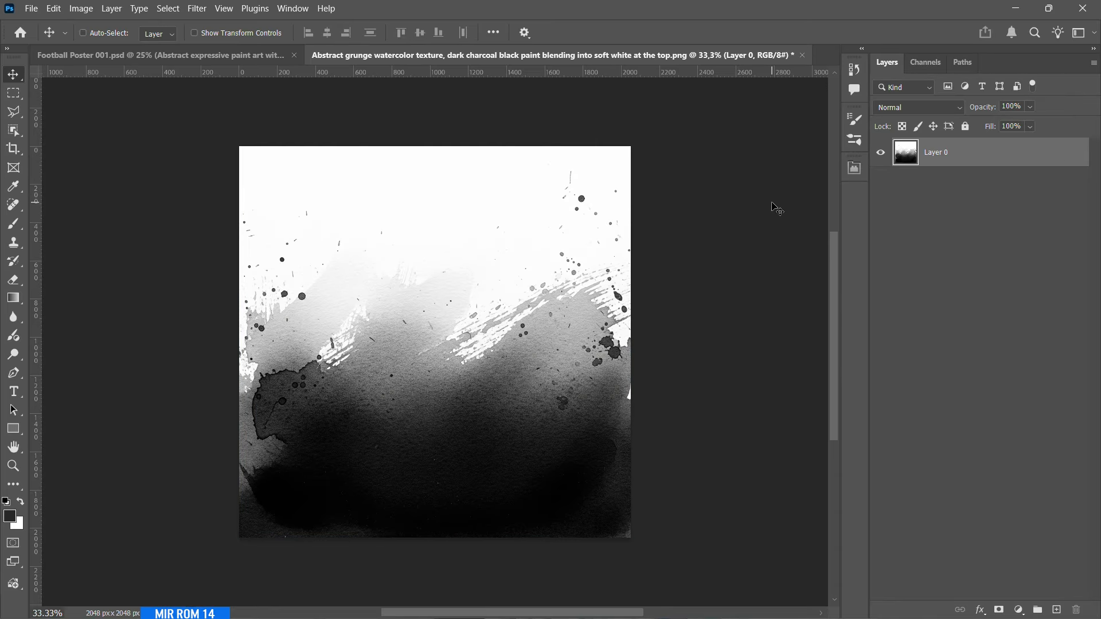
- Apply Levels to the watercolor texture with input black at 2 and input white at 226
click(81, 8)
click(270, 55)
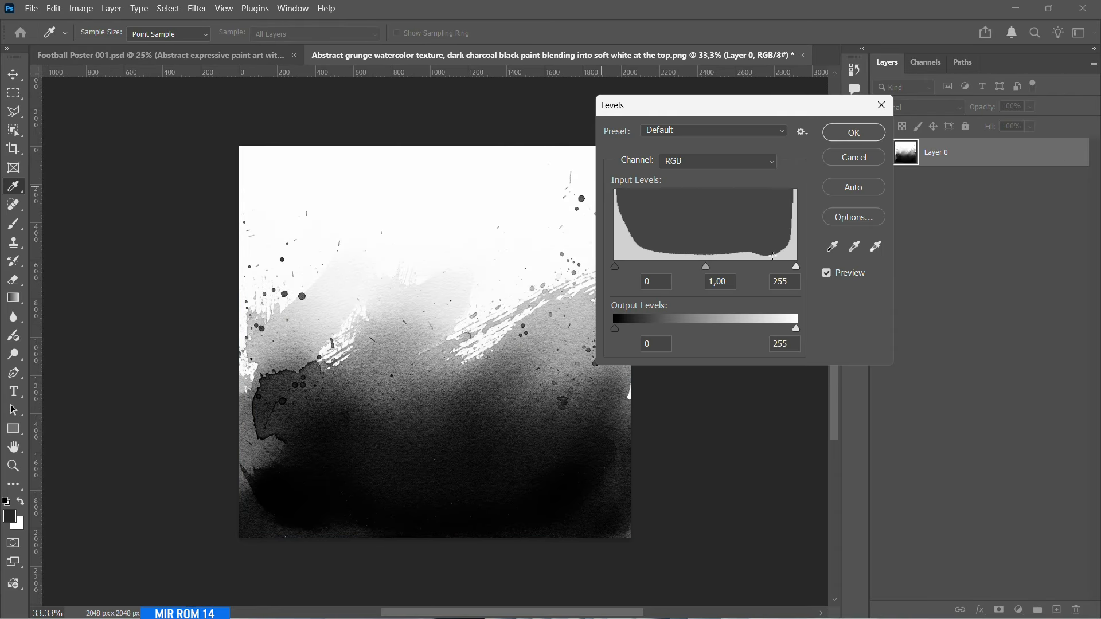
drag(796, 266, 775, 265)
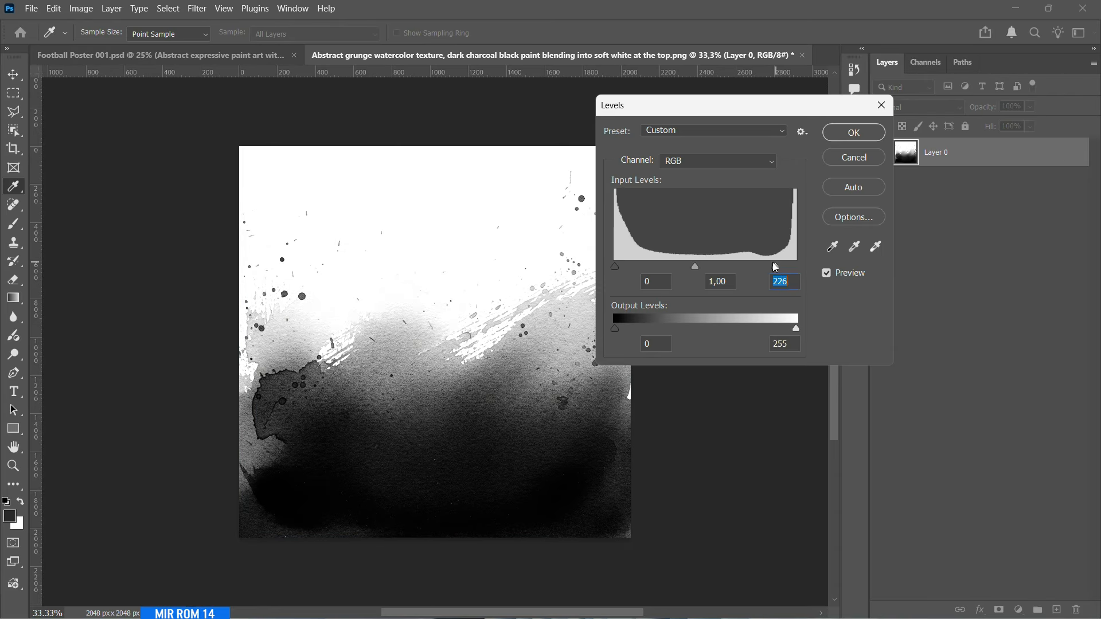
drag(614, 267, 617, 264)
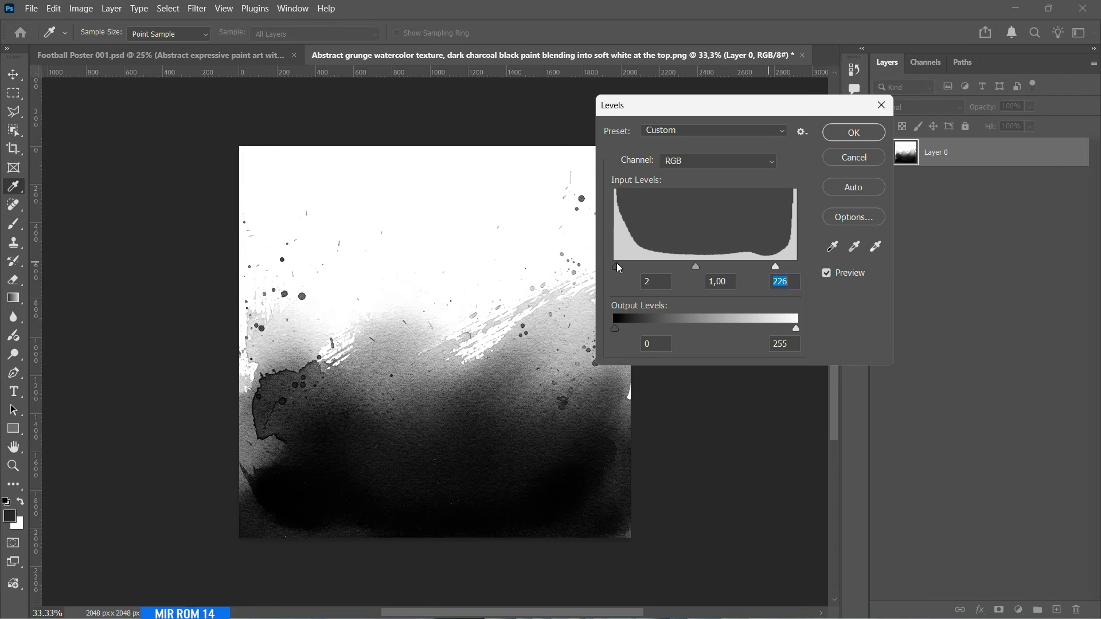
click(854, 132)
- Copy the entire texture canvas and add a Solid Color fill layer in white, ffffff
key(ctrl+a)
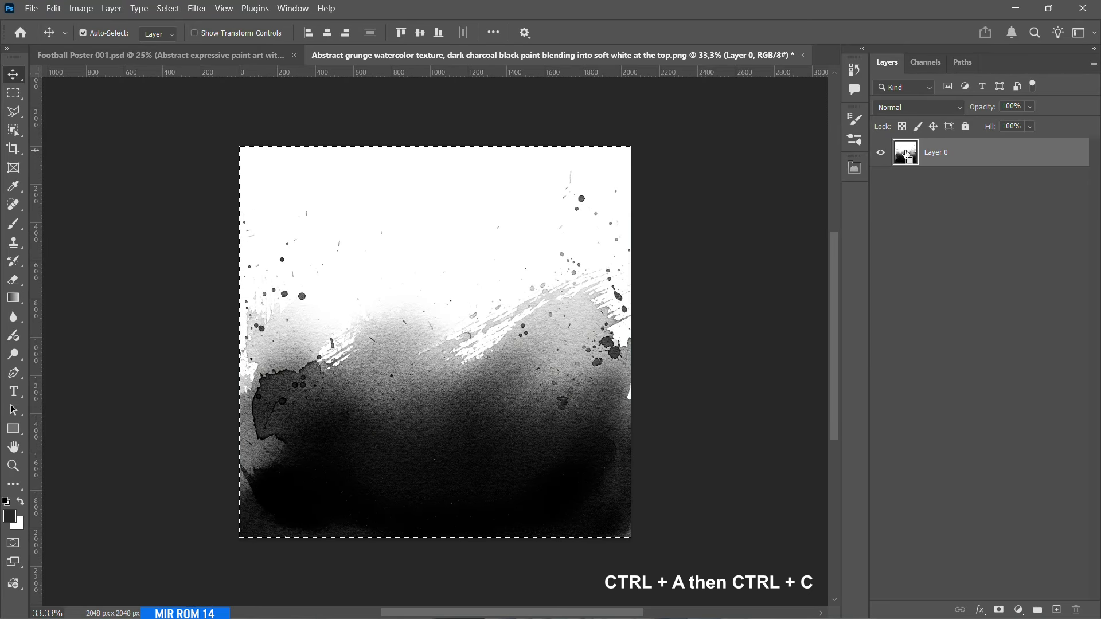
key(ctrl+c)
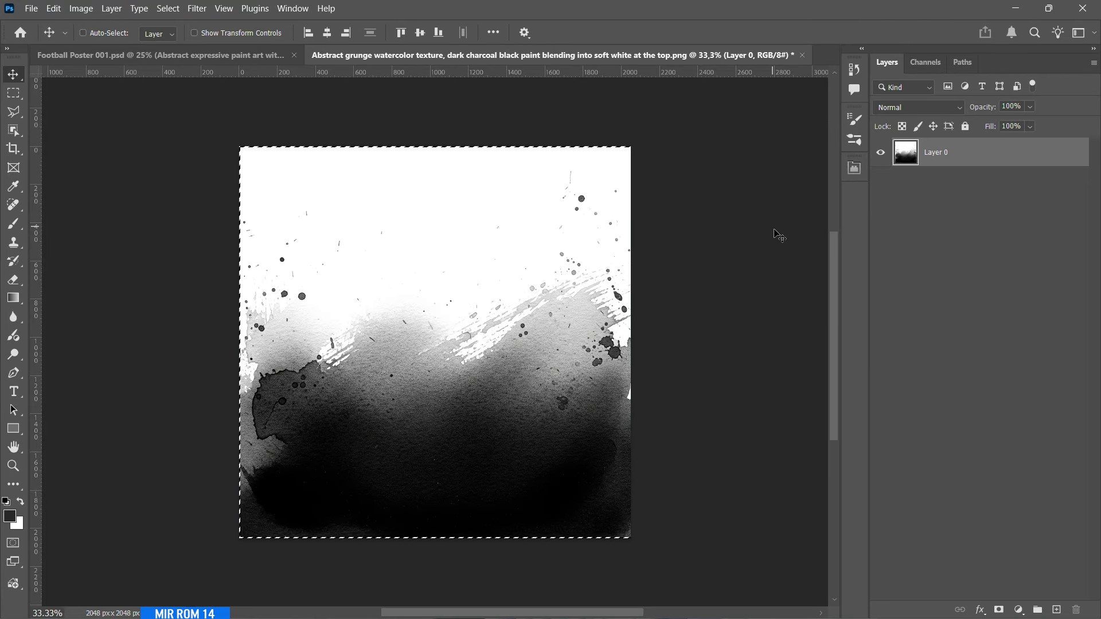
click(1020, 609)
click(1026, 576)
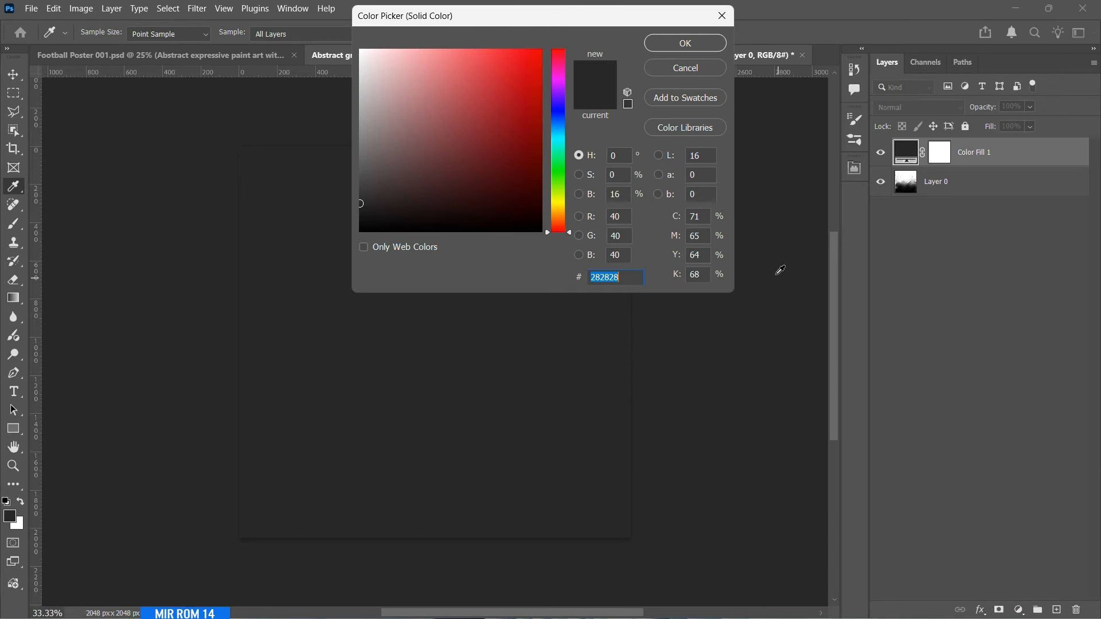
drag(422, 26, 477, 170)
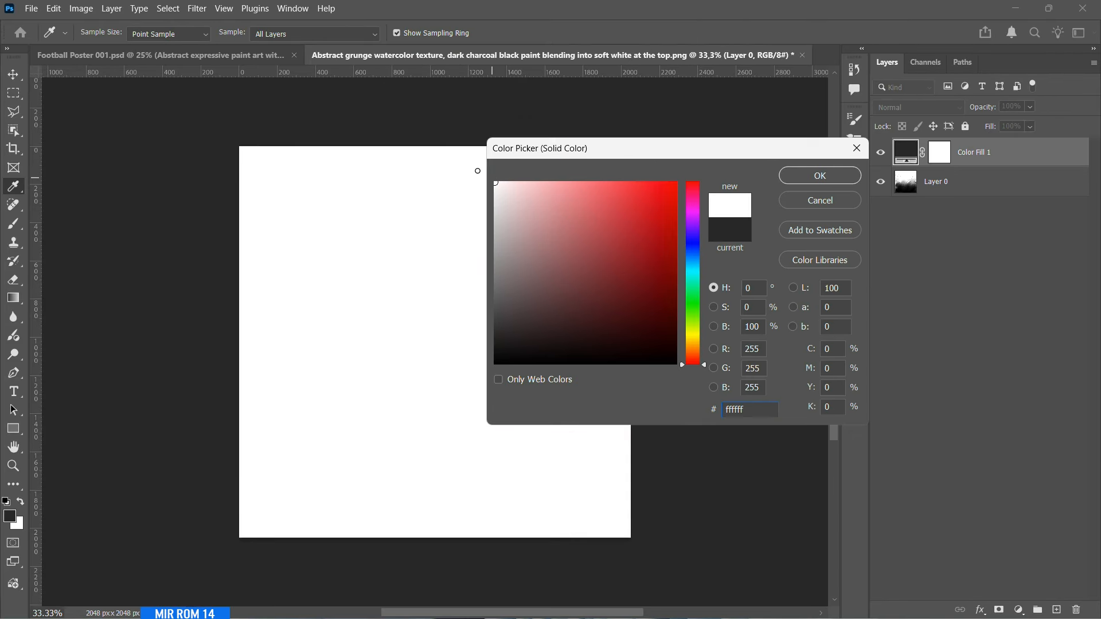
click(828, 183)
- Paste the copied texture into the Color Fill 1 layer mask and hide Layer 0
alt+click(941, 153)
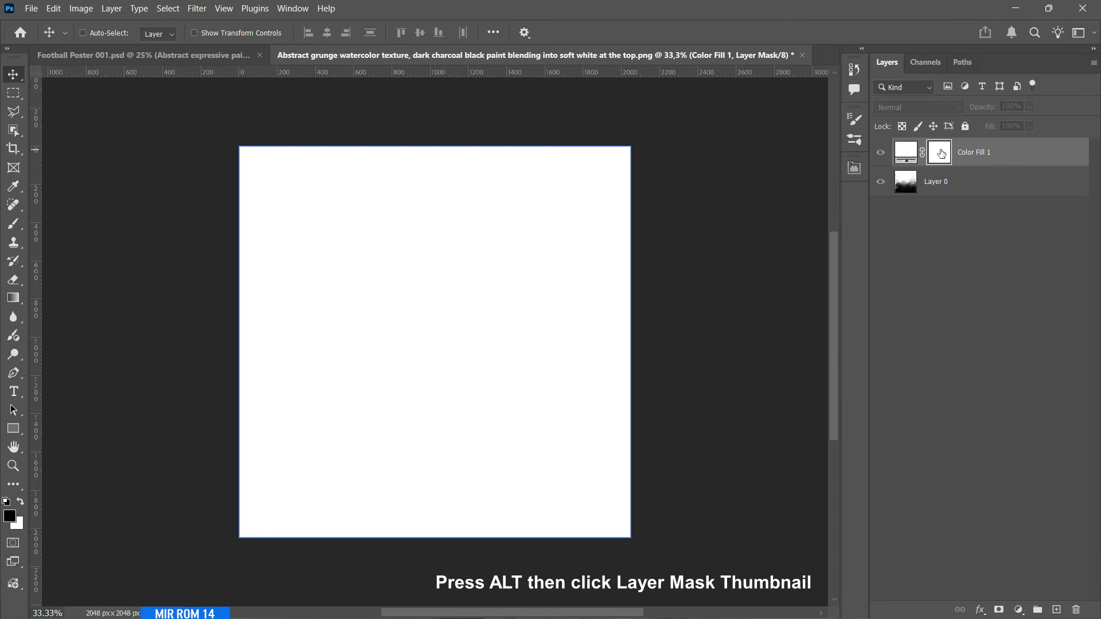
key(ctrl+v)
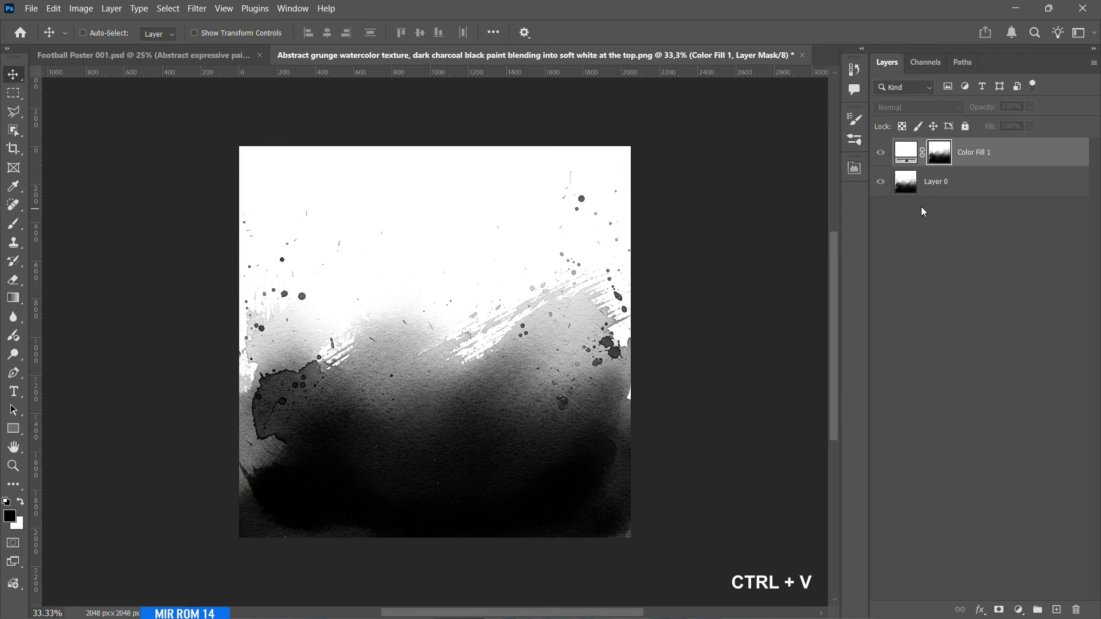
click(894, 189)
click(880, 182)
click(880, 183)
click(880, 182)
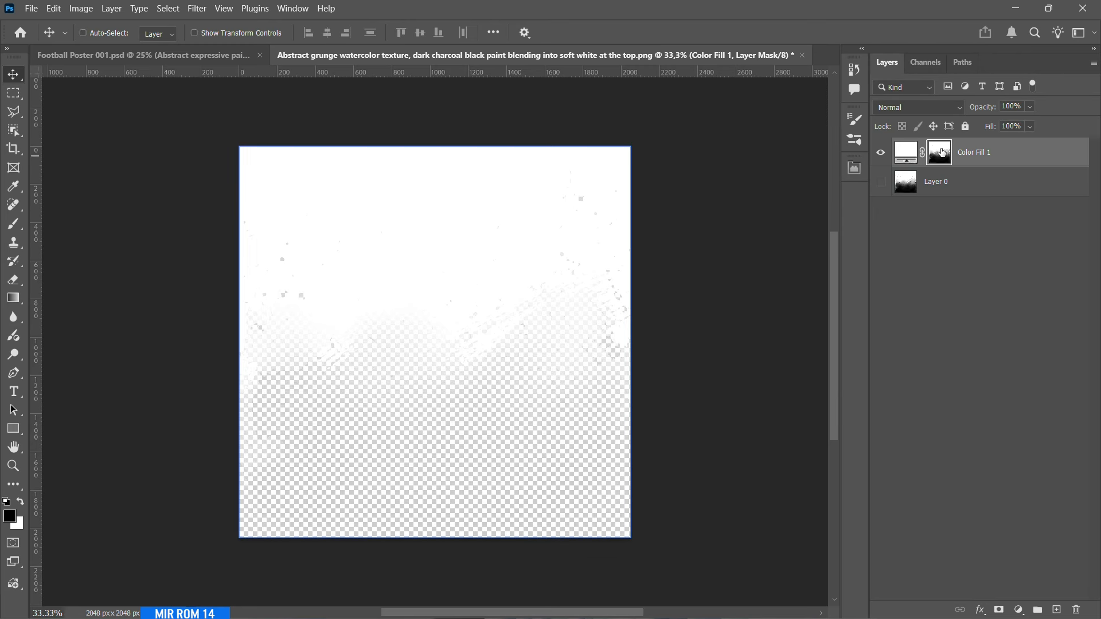
- Invert the Color Fill 1 mask and change the fill color to near-black, 020202
key(ctrl+i)
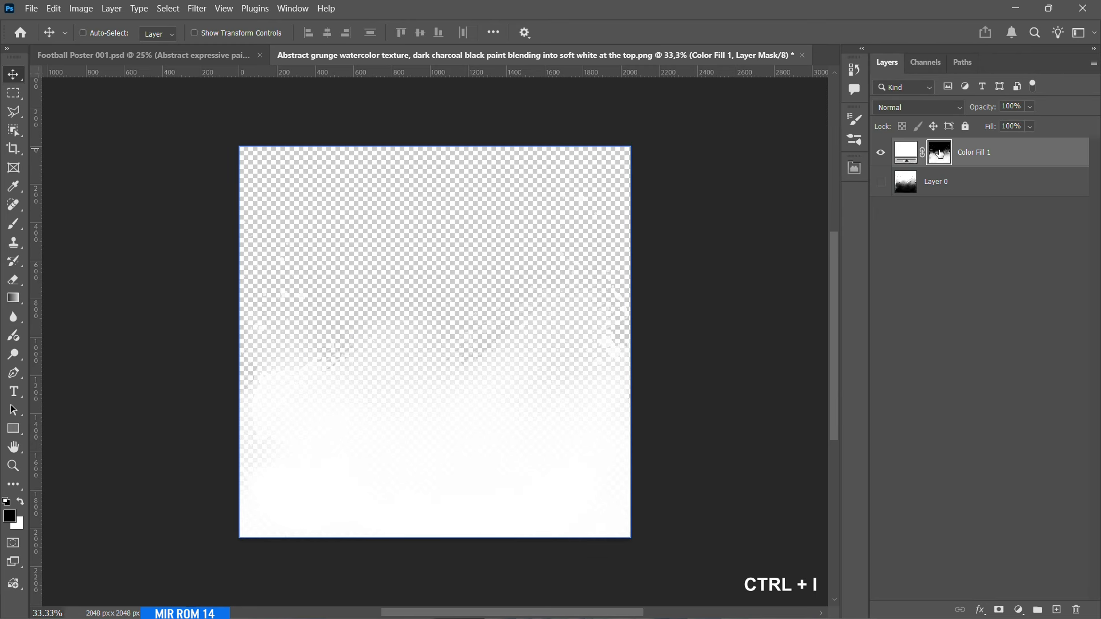
double_click(906, 152)
drag(498, 189, 459, 364)
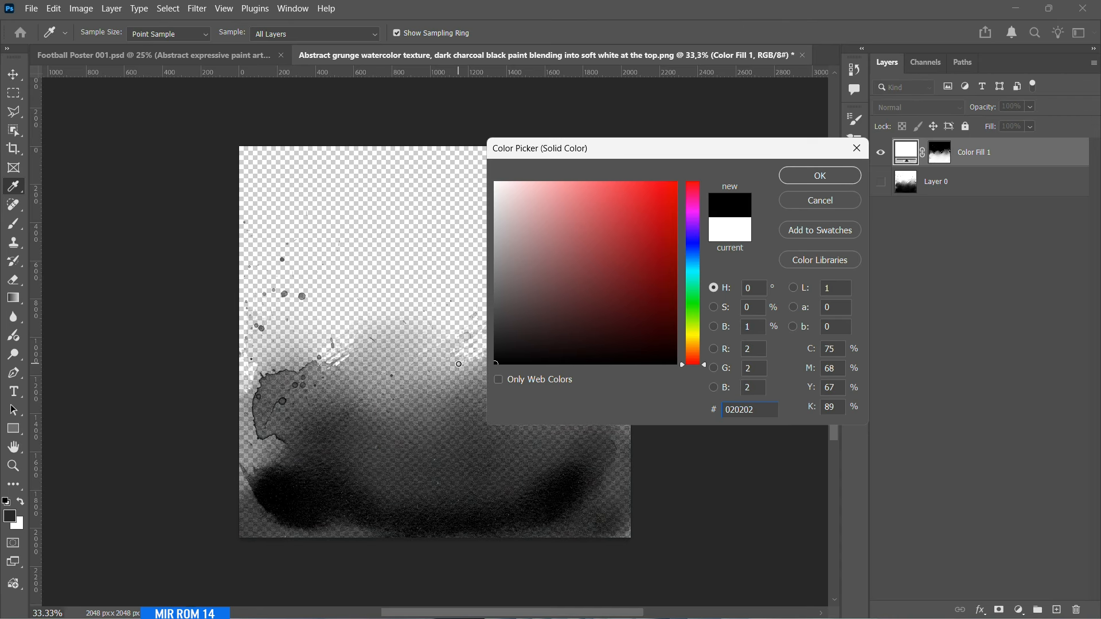
click(826, 176)
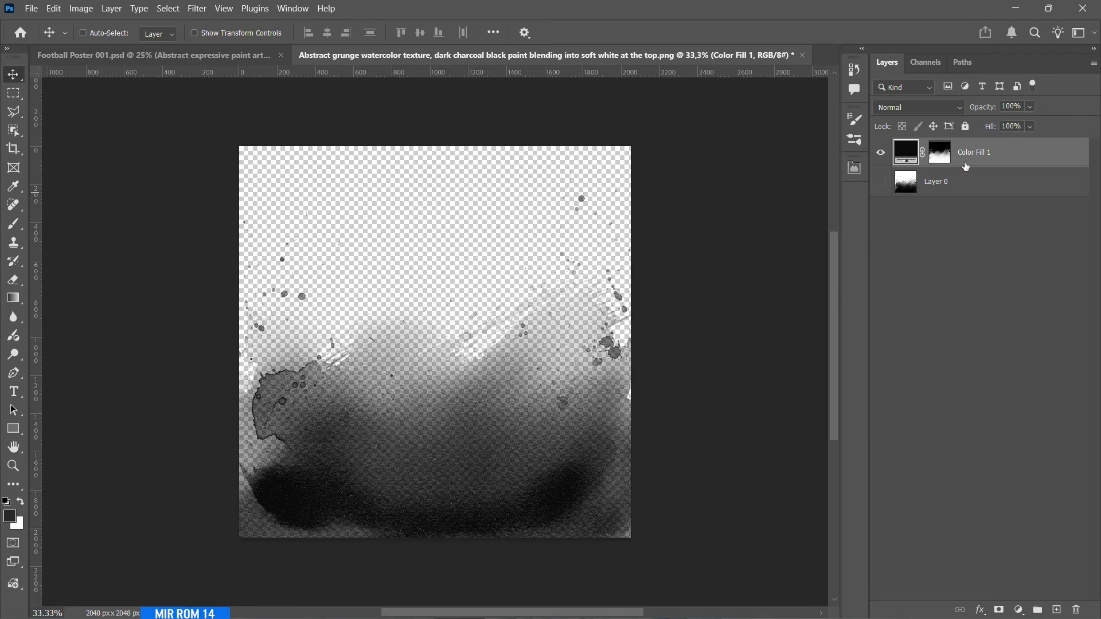
- Rasterize the Color Fill 1 layer and apply its layer mask
right_click(1003, 156)
click(991, 388)
right_click(942, 152)
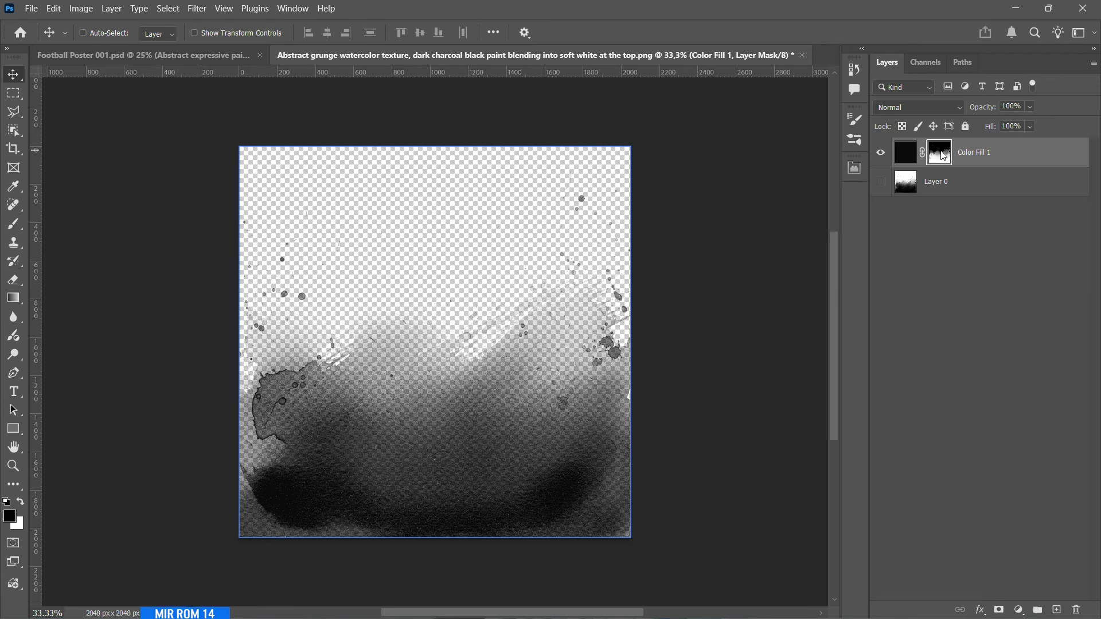
click(965, 191)
- Rename the masked texture layer to Abs Grunge WC
double_click(952, 152)
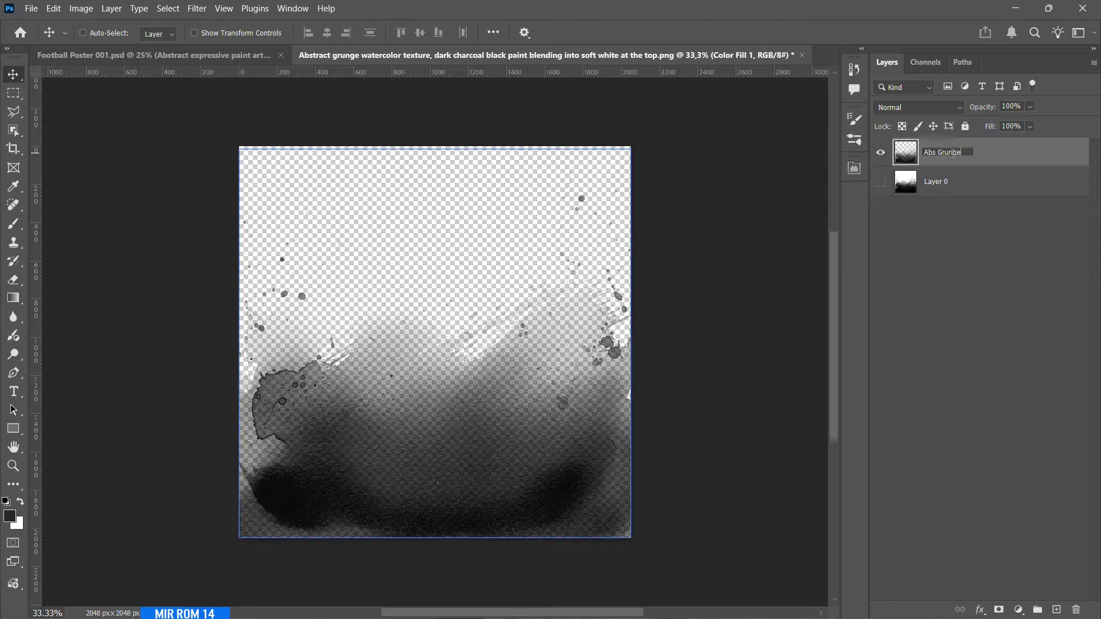
text(Abs Grunge WC)
key(Return)
- Bring the Abs Grunge WC layer into Football Poster 001.psd along the poster's lower edge, and close the source texture file
drag(495, 248, 413, 298)
click(800, 55)
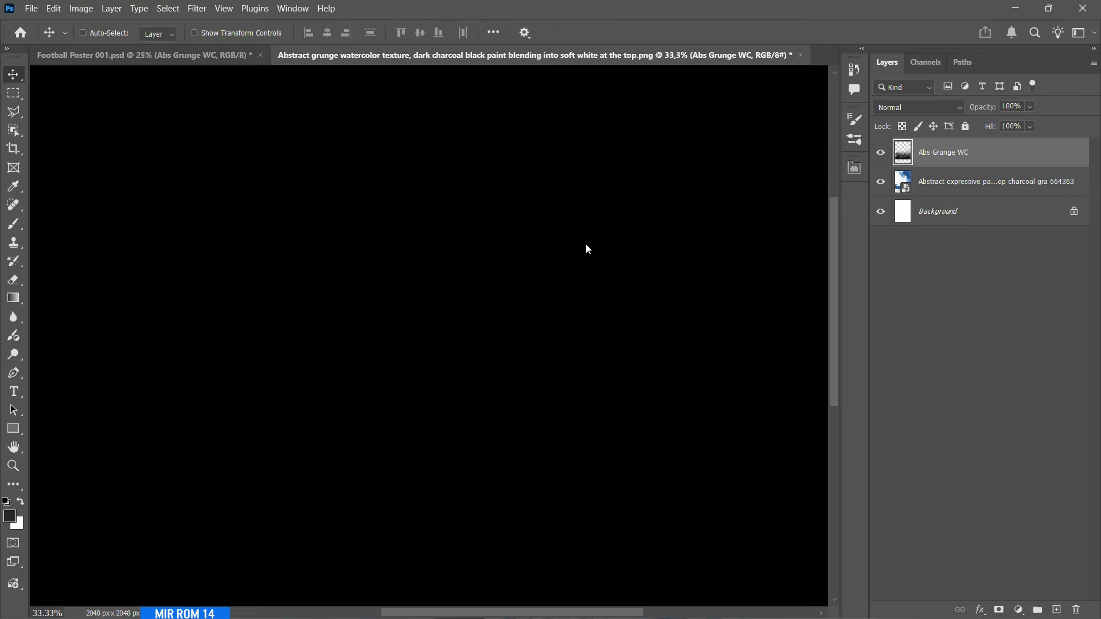
drag(464, 426, 465, 491)
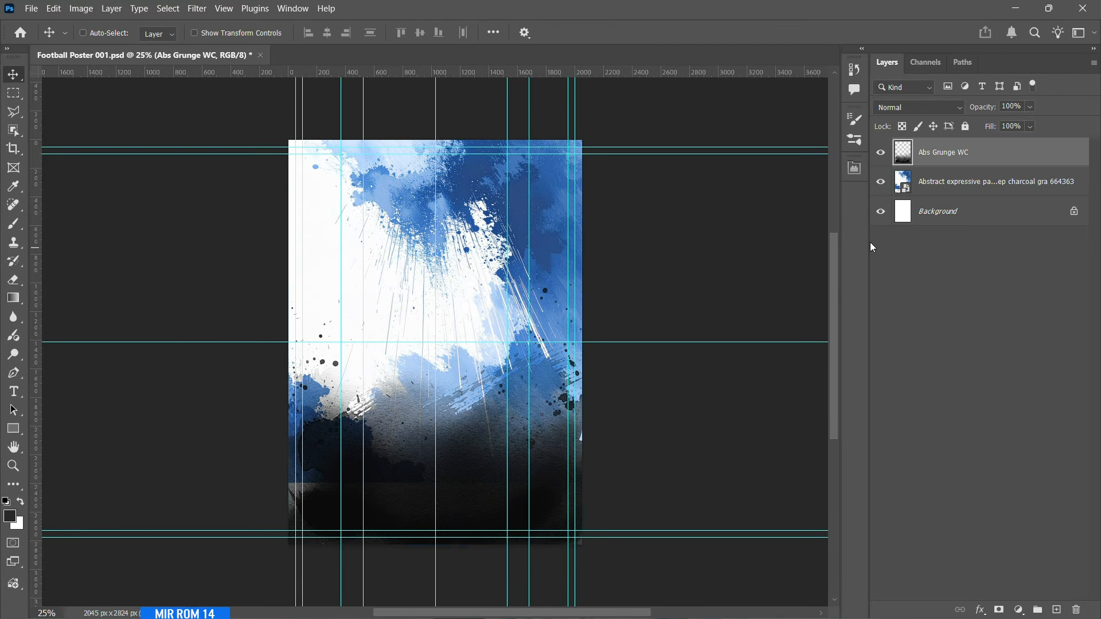
- Convert Abs Grunge WC to a smart object and stretch it to about 104.5% width and 110.8% height, past the poster's side edges
click(1093, 62)
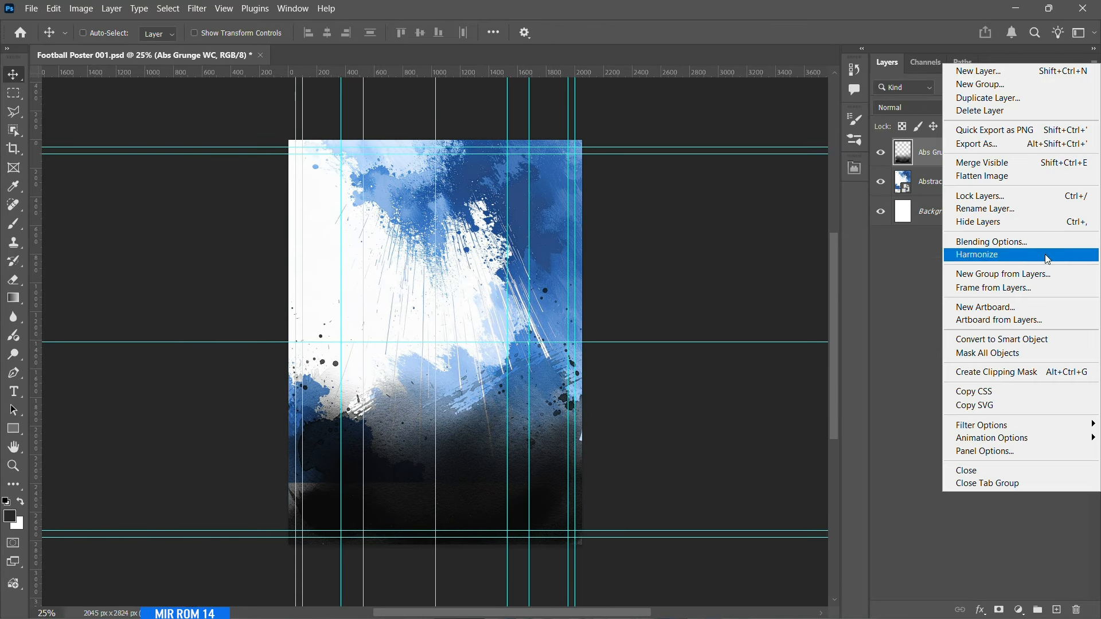
click(1015, 338)
key(ctrl+t)
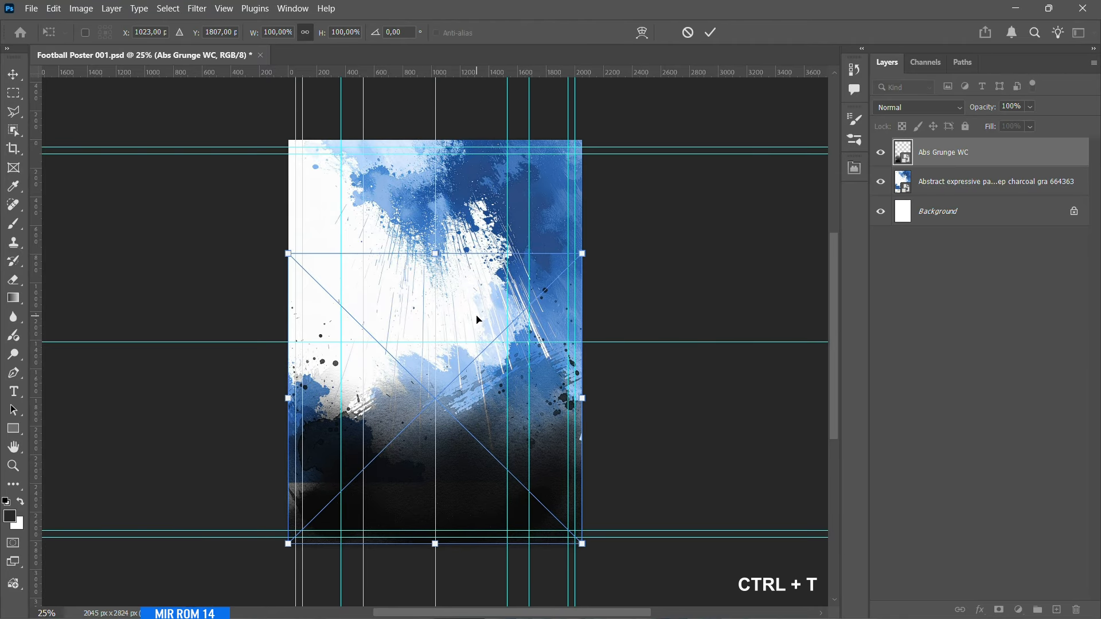
drag(437, 254, 440, 225)
drag(289, 384, 282, 384)
drag(583, 383, 594, 383)
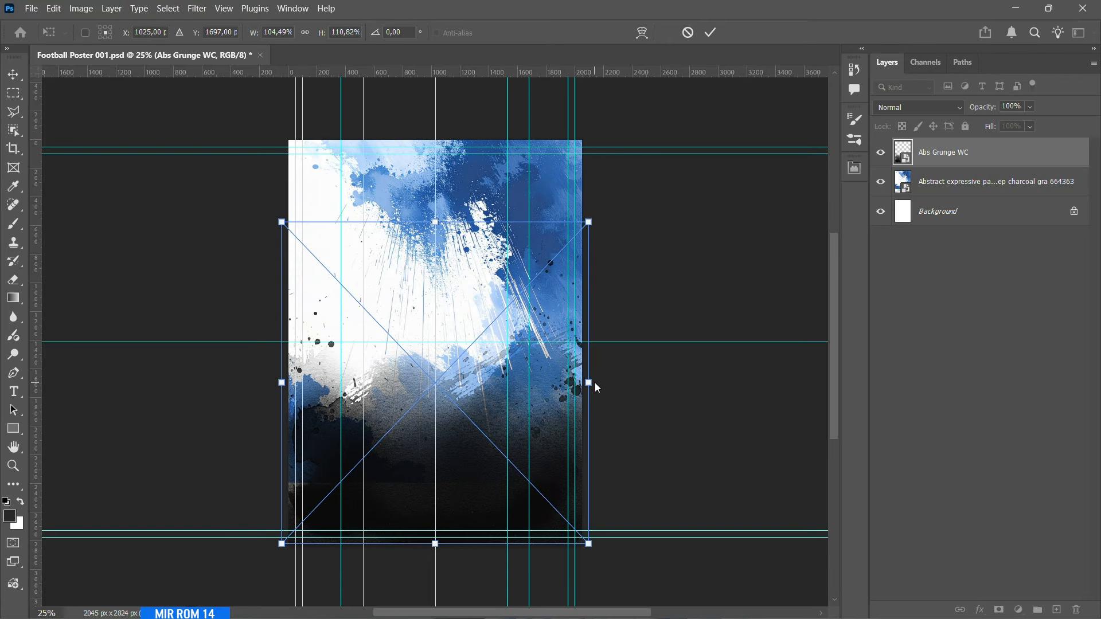
click(710, 32)
- Align the Abs Grunge WC layer to the horizontal center of the Background layer
shift+click(946, 212)
click(327, 34)
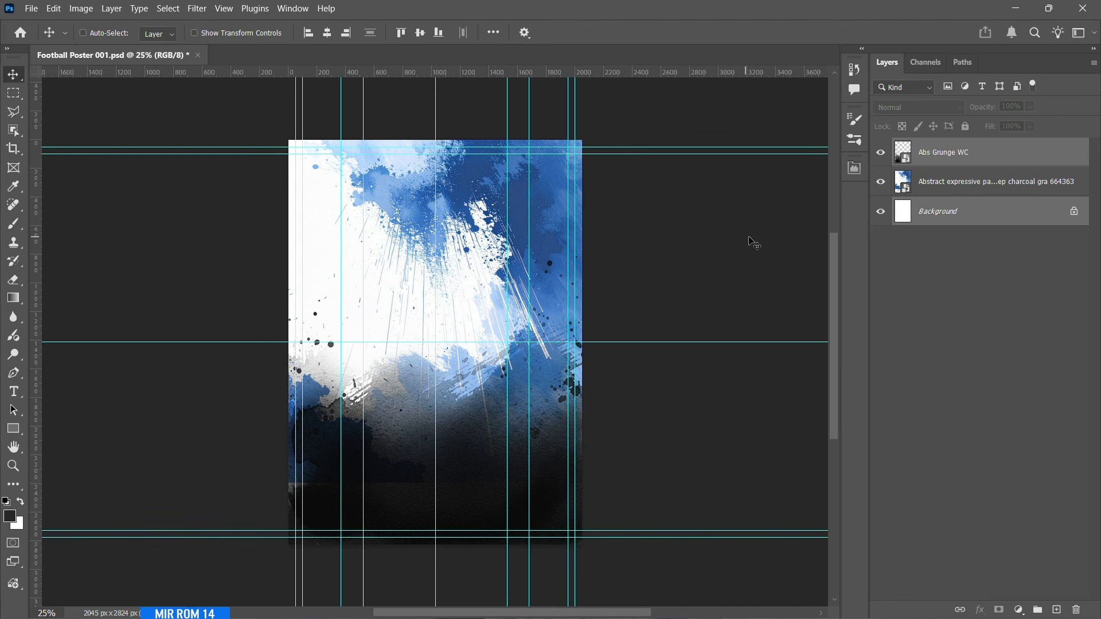
click(944, 154)
- Add a Black & White adjustment layer above the abstract expressive paint layer, with Cyans at 53
click(954, 190)
click(1019, 610)
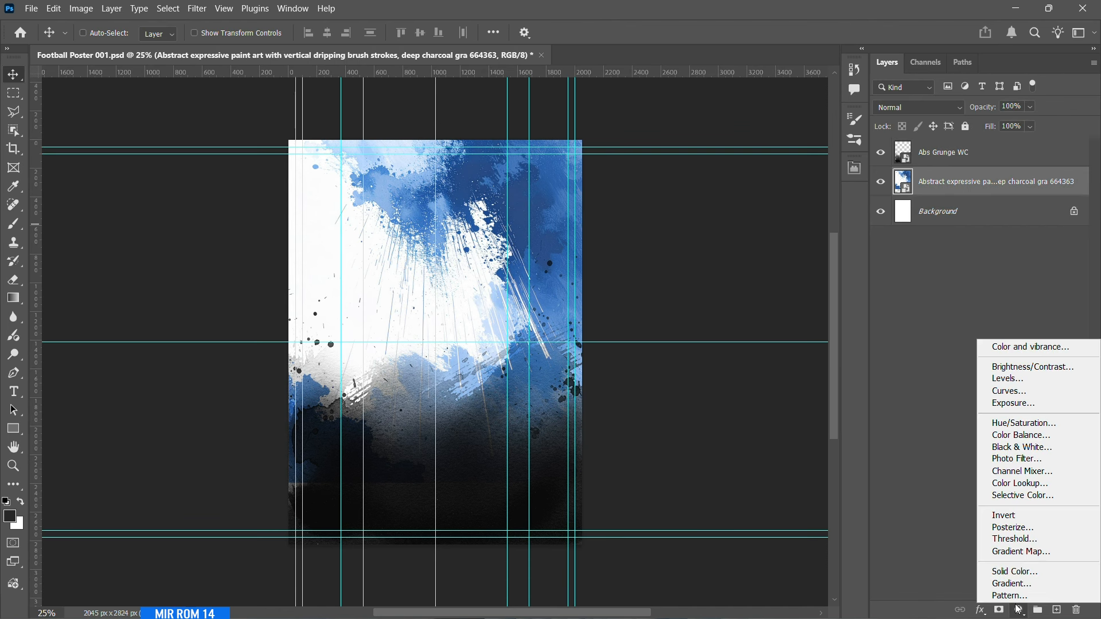
click(1022, 447)
click(710, 373)
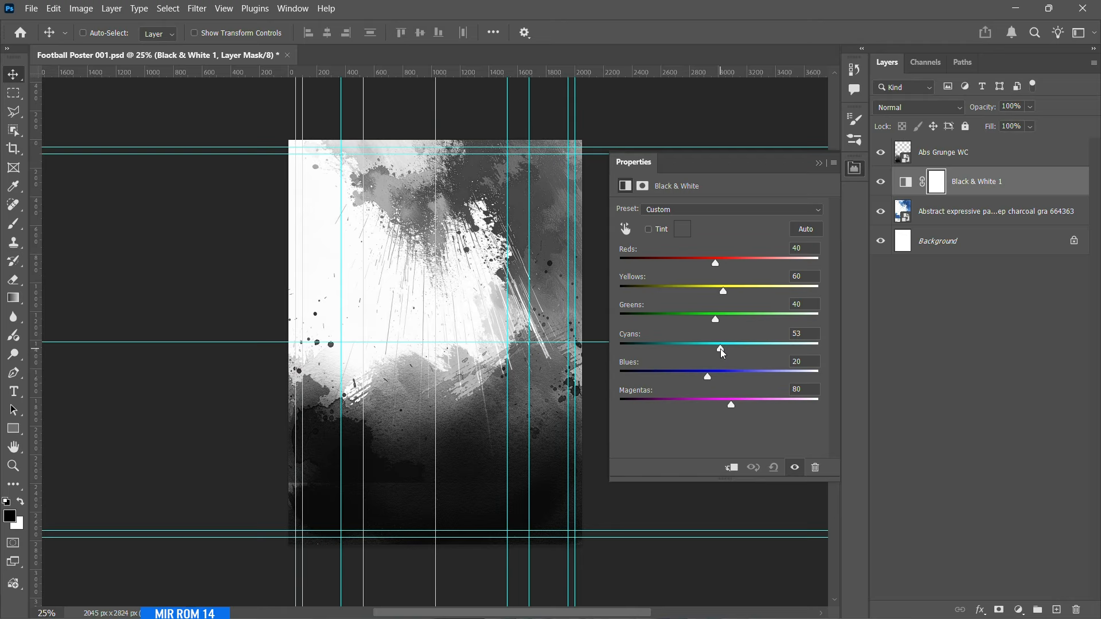
click(818, 164)
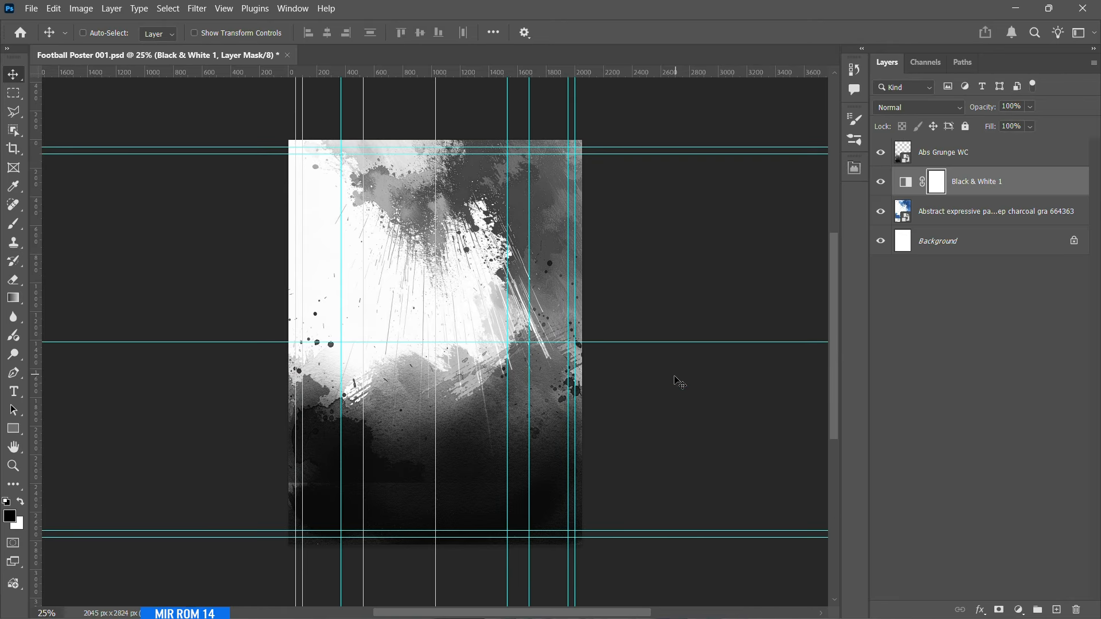
- Hide the guides and check the black-and-white poster background as a whole
key(ctrl+semicolon)
scroll(487, 405, down, 1)
key(ctrl+0)
key(ctrl+minus)
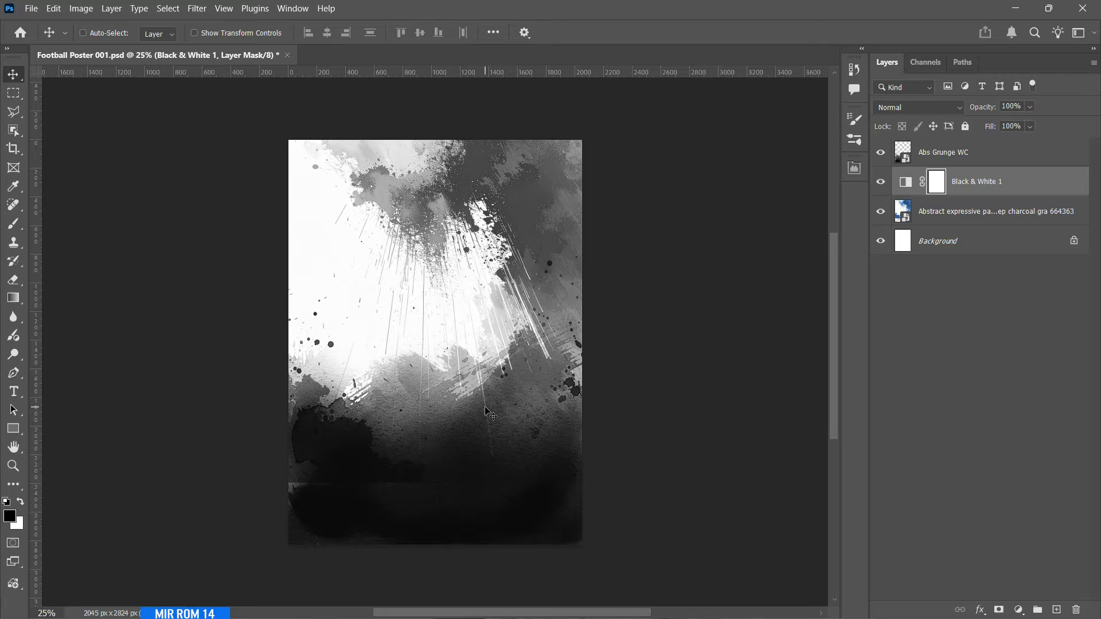
- Place the Stadium image into the poster above the Abs Grunge WC layer
key(alt+bracketright)
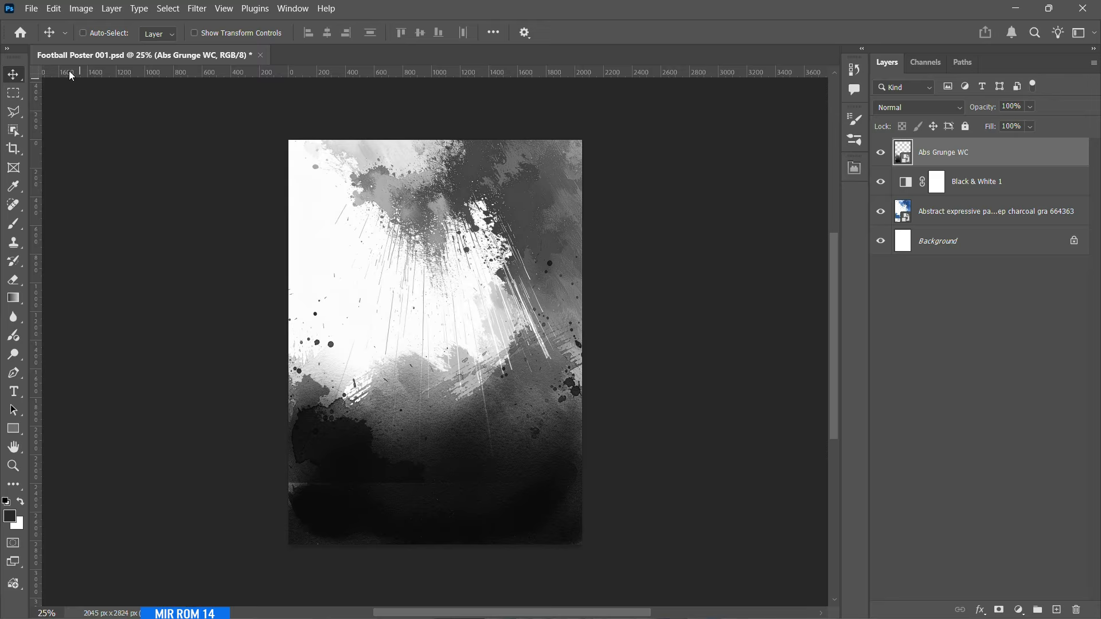
click(33, 15)
click(129, 297)
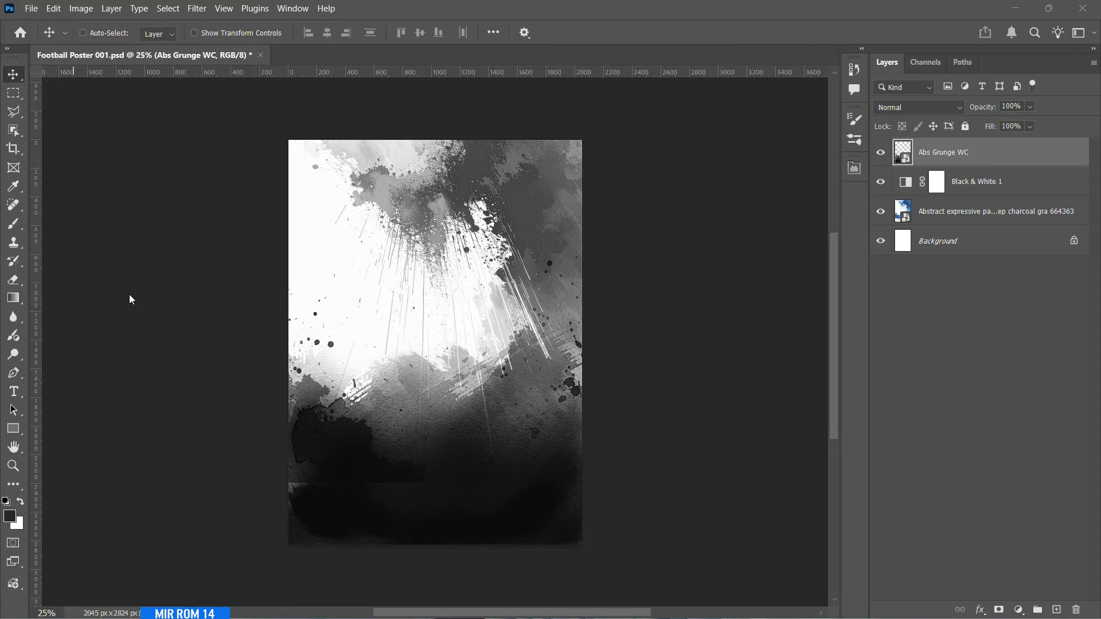
double_click(580, 112)
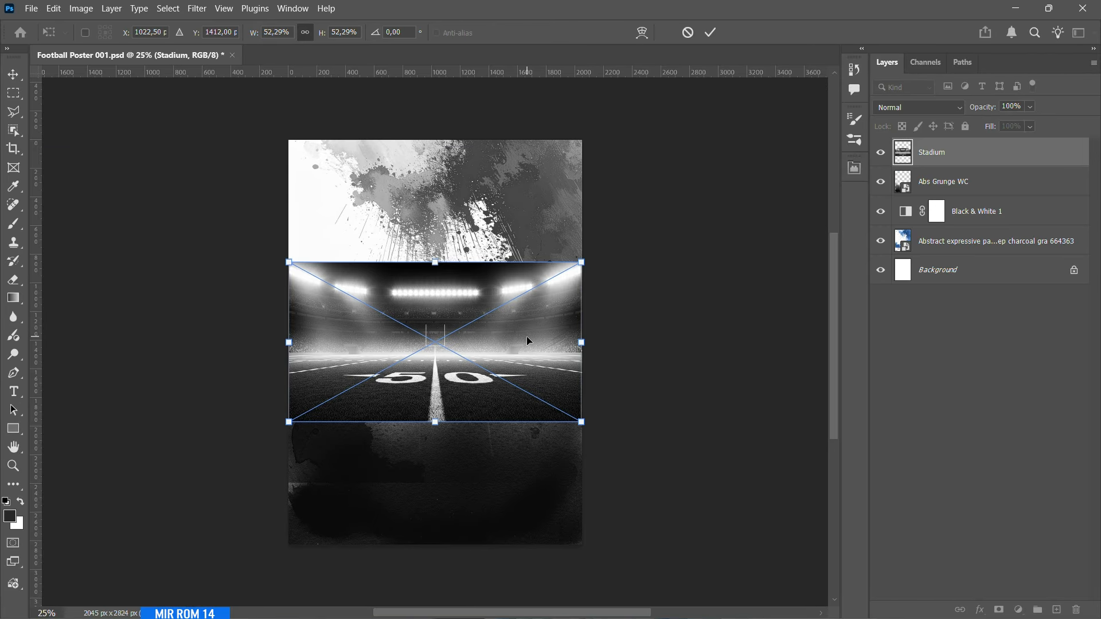
- Show the guides, then enlarge the Stadium image past the poster's sides and position it with its horizon near the middle horizontal guide
key(ctrl+semicolon)
drag(521, 354, 466, 373)
drag(581, 279, 629, 252)
drag(461, 376, 465, 326)
click(711, 32)
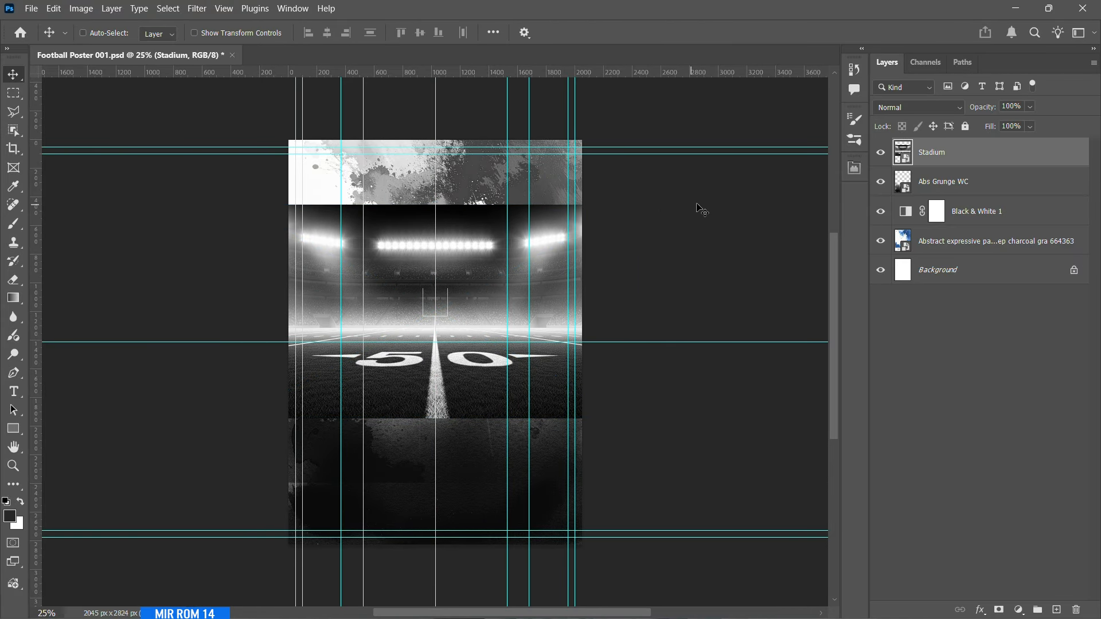
- Set the Stadium layer's blend mode to Hard Light and its opacity to 90%
click(897, 107)
click(909, 335)
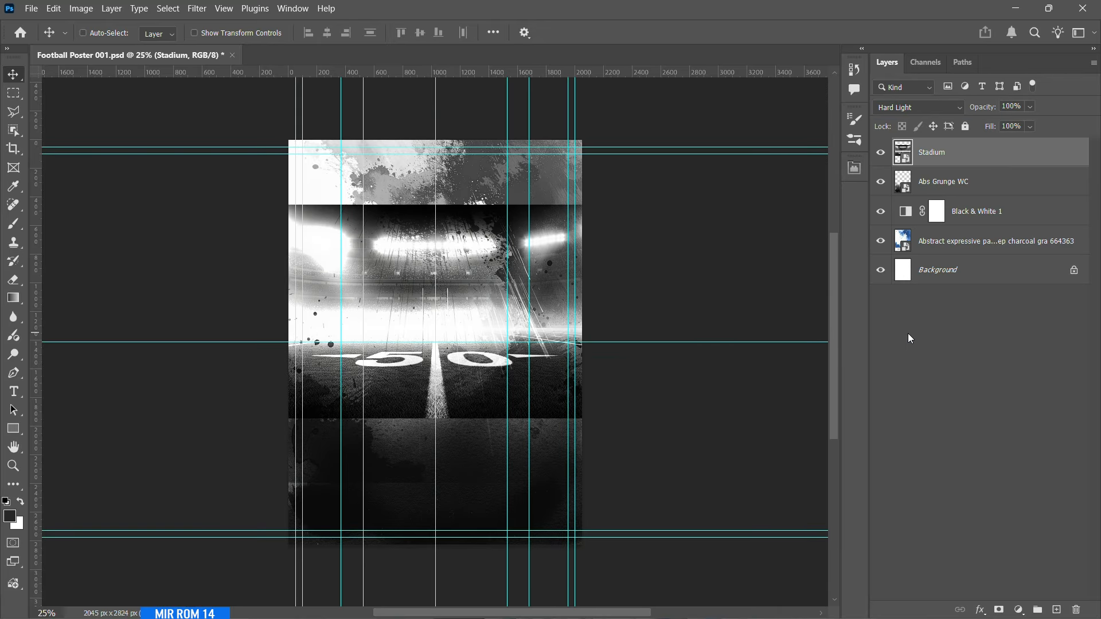
click(1029, 106)
drag(1026, 121, 1038, 122)
click(1011, 107)
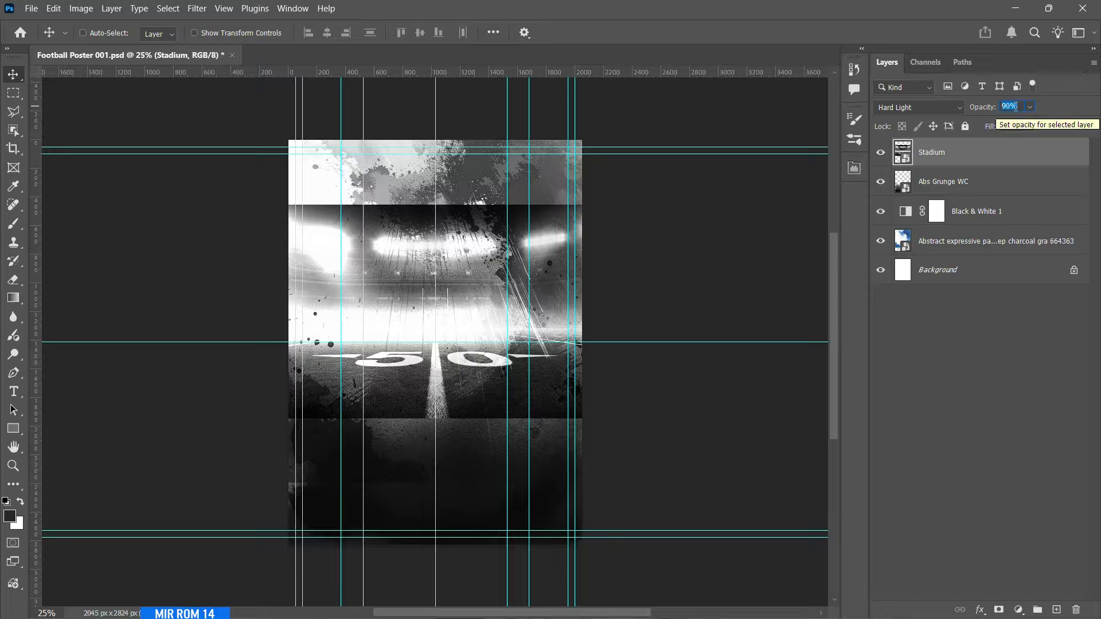
text(90)
key(Return)
- Nudge the Stadium layer slightly upward and scale it up a little around its center
key(Up)
key(Up)
key(Up)
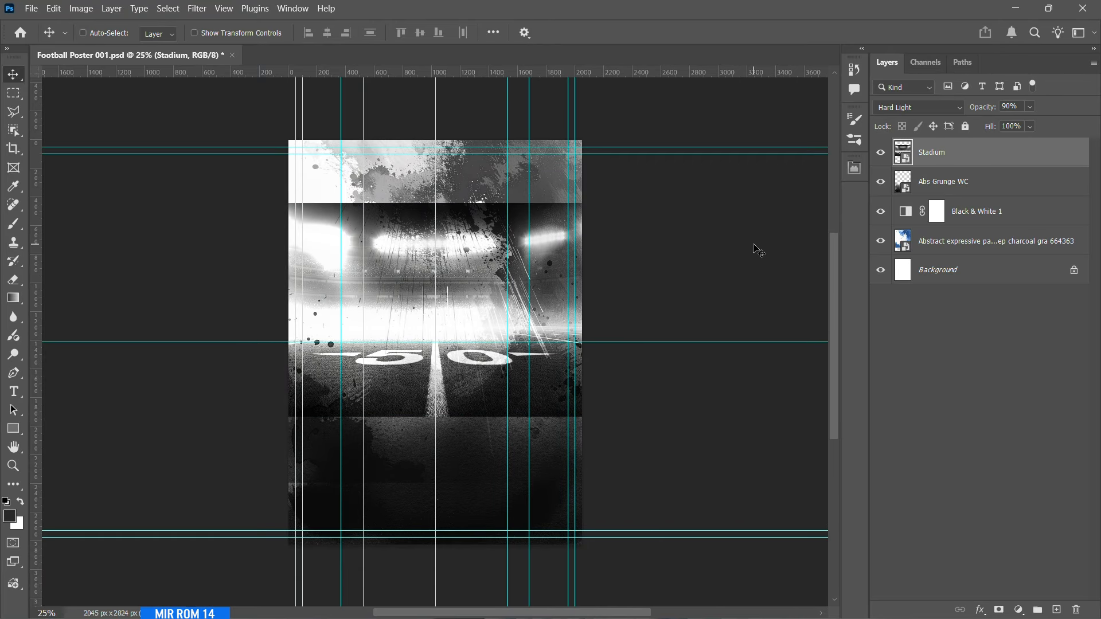
key(ctrl+t)
drag(631, 204, 637, 201)
key(Return)
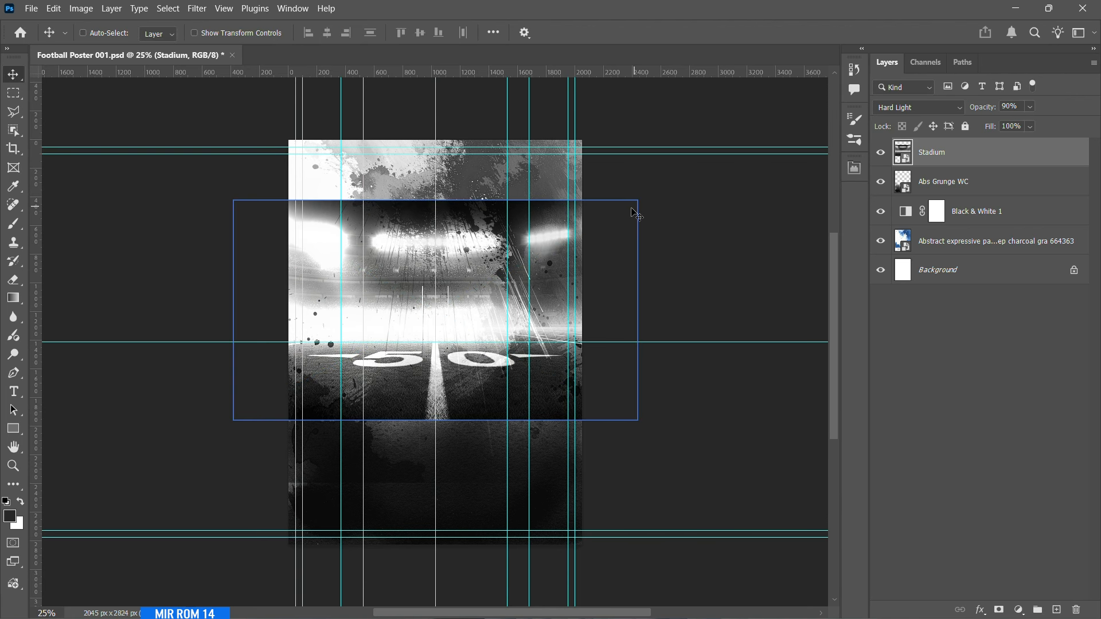
- Add a layer mask to the Stadium layer and set up the Brush with a soft round 94 px tip
click(999, 610)
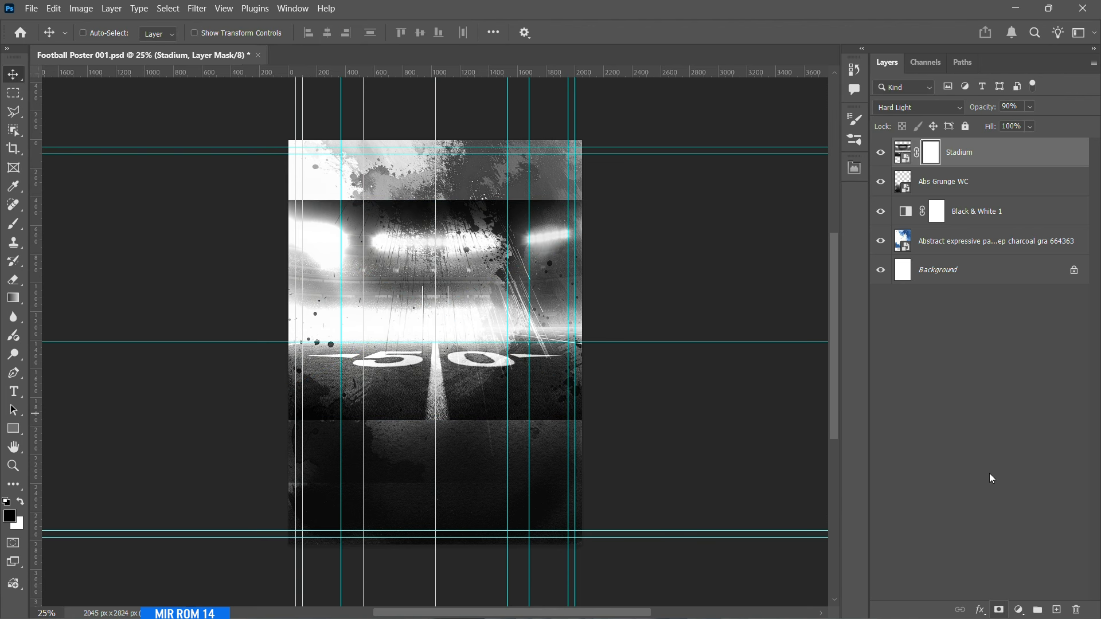
click(14, 224)
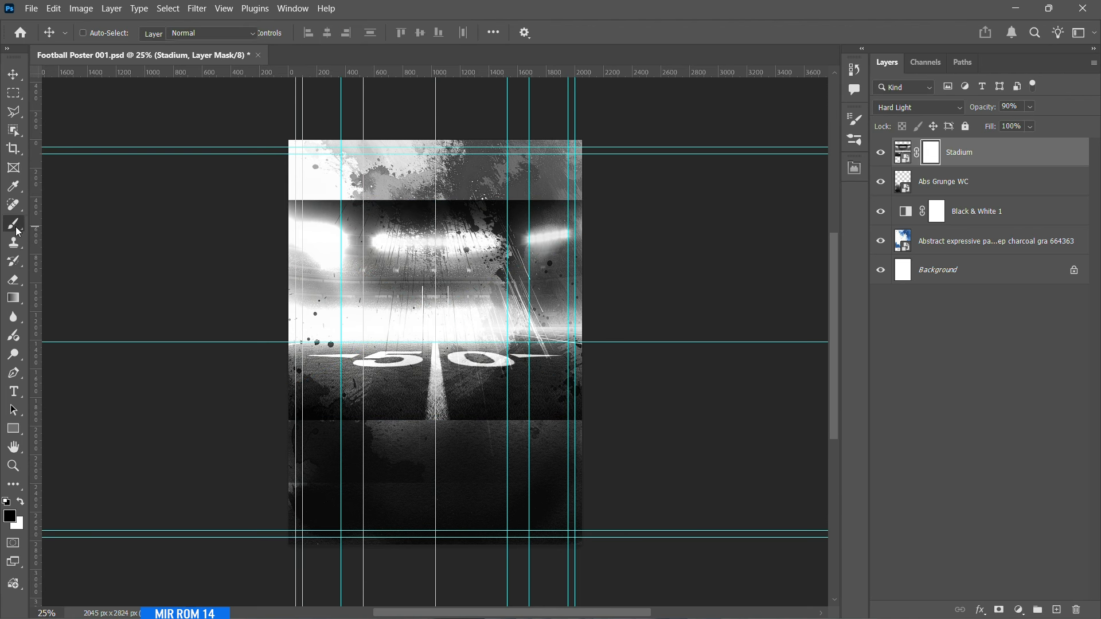
right_click(14, 224)
click(63, 228)
click(123, 33)
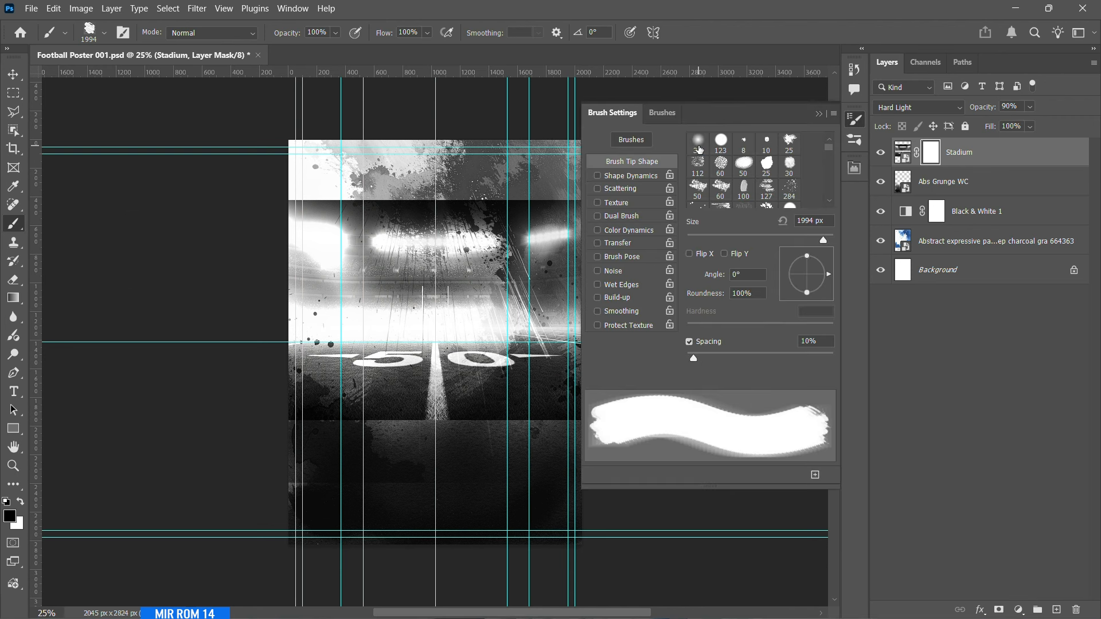
click(699, 147)
click(755, 237)
click(819, 114)
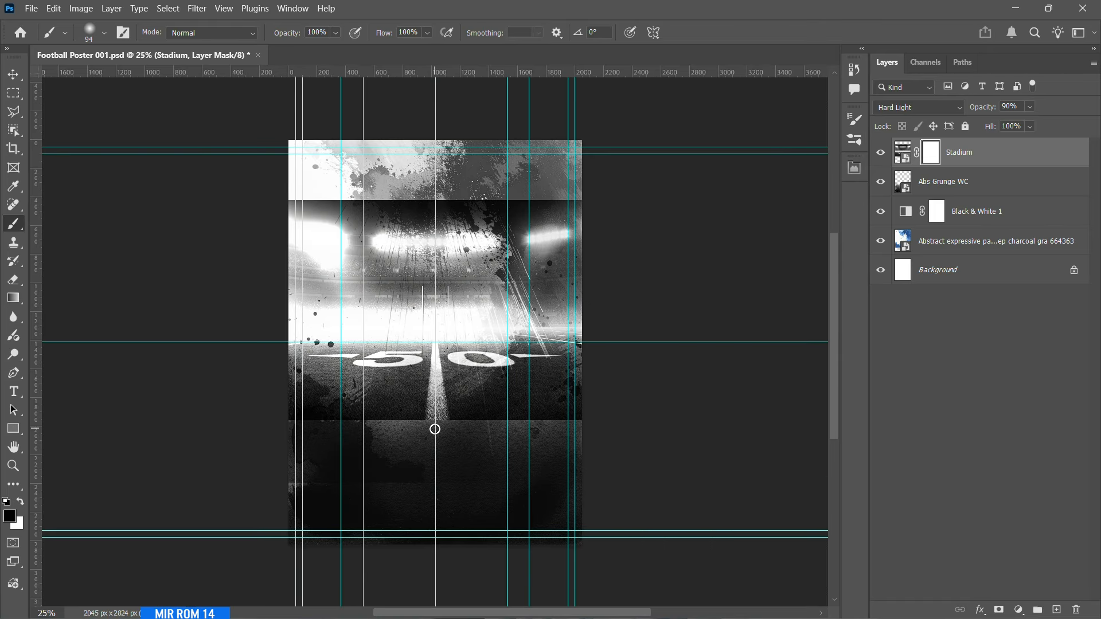
- Enlarge the brush to 1000 px and paint black along the Stadium image's lower edge on the mask to fade it out
key(bracketright)
key(bracketright)
key(bracketright)
key(bracketright)
key(bracketright)
key(bracketright)
key(bracketright)
key(bracketright)
key(bracketright)
key(bracketright)
key(bracketright)
key(bracketright)
key(bracketright)
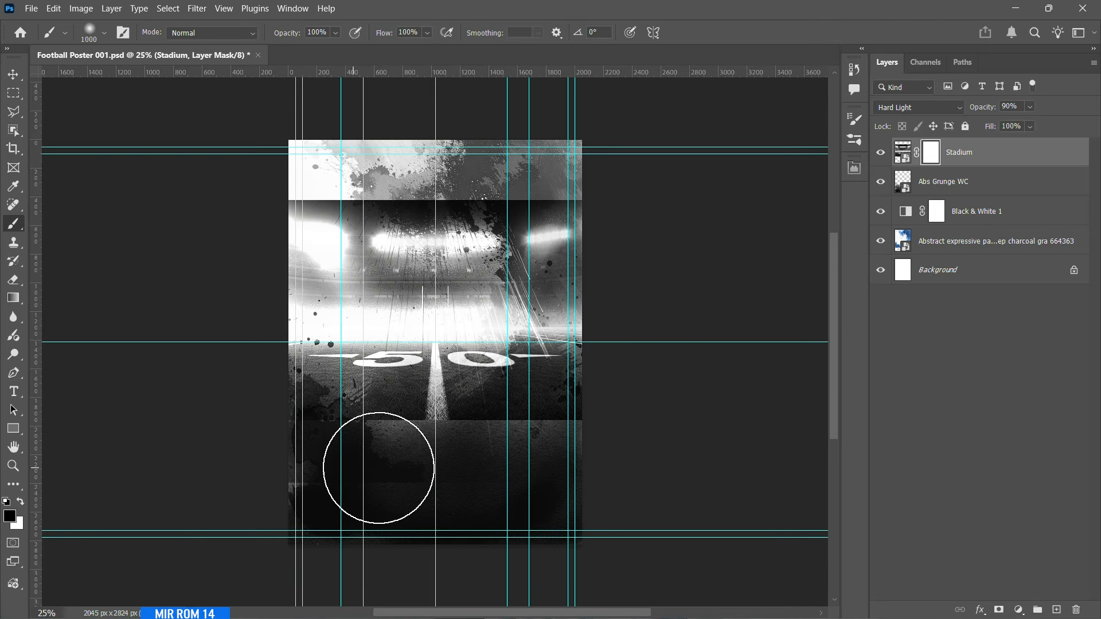
drag(563, 481, 174, 499)
- Fade out the Stadium image's upper edge on the mask with a 700 px black brush, then hide the guides
key(bracketleft)
key(bracketleft)
key(bracketleft)
key(bracketleft)
key(bracketleft)
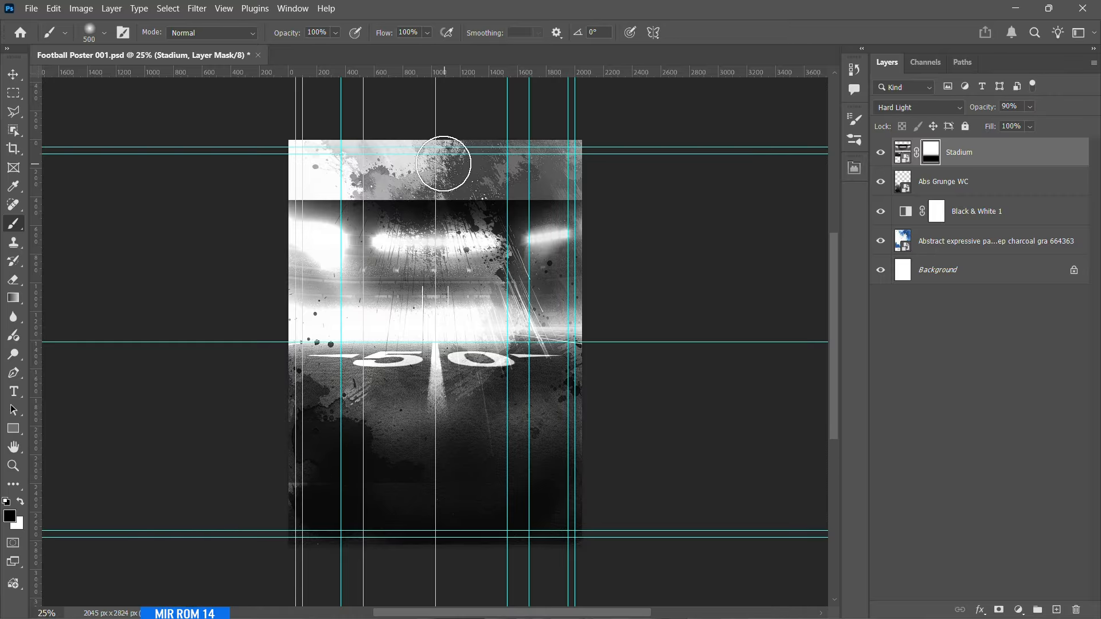
key(bracketright)
key(bracketright)
drag(298, 180, 574, 169)
key(v)
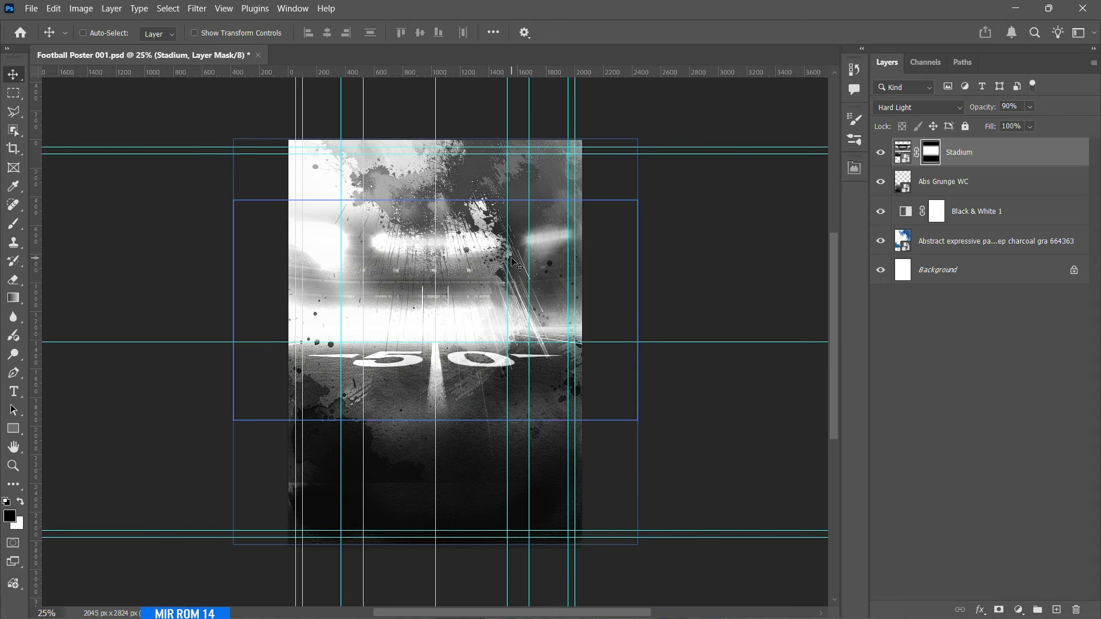
key(ctrl+semicolon)
key(ctrl+0)
key(ctrl+minus)
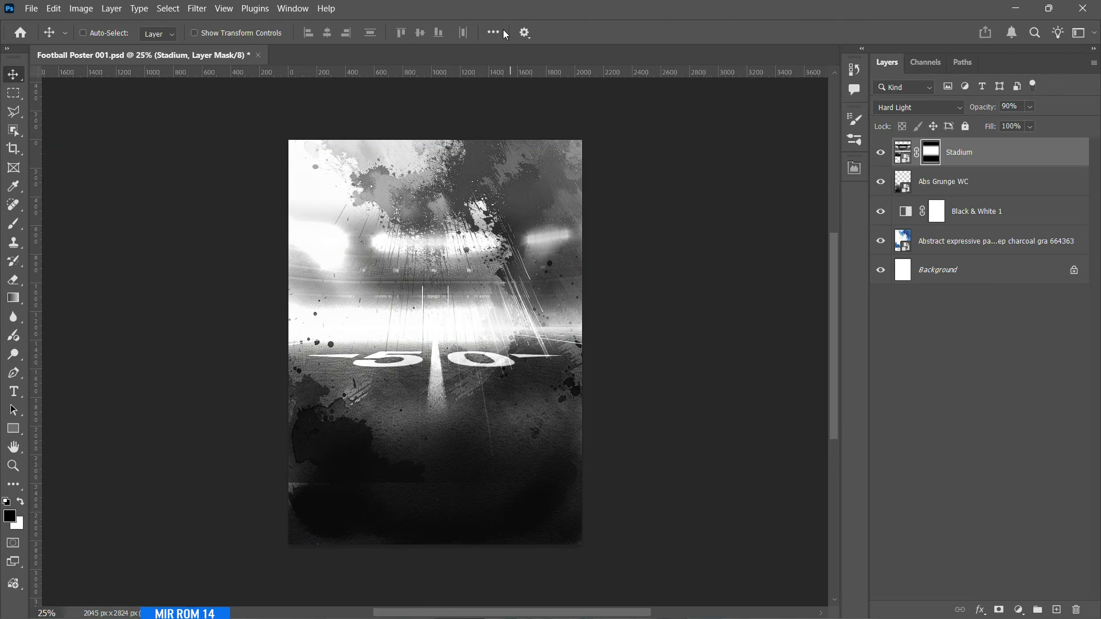
- Open the "Abstract expressive paint art" image numbered 740643 and unlock its background layer
click(31, 8)
click(58, 38)
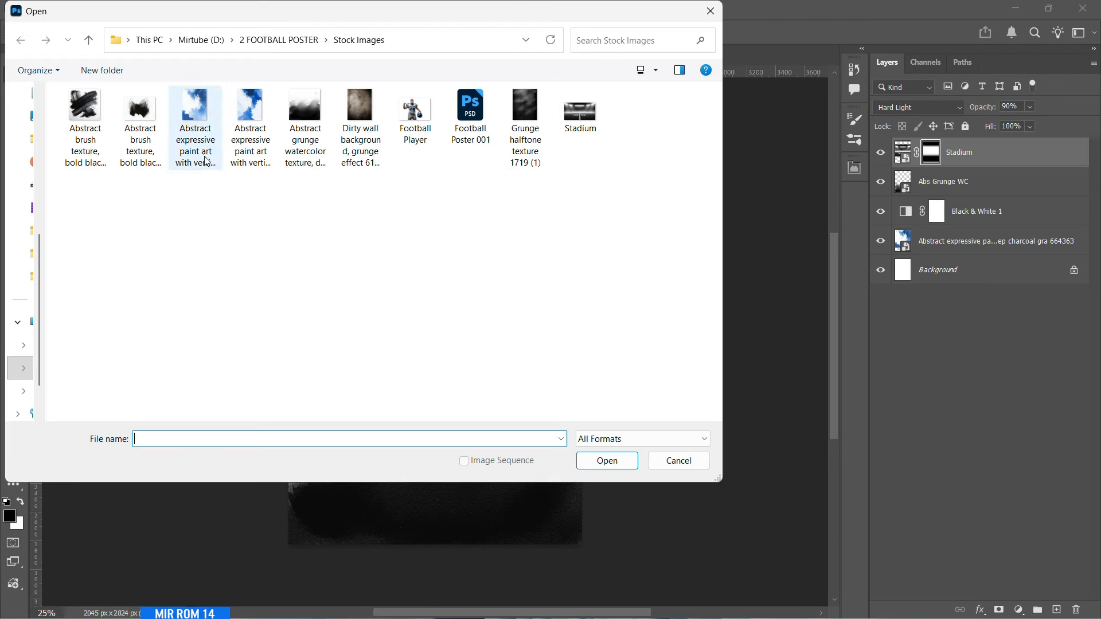
double_click(254, 140)
click(1075, 155)
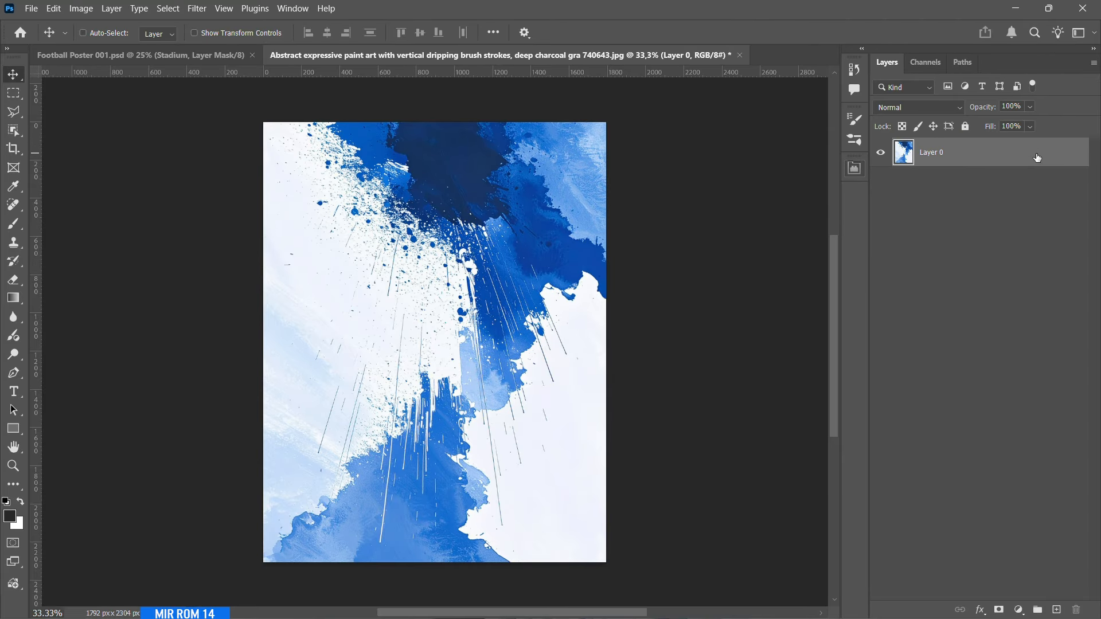
- Increase the paint art's contrast with Levels by moving the shadow and highlight input points slightly inward
click(81, 8)
mouse_move(99, 40)
click(269, 57)
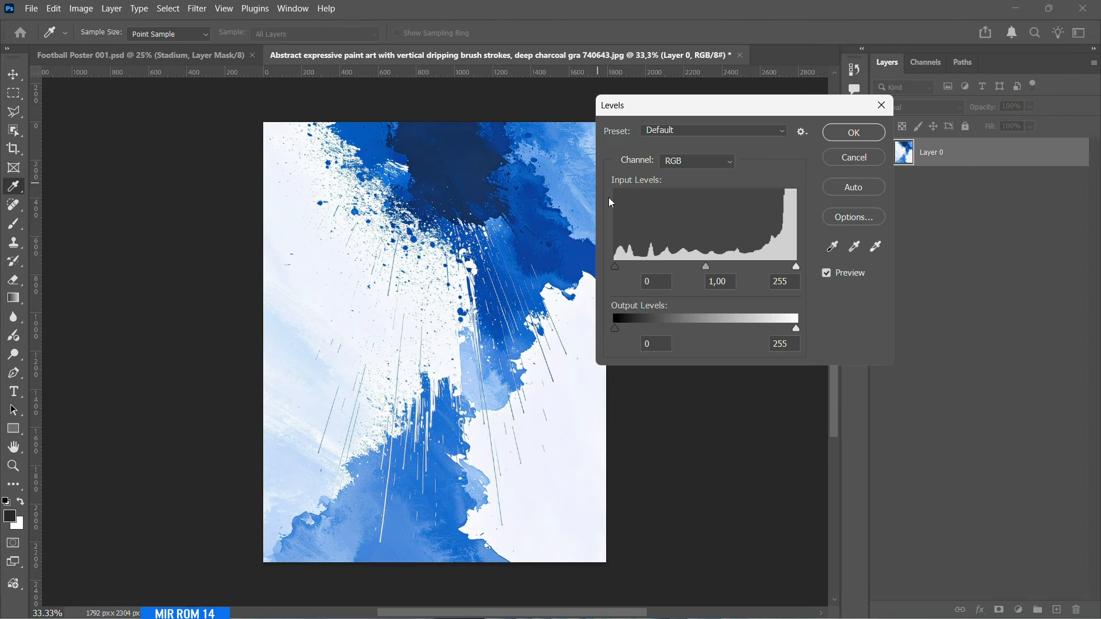
drag(615, 267, 625, 266)
drag(796, 266, 787, 264)
key(Return)
key(v)
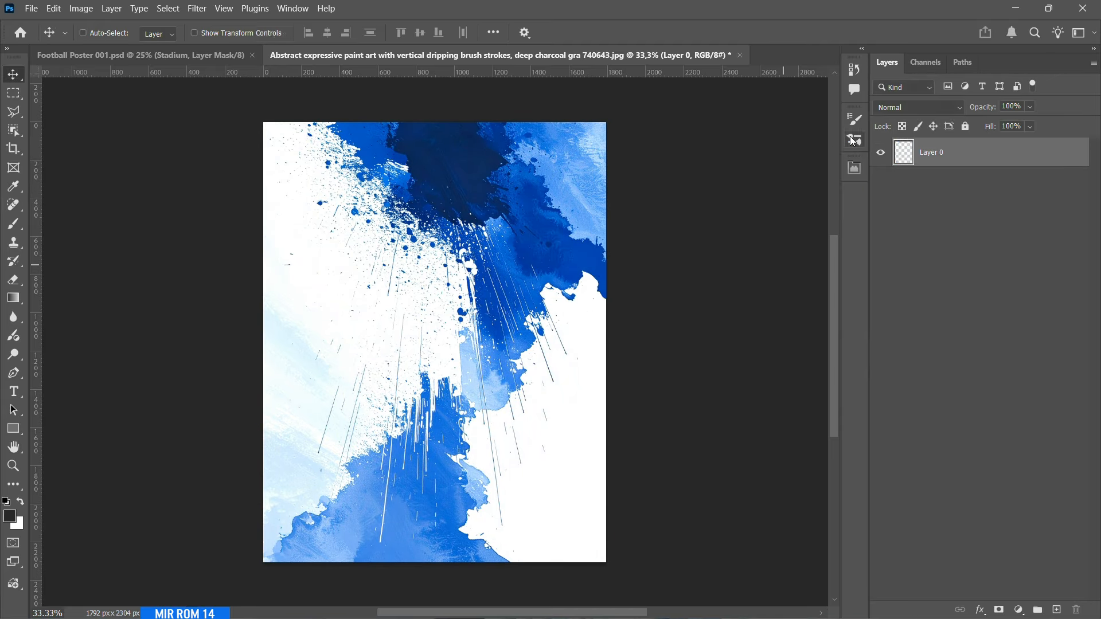
- Select and copy the whole paint art image, then add a Solid Color fill layer in white (ffffff) above it
key(ctrl+a)
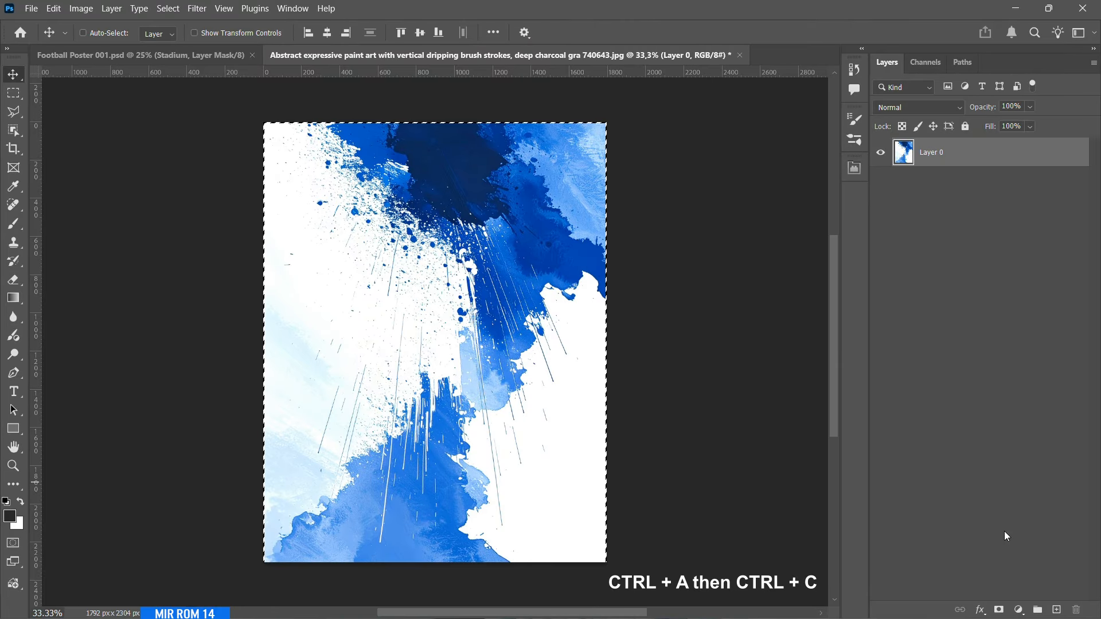
click(1019, 609)
click(1001, 562)
click(504, 194)
drag(505, 194, 489, 177)
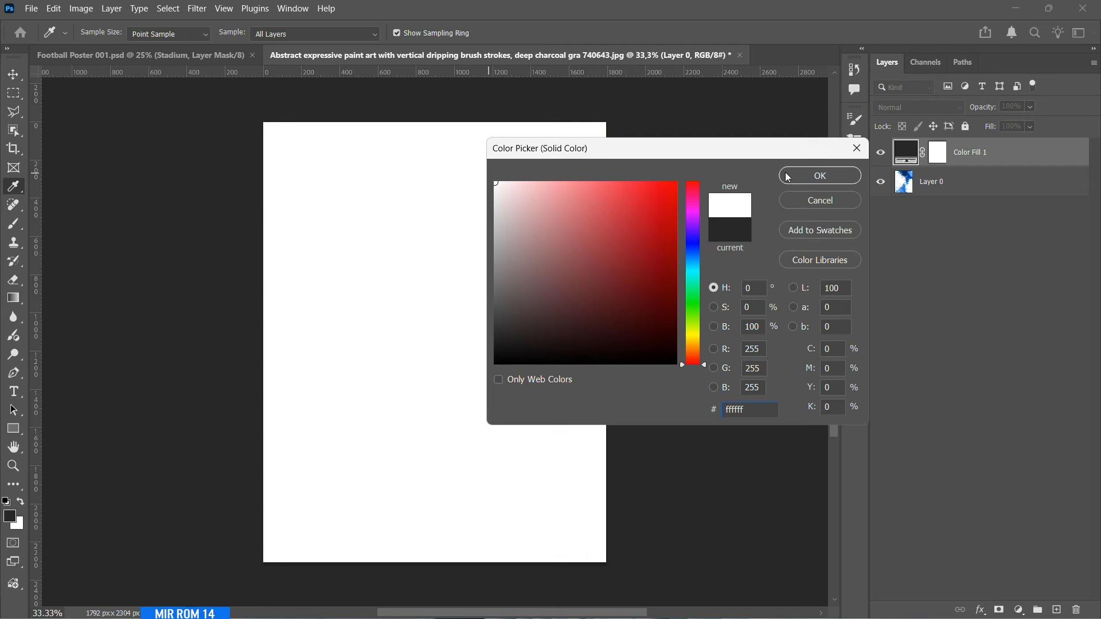
click(788, 175)
- Paste the copied artwork into the Color Fill 1 layer's mask, deselect, and hide Layer 0
alt+click(937, 155)
key(ctrl+v)
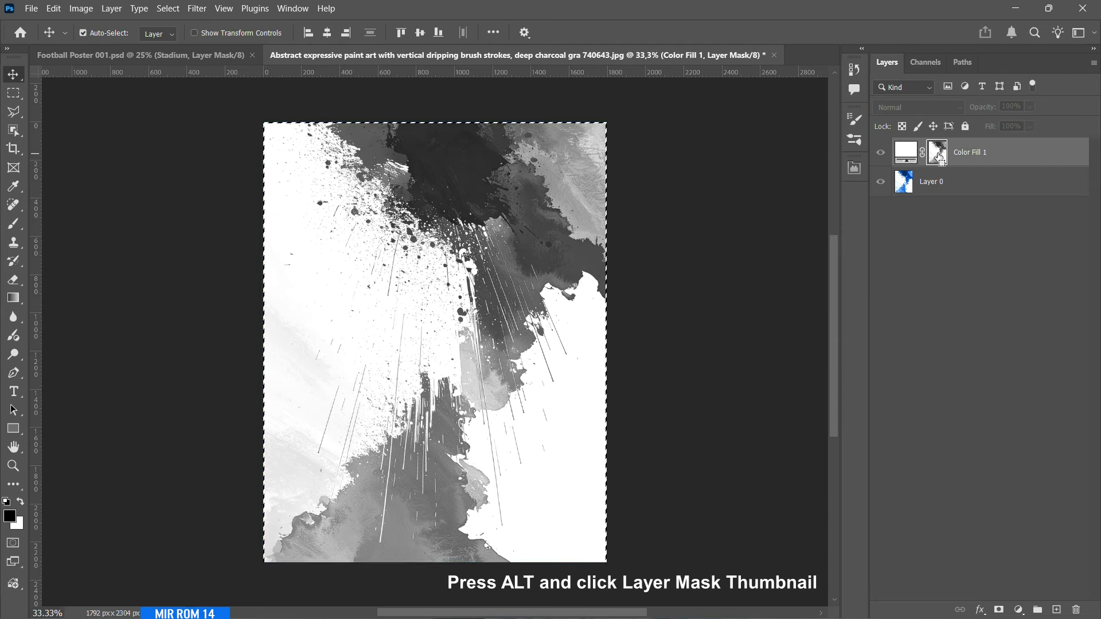
key(ctrl+d)
click(881, 183)
click(880, 182)
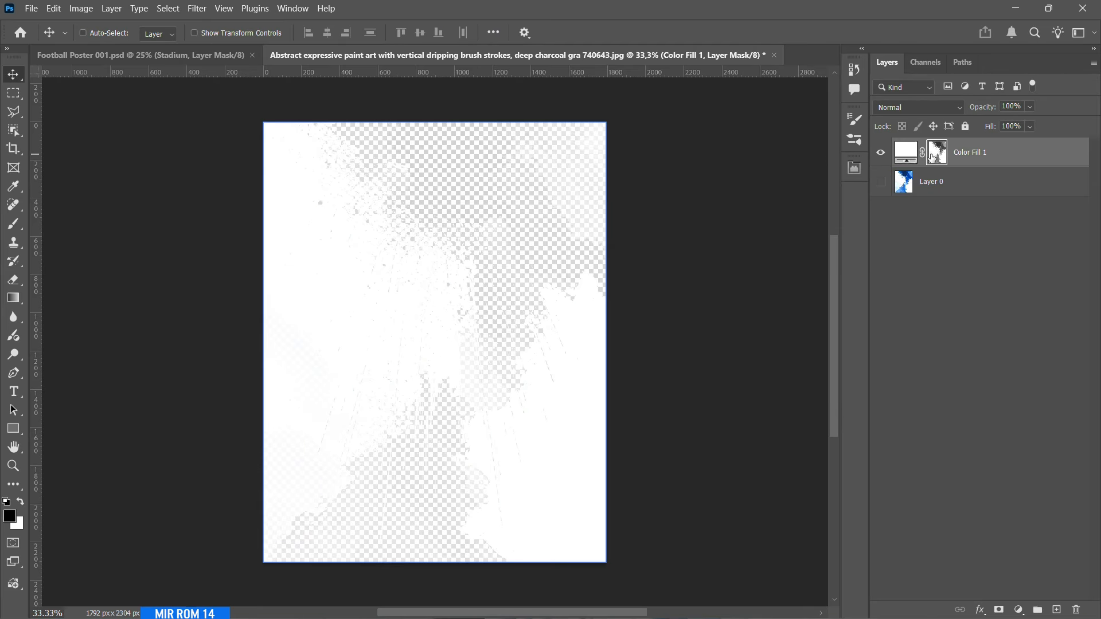
- Change the Color Fill 1 colour to dark grey 3d3d3d and invert its layer mask
double_click(909, 154)
drag(530, 298, 484, 320)
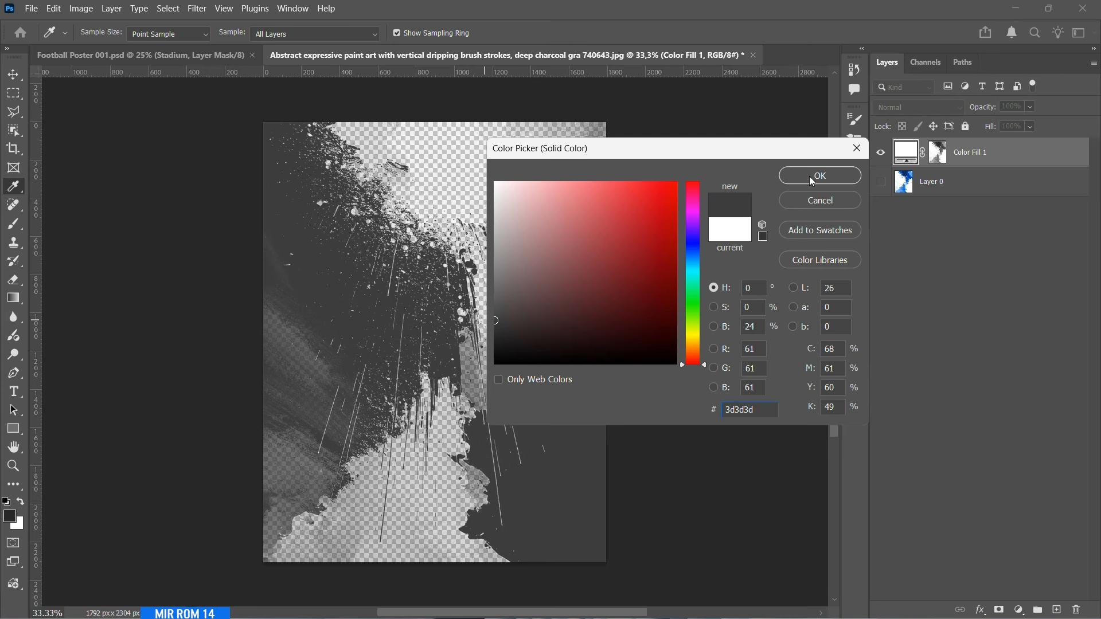
click(813, 177)
click(938, 153)
key(ctrl+i)
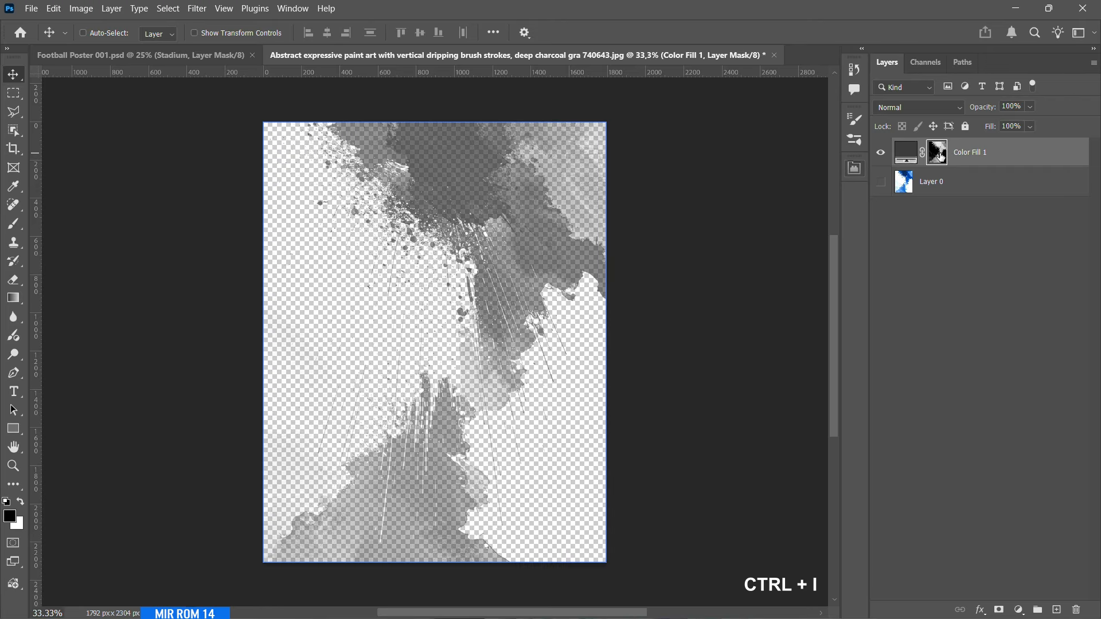
- Rename the fill layer to "Abs E Paint Art" and rasterize it with its mask applied
double_click(971, 152)
text(Abs E Paint Art)
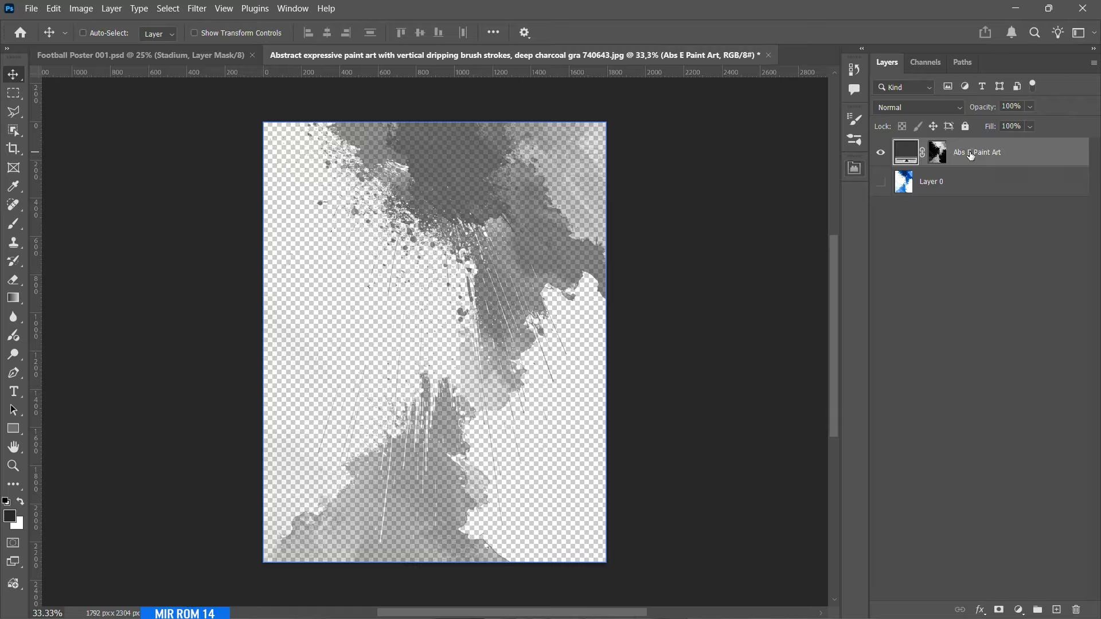
right_click(942, 150)
click(1003, 386)
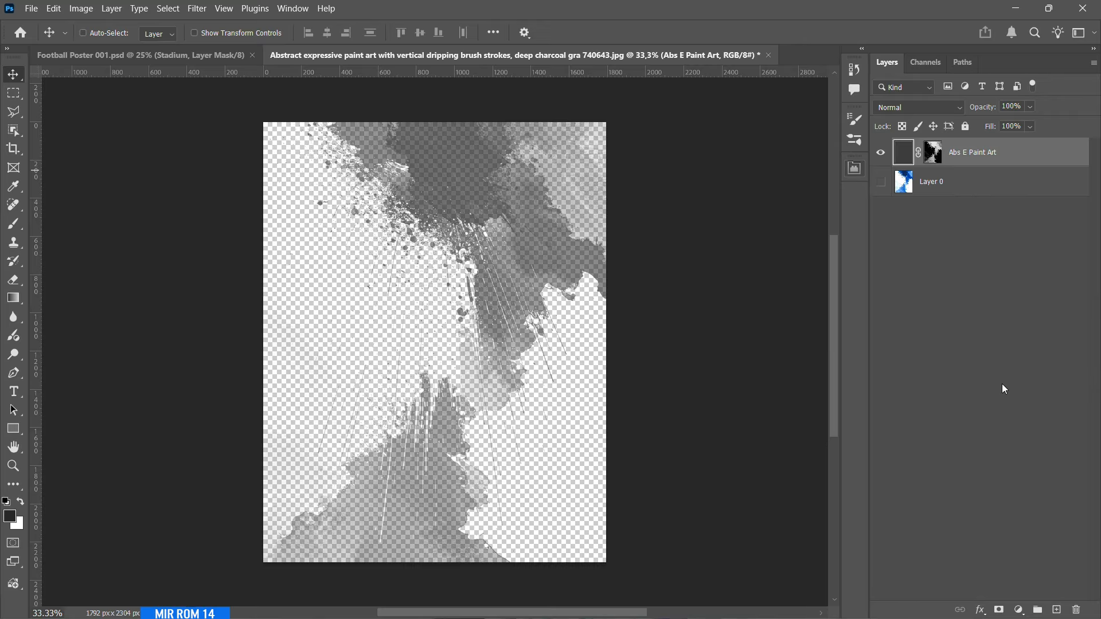
click(934, 153)
- Bring the Abs E Paint Art layer into the football poster above Stadium and close the source image without saving
mouse_move(482, 153)
mouse_down()
mouse_move(394, 154)
mouse_move(212, 54)
mouse_move(442, 177)
mouse_up()
click(774, 55)
click(634, 234)
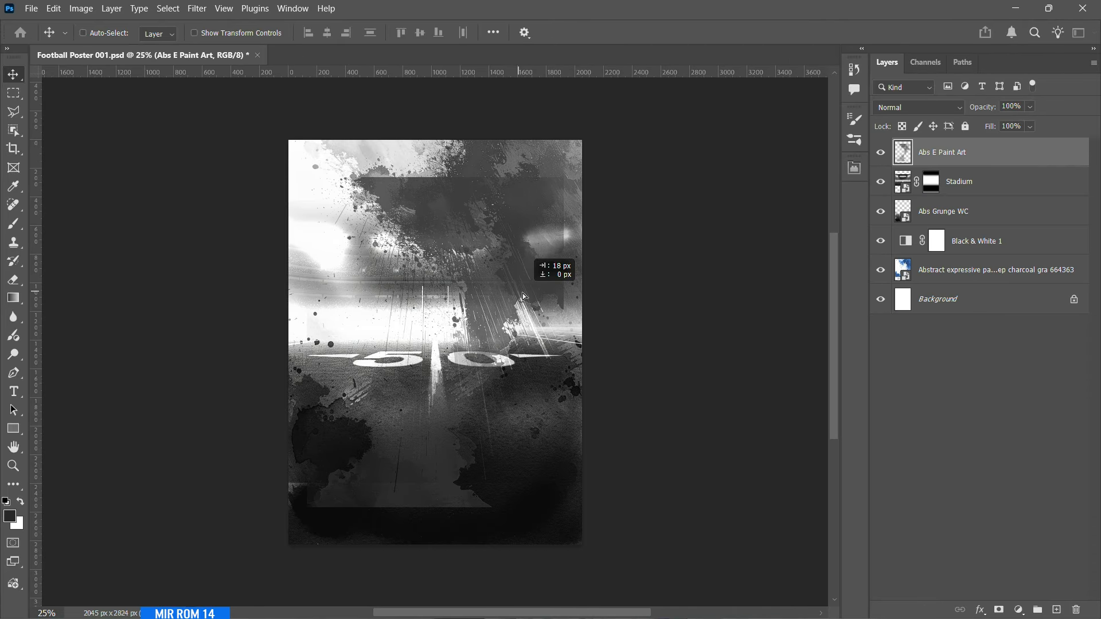
- Convert the Abs E Paint Art layer to a smart object and move it slightly down on the poster
click(1093, 62)
click(1009, 287)
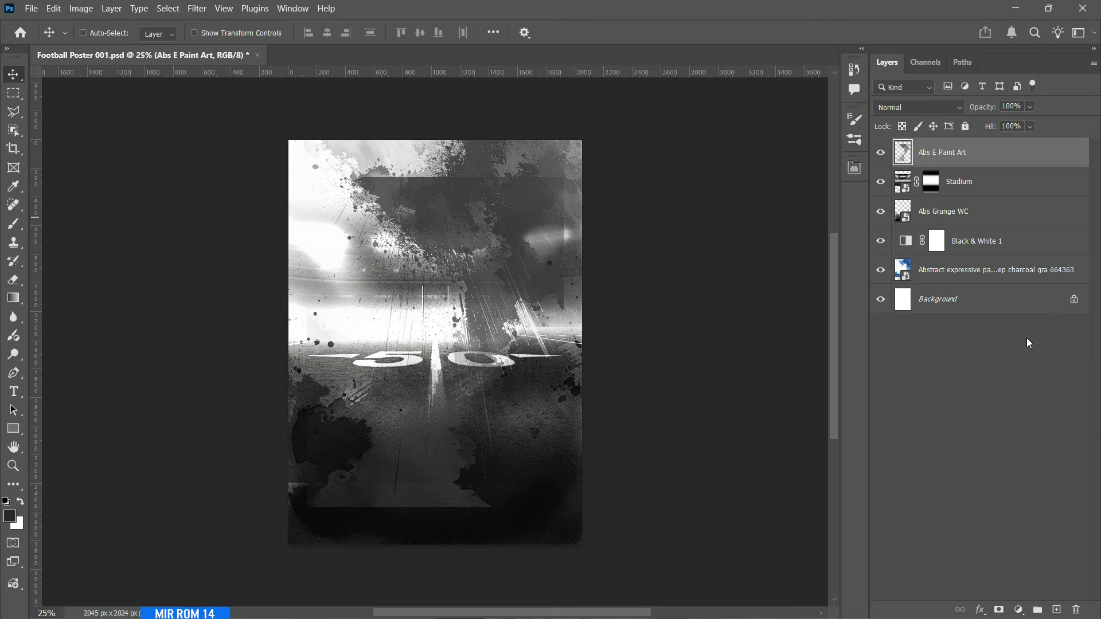
drag(497, 308, 502, 331)
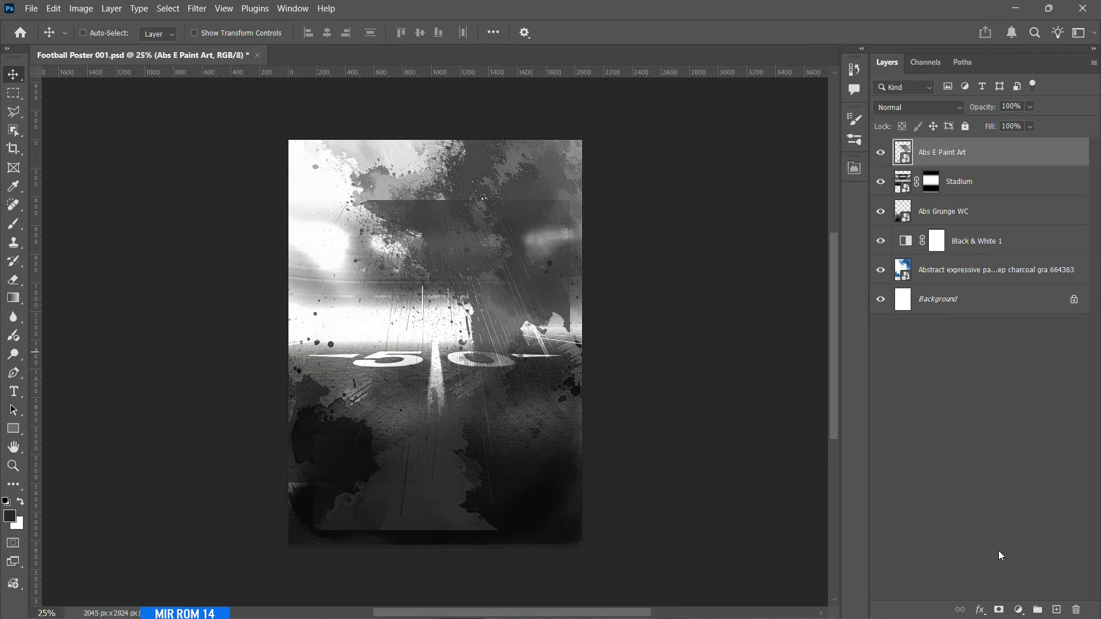
- Apply a blue 0d4e98 Color Overlay to the Abs E Paint Art layer in Normal mode at 100% opacity, then collapse its effects
click(980, 610)
click(1006, 559)
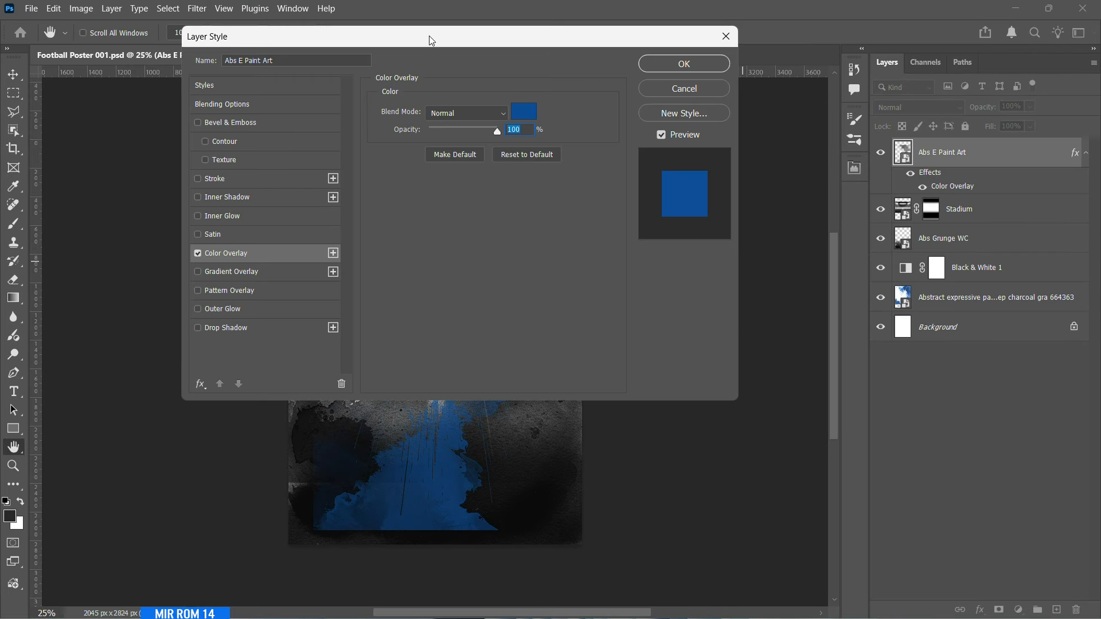
drag(431, 40, 450, 47)
click(546, 123)
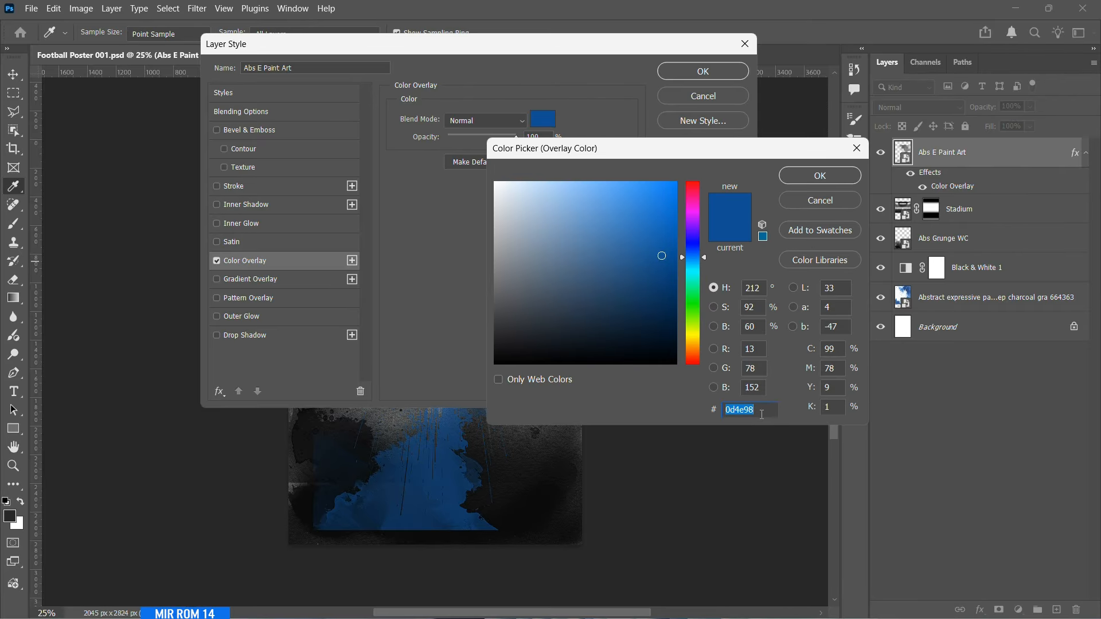
click(797, 202)
click(717, 73)
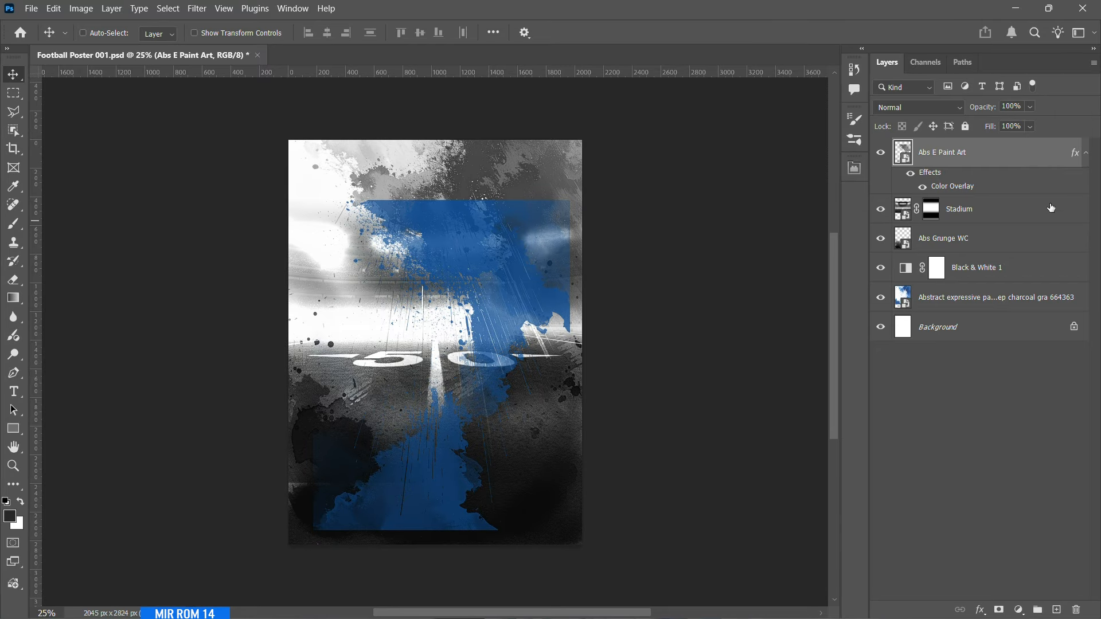
click(1086, 153)
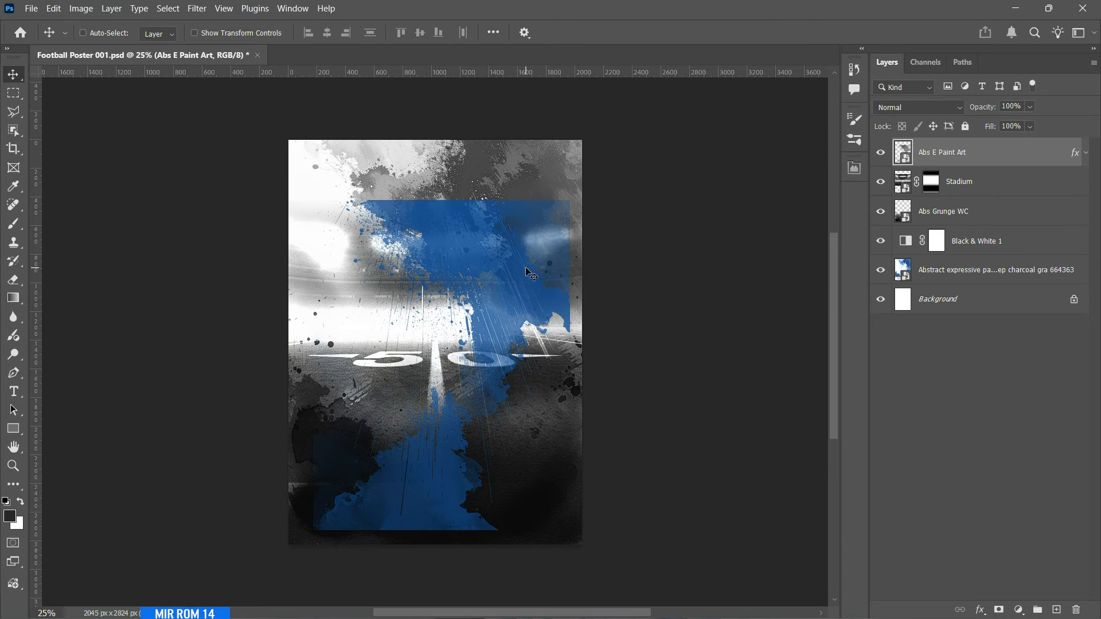
- Transform the Abs E Paint Art layer so it is mirrored vertically and aligned with the poster's lower-right corner
key(ctrl+t)
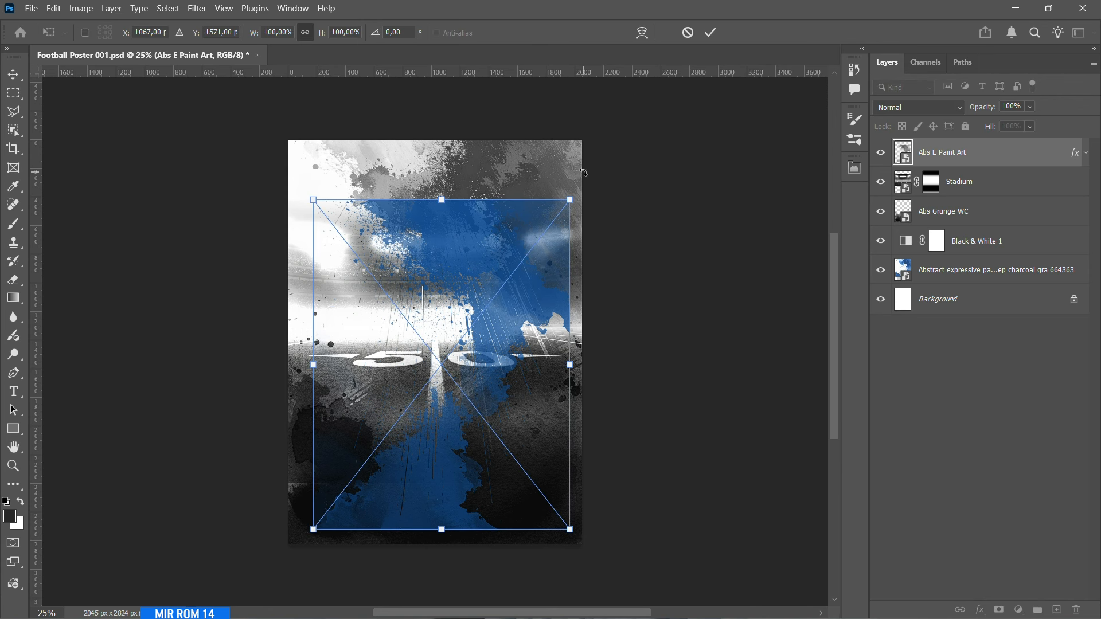
mouse_move(620, 306)
mouse_down()
mouse_move(630, 382)
mouse_move(608, 461)
mouse_move(449, 508)
mouse_up()
right_click(450, 499)
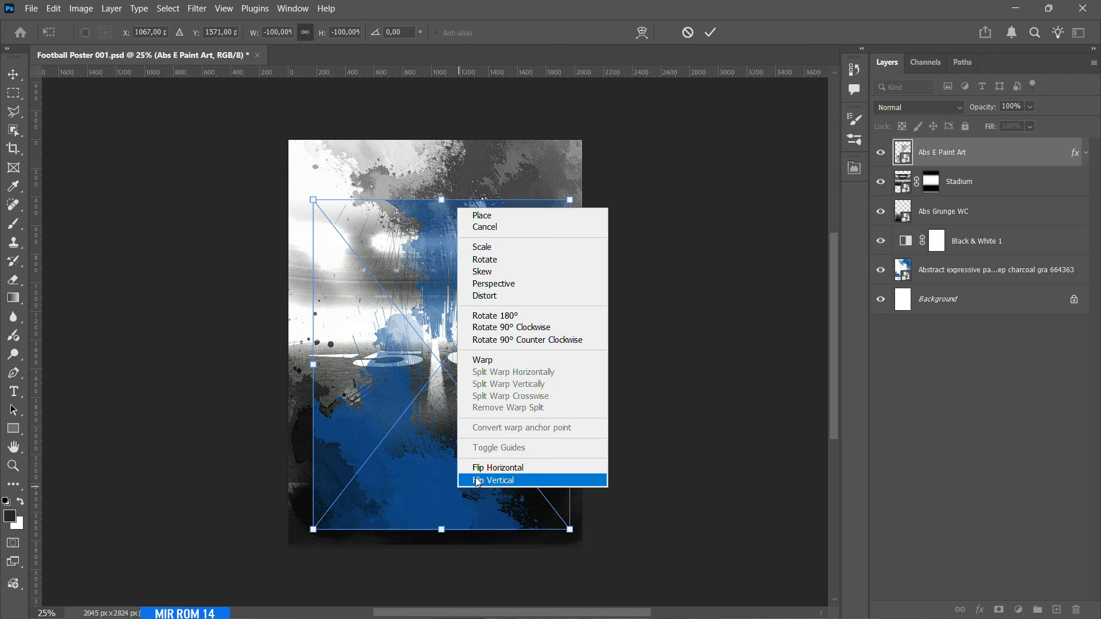
click(485, 480)
drag(479, 468, 485, 479)
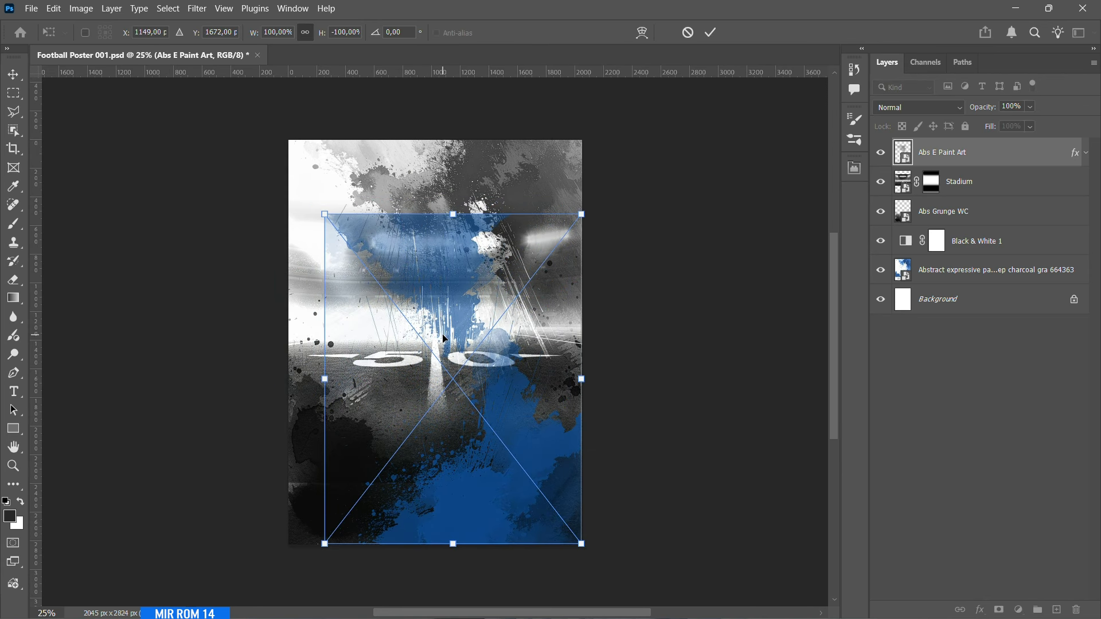
- Scale the blue paint art down toward its lower-right corner, check it against the guides, and commit the transform
drag(325, 214, 356, 253)
key(ctrl+;)
key(Return)
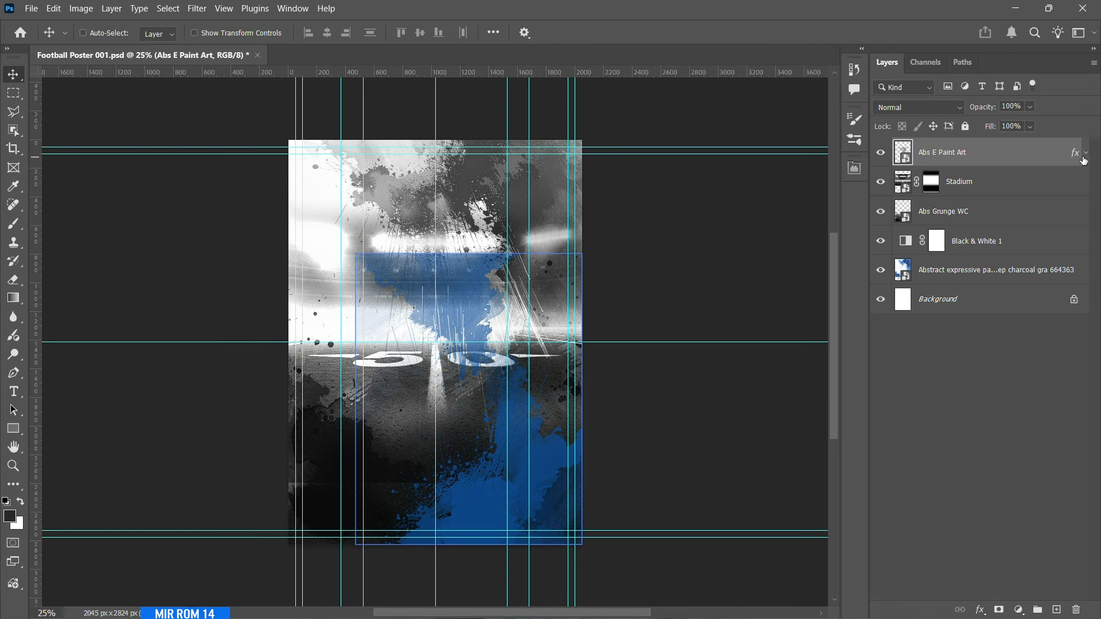
key(ctrl+;)
- Add a layer mask to Abs E Paint Art and brush away the upper blue area over the stadium with black
click(999, 611)
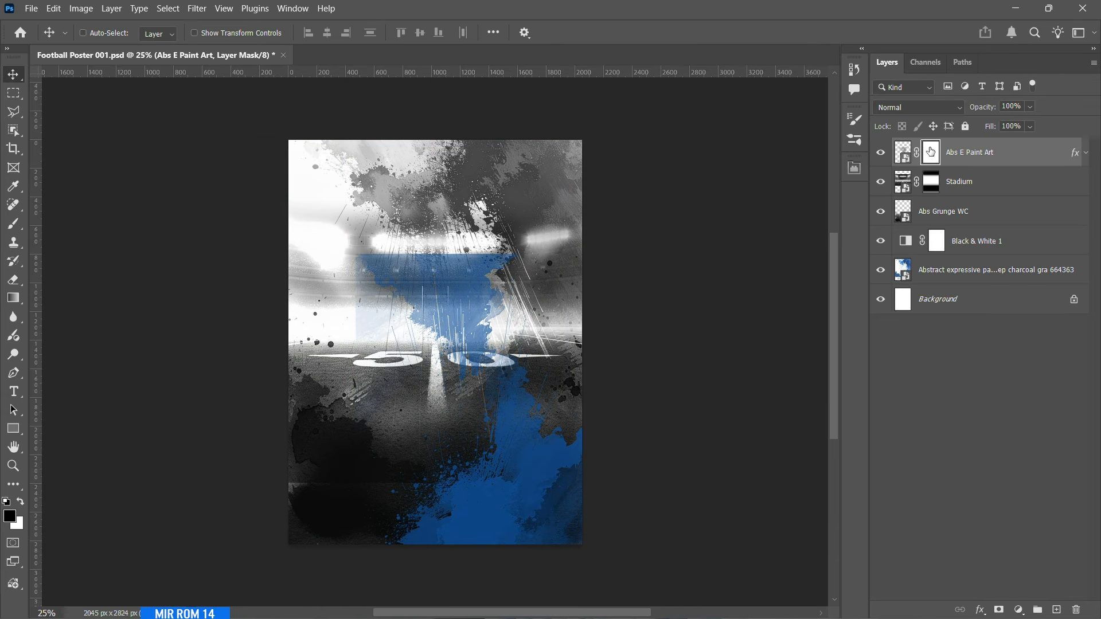
key(b)
mouse_move(466, 246)
mouse_down()
mouse_move(392, 258)
mouse_move(491, 246)
mouse_move(452, 319)
mouse_move(461, 308)
mouse_move(455, 350)
mouse_move(357, 340)
mouse_move(335, 410)
mouse_move(434, 293)
mouse_move(557, 277)
mouse_up()
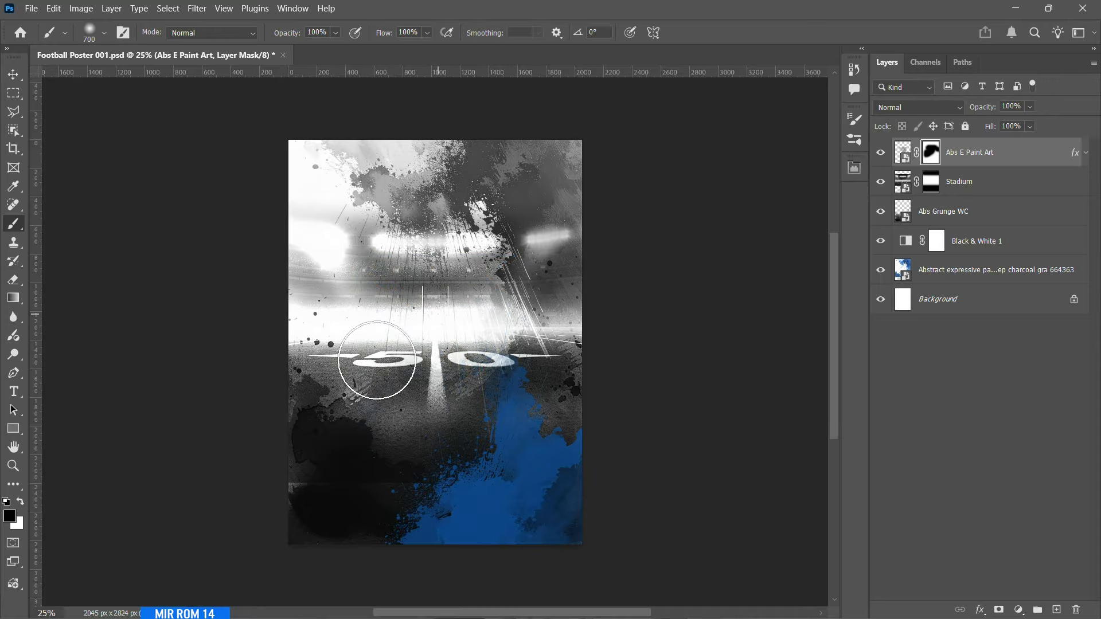
key(v)
click(1050, 159)
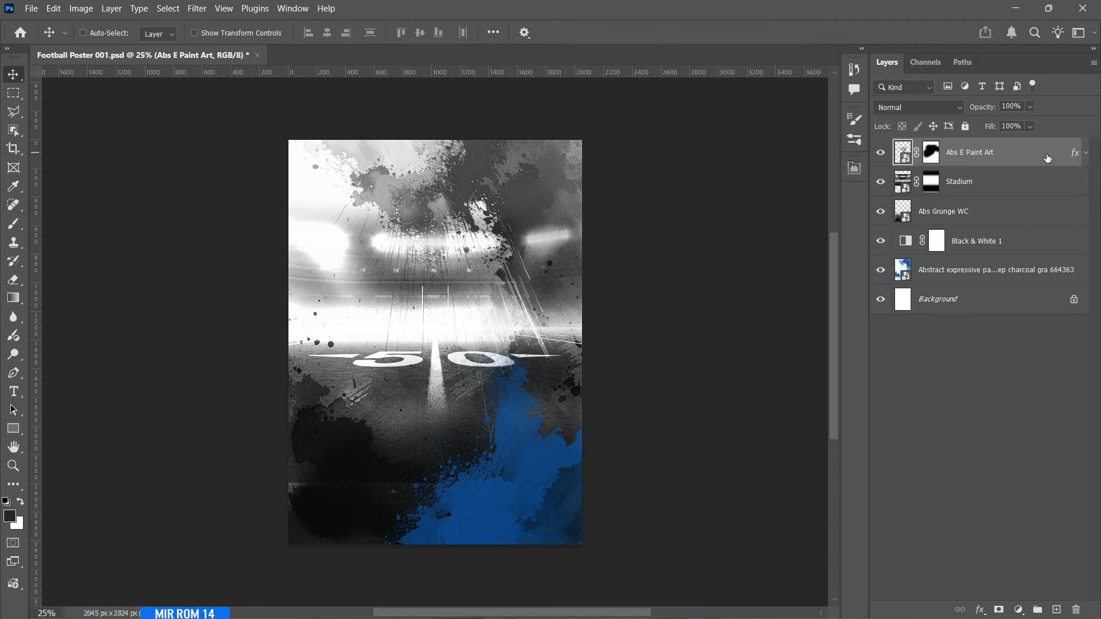
- Duplicate the Abs E Paint Art layer, flip the copy horizontally, and place it in the poster's lower-left corner
key(ctrl+j)
mouse_move(548, 436)
mouse_down()
mouse_move(436, 431)
mouse_move(429, 456)
mouse_move(475, 446)
mouse_up()
key(ctrl+t)
right_click(429, 457)
click(459, 436)
click(710, 32)
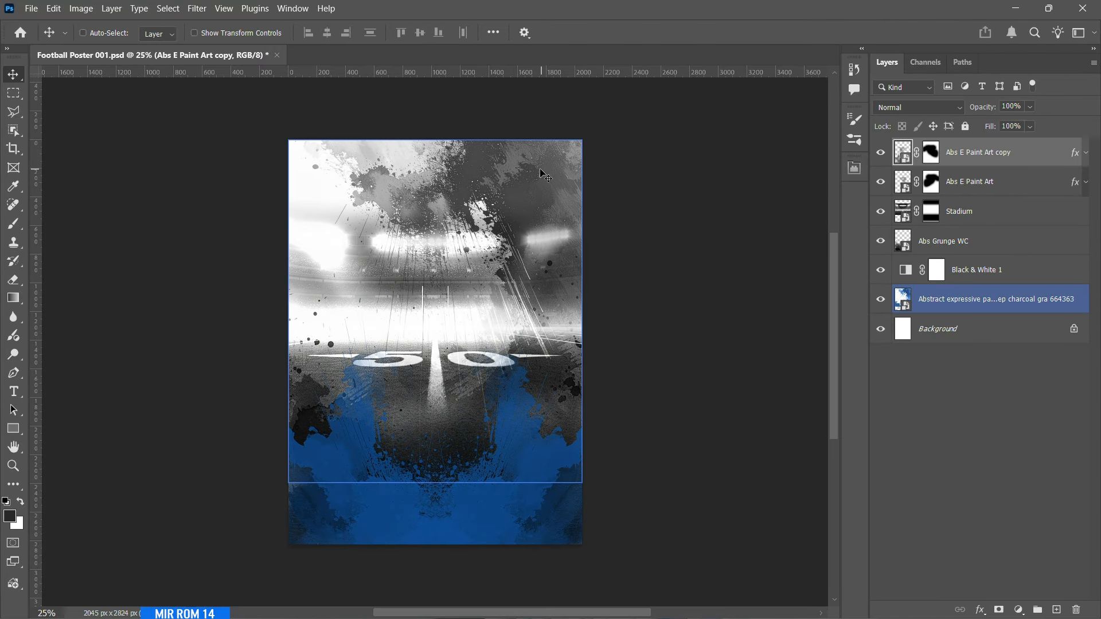
- Add a Solid Color fill layer in #2a2a2a above the paint art and invert its mask to black
click(1018, 610)
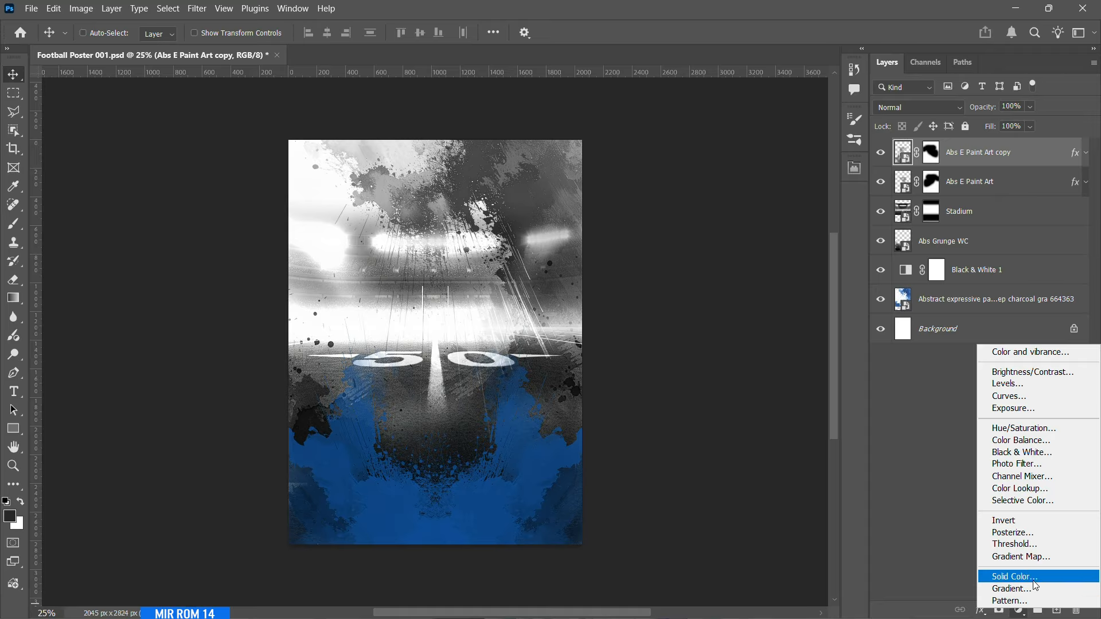
click(1019, 579)
text(2a2a2a)
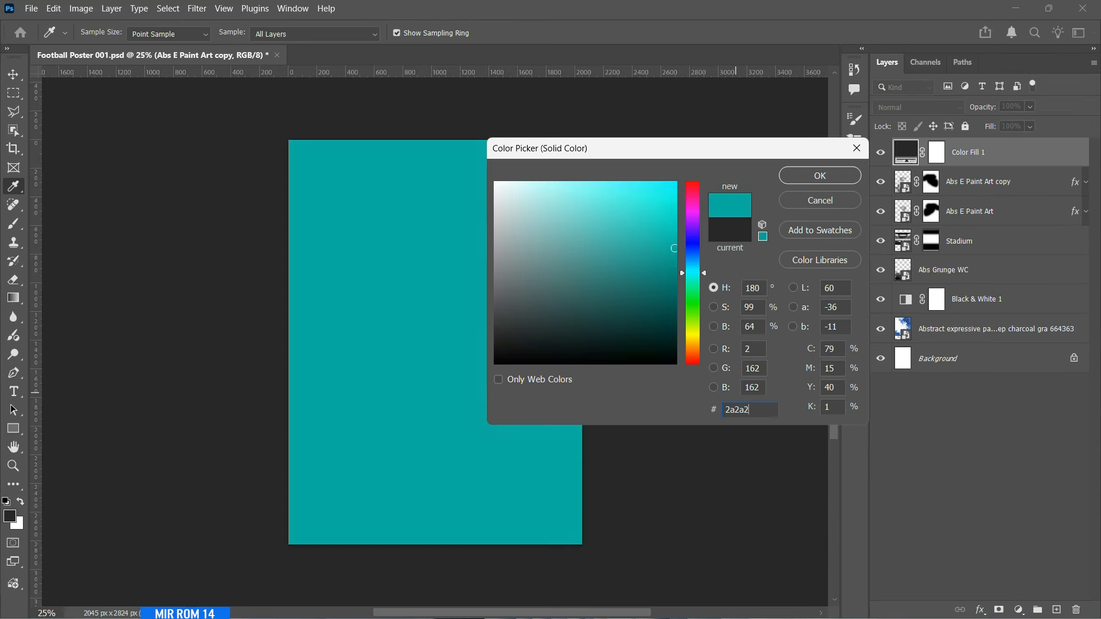
click(820, 176)
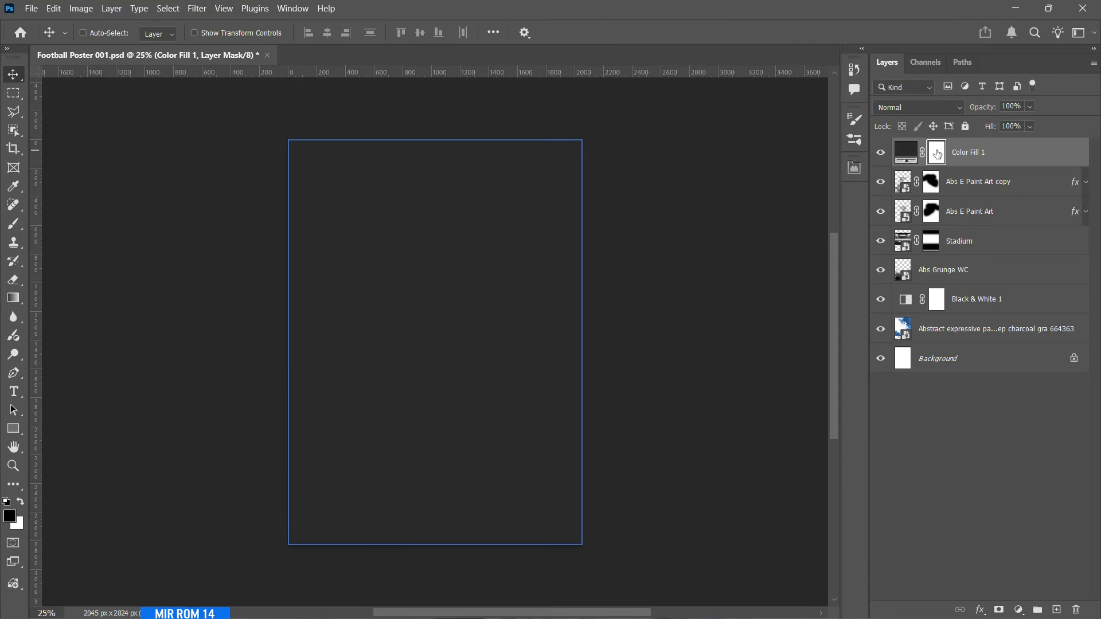
key(ctrl+i)
ctrl+click(505, 313)
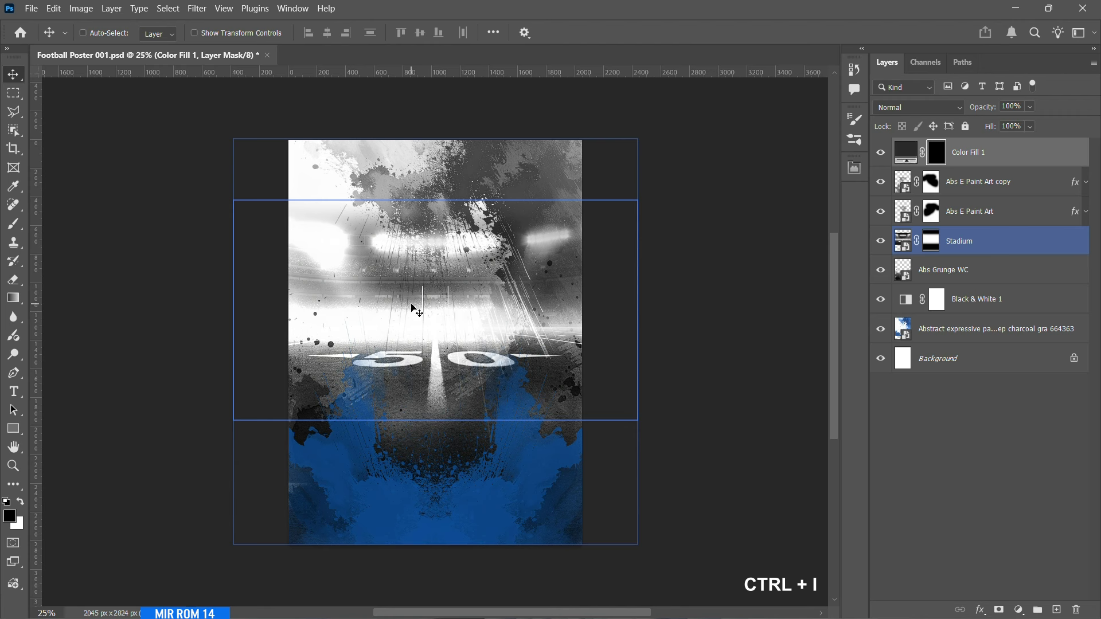
- Open the abstract brush texture image with bold black and dark gray paint strokes
click(31, 8)
click(80, 40)
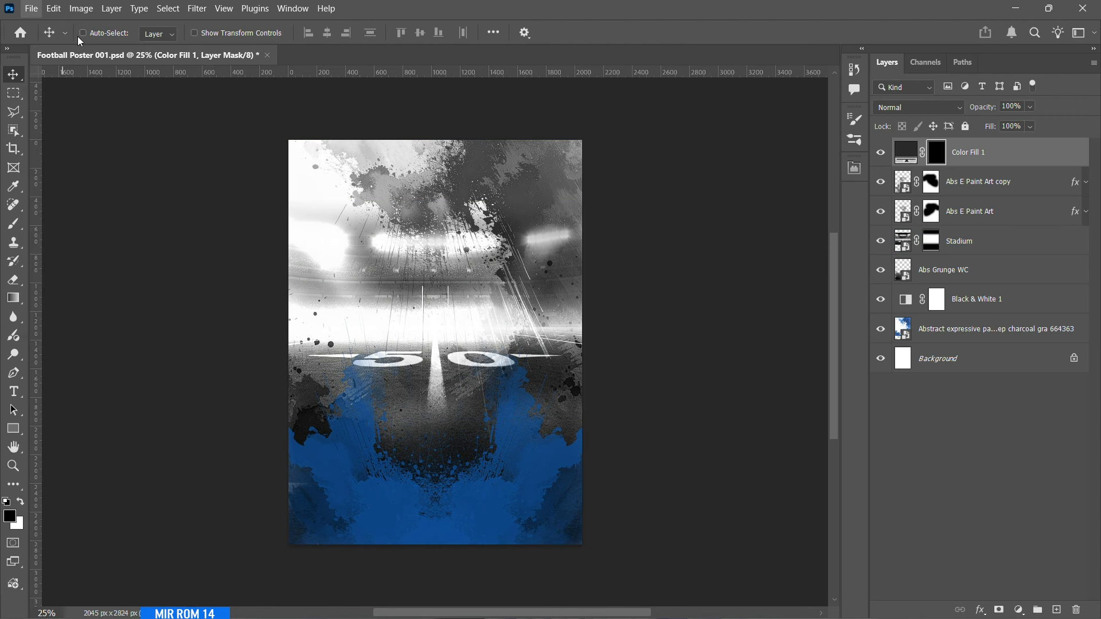
double_click(138, 123)
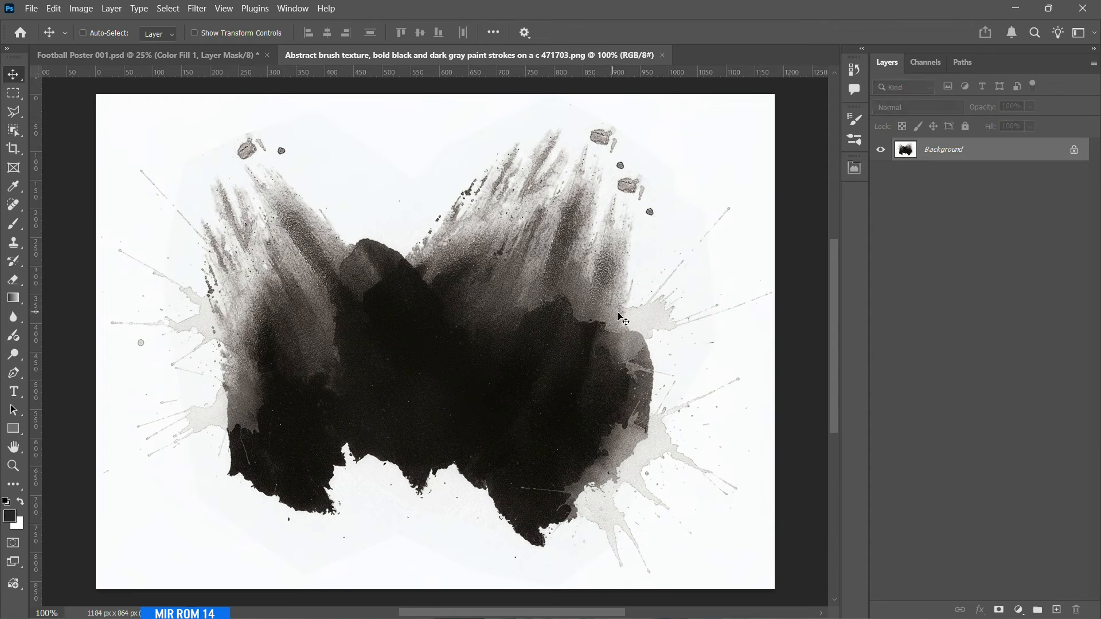
- Apply Levels to the brush texture with a black input of 12 and a white input of 241
click(83, 9)
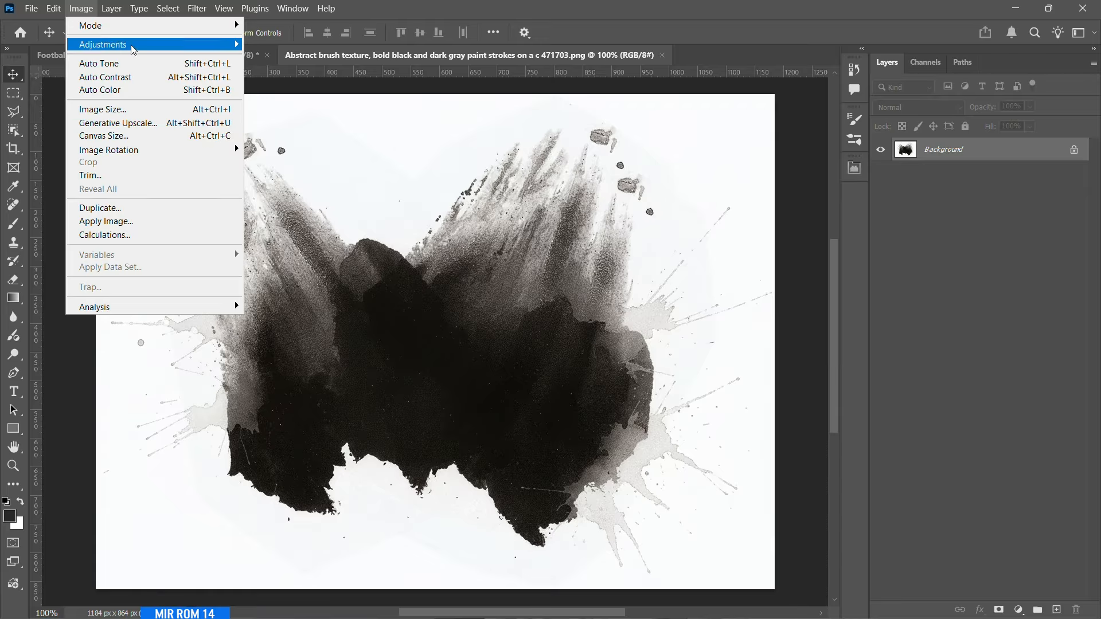
mouse_move(134, 46)
click(275, 58)
drag(618, 268, 625, 269)
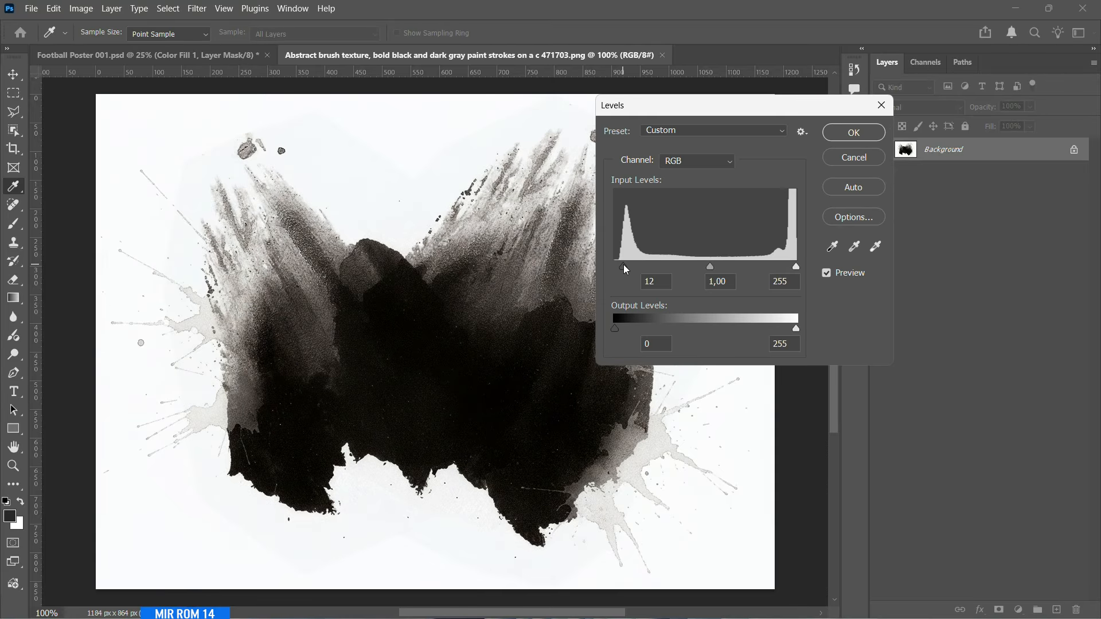
drag(795, 266, 789, 267)
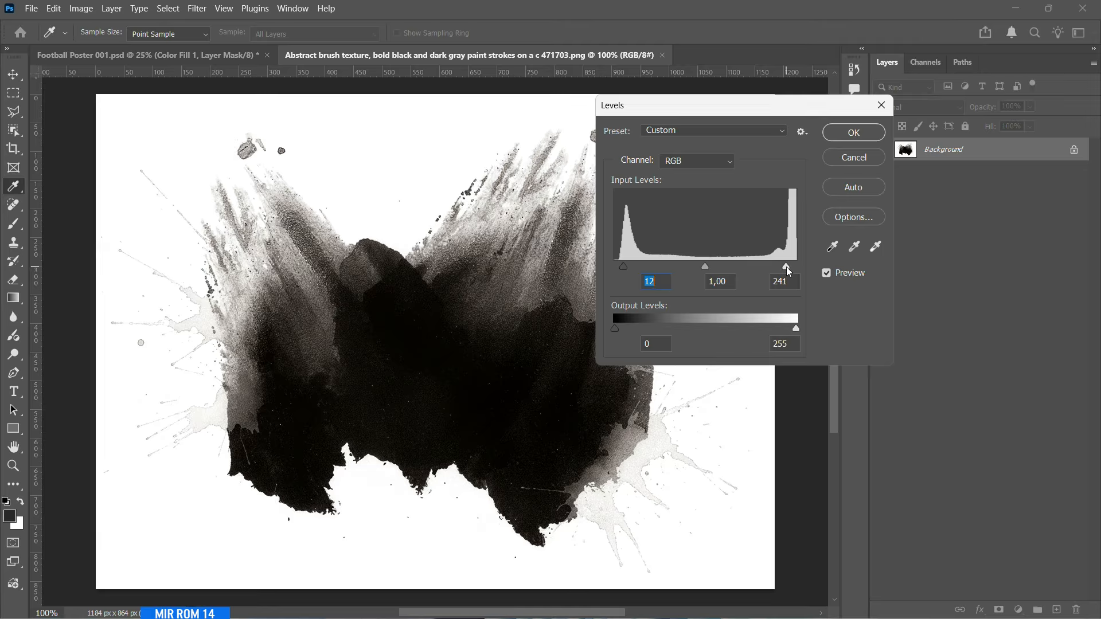
click(854, 132)
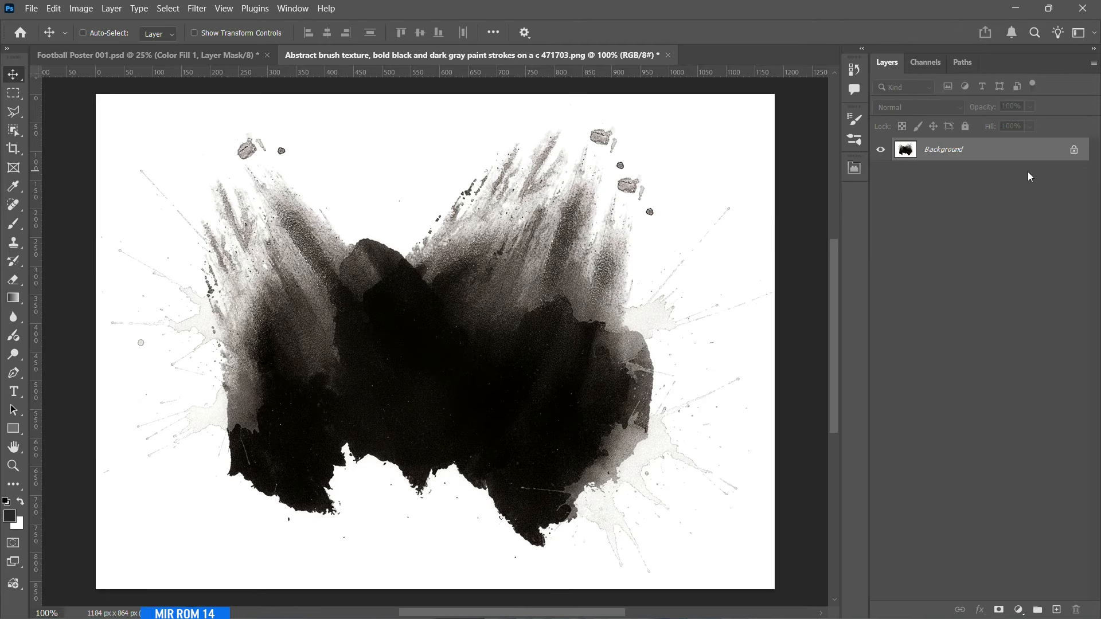
- Unlock the texture's background layer and define the image as a brush preset named "Abs Brush 01"
click(1073, 150)
click(55, 11)
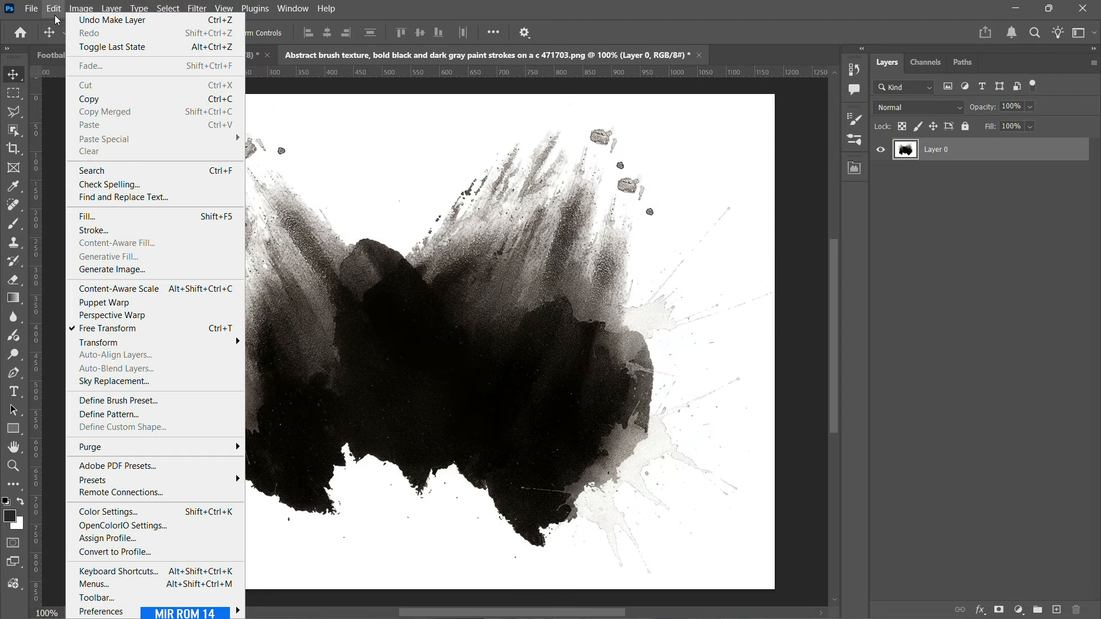
click(150, 401)
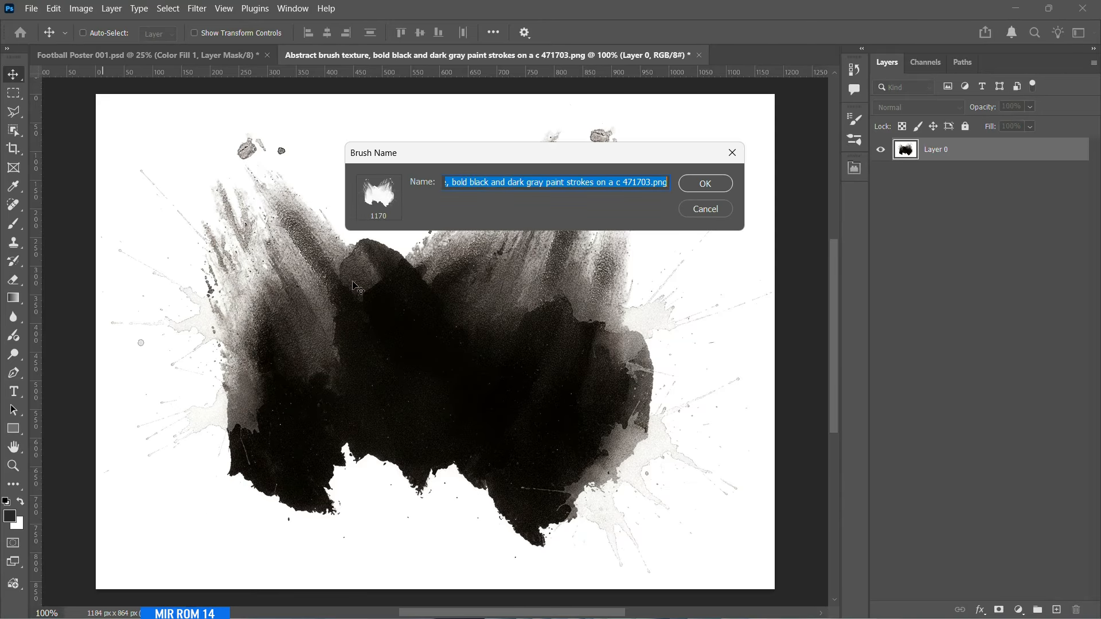
text(Abs Brush 01)
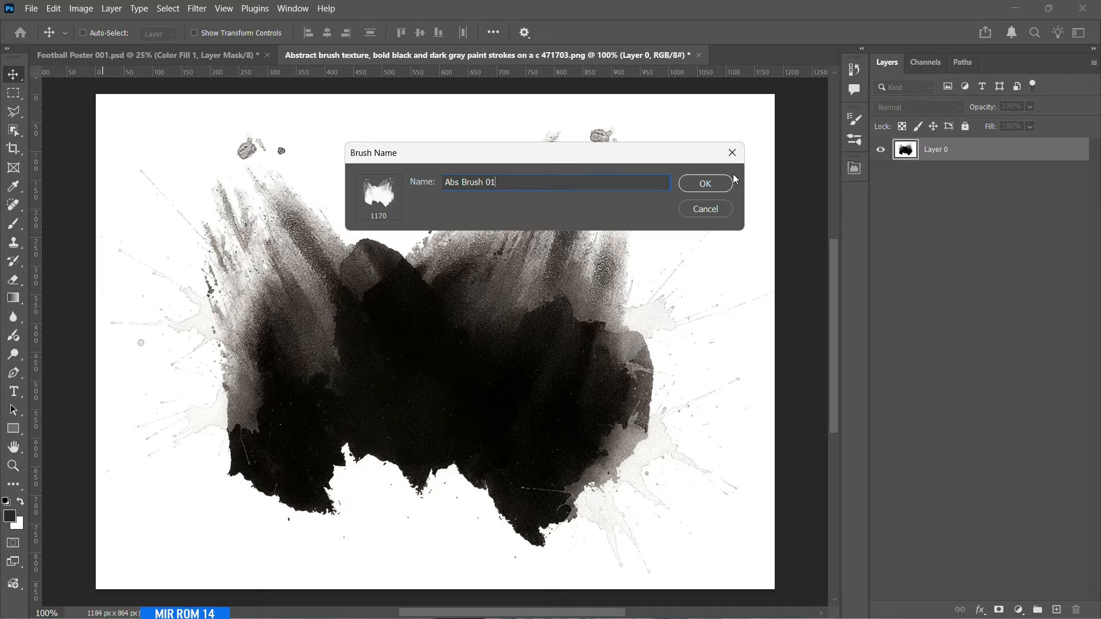
click(731, 181)
- Close the brush texture document without saving and choose the new 1170 px brush tip for painting in the poster
key(b)
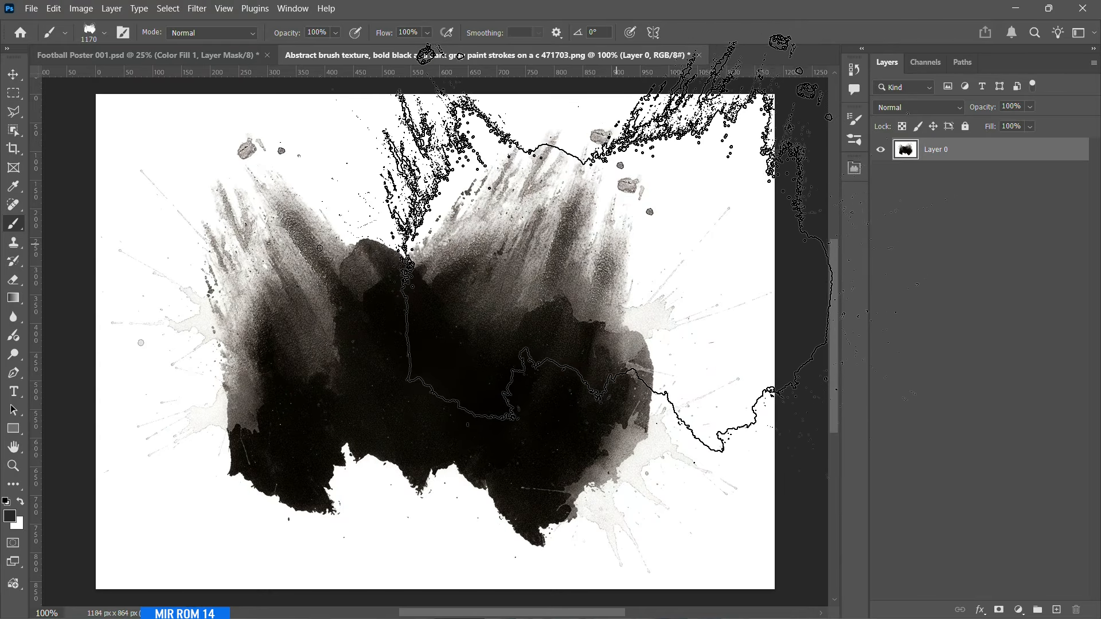
click(698, 55)
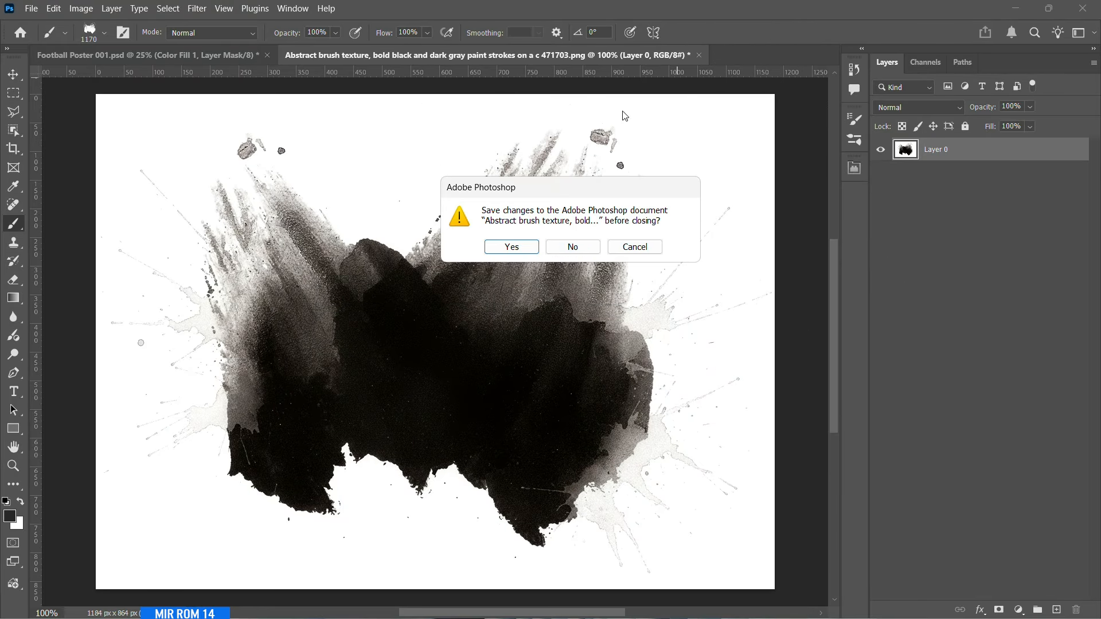
click(568, 246)
key(F5)
click(743, 197)
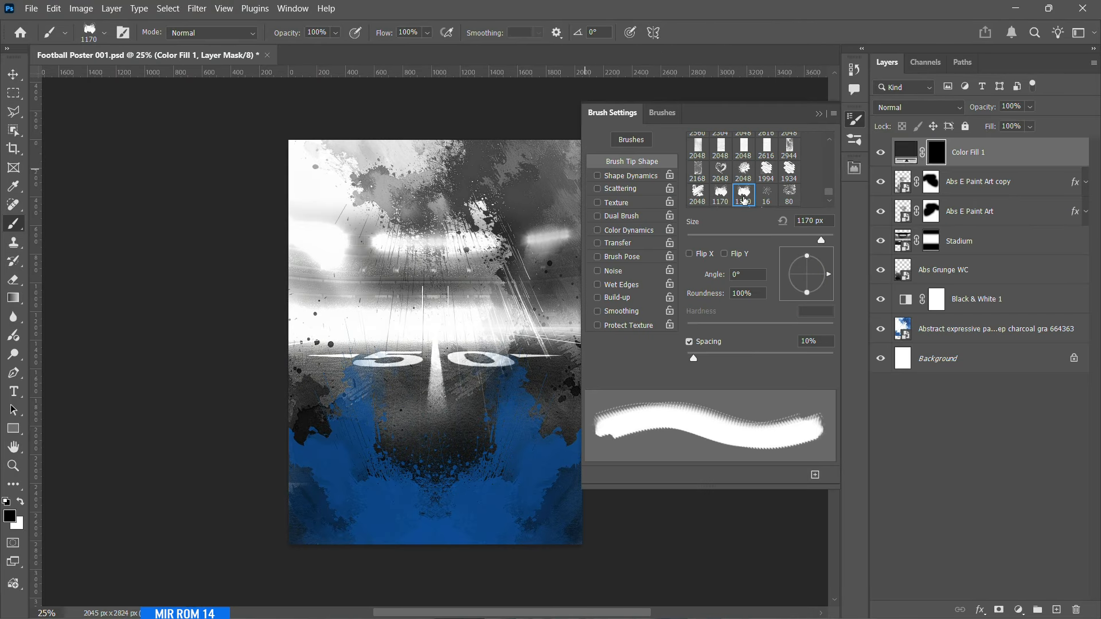
click(821, 114)
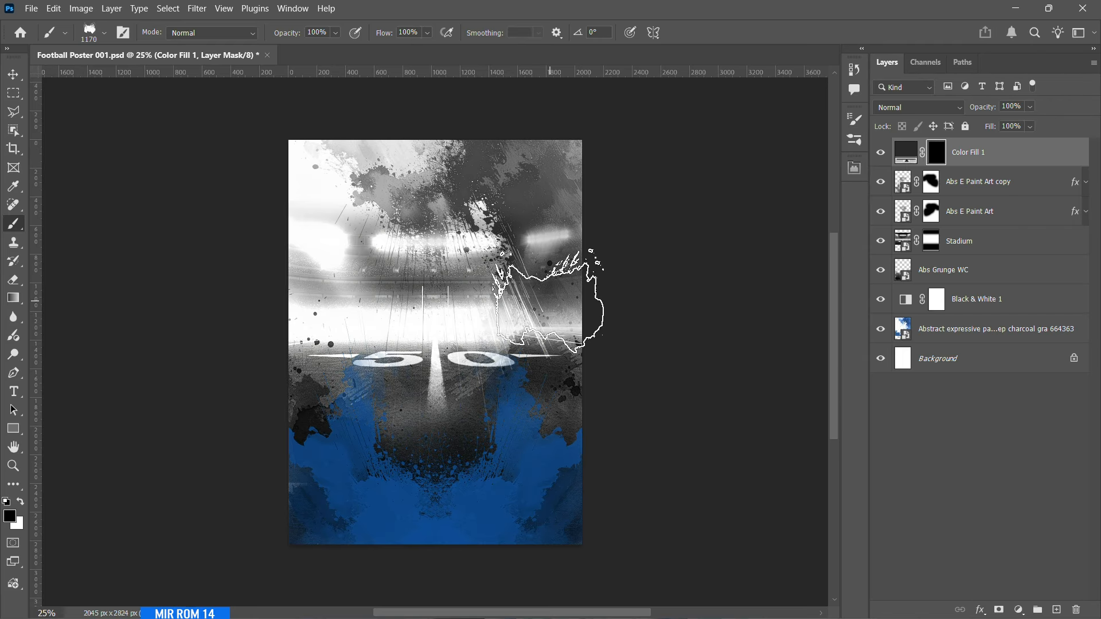
- Show the guides, stamp the brush once in white at 1900 px on Color Fill 1's mask mid-poster, and nudge it onto the centre guide
key(ctrl+semicolon)
key(bracketright)
key(bracketright)
key(bracketright)
key(bracketright)
key(bracketright)
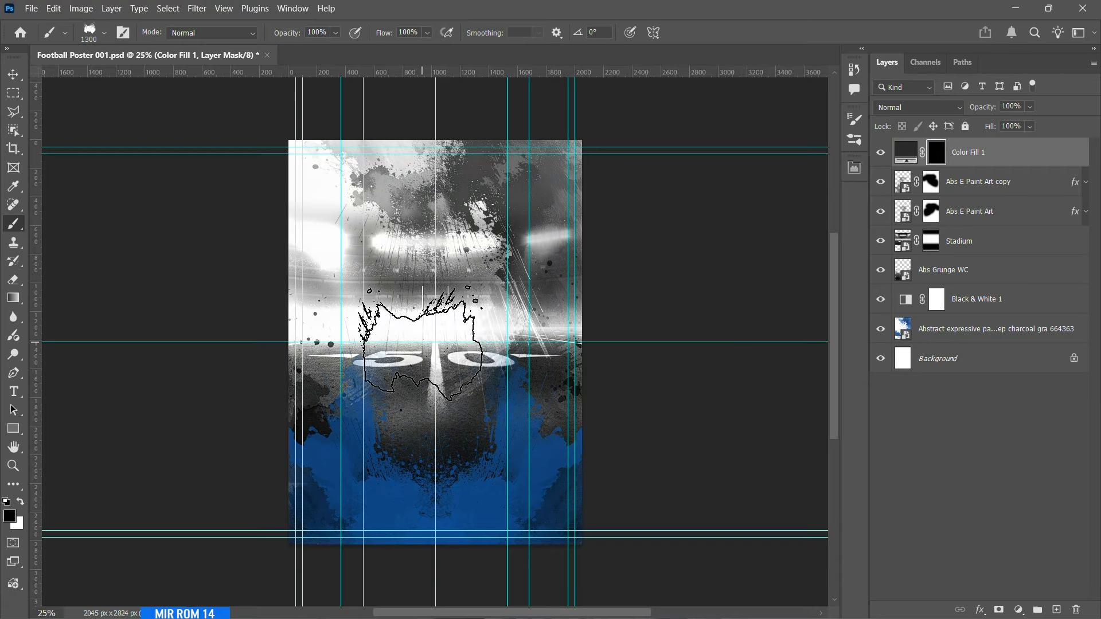
key(bracketright)
key(bracketright)
key(bracketright)
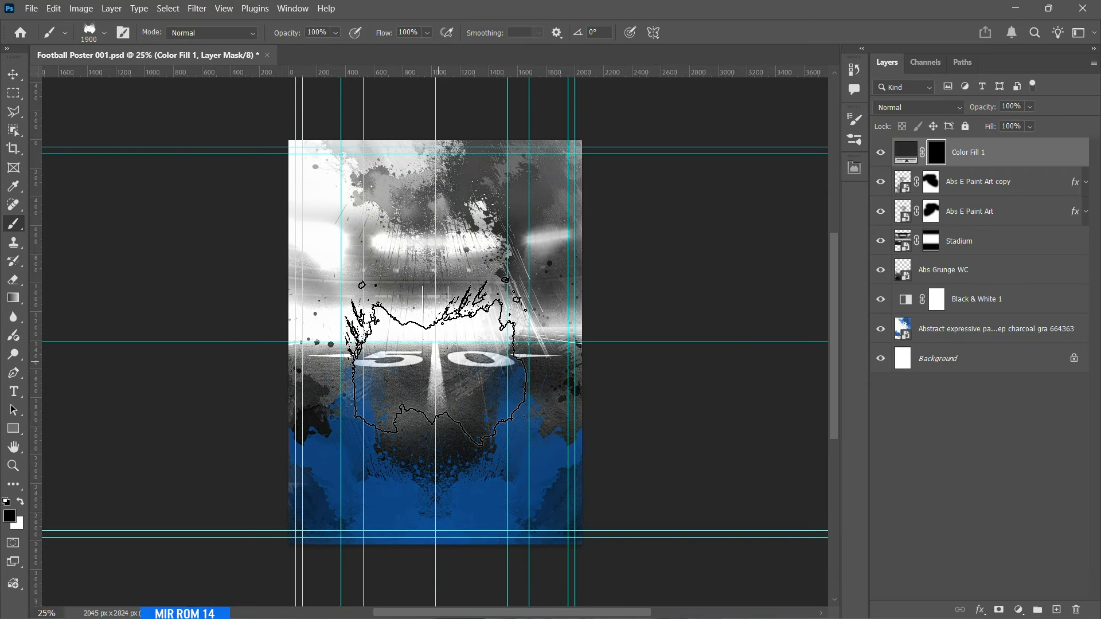
key(bracketleft)
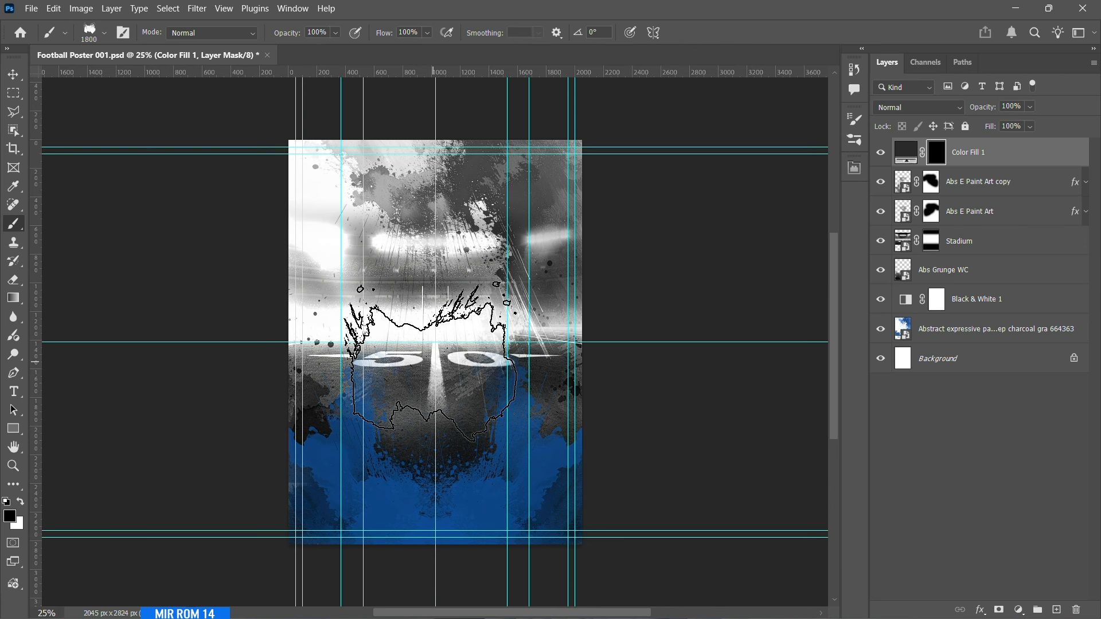
key(bracketright)
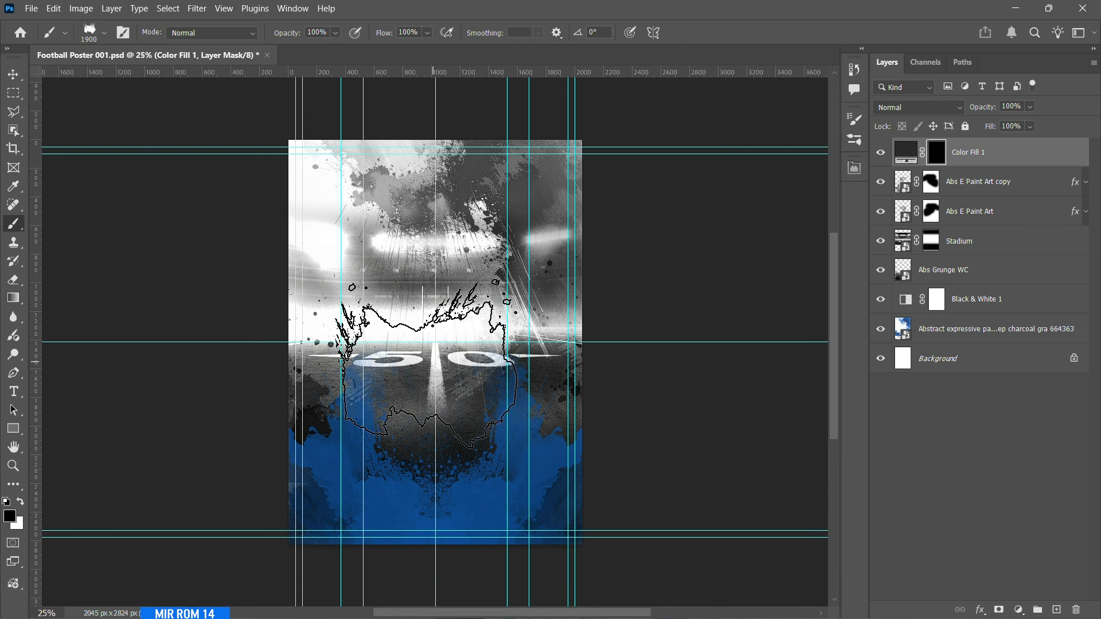
key(x)
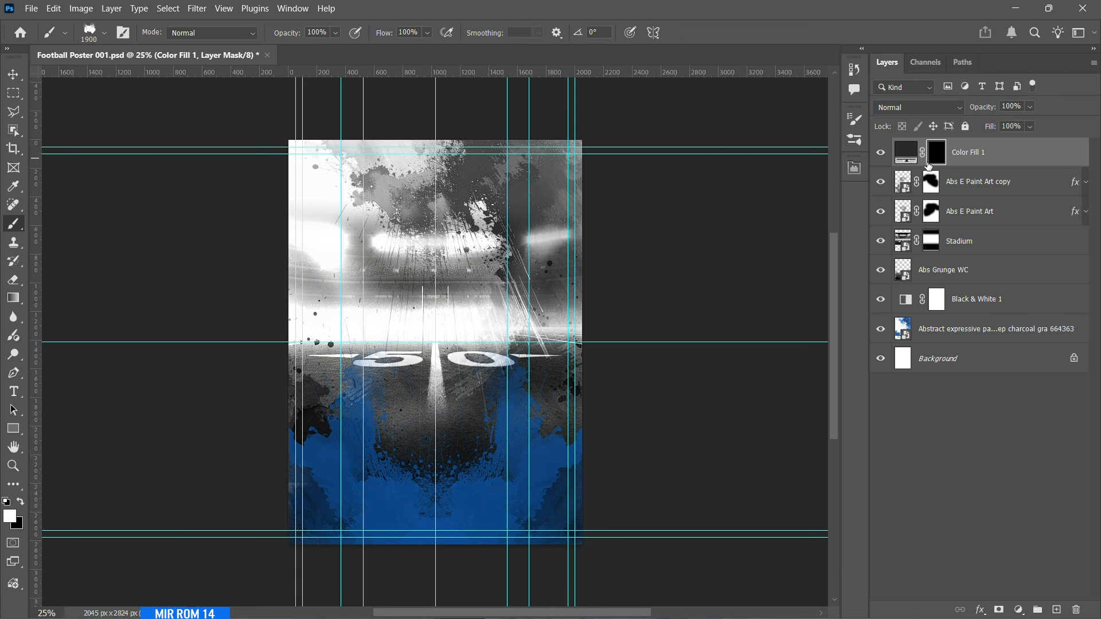
click(431, 351)
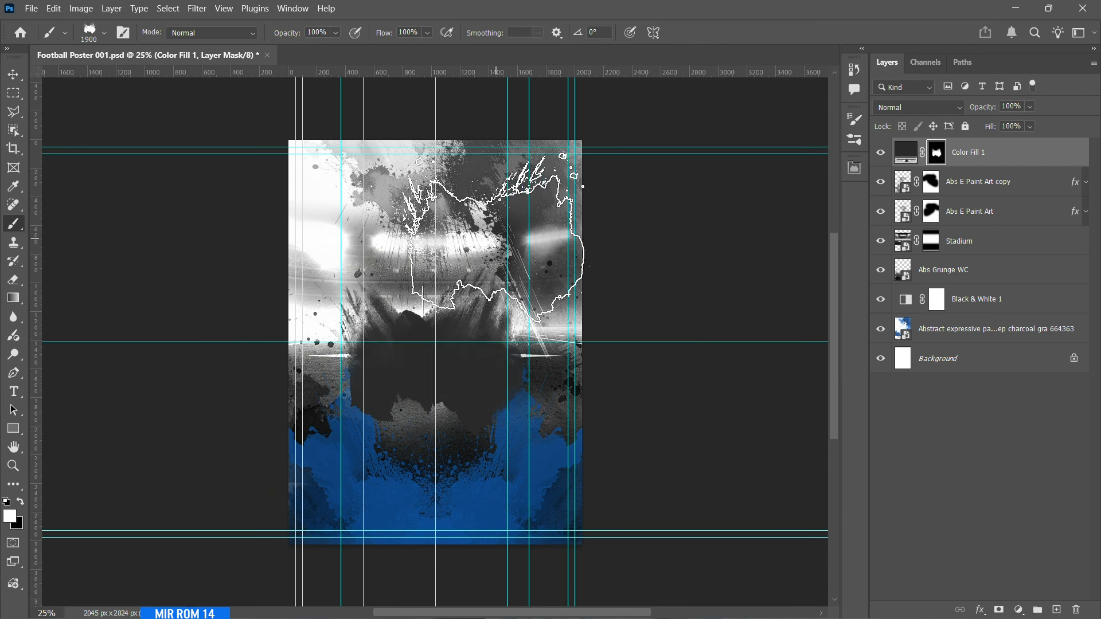
key(v)
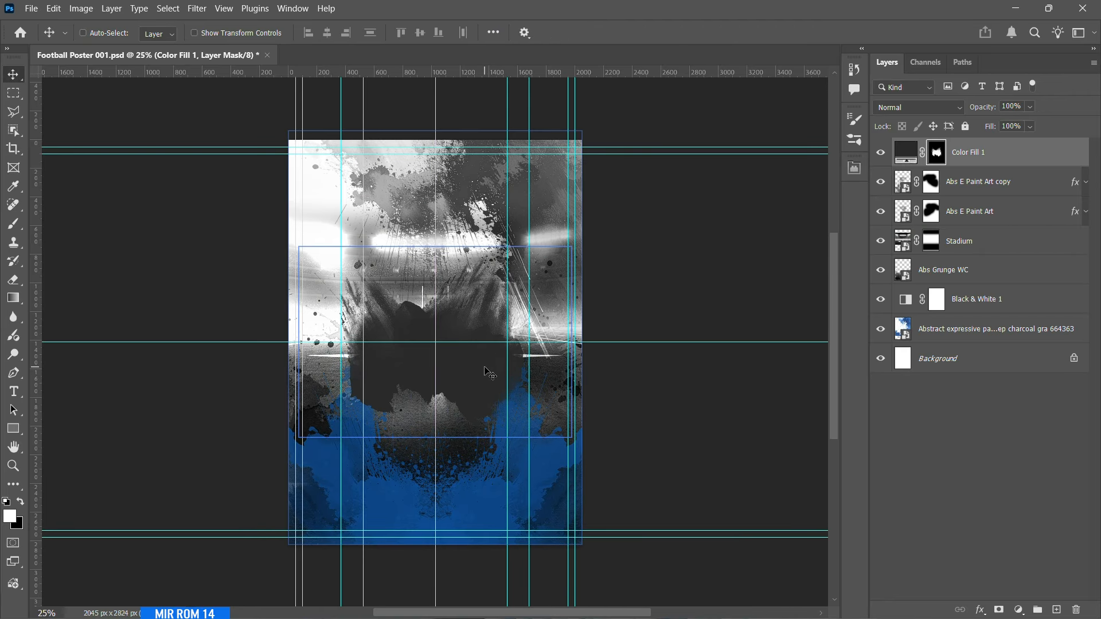
drag(485, 367, 481, 367)
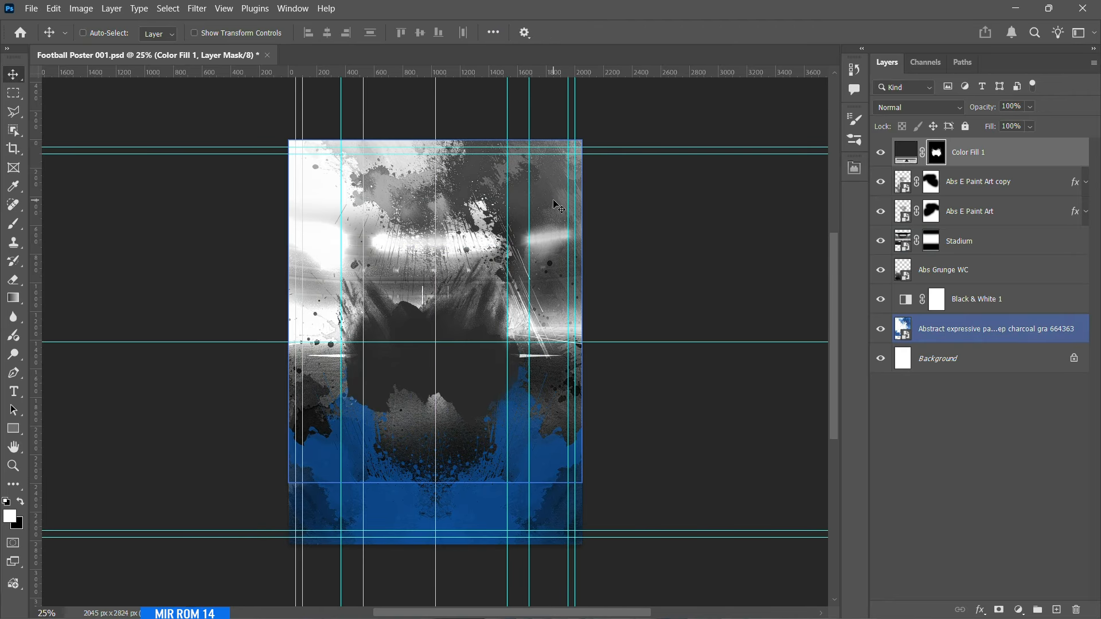
- Duplicate Color Fill 1 beneath the original, fill the copy's mask with black, and give the copy a darker, near-black colour
click(978, 153)
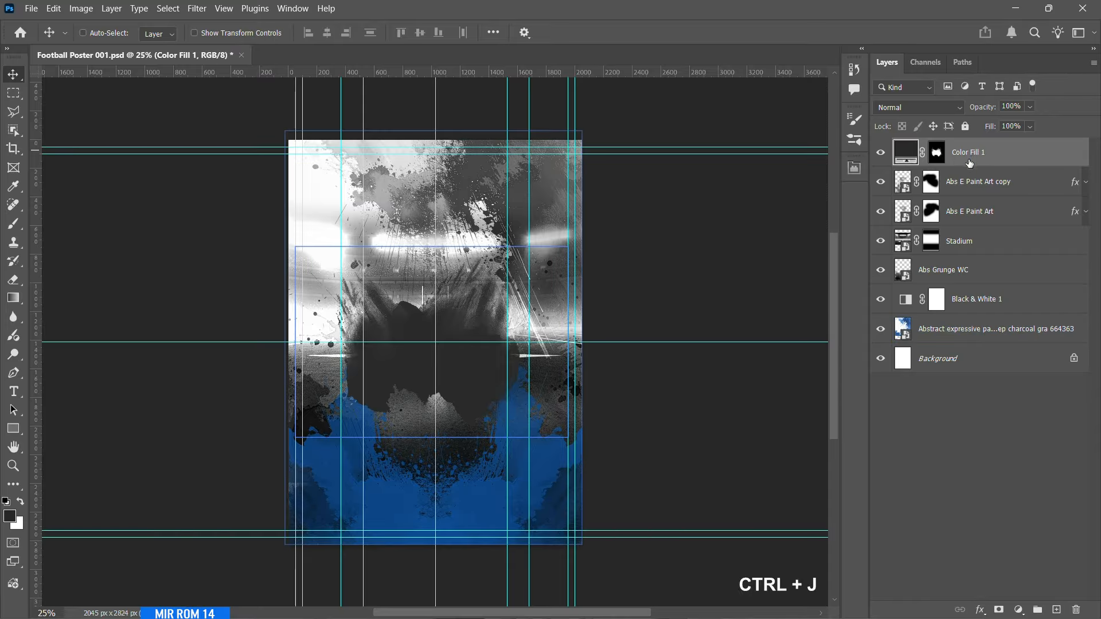
key(ctrl+j)
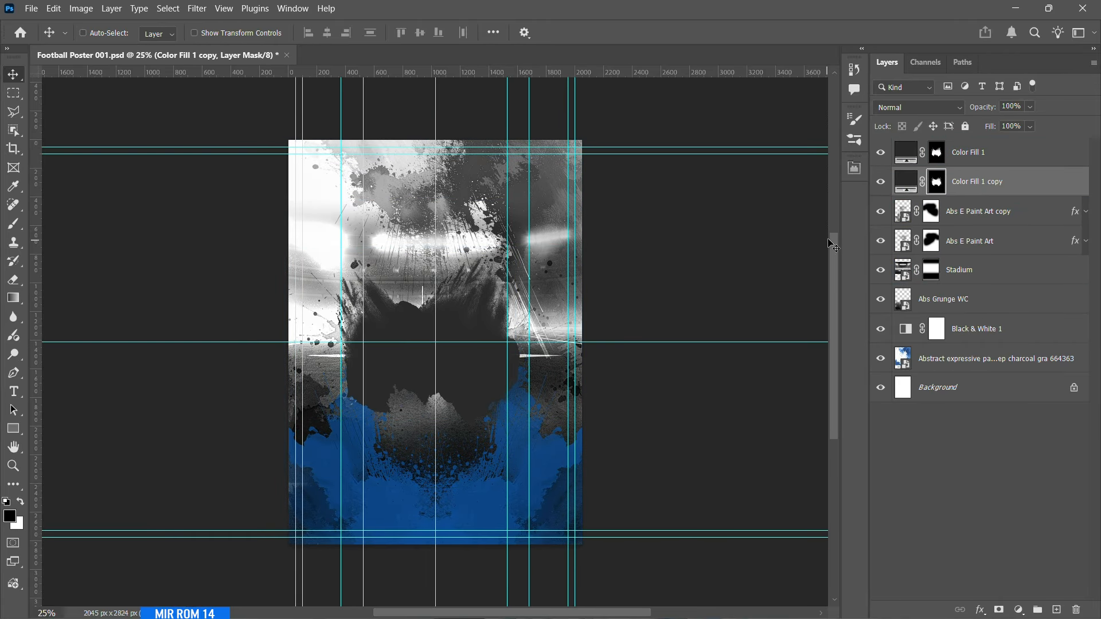
key(alt+BackSpace)
click(21, 503)
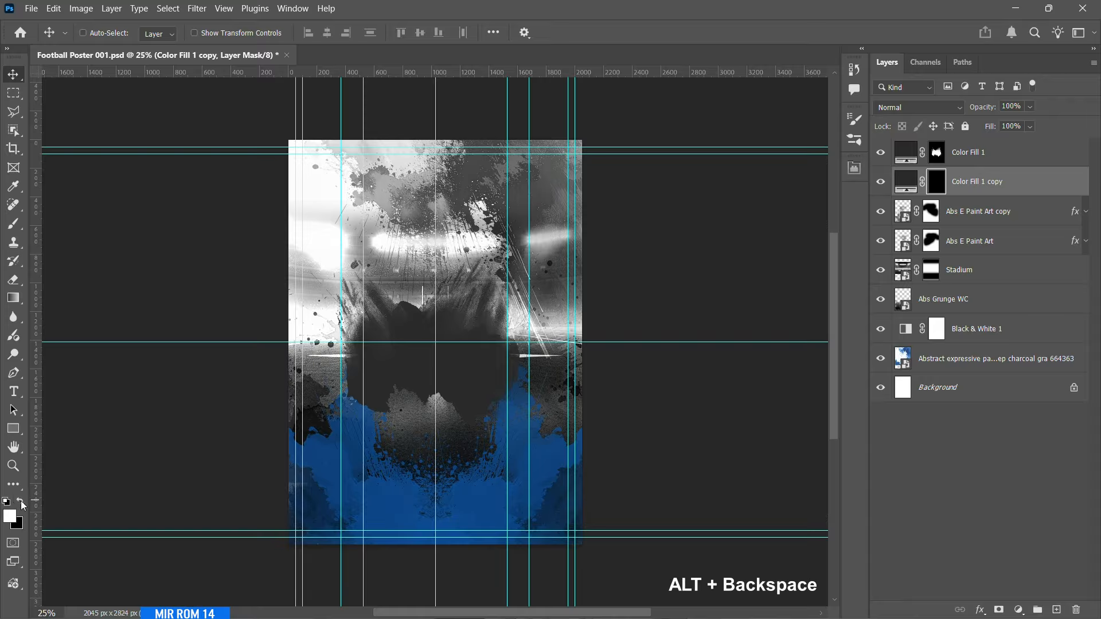
double_click(906, 181)
click(833, 176)
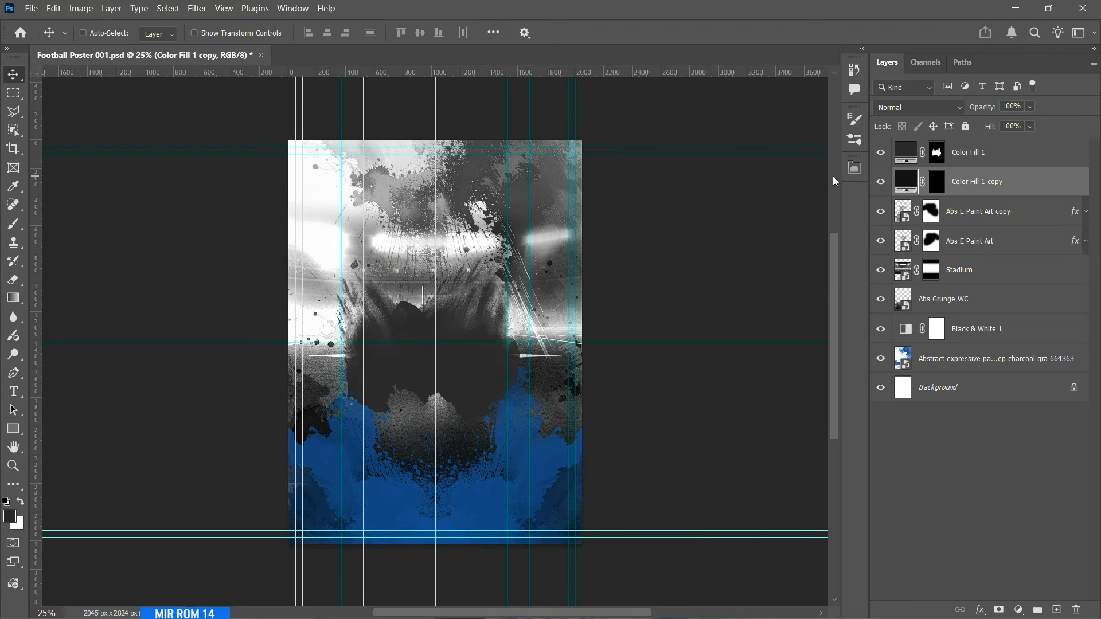
- Stamp the brush in white at 1600 px, rotated to 150°, on Color Fill 1 copy's mask below and right of the poster's centre
key(b)
click(936, 181)
key(x)
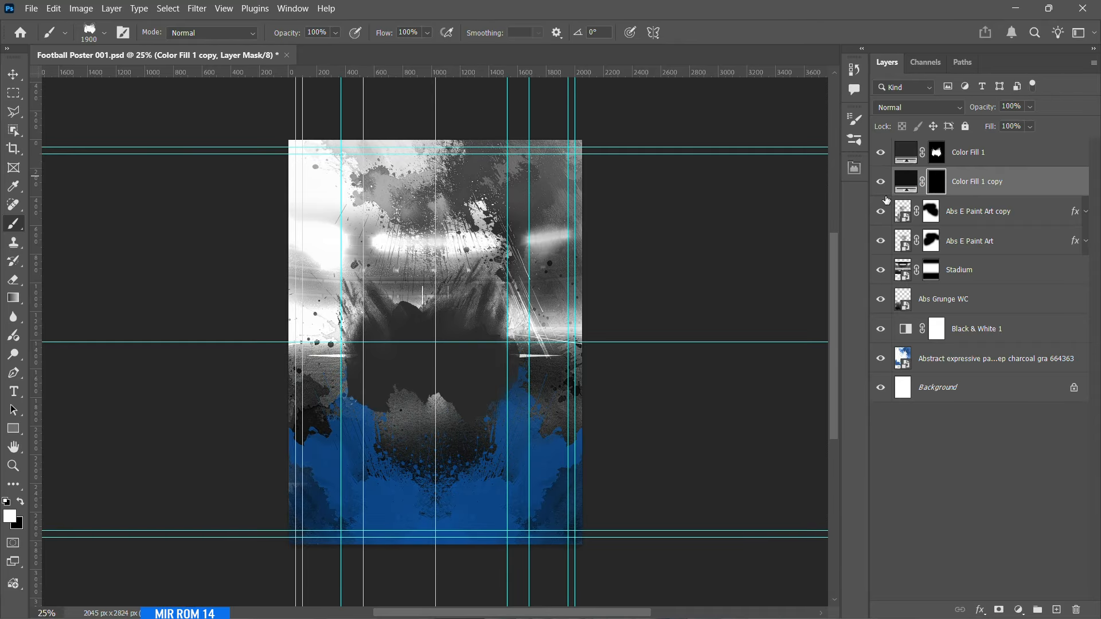
key(shift+Right)
key(shift+Right)
key(shift+Right)
key(shift+Right)
key(shift+Right)
key(shift+Right)
key(shift+Right)
key(shift+Right)
key(shift+Right)
key(shift+Right)
key(shift+Right)
key(shift+Right)
key(shift+Right)
key(shift+Right)
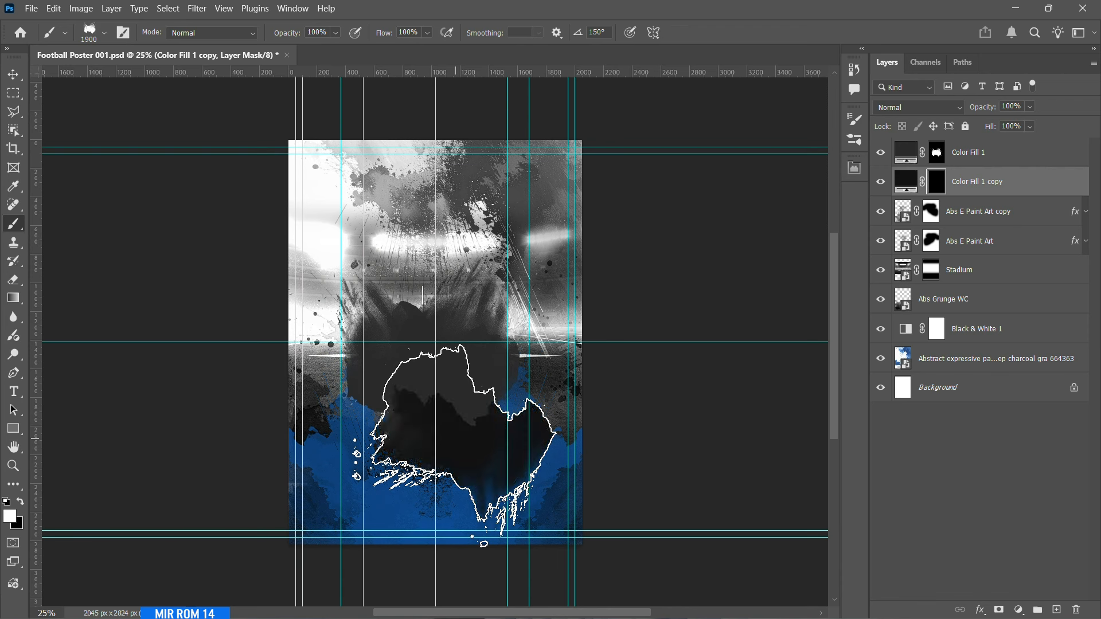
key(bracketleft)
key(bracketleft)
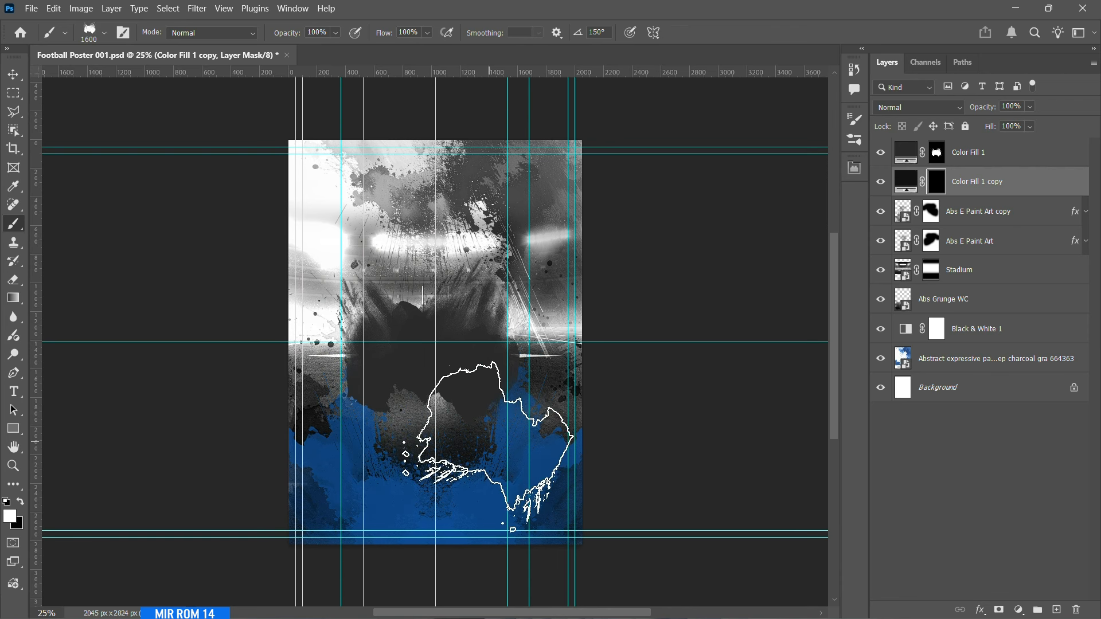
click(465, 437)
- Try a stamp of the brush rotated to -30° on Color Fill 1 copy's mask near the poster's centre, and undo it
key(bracketleft)
key(bracketleft)
key(shift+Right)
key(shift+Right)
key(shift+Right)
key(shift+Right)
key(shift+Right)
key(shift+Right)
key(shift+Right)
key(shift+Right)
key(shift+Right)
key(shift+Right)
key(shift+Right)
key(shift+Right)
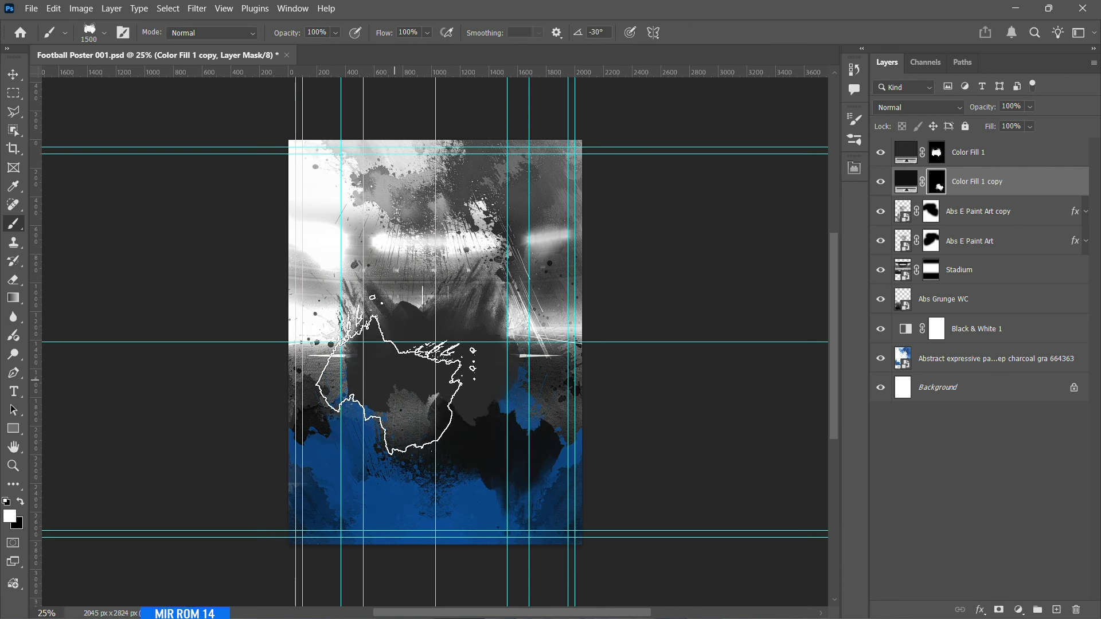
key(bracketright)
key(bracketright)
key(bracketright)
click(413, 350)
key(ctrl+z)
- Stamp the brush in white at 1600 px, rotated to -135°, on Color Fill 1 copy's mask just left of the poster's centre
key(shift+Right)
key(shift+Right)
key(shift+Right)
key(shift+Right)
key(shift+Right)
key(shift+Right)
key(shift+Right)
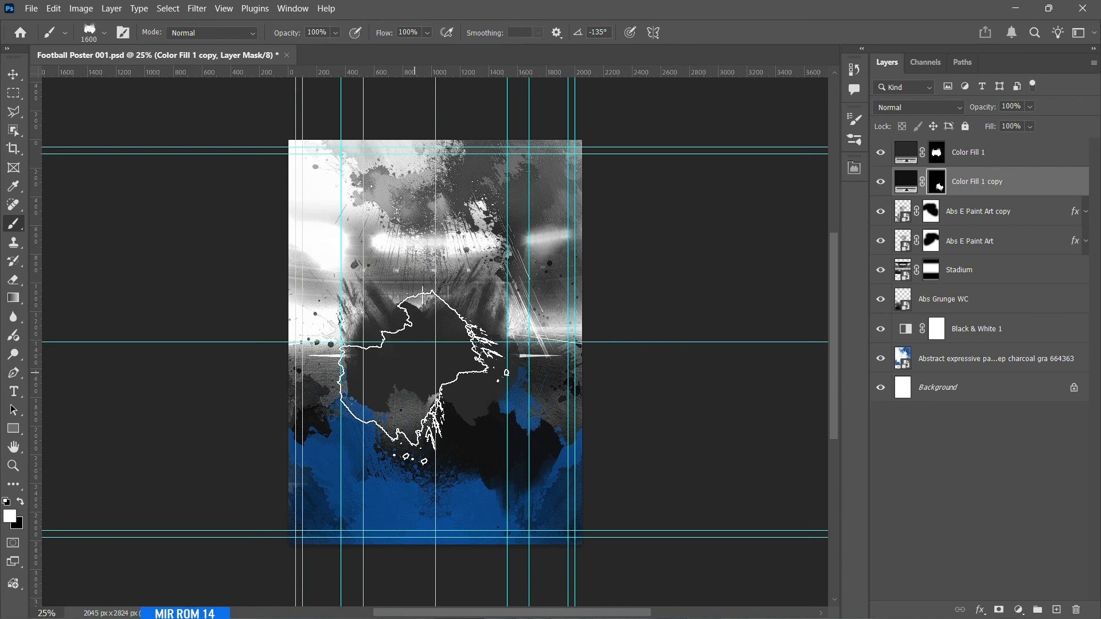
click(415, 364)
- Enlarge Color Fill 1 copy's splashes slightly and shift them lower on the poster
key(v)
drag(475, 459, 476, 445)
key(ctrl+t)
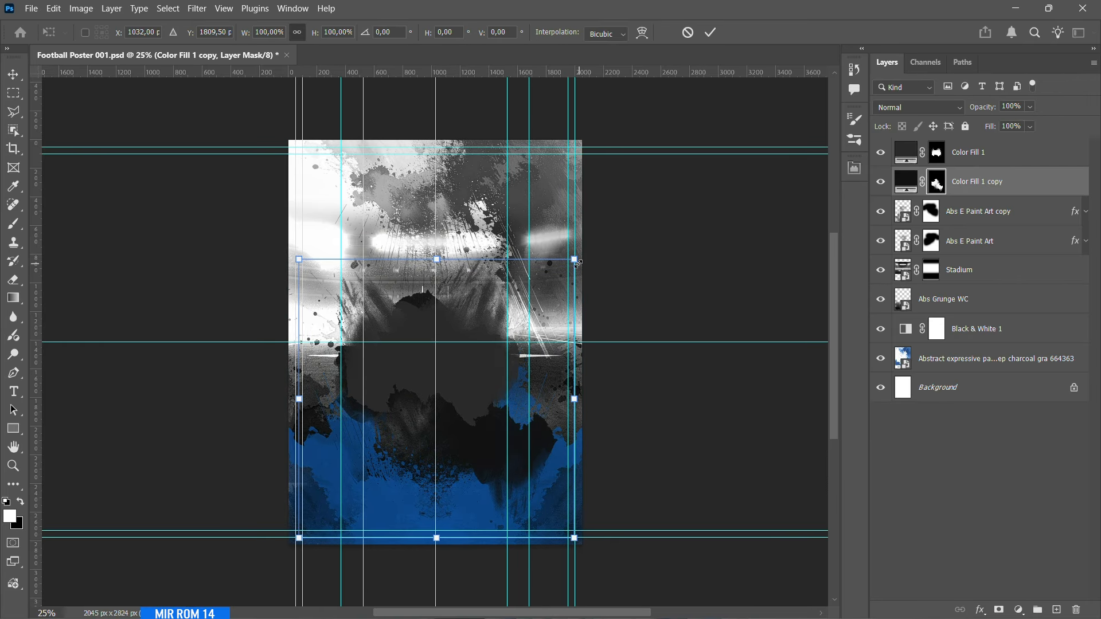
drag(640, 264, 629, 245)
key(Return)
key(shift+Down)
key(shift+Down)
key(shift+Down)
key(shift+Down)
key(shift+Down)
key(ctrl+t)
key(shift+Down)
key(shift+Down)
key(shift+Down)
key(shift+Down)
key(shift+Down)
key(Return)
- Nudge the Color Fill 1 splash down in small increments, and hide the guides
click(999, 153)
key(shift+Down)
key(shift+Down)
key(shift+Down)
key(shift+Down)
key(shift+Down)
key(shift+Down)
key(shift+Down)
key(shift+Down)
key(shift+Down)
key(shift+Down)
key(shift+Down)
key(shift+Down)
key(shift+Down)
key(shift+Down)
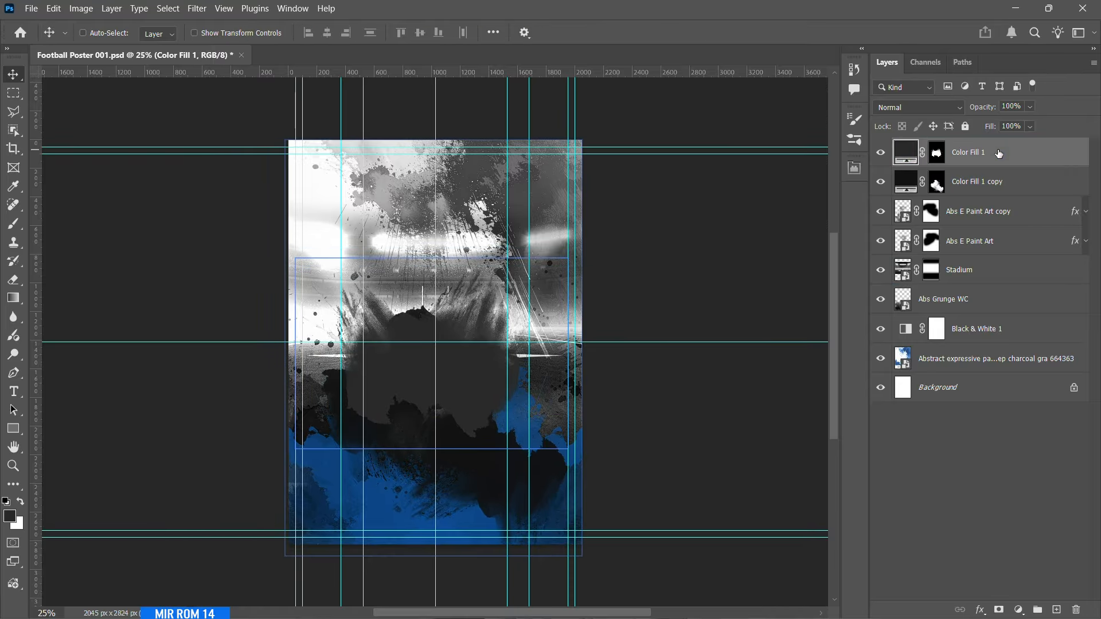
key(ctrl+;)
scroll(631, 399, down, 1)
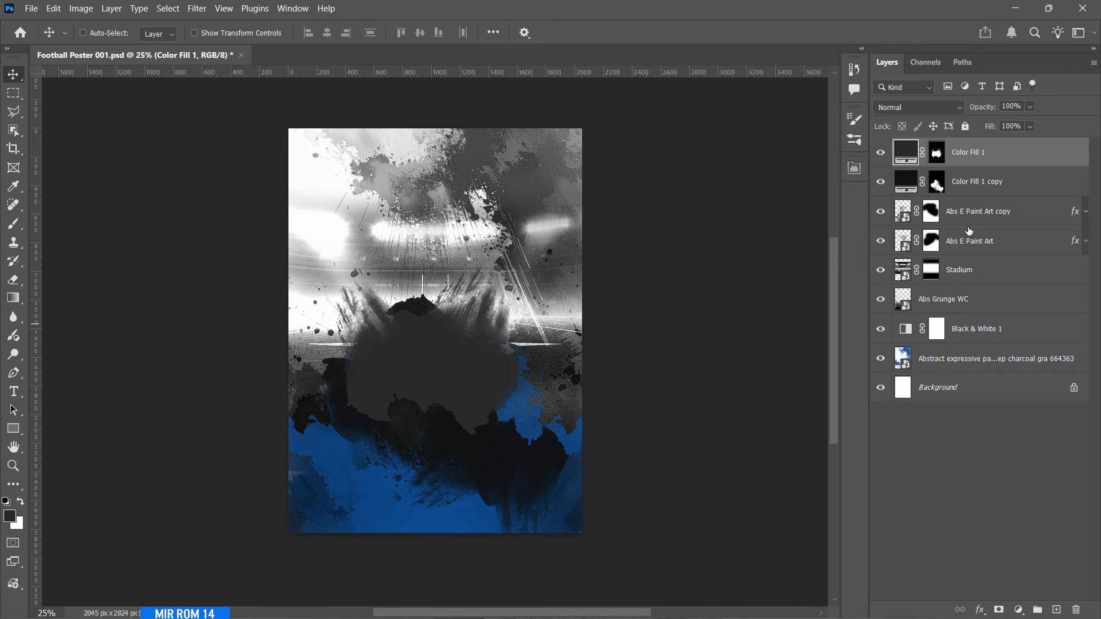
- Set Color Fill 1 copy's fill colour to #1c1c1c
double_click(901, 179)
text(1)
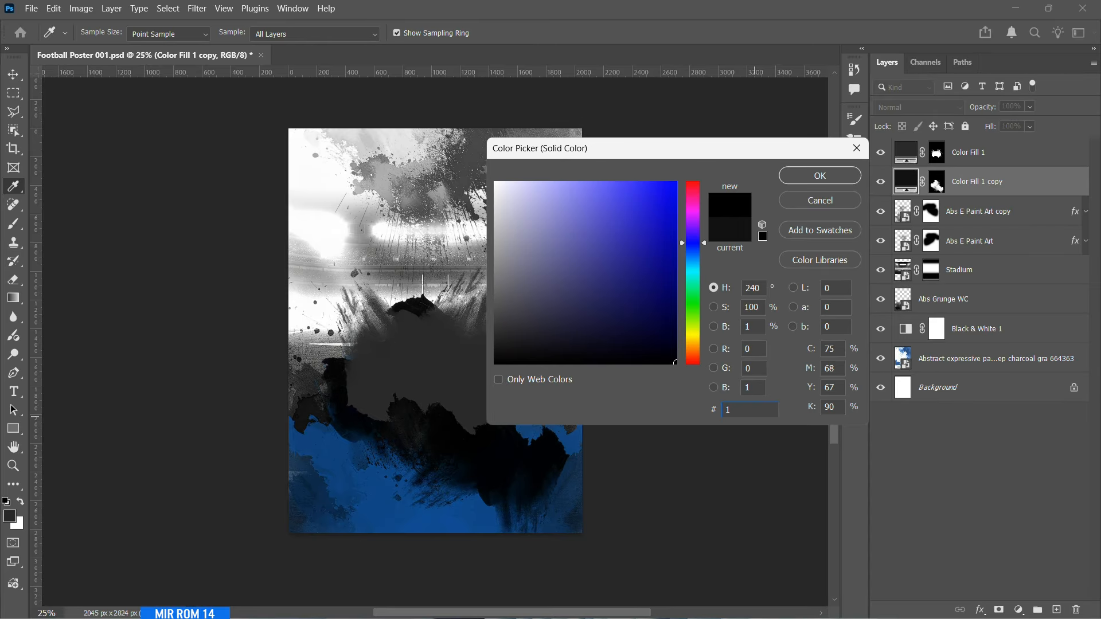
text(c1c1c)
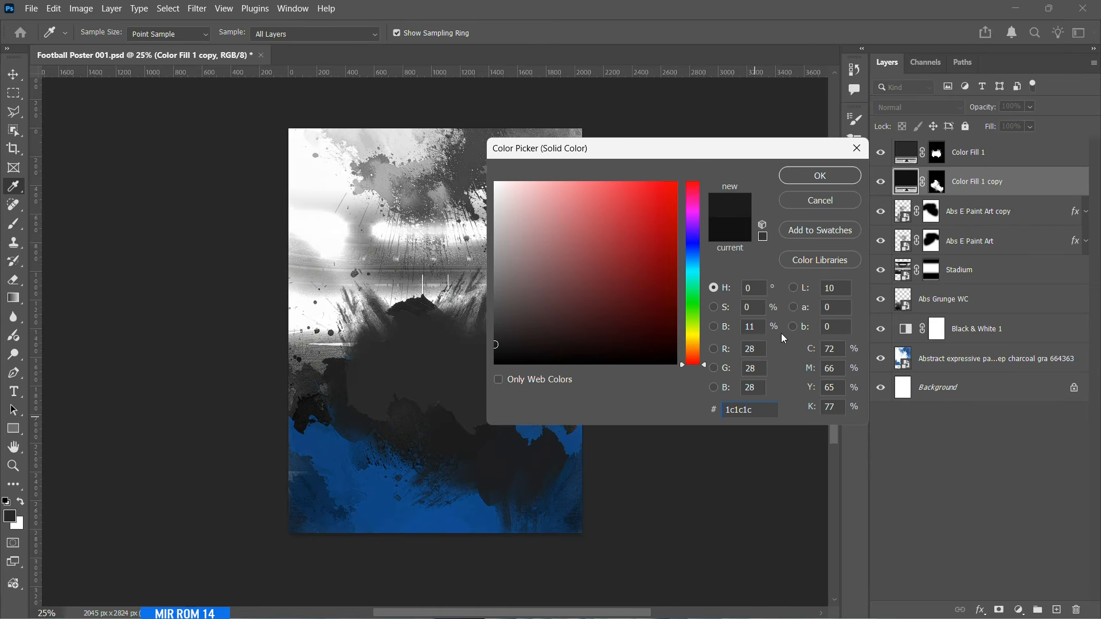
click(815, 181)
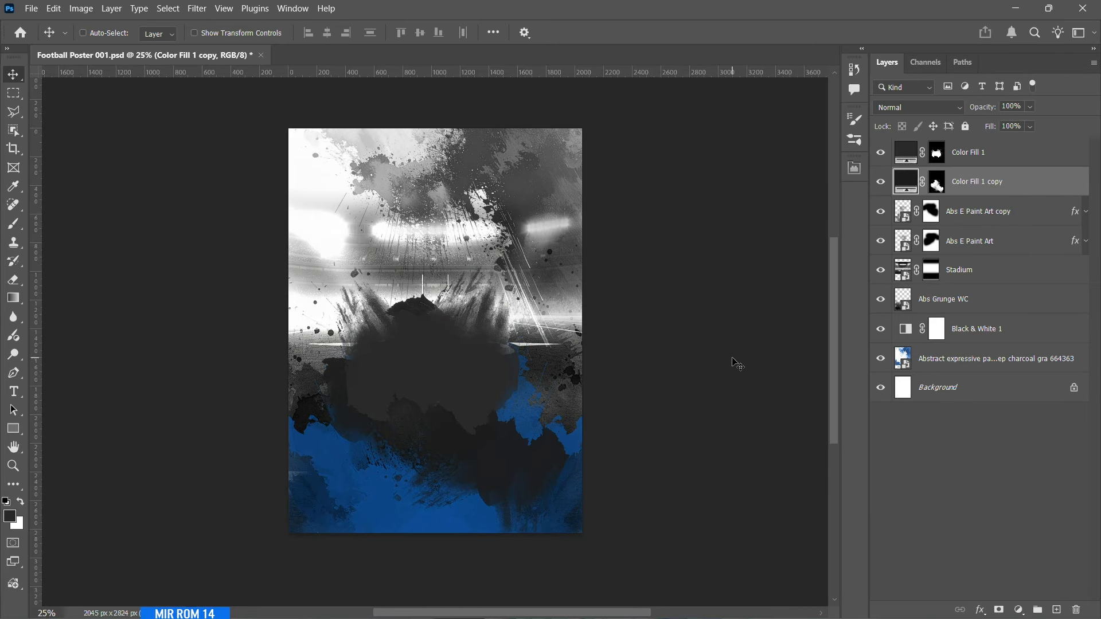
- Make Abs E Paint Art copy the active layer and open Football Player.png
click(969, 212)
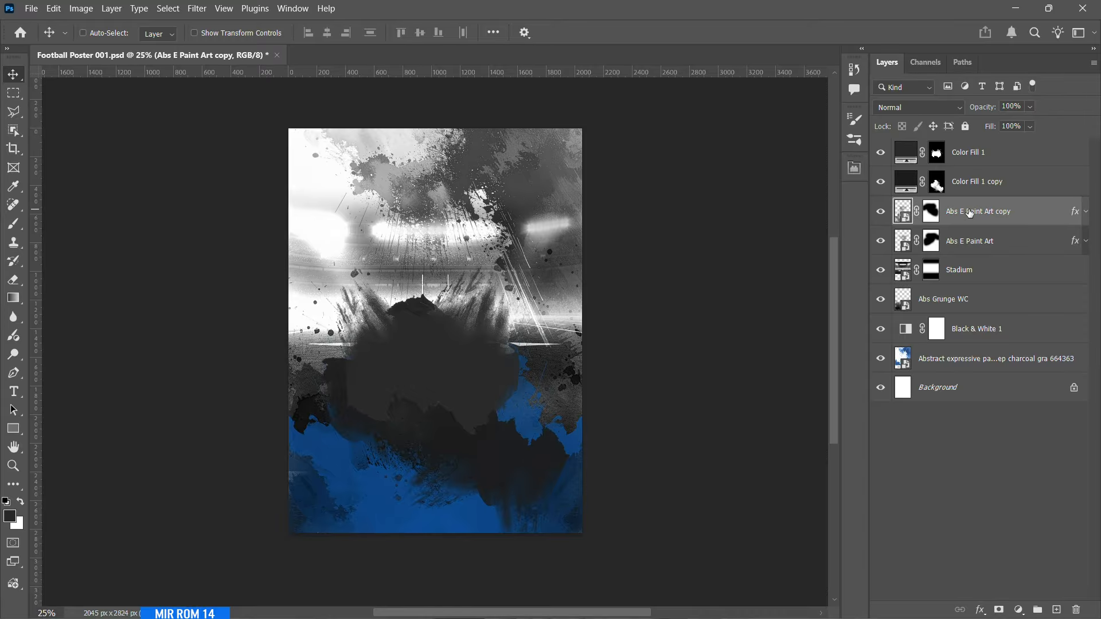
click(31, 8)
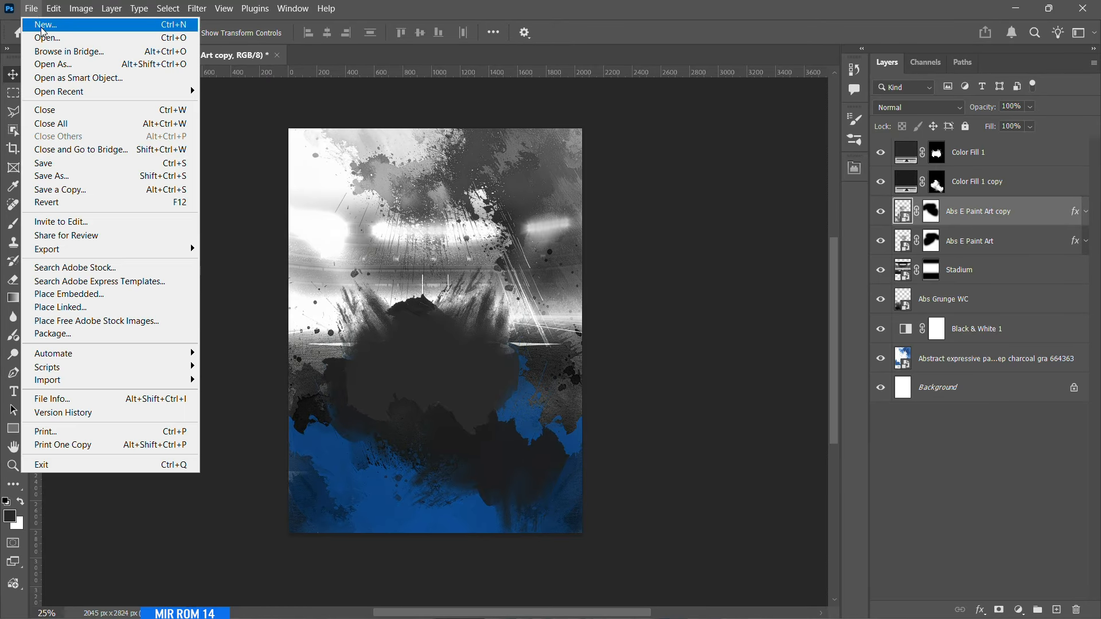
click(46, 35)
double_click(413, 114)
scroll(455, 211, down, 1)
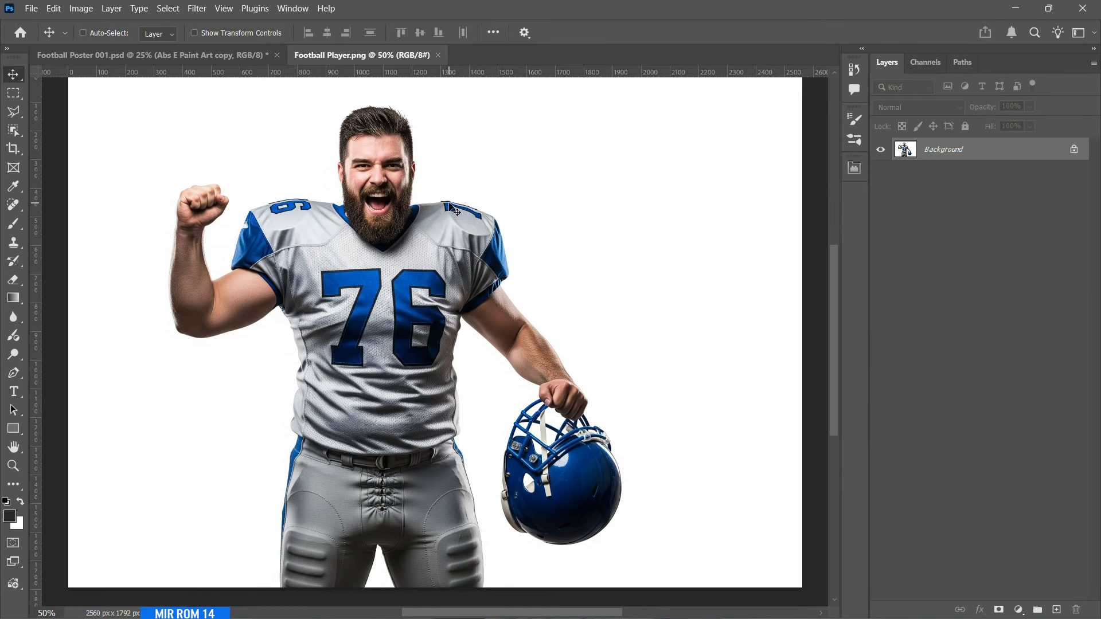
- Remove the background around the football player and apply the resulting mask to the layer
click(293, 8)
click(373, 581)
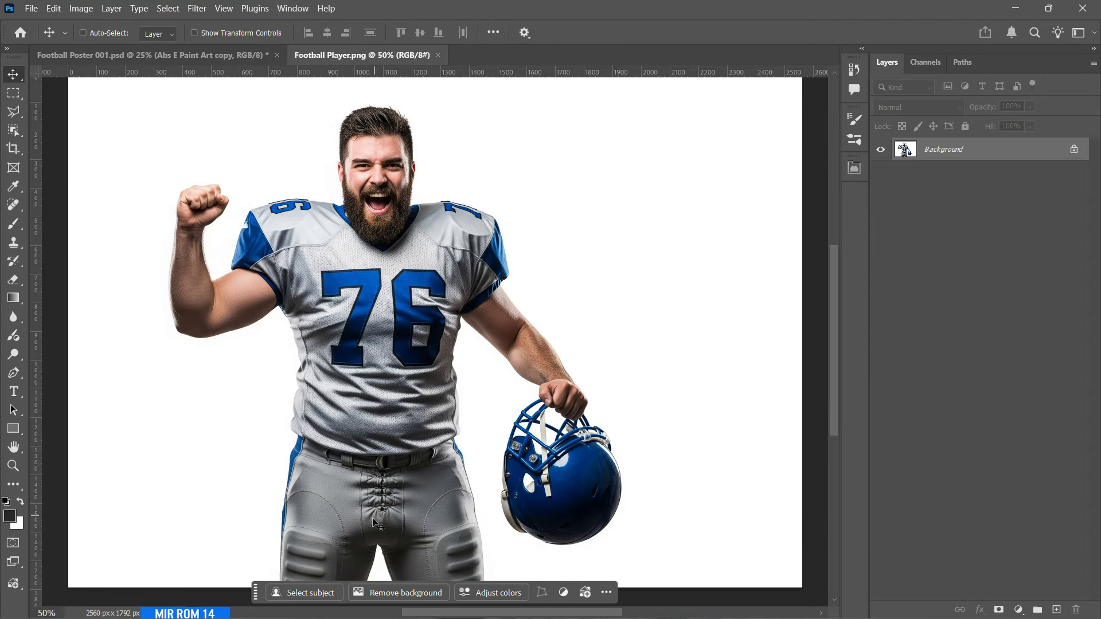
drag(255, 596, 479, 560)
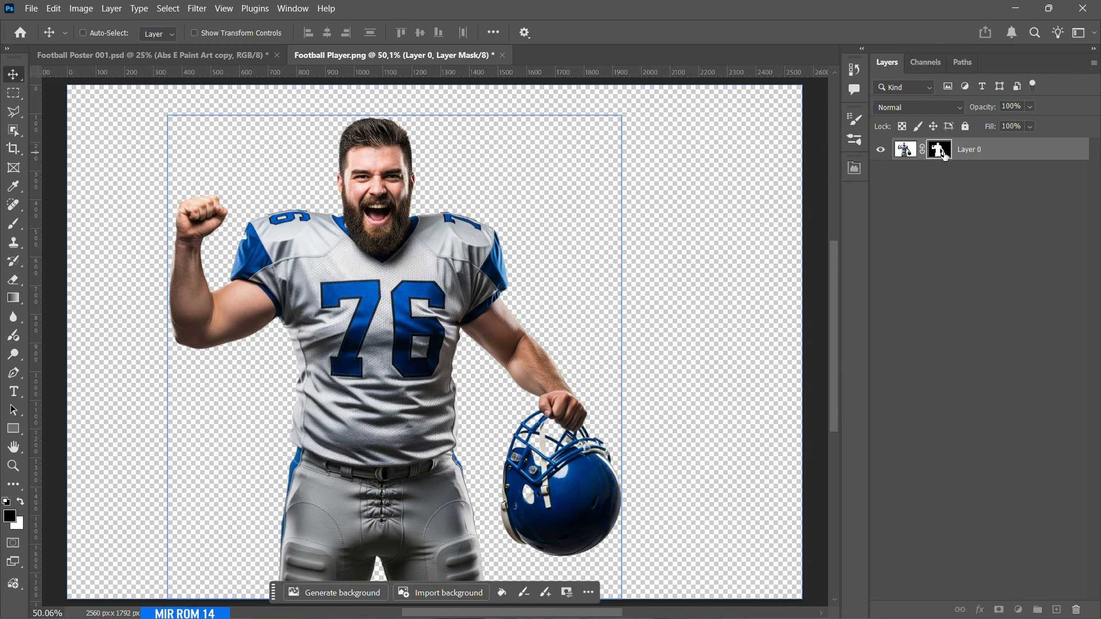
right_click(939, 150)
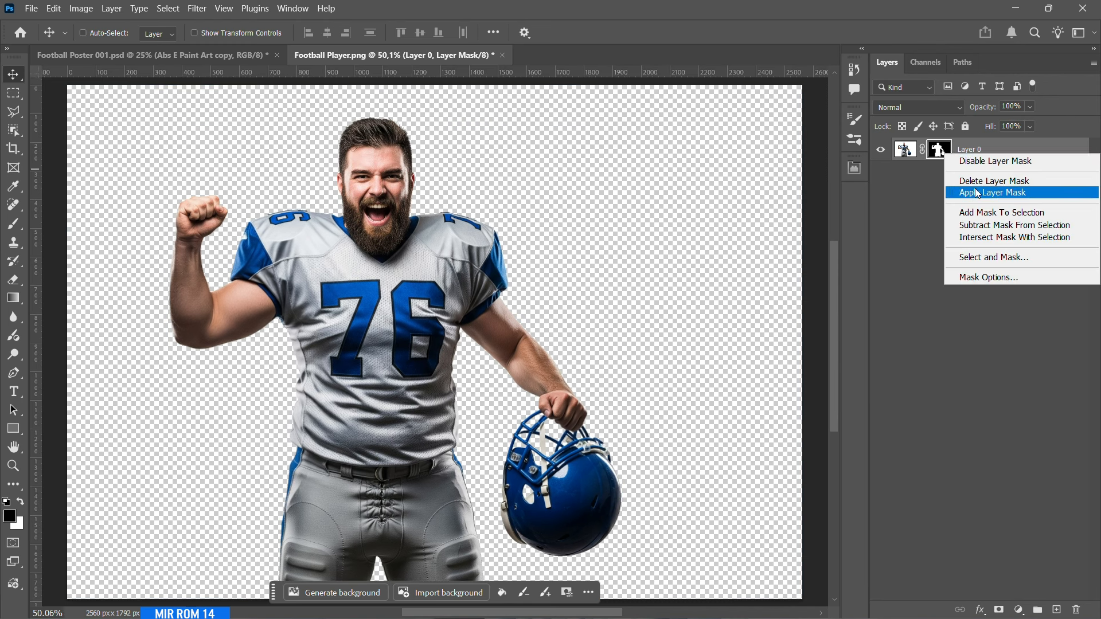
click(978, 193)
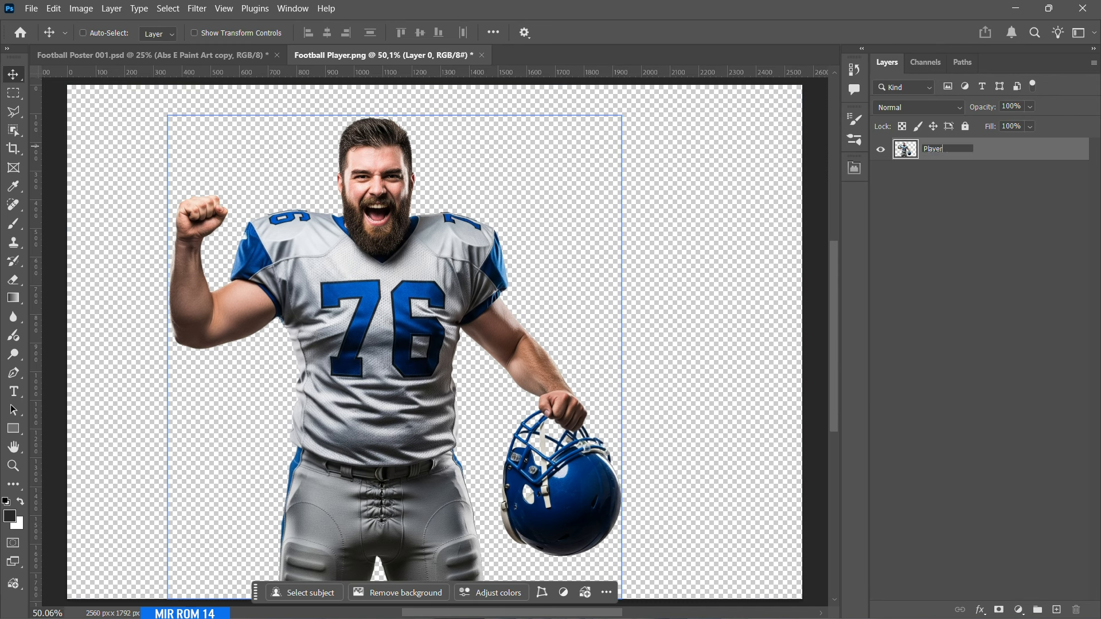
- Rename the cutout layer as Player and bring it into Football Poster 001.psd, closing the source image
text(Player)
key(Return)
drag(361, 226, 454, 332)
click(425, 55)
click(568, 247)
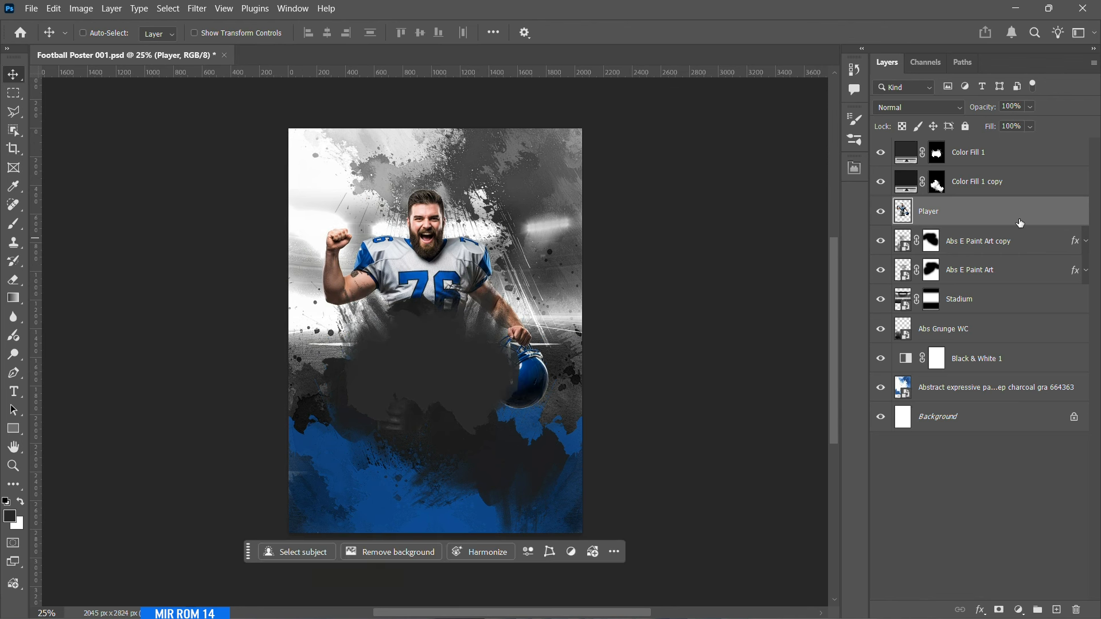
- Convert Player to a smart object, and scale it down and centre it on the vertical guide in the poster's upper half
click(1093, 67)
click(947, 213)
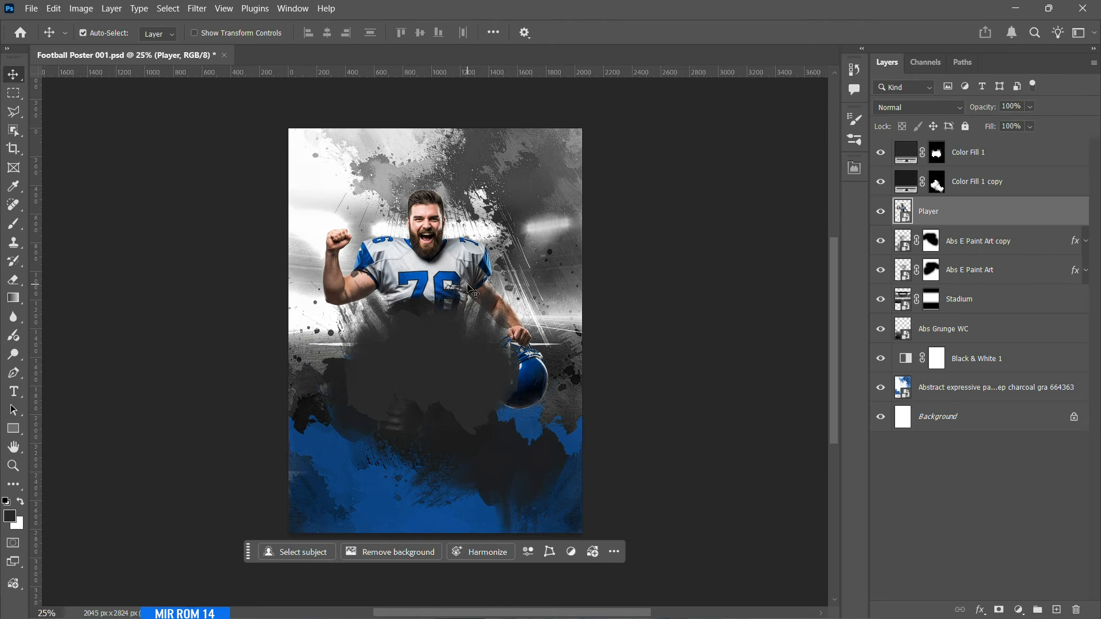
key(ctrl+;)
drag(467, 285, 487, 266)
key(ctrl+t)
drag(568, 172, 542, 204)
drag(483, 240, 469, 214)
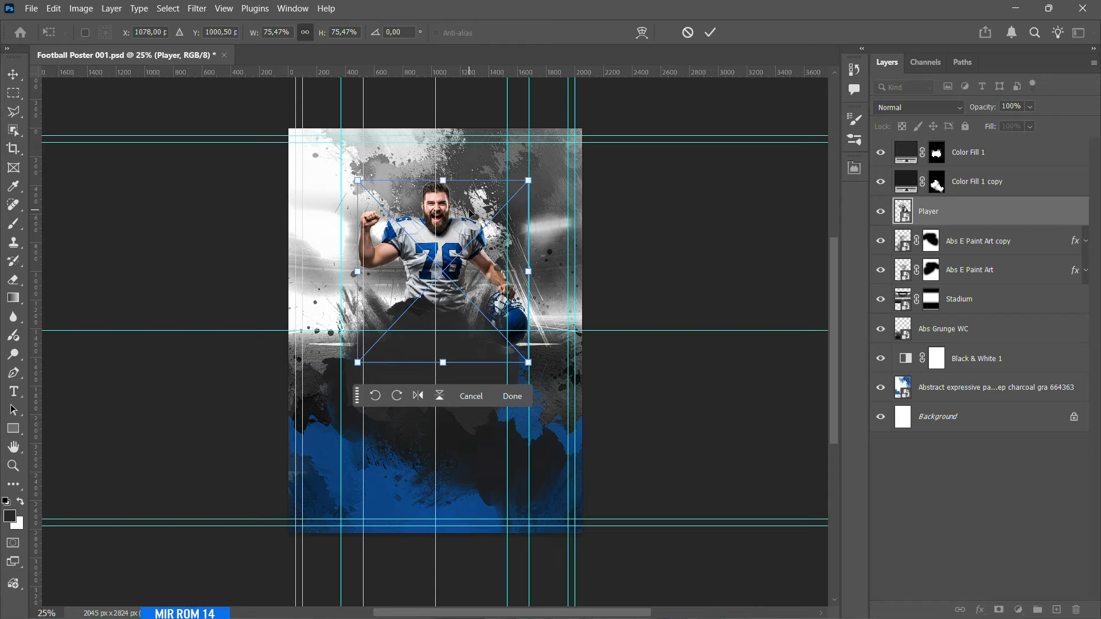
key(Return)
key(ctrl+t)
drag(528, 180, 535, 172)
key(Return)
- Move the Color Fill 1 and Color Fill 1 copy splashes down to the player's waist, and hide the guides
click(978, 181)
shift+click(982, 159)
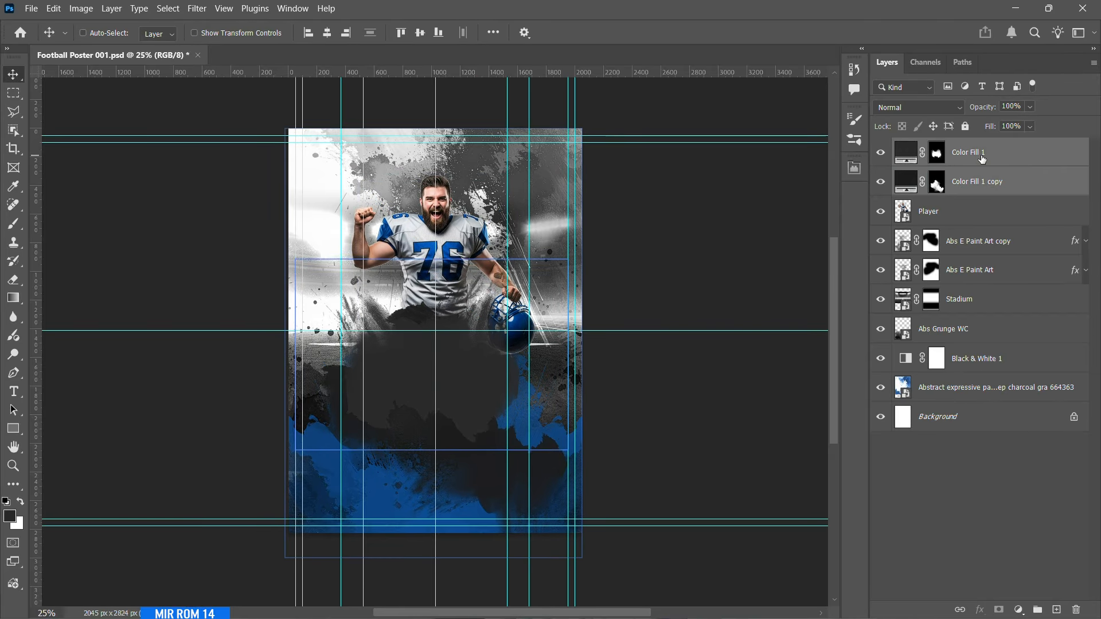
click(975, 214)
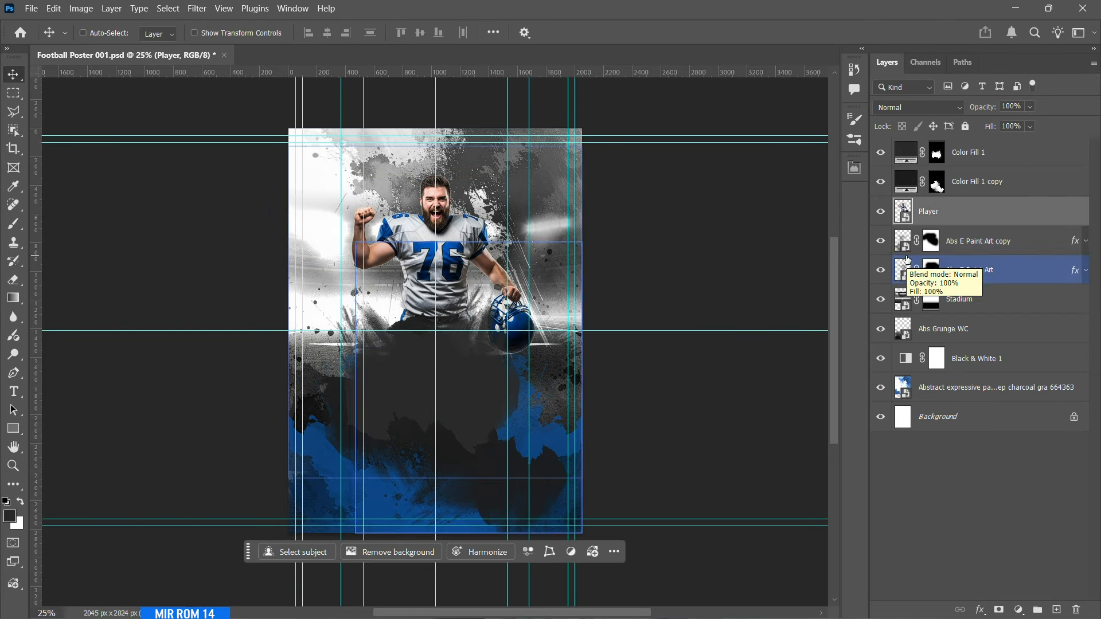
click(975, 152)
key(ctrl+;)
key(ctrl+plus)
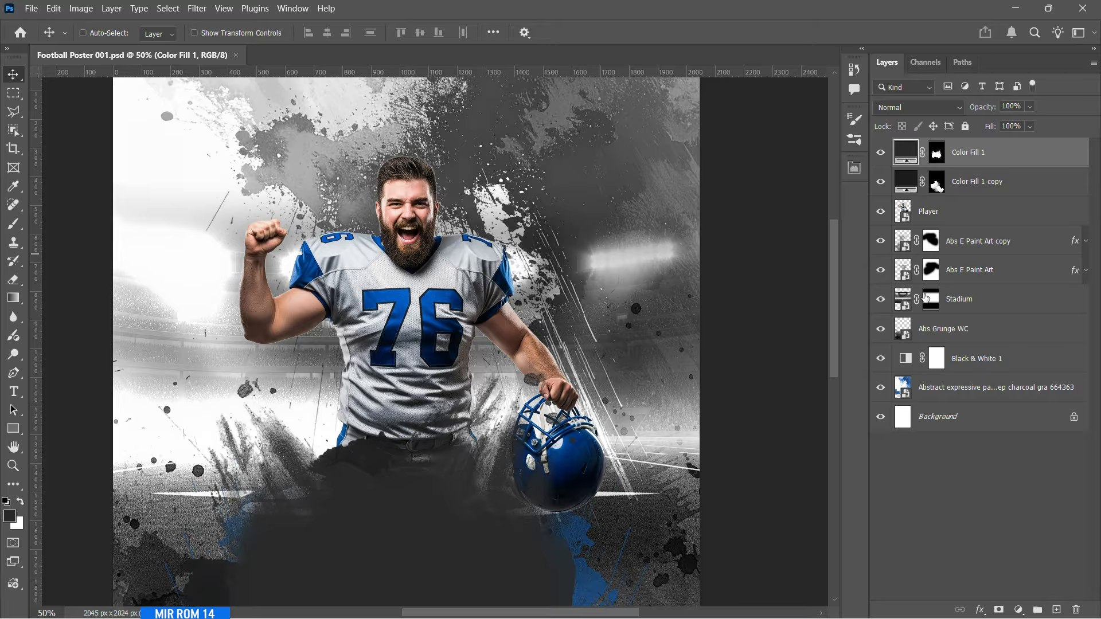
- Add a Color and Vibrance adjustment clipped to Player, with vibrance around -32 and saturation at -5
click(926, 212)
click(1019, 609)
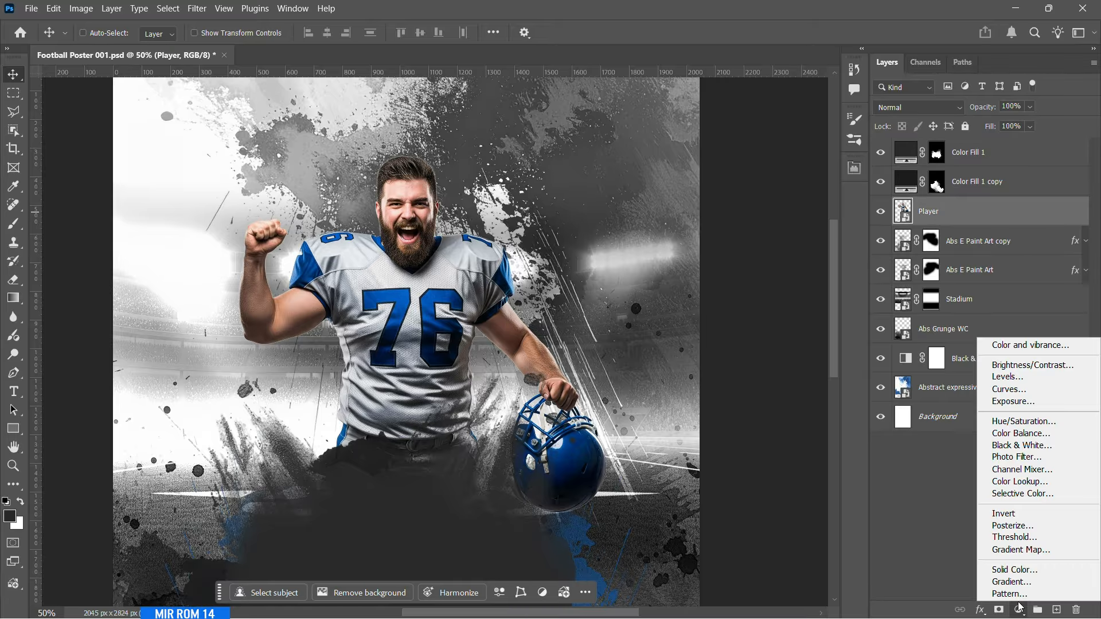
click(1033, 347)
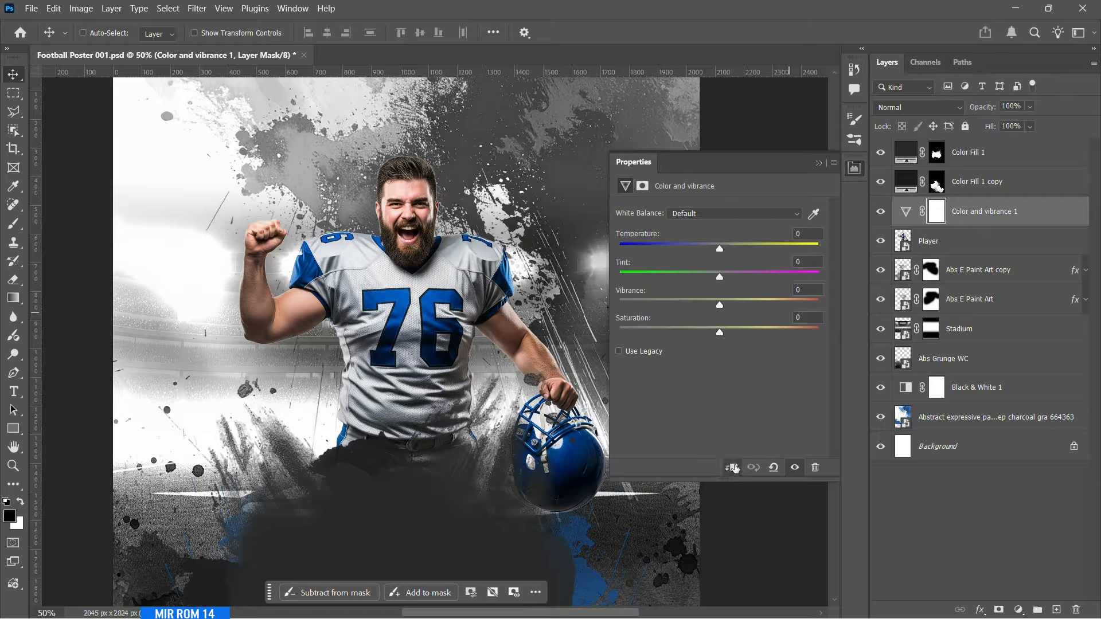
click(733, 468)
drag(716, 306, 689, 310)
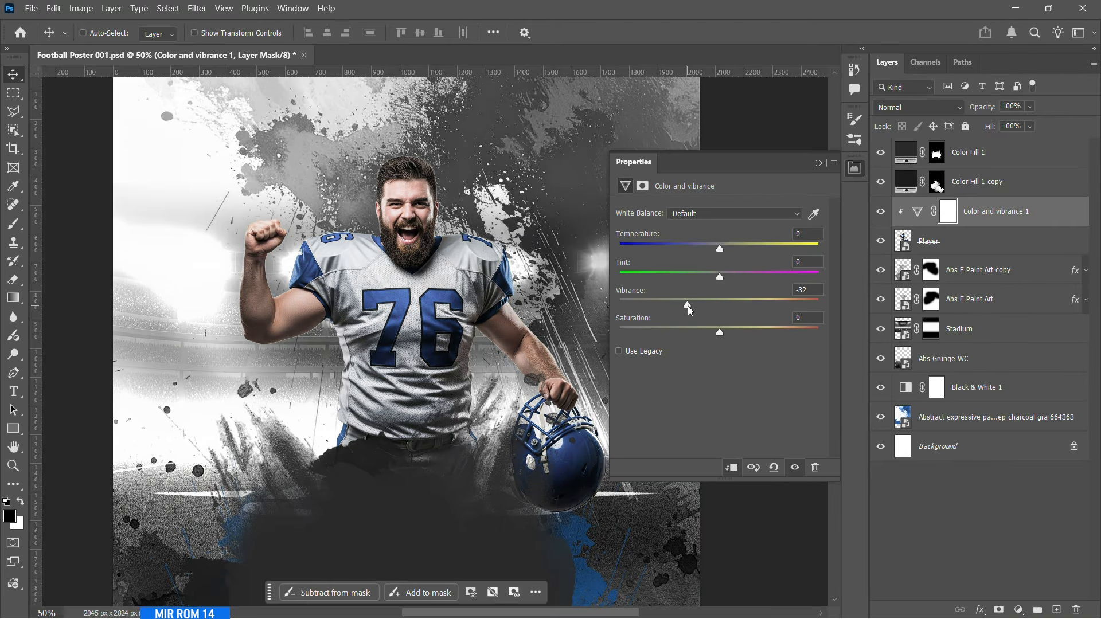
click(719, 332)
click(818, 164)
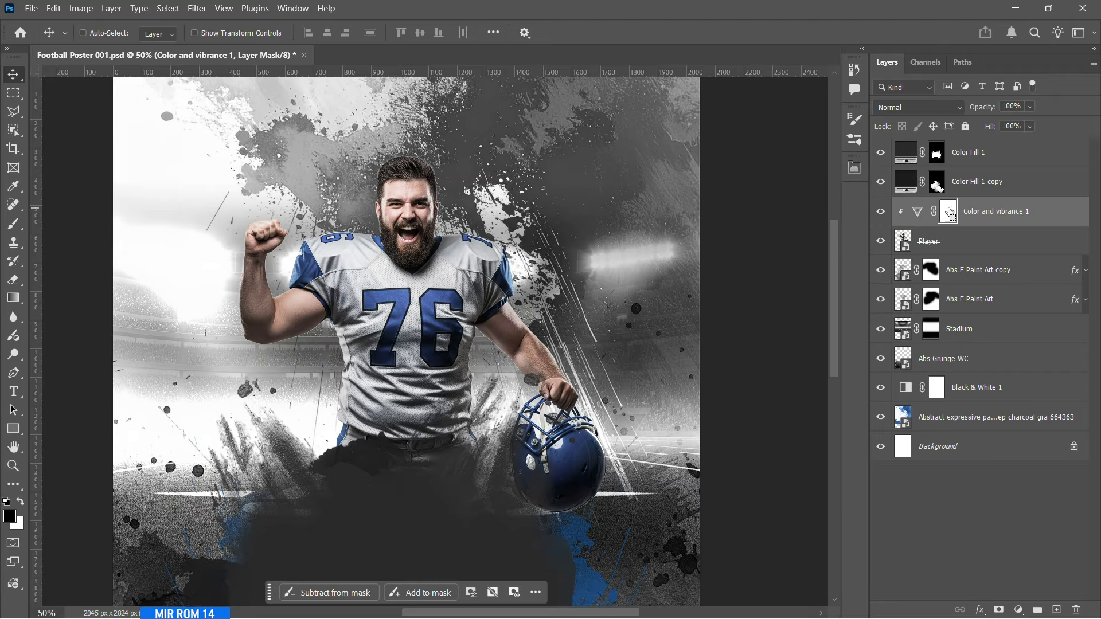
- Invert the Color and Vibrance adjustment's mask to black, and choose a soft round brush with white paint
key(ctrl+i)
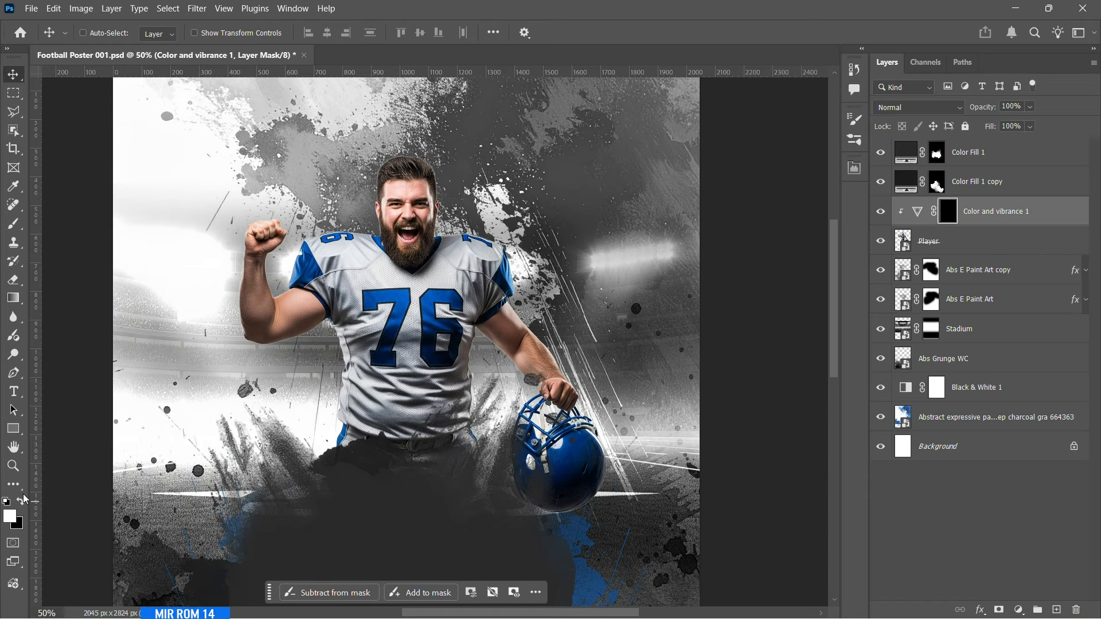
click(14, 224)
click(57, 226)
click(123, 33)
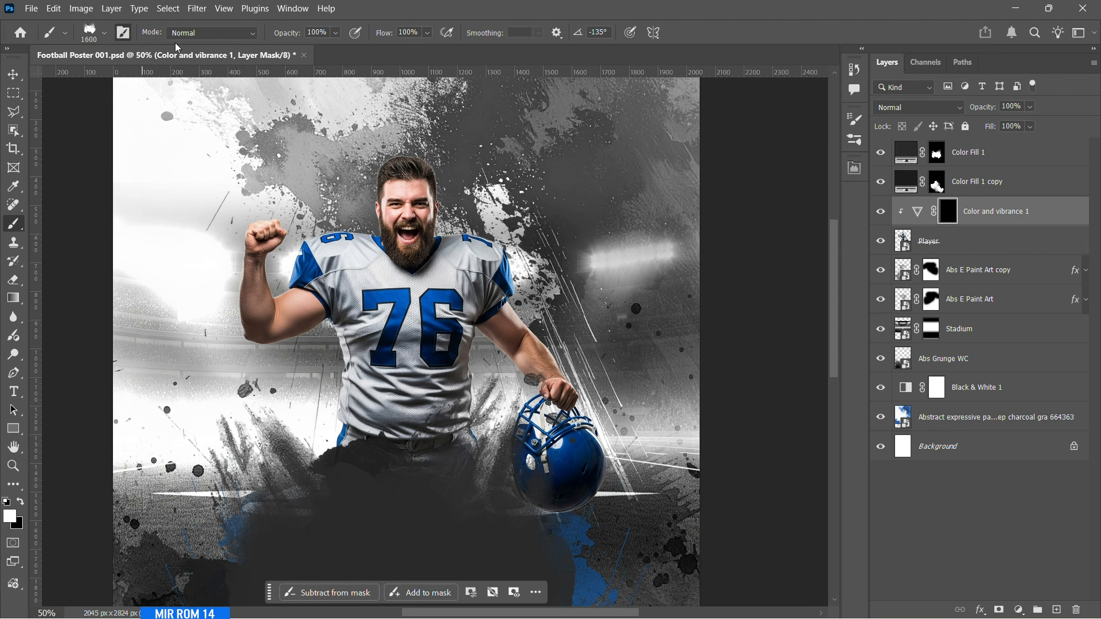
click(768, 148)
- Paint white on the adjustment's mask over the player's face, fist and arms, using brush sizes between 80 and 300 px
scroll(412, 192, up, 2)
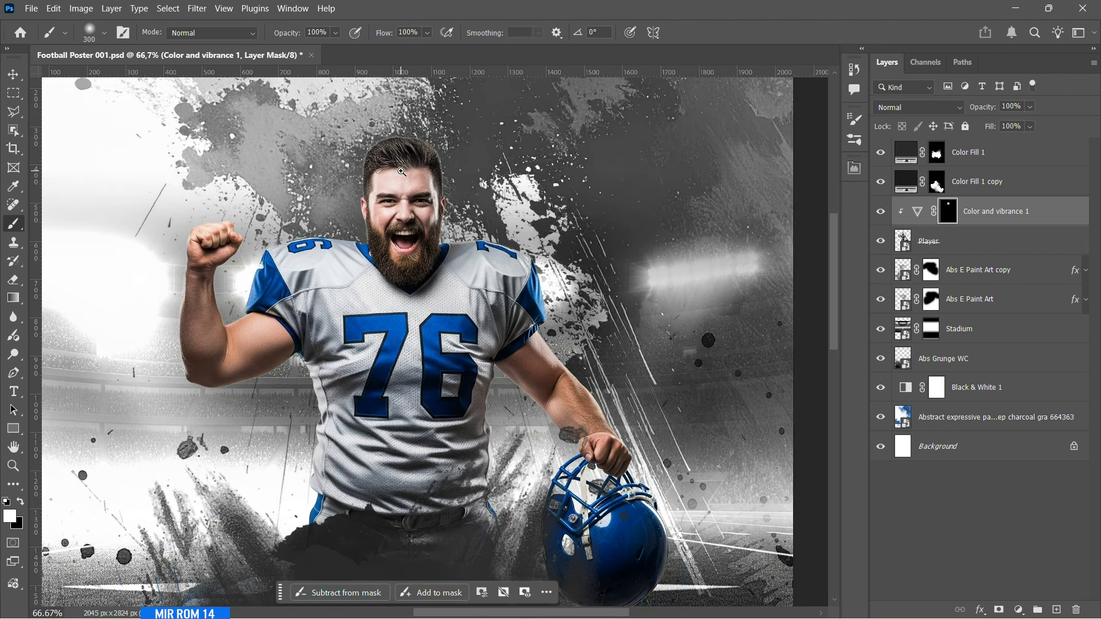
key(bracketleft)
key(bracketleft)
key(bracketleft)
key(bracketleft)
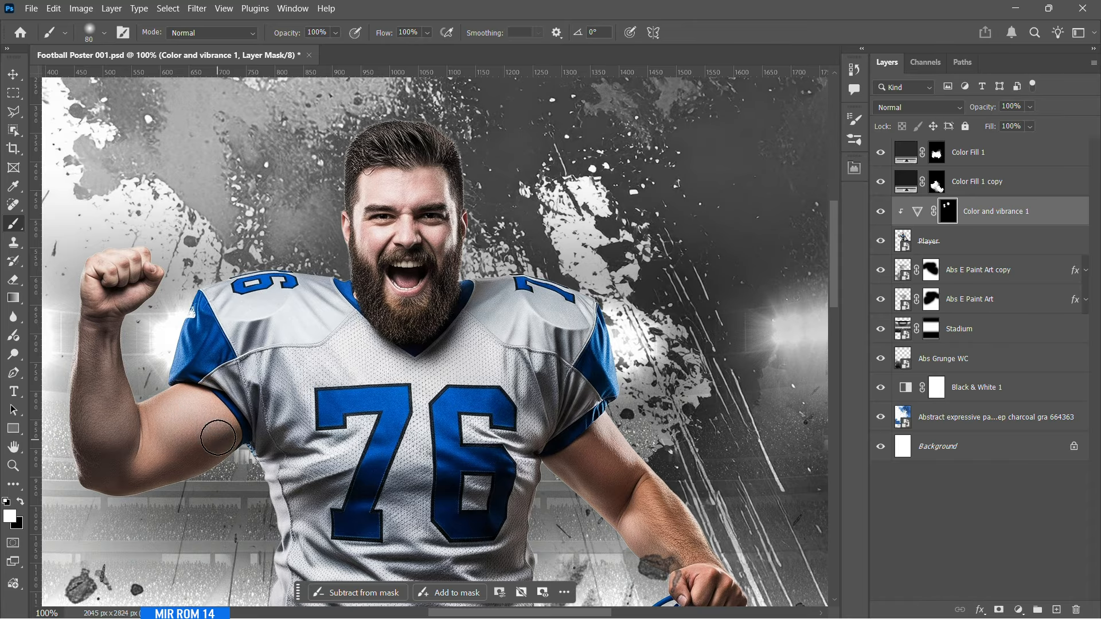
key(bracketleft)
scroll(621, 401, down, 2)
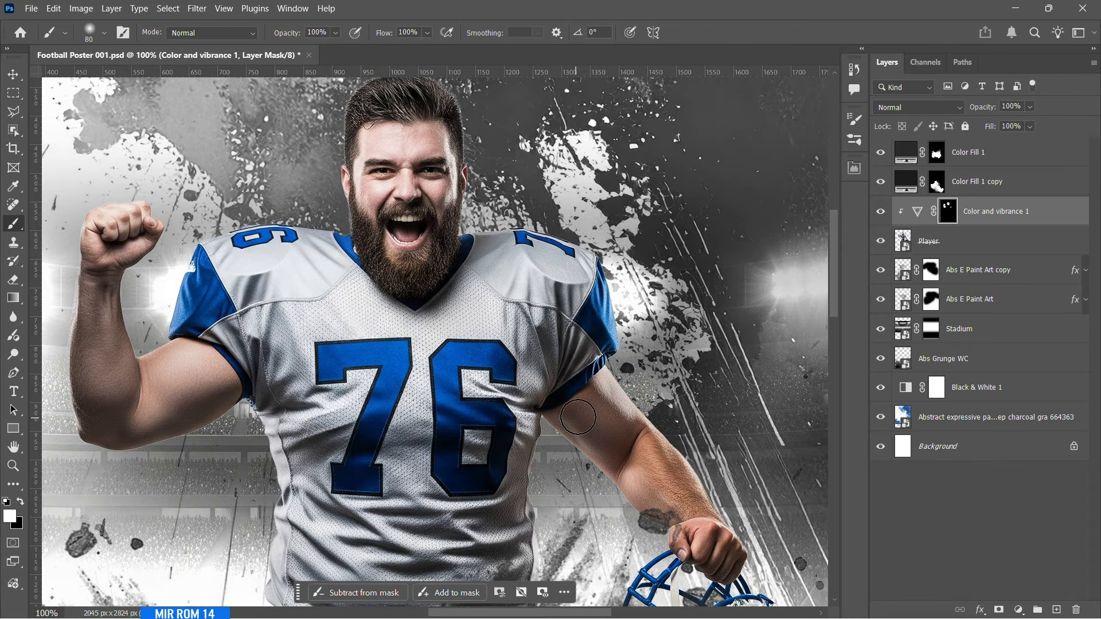
scroll(582, 442, down, 2)
key(bracketright)
key(bracketright)
key(bracketright)
key(bracketright)
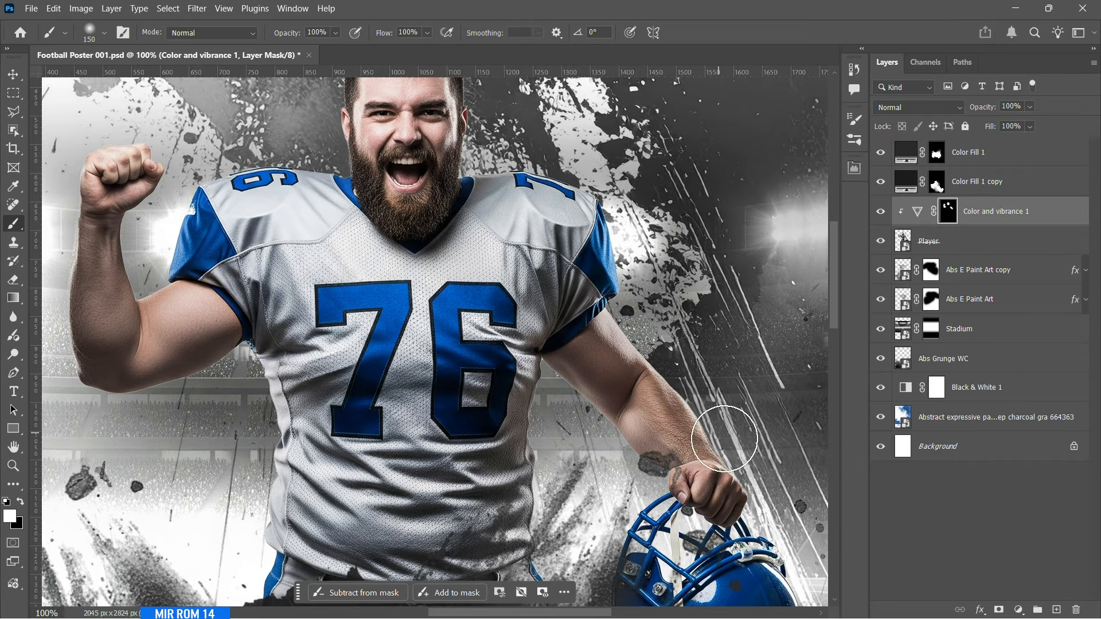
key(ctrl+minus)
key(v)
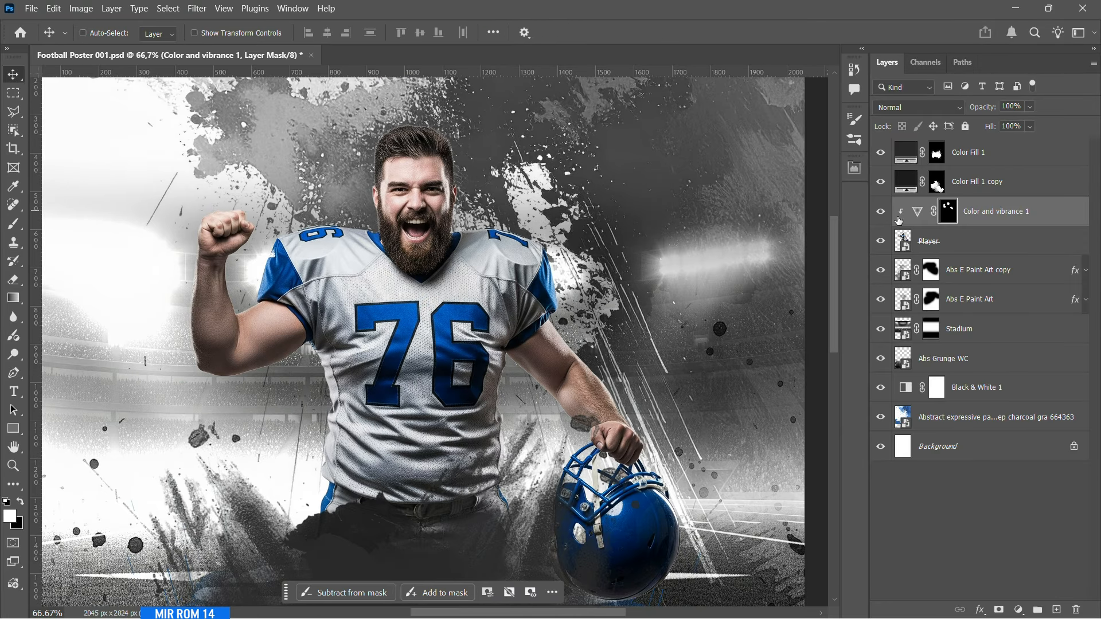
- Set the Color and Vibrance adjustment's vibrance to -40
double_click(917, 211)
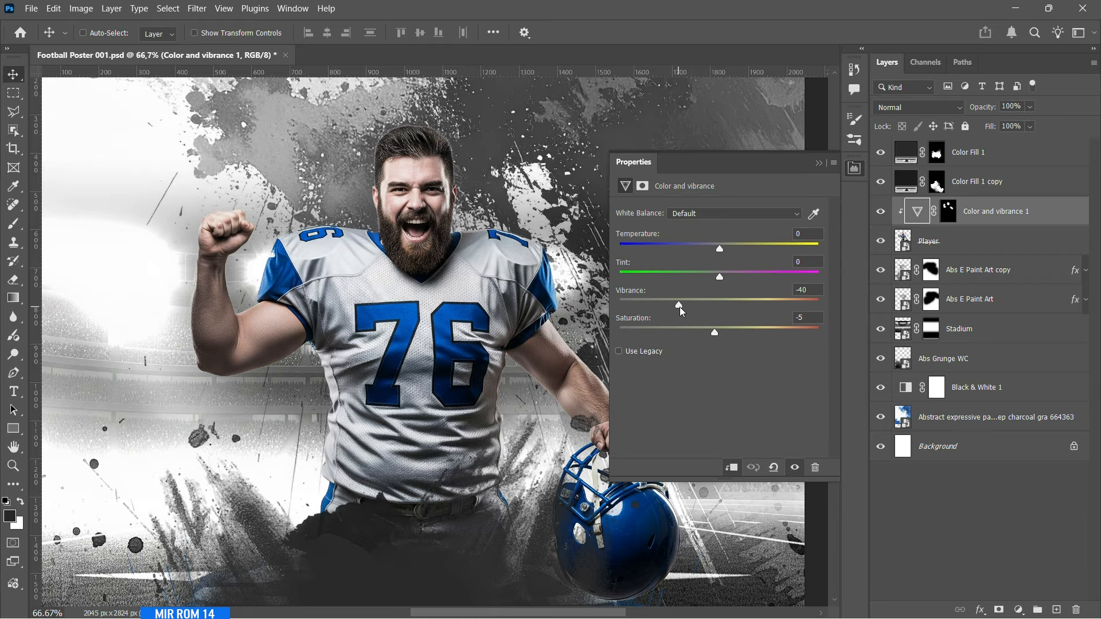
click(818, 163)
key(ctrl+minus)
key(ctrl+minus)
key(ctrl+minus)
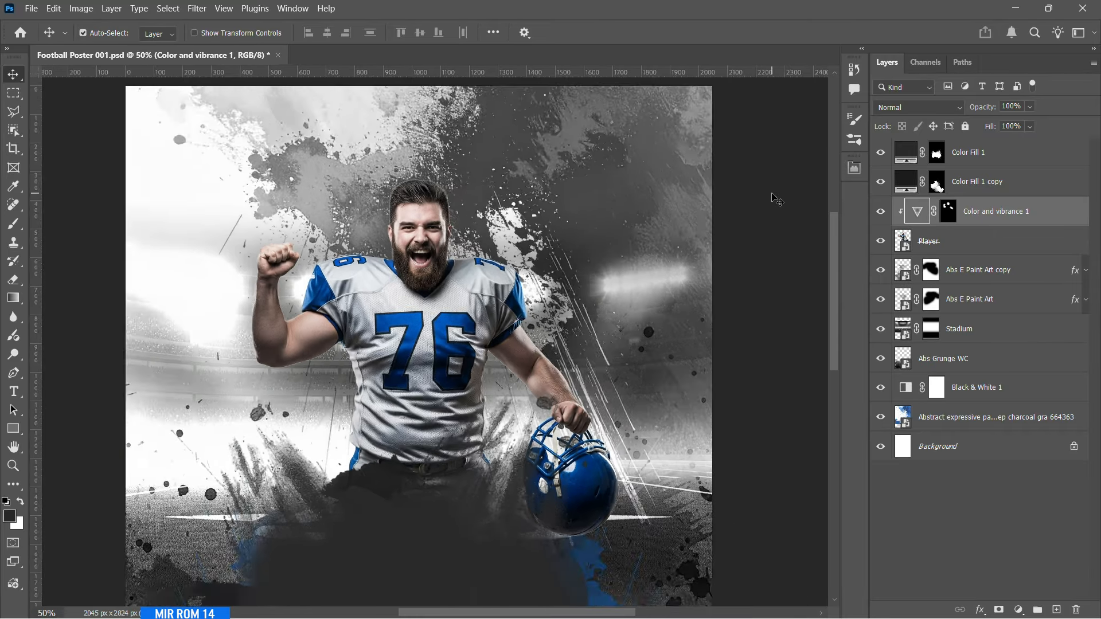
key(ctrl+plus)
scroll(768, 202, up, 2)
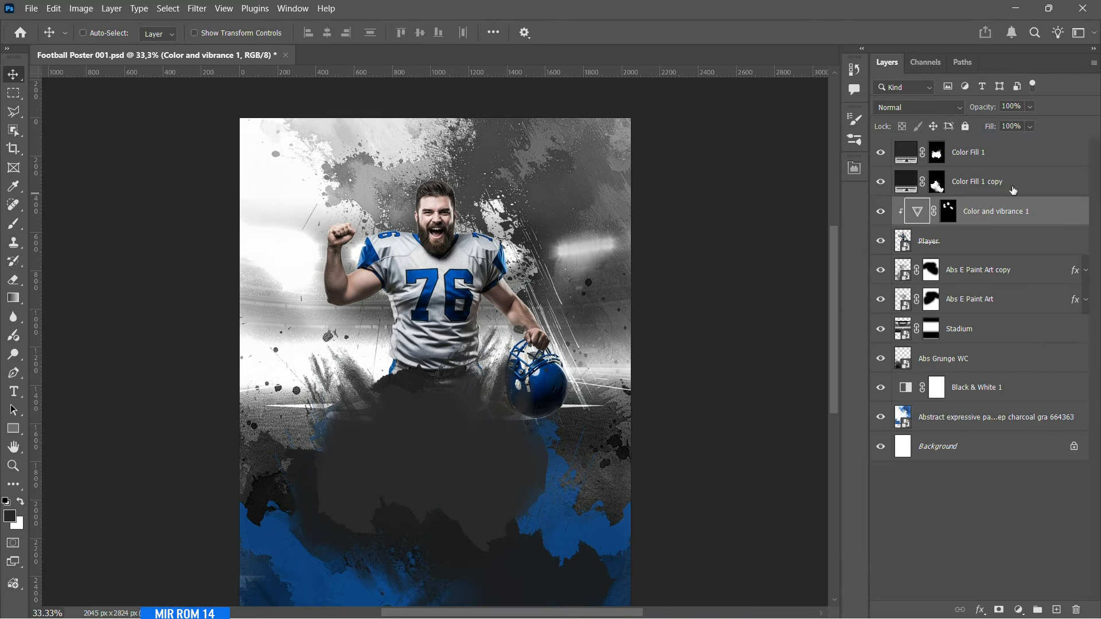
- Add a dark solid colour fill layer above Color Fill 1 and select its mask
click(978, 153)
click(1019, 609)
click(1001, 574)
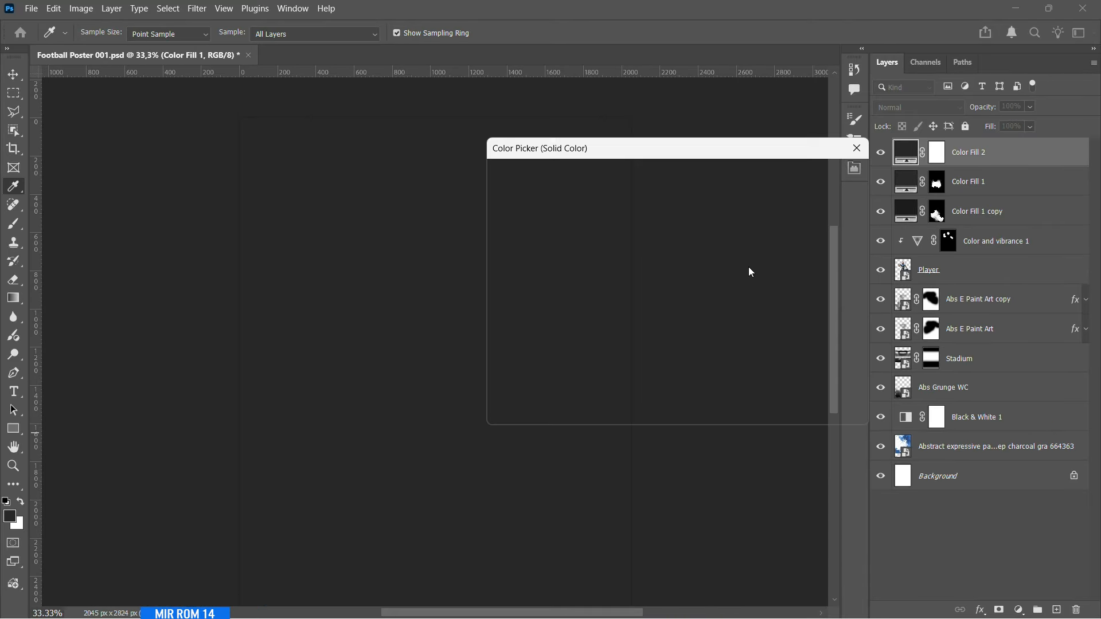
click(816, 174)
click(936, 153)
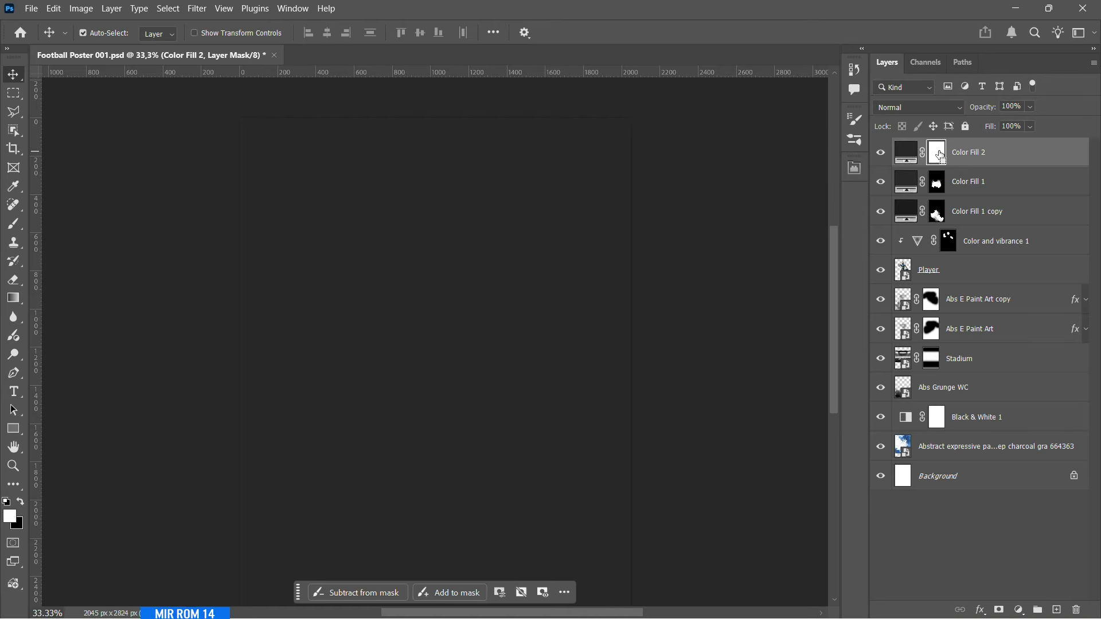
- Invert the Color Fill 2 mask to black, and open the abstract brush texture image with bold black and dark gray paint strokes
key(ctrl+i)
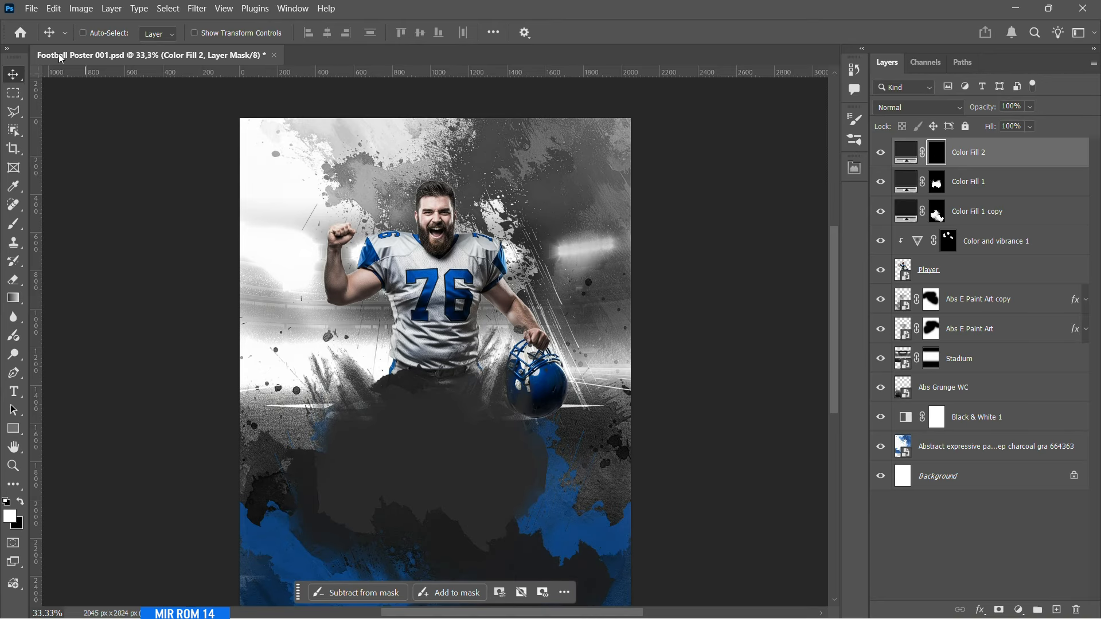
click(31, 13)
click(84, 39)
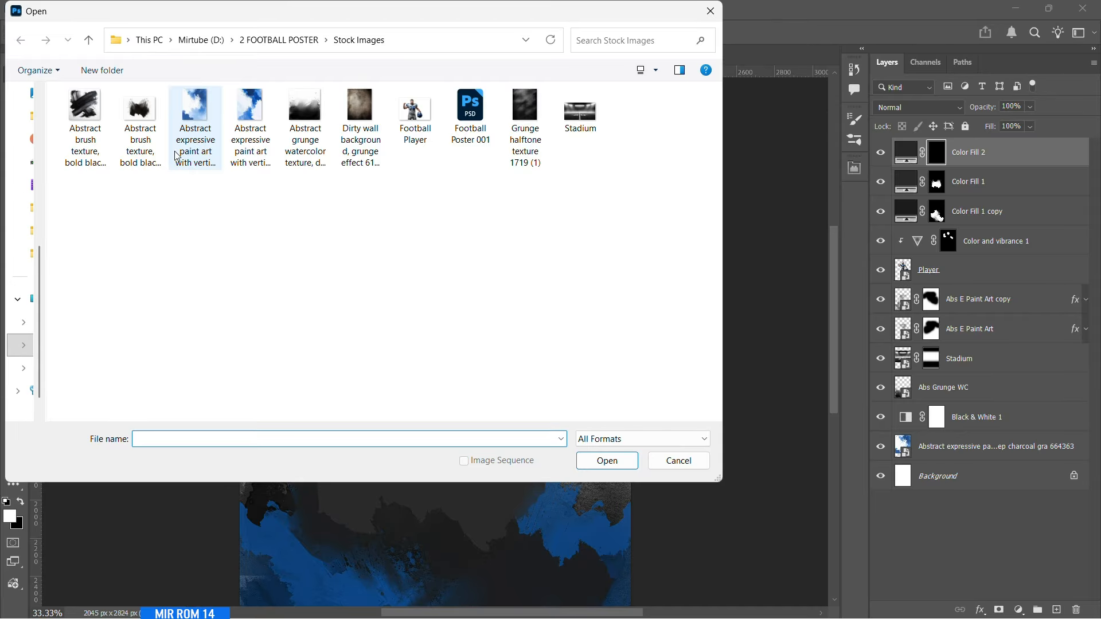
double_click(85, 117)
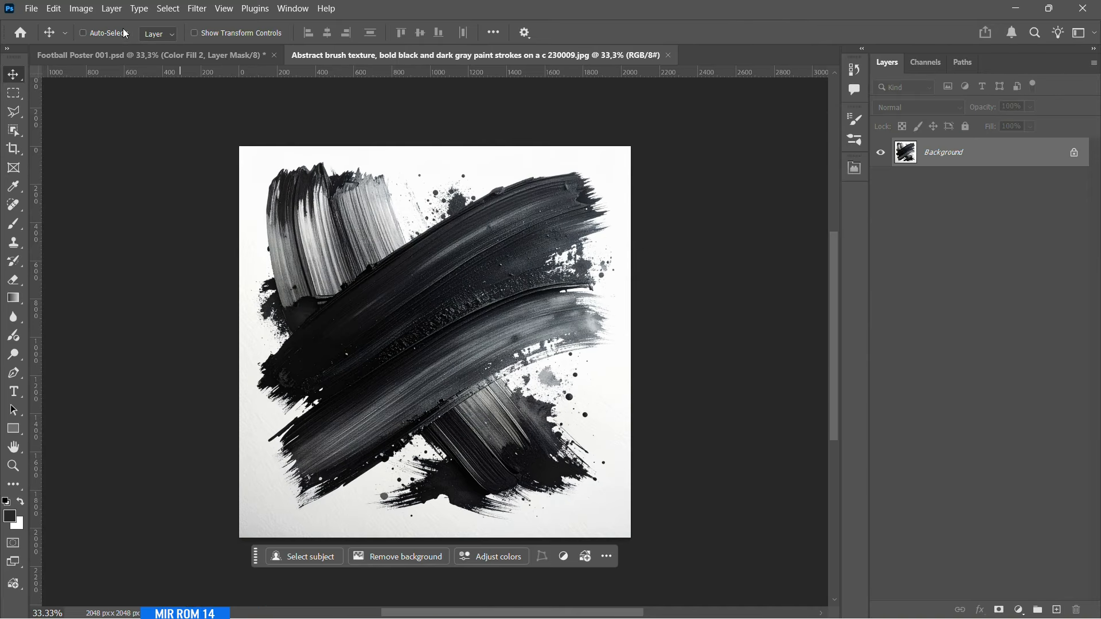
- Apply Levels to the brush texture with the input black point at 9 and the white point at 221
click(81, 8)
mouse_move(98, 42)
click(269, 56)
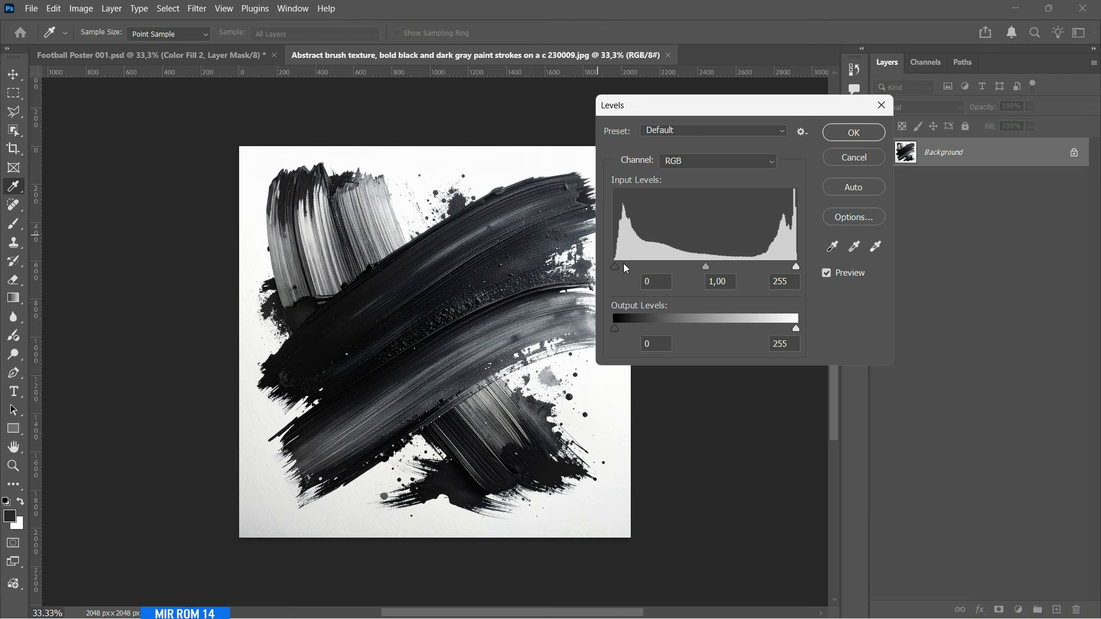
drag(615, 267, 621, 266)
drag(796, 267, 773, 269)
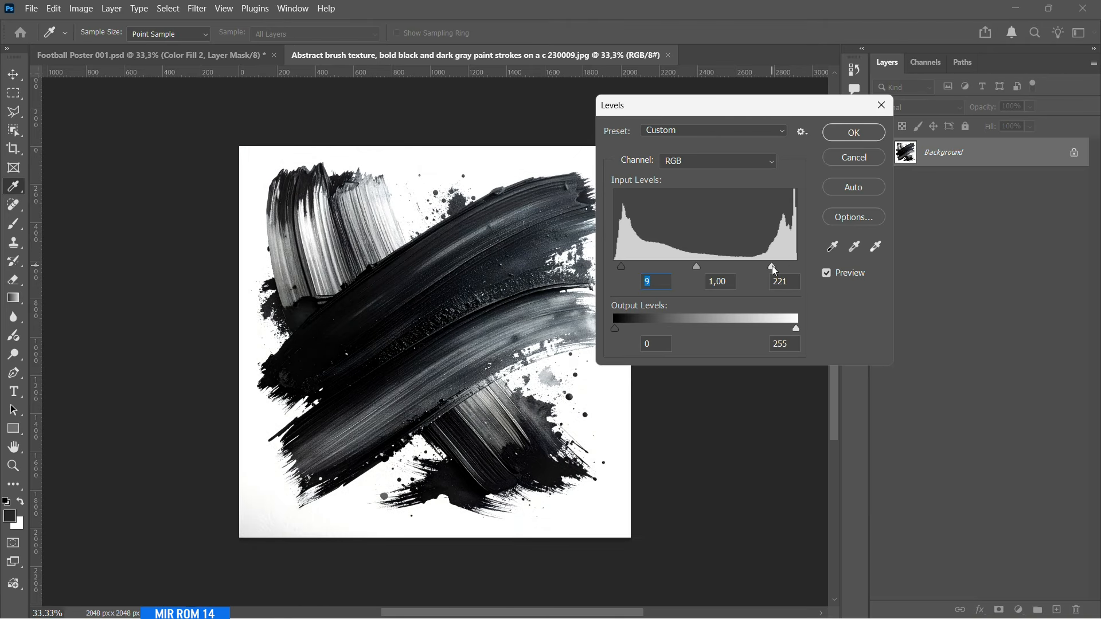
key(Return)
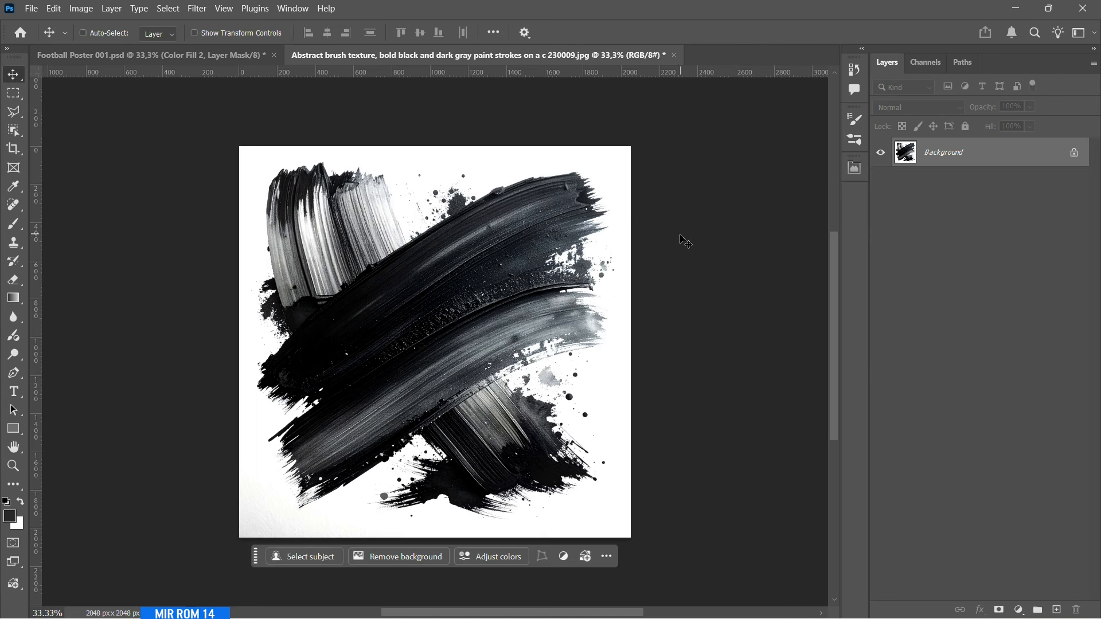
- Define the texture as a brush preset named Abs Brush 01, and close the texture file after selecting the new brush
click(53, 8)
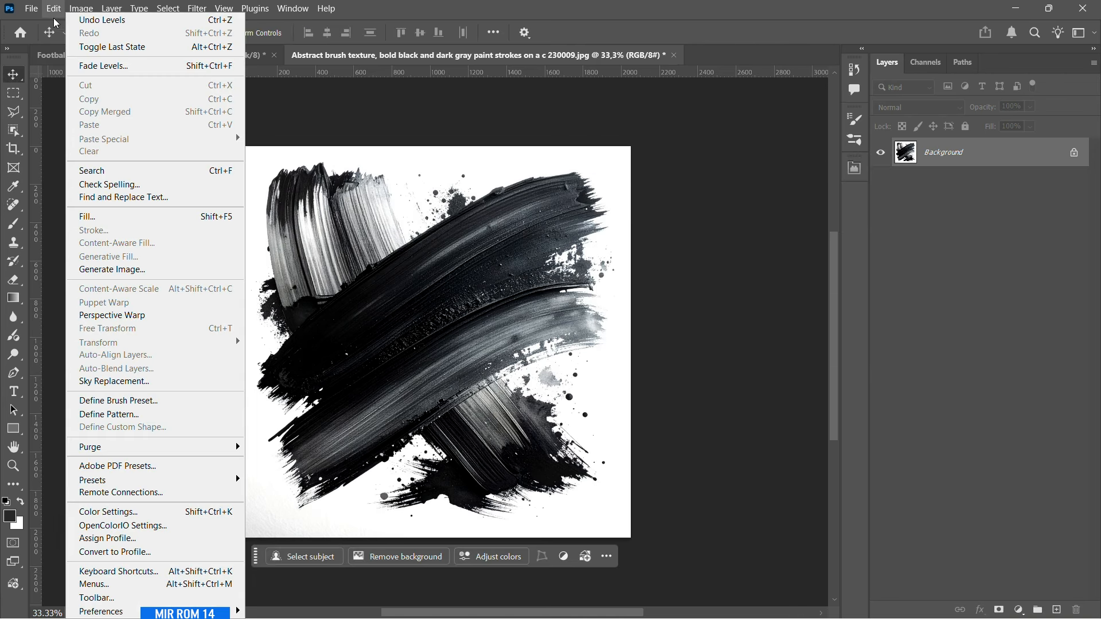
click(164, 401)
drag(509, 158, 571, 184)
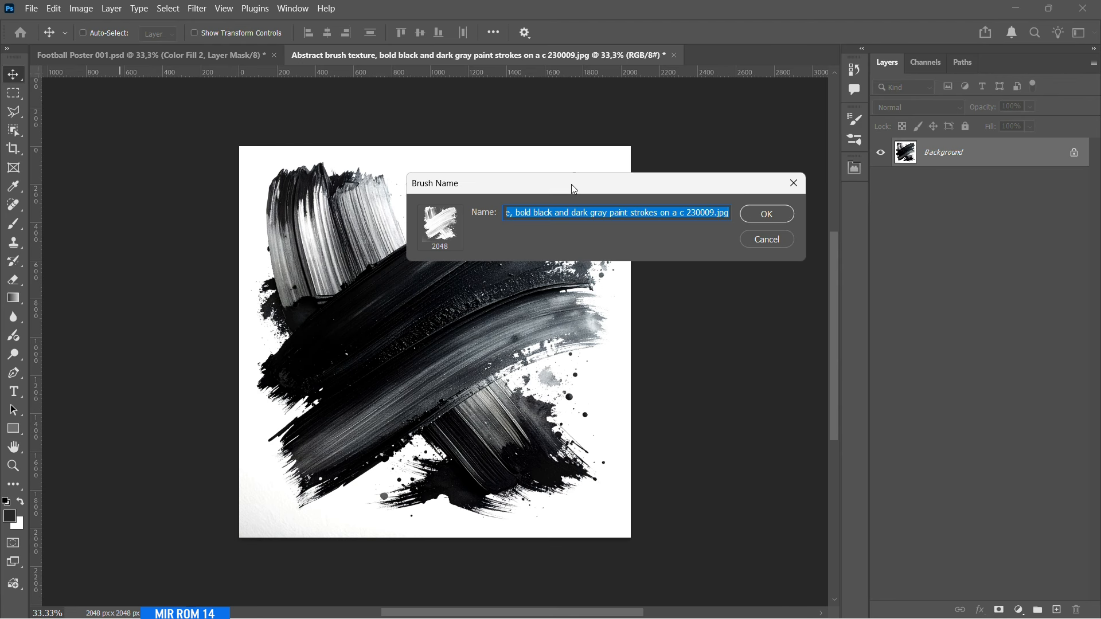
text(Abs Brush)
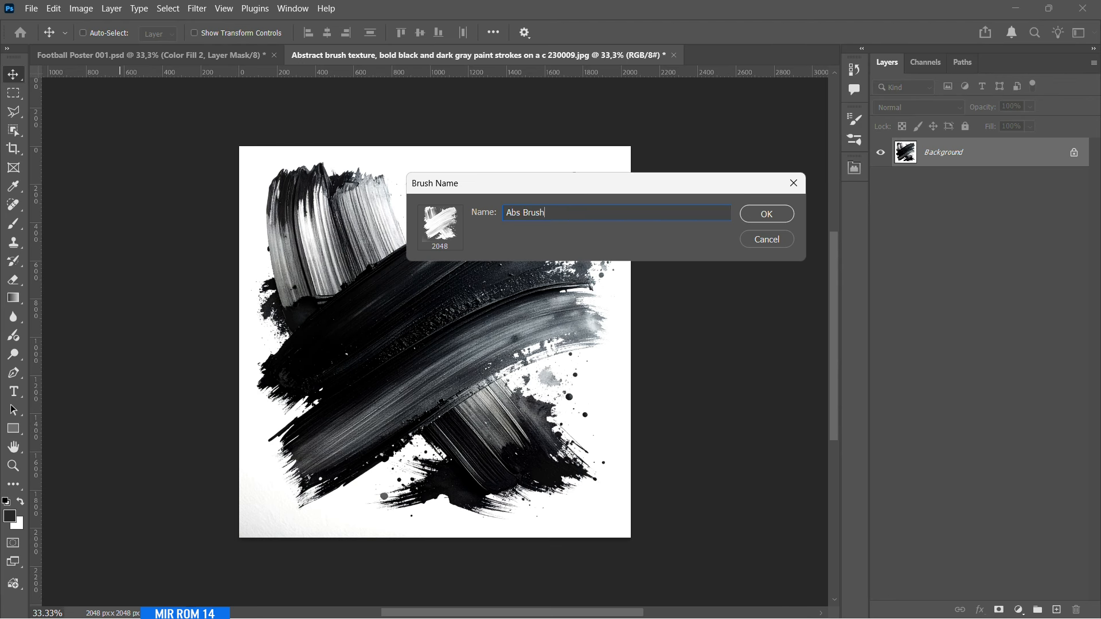
text( 01)
key(Return)
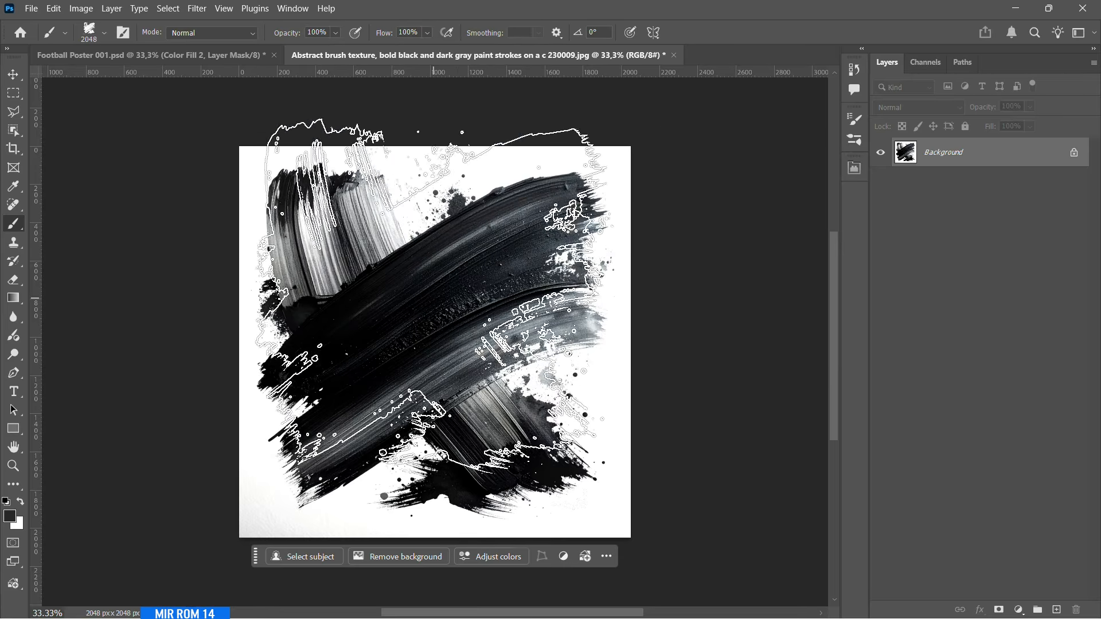
click(674, 55)
click(572, 247)
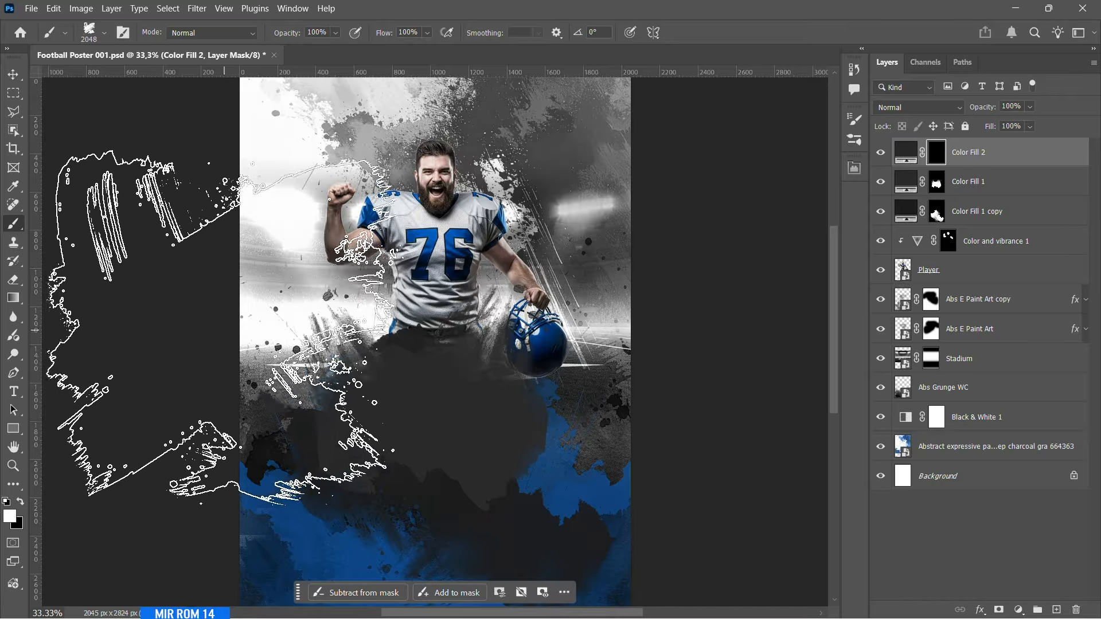
- Try a full-size brush stamp at the poster's left edge, undo it, and reduce the brush to 1300 px
click(221, 327)
key(ctrl+z)
key(bracketleft)
key(bracketleft)
key(bracketleft)
key(bracketleft)
key(bracketleft)
key(bracketleft)
key(bracketleft)
key(bracketleft)
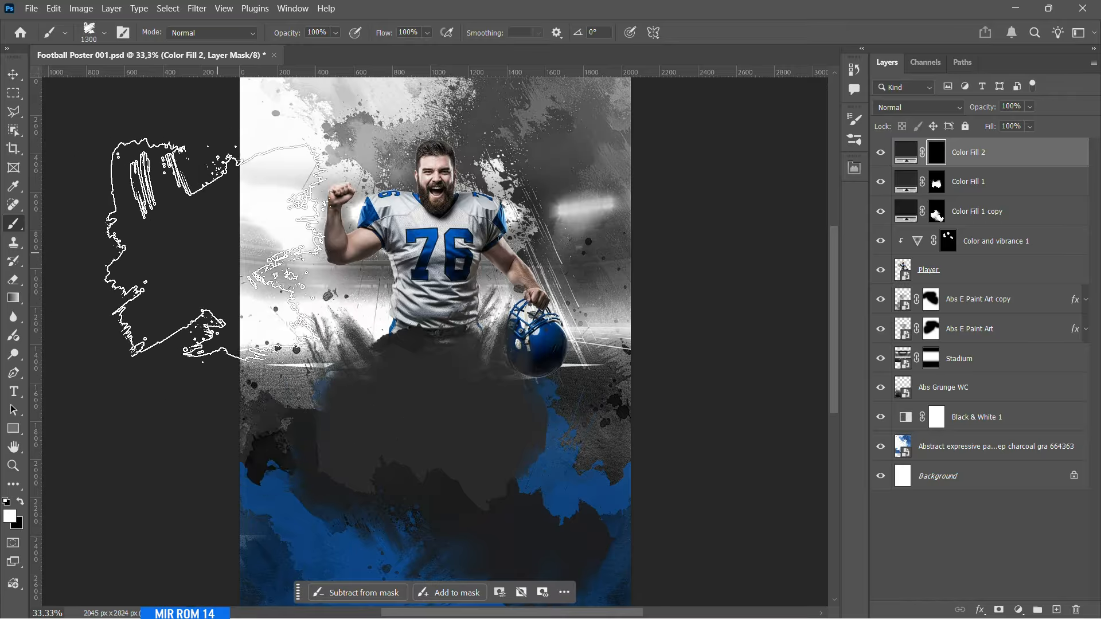
- Show the guides and set the brush angle to -60°
key(ctrl+semicolon)
key(shift+Right)
key(shift+Right)
key(shift+Right)
key(shift+Right)
- Try stamping the Color Fill 2 mask at the poster's left edge at 1300 and 1000 px, undoing both and turning the brush to -165°
click(221, 249)
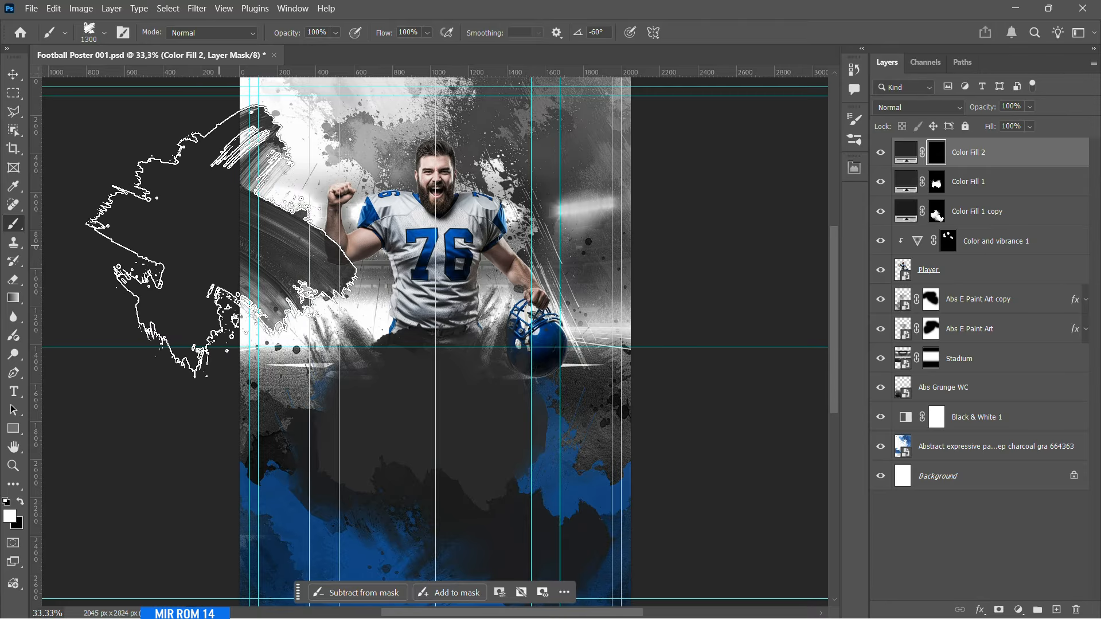
key(ctrl+z)
key(bracketleft)
key(bracketleft)
key(bracketleft)
click(222, 249)
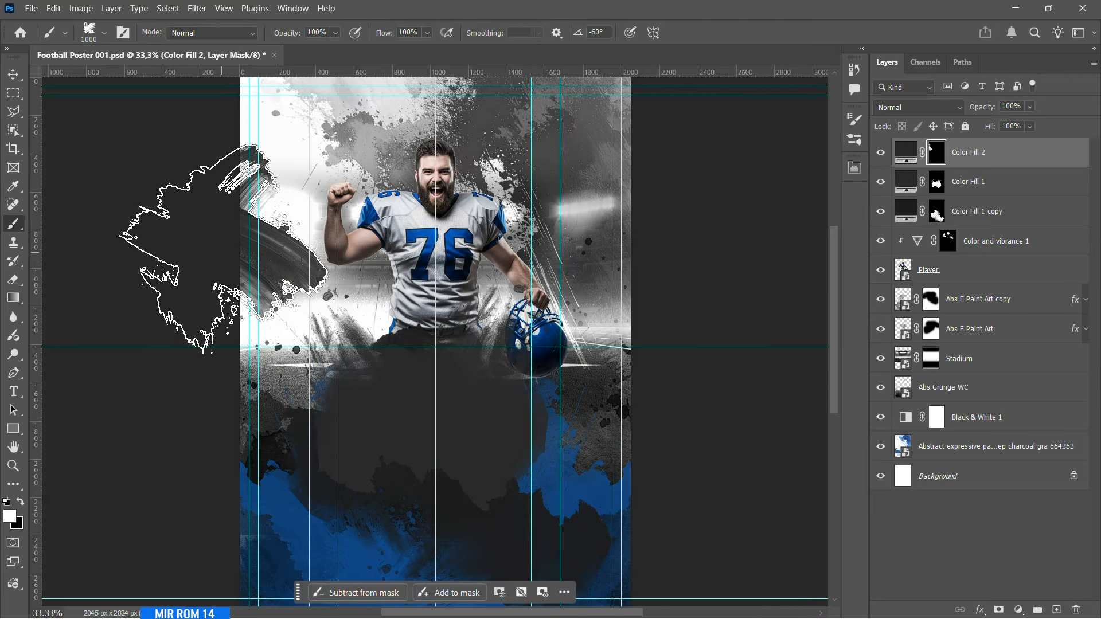
key(shift+Right)
key(shift+Right)
key(shift+Right)
key(shift+Right)
key(shift+Right)
key(shift+Right)
key(shift+Right)
key(ctrl+z)
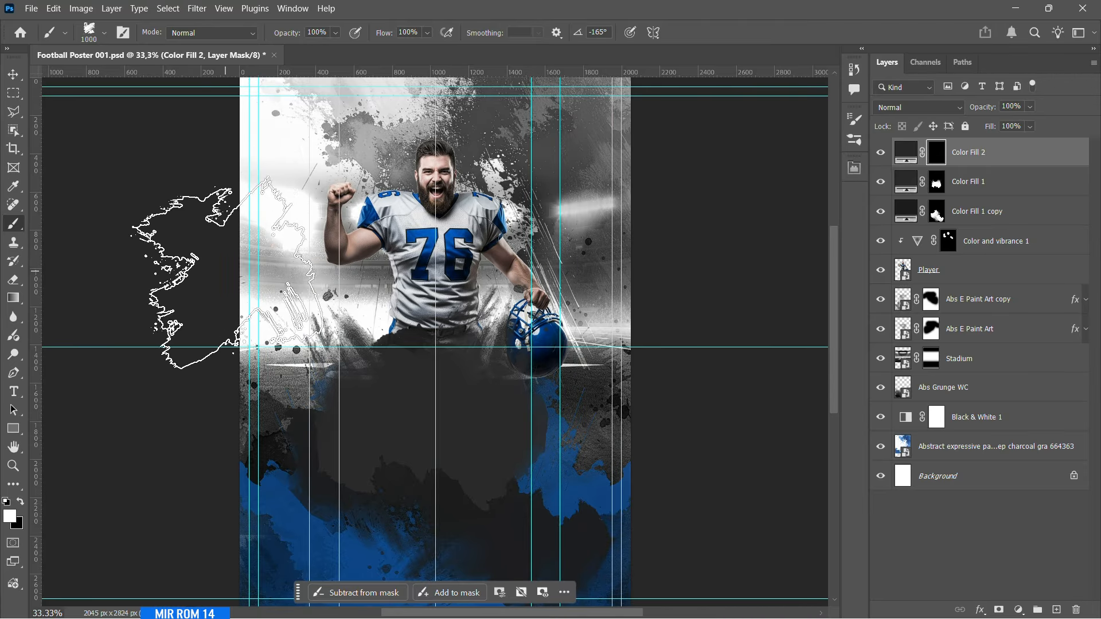
- Enlarge the brush to 1200 px and set its angle to 110°
key(bracketright)
key(bracketright)
key(shift+Right)
key(shift+Right)
key(shift+Right)
key(shift+Right)
key(shift+Right)
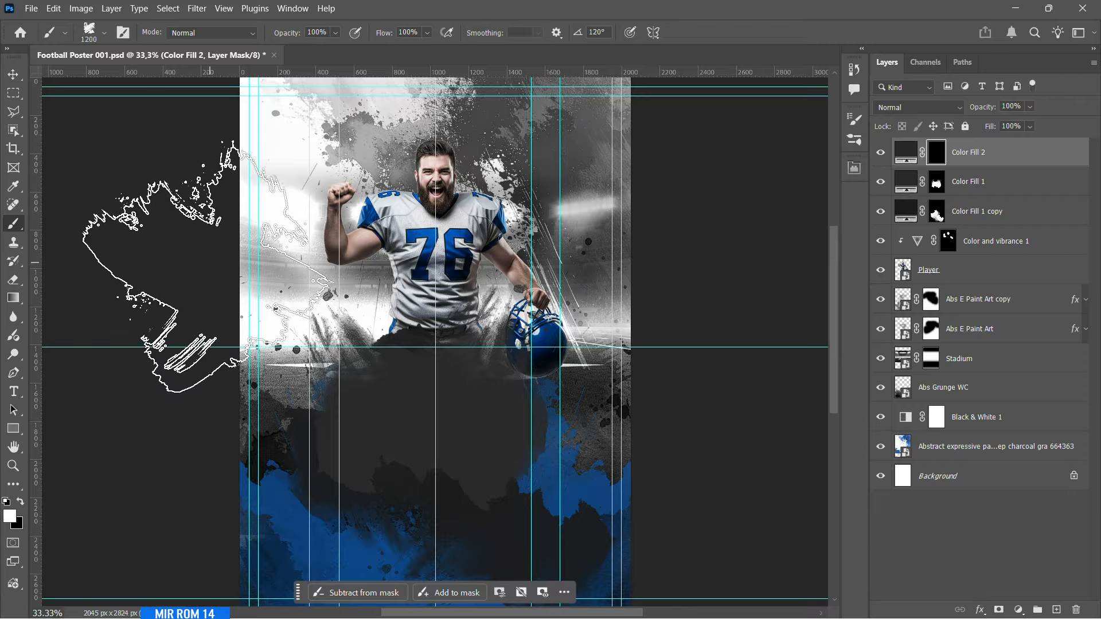
key(Right)
key(Right)
key(Right)
key(Right)
key(Right)
key(Right)
key(Right)
key(Right)
key(Right)
key(Right)
- Try several 1200 px stamps at 110° on the Color Fill 2 mask at the poster's left edge, undoing each one
click(207, 255)
key(ctrl+z)
click(201, 252)
key(ctrl+z)
click(201, 249)
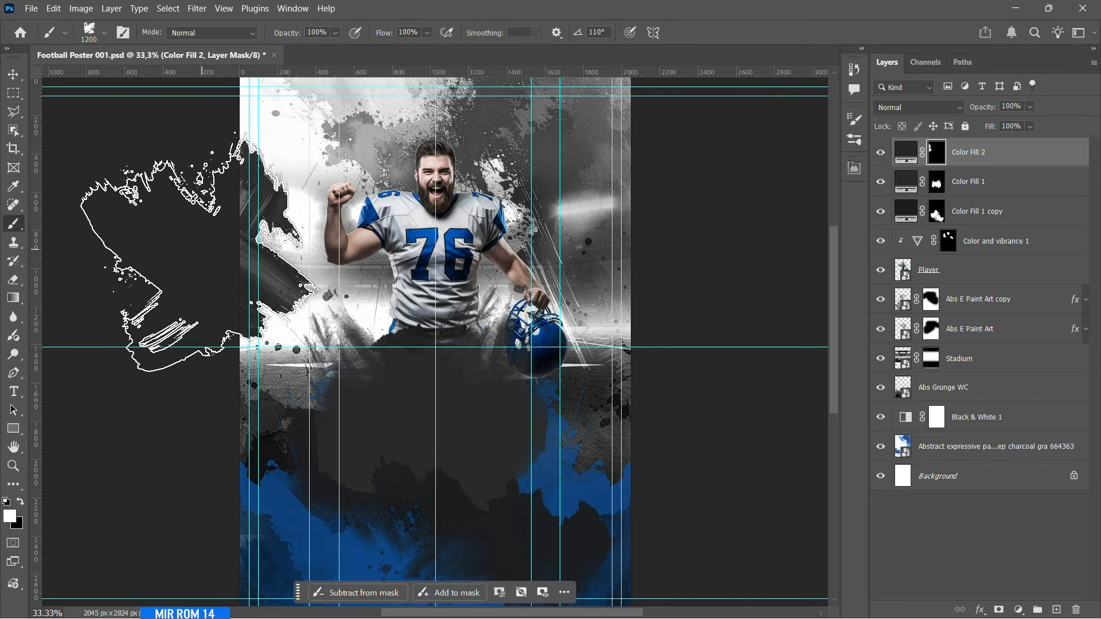
key(ctrl+z)
- Set the brush angle to 114° and stamp the splash on the Color Fill 2 mask at the poster's left edge
key(Left)
key(Left)
key(Left)
key(Left)
click(203, 267)
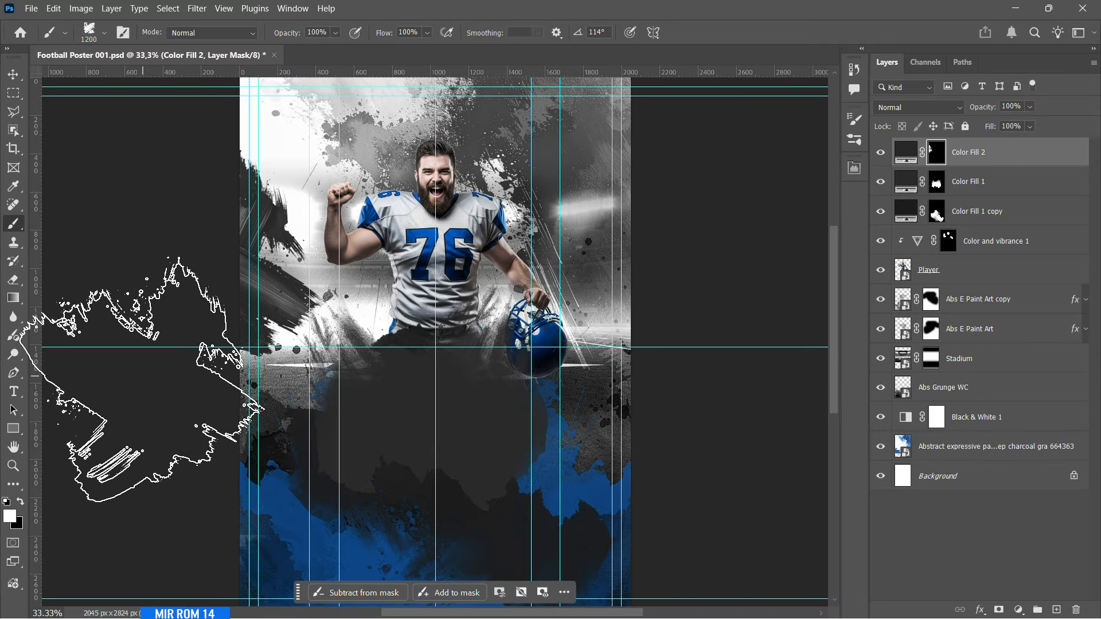
key(shift+Right)
key(shift+Right)
key(shift+Right)
key(shift+Right)
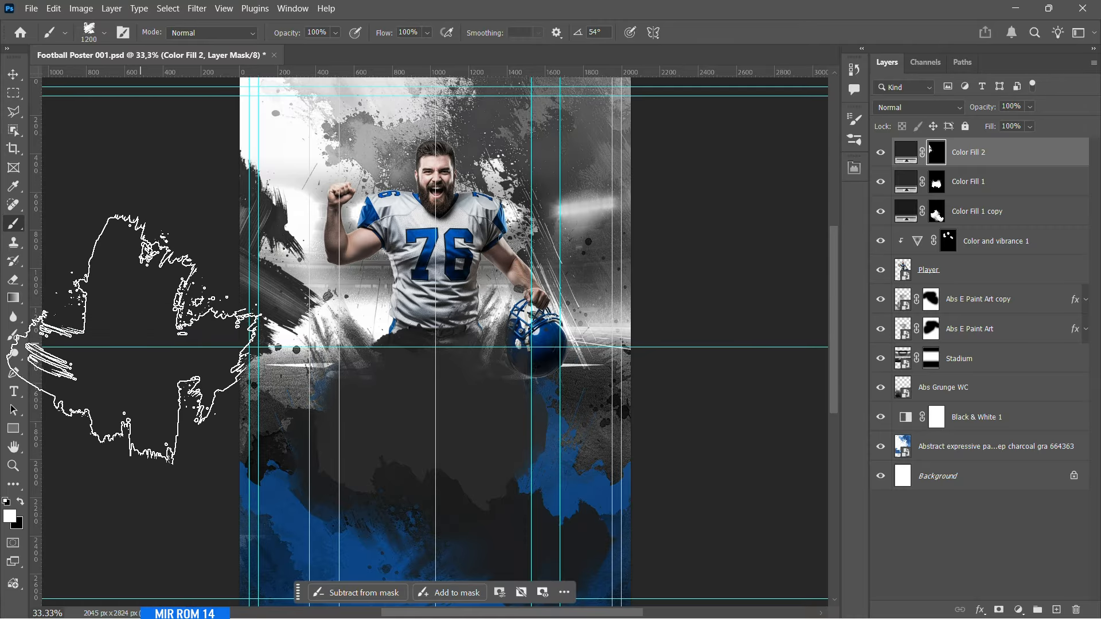
- Move the left splash slightly down and set the Color Fill 2 colour to 2a2a2a
key(v)
drag(281, 274, 282, 288)
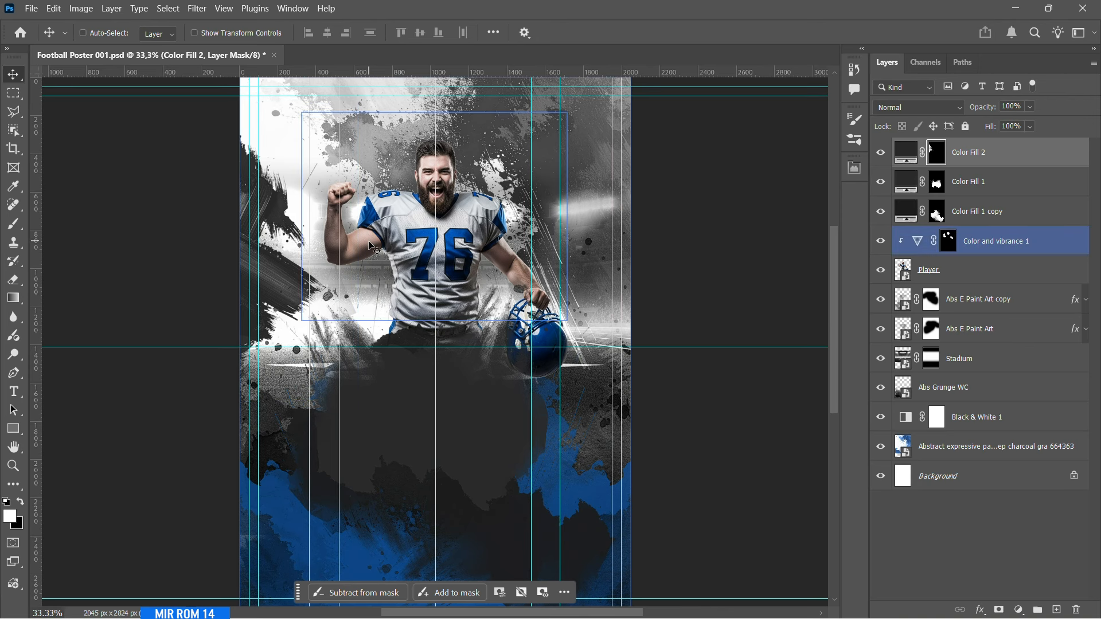
double_click(906, 152)
drag(506, 343, 477, 340)
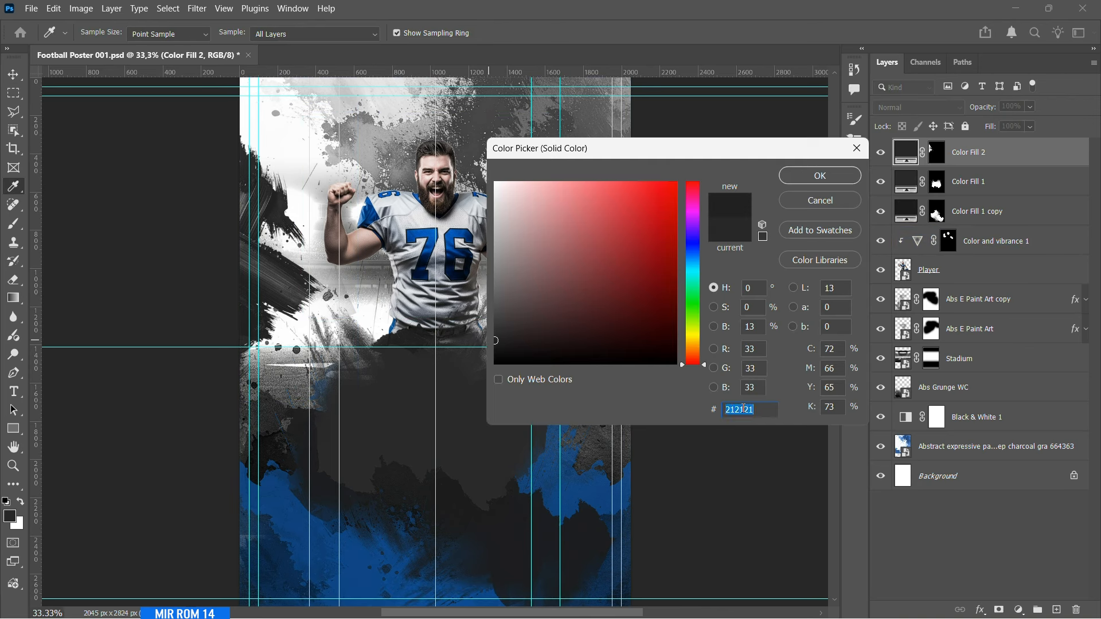
text(2a2a2a)
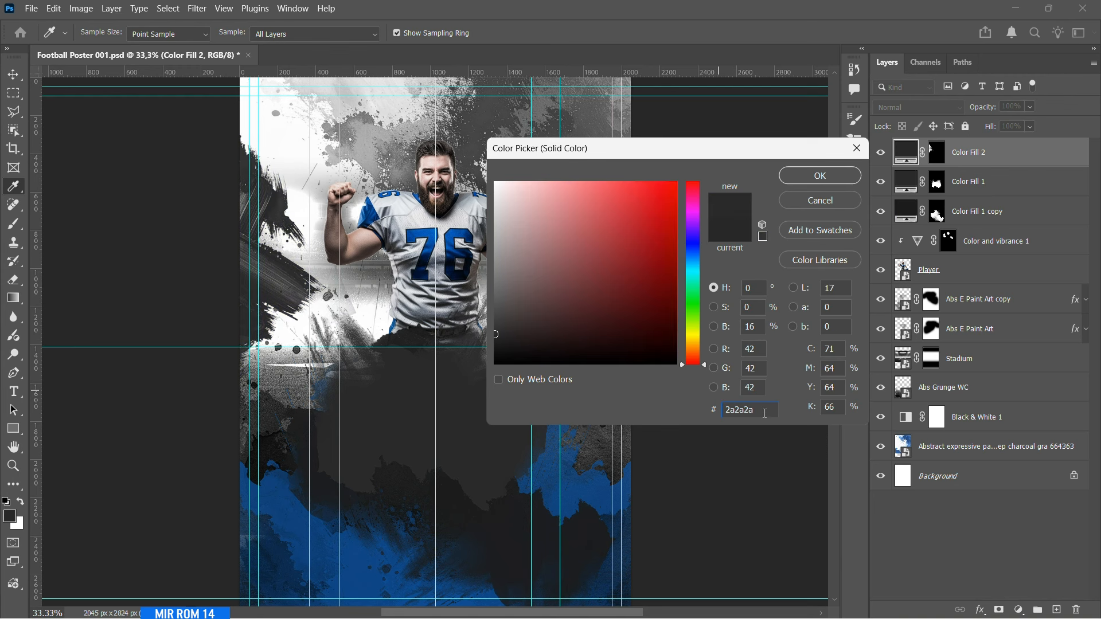
click(831, 178)
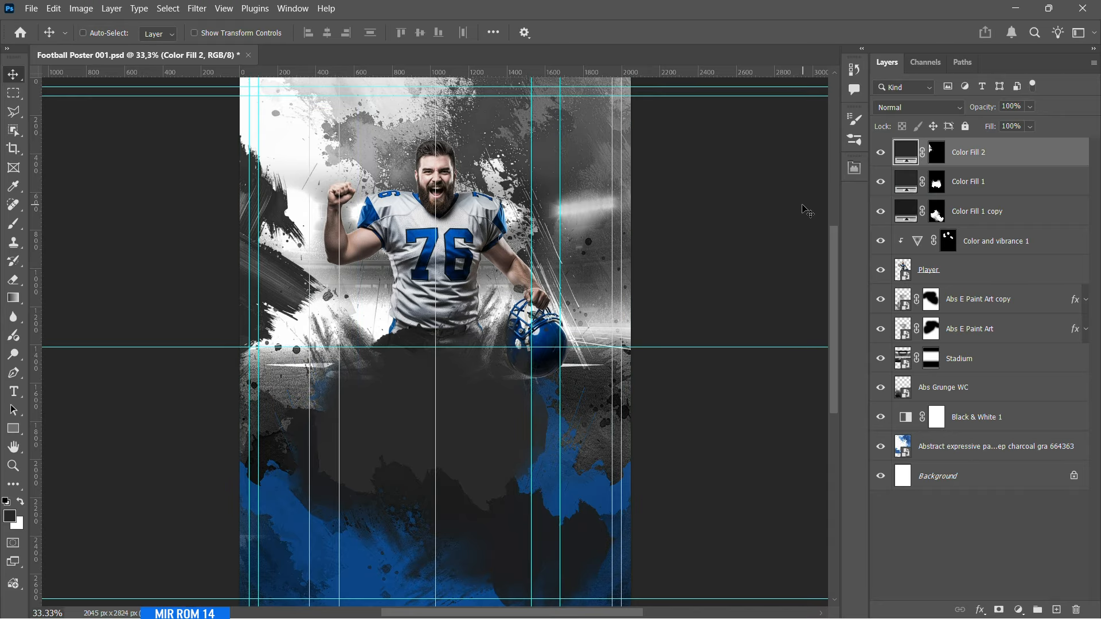
- Duplicate the Color Fill 2 splash, flip the copy horizontally and place it against the poster's right edge
key(ctrl+j)
drag(277, 278, 580, 269)
key(ctrl+t)
right_click(580, 277)
click(608, 560)
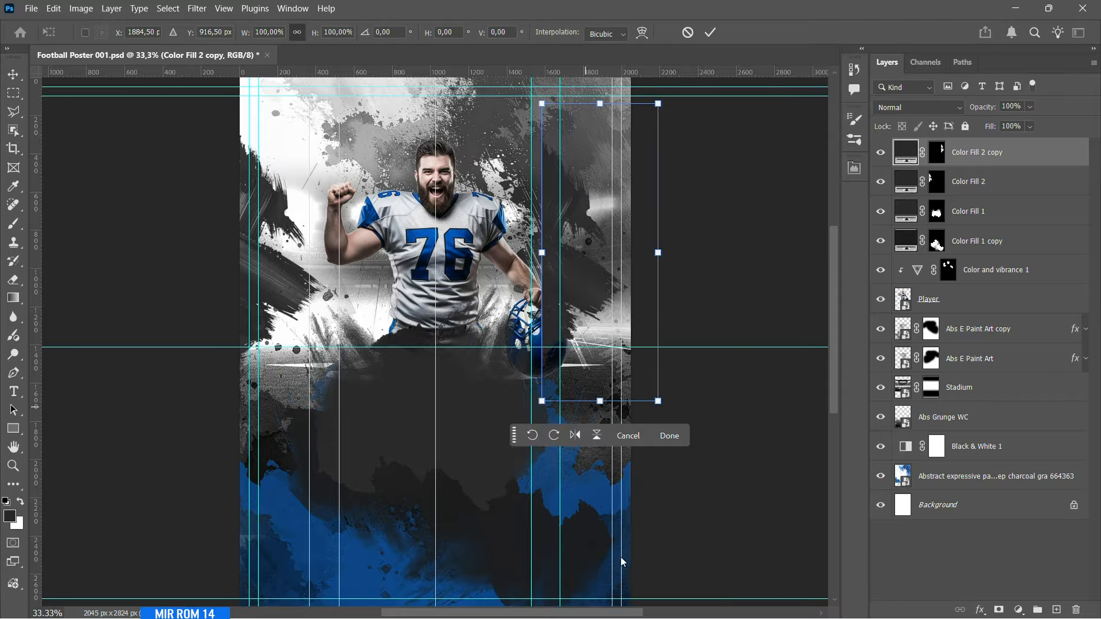
click(711, 32)
drag(688, 201, 662, 200)
- Flip the right-hand splash vertically, move it slightly up, and hide the guides
key(ctrl+t)
right_click(603, 205)
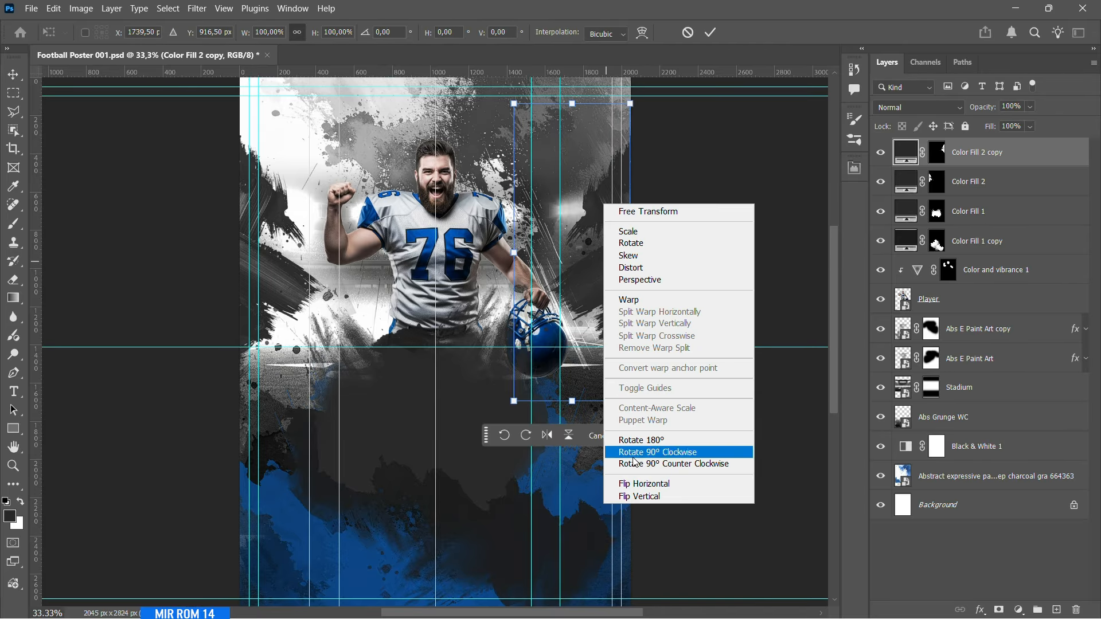
click(654, 495)
click(711, 32)
drag(681, 270, 680, 250)
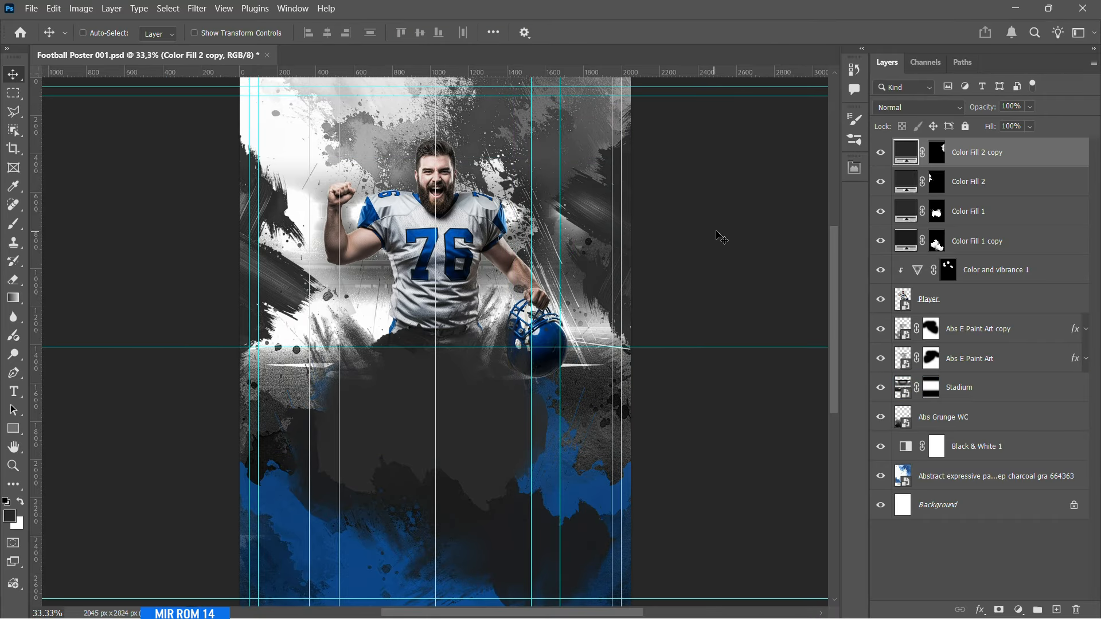
key(ctrl+semicolon)
key(ctrl+minus)
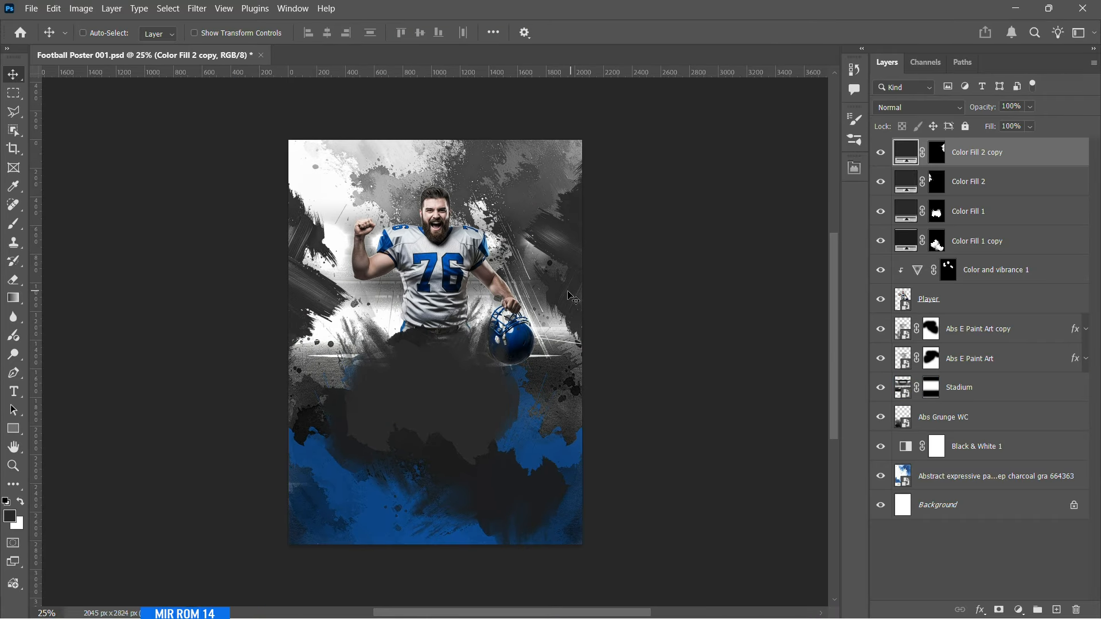
- Duplicate the Abs E Paint Art copy layer, move the duplicate to the poster's upper area and rotate it 180°
click(1017, 338)
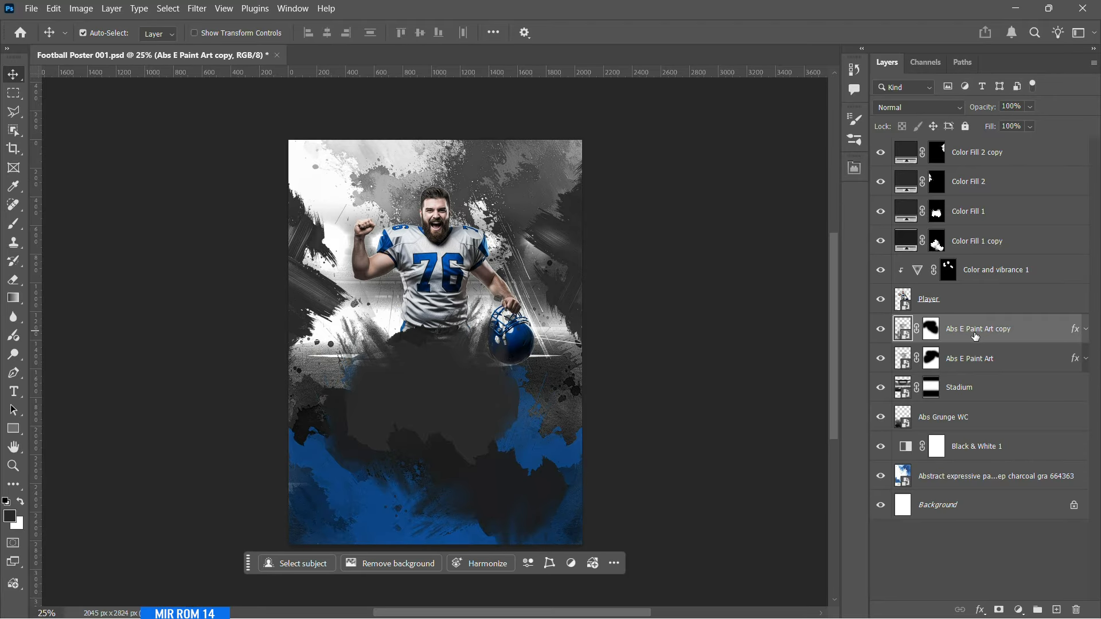
key(ctrl+j)
drag(379, 465, 407, 235)
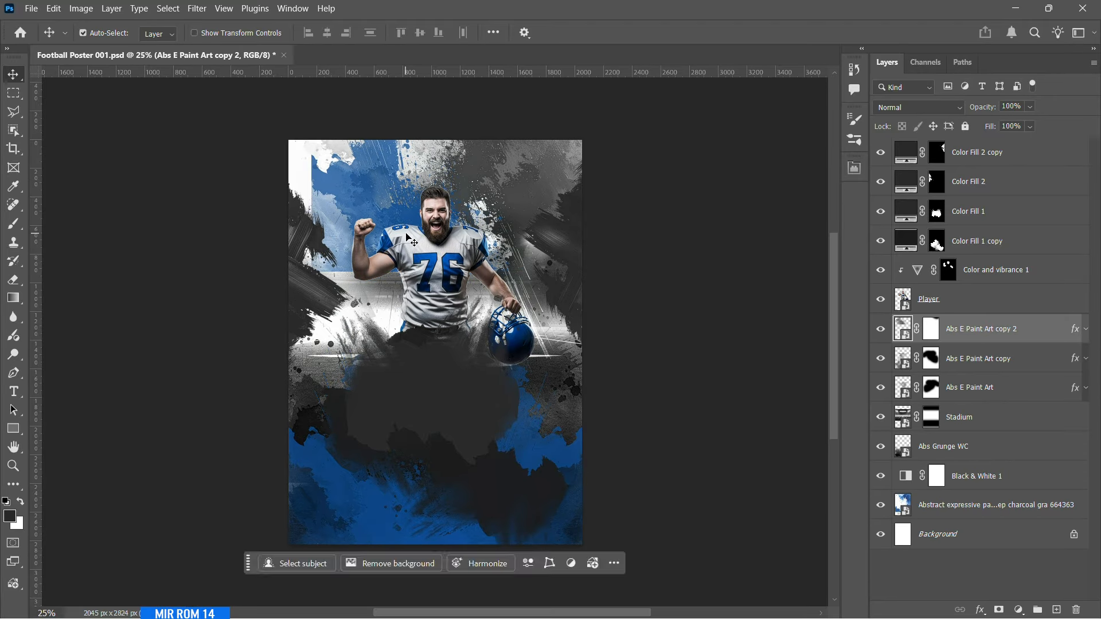
key(ctrl+t)
drag(602, 181, 172, 174)
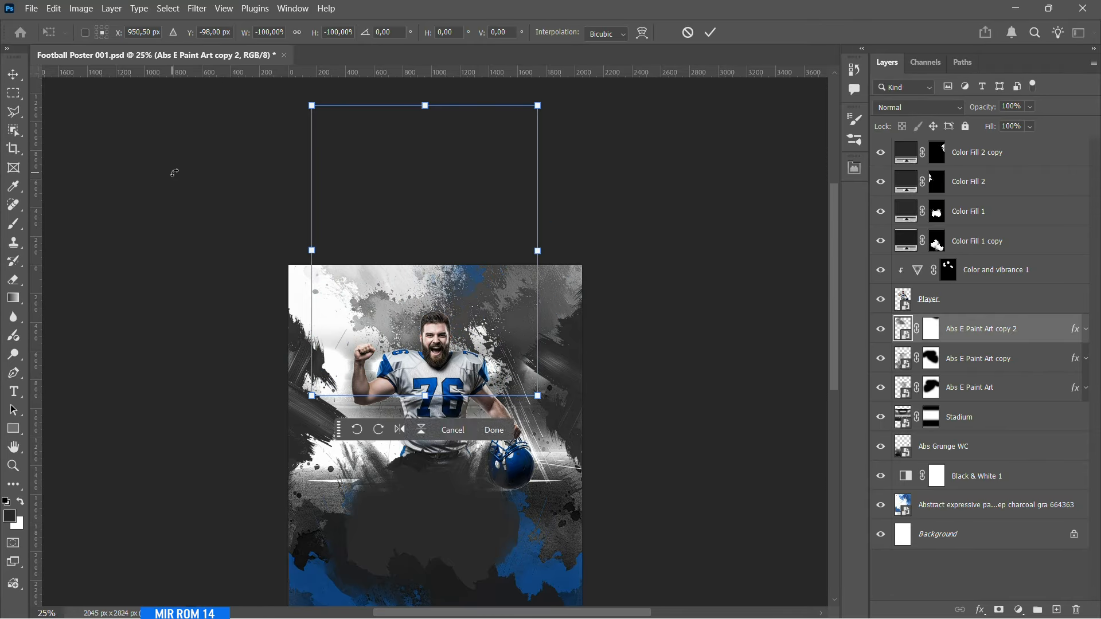
- Place the rotated paint art behind the player in the poster's upper part and flip it horizontally
drag(494, 221, 427, 371)
scroll(466, 354, down, 2)
right_click(413, 355)
click(453, 596)
key(Return)
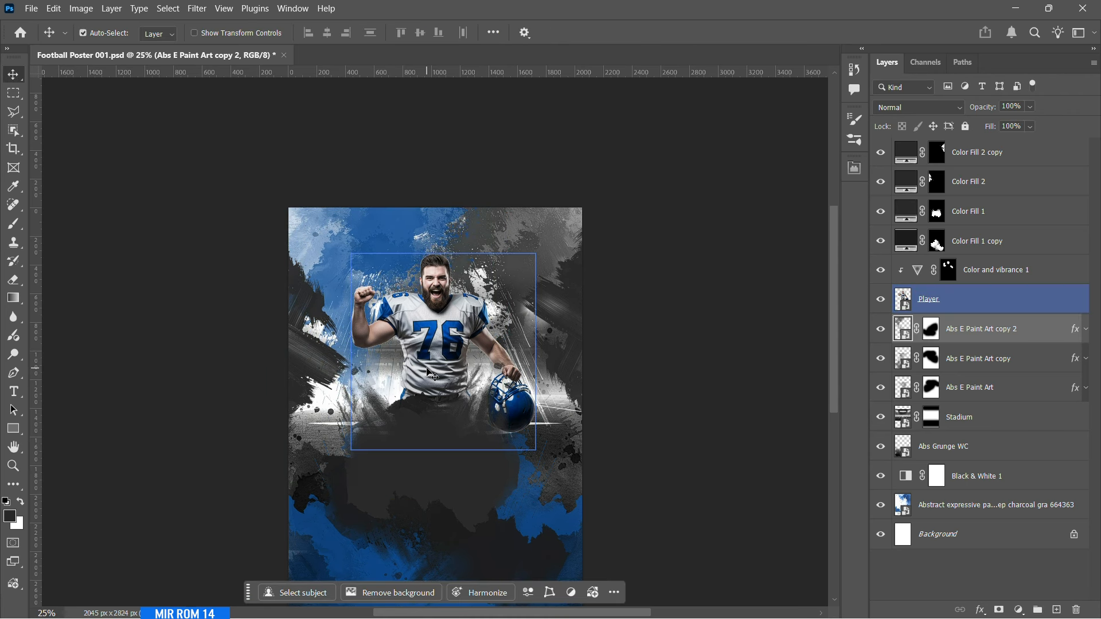
- Set the color overlay of the Abs E Paint Art copy 2 layer to hex 0d4e98
key(ctrl+;)
key(ctrl+;)
ctrl+click(425, 269)
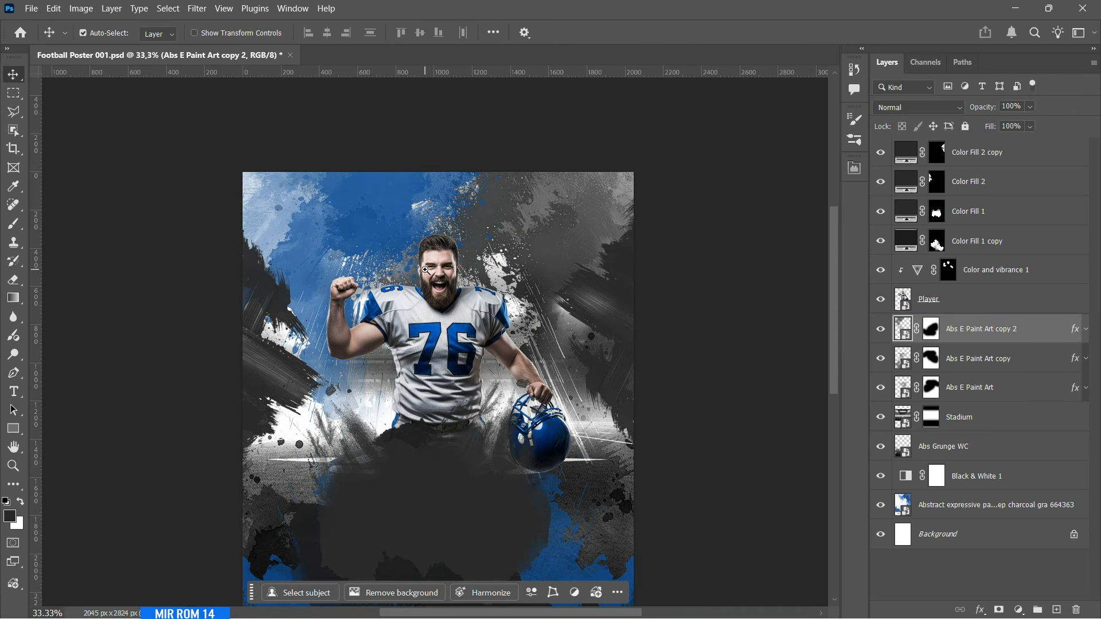
click(1086, 329)
double_click(958, 363)
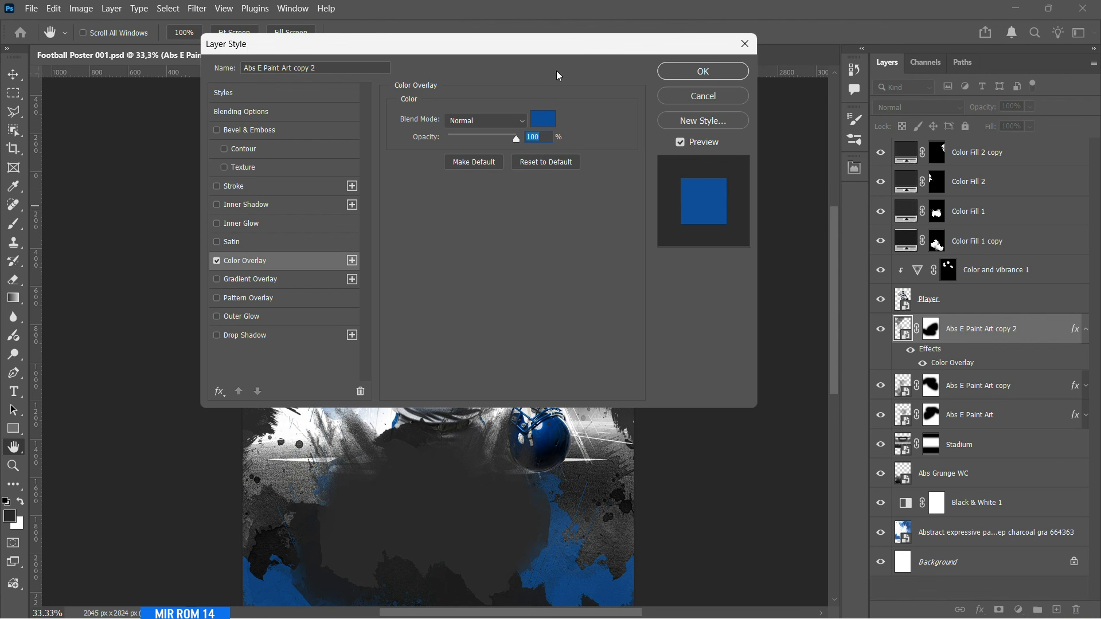
drag(556, 42, 788, 83)
click(772, 161)
click(666, 260)
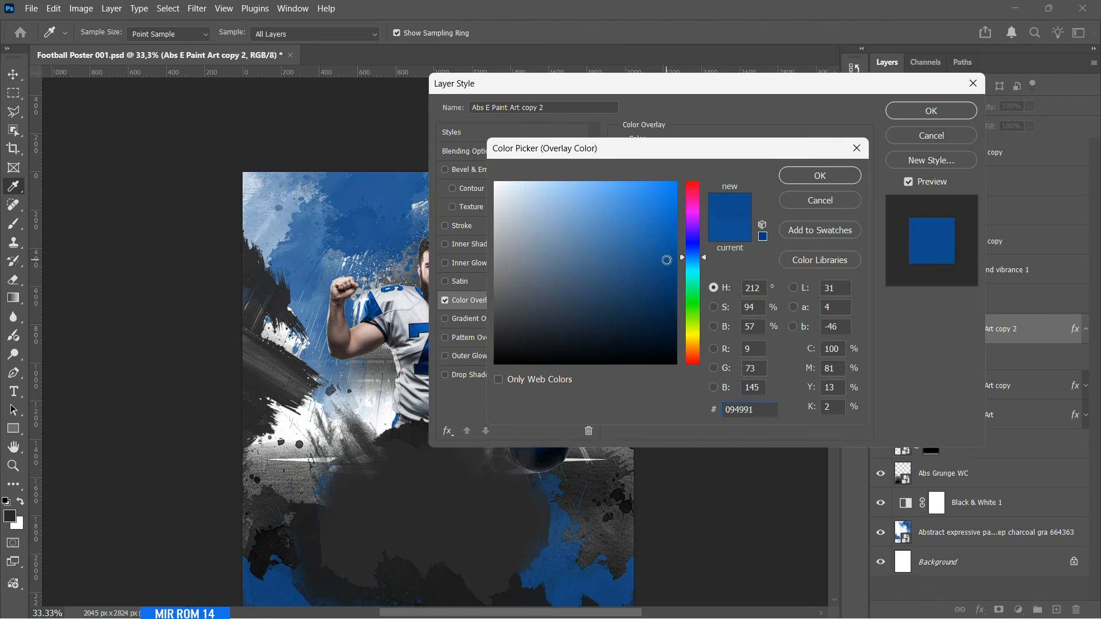
text(0)
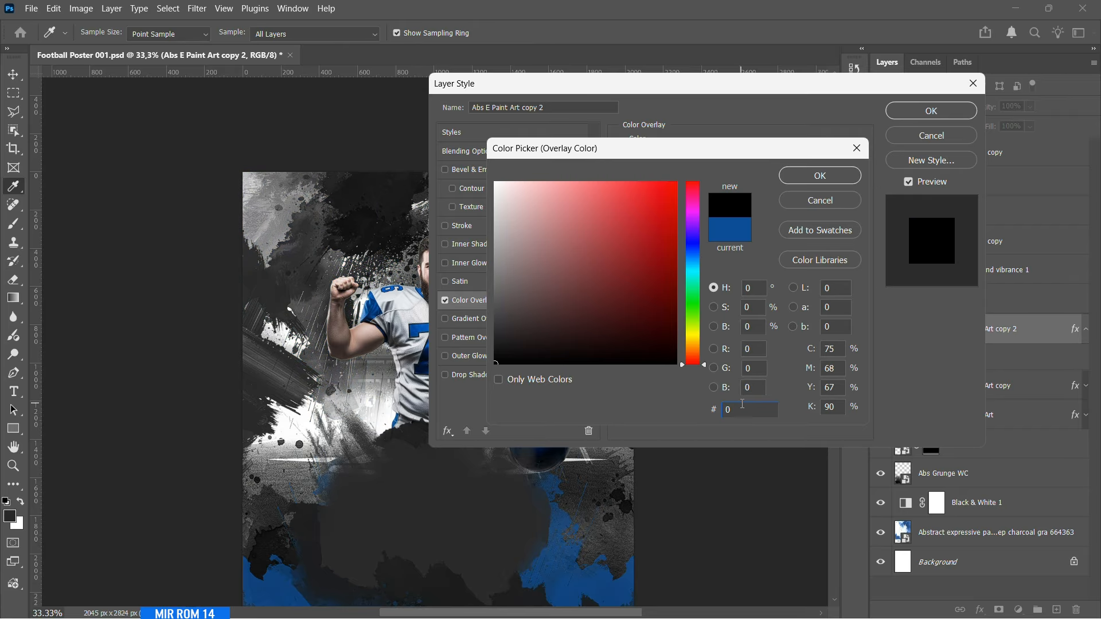
text(d4e98)
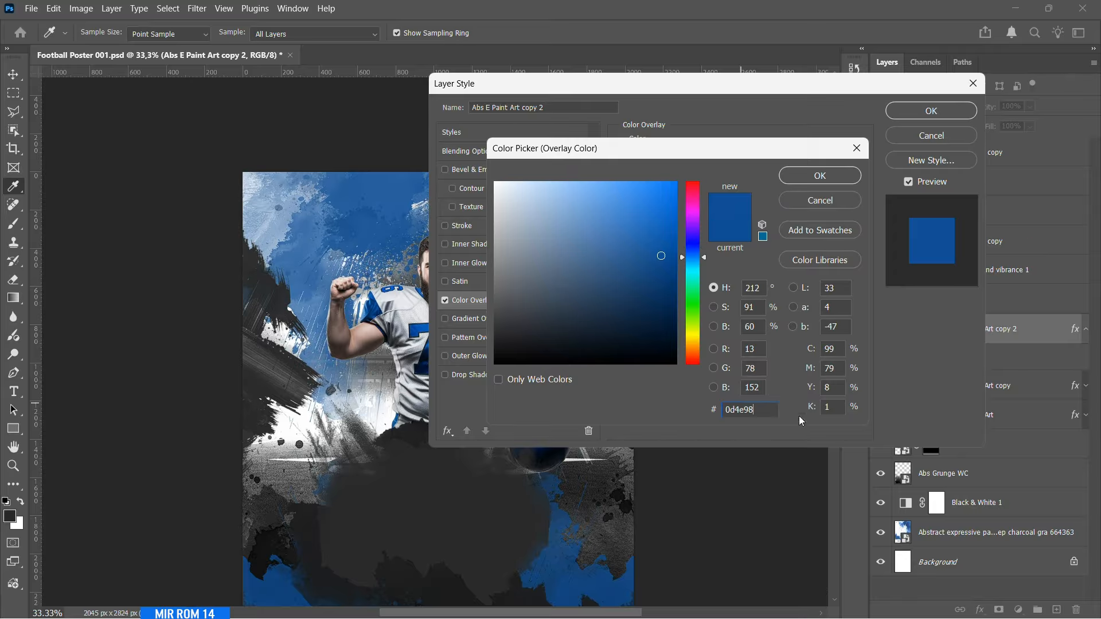
click(803, 181)
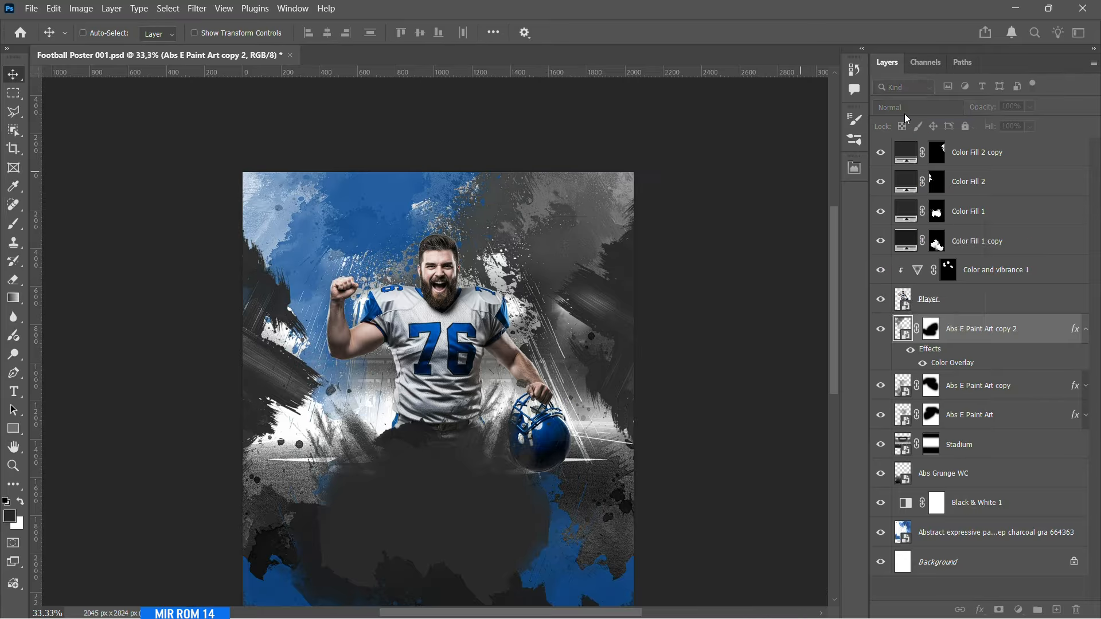
click(924, 111)
click(1084, 331)
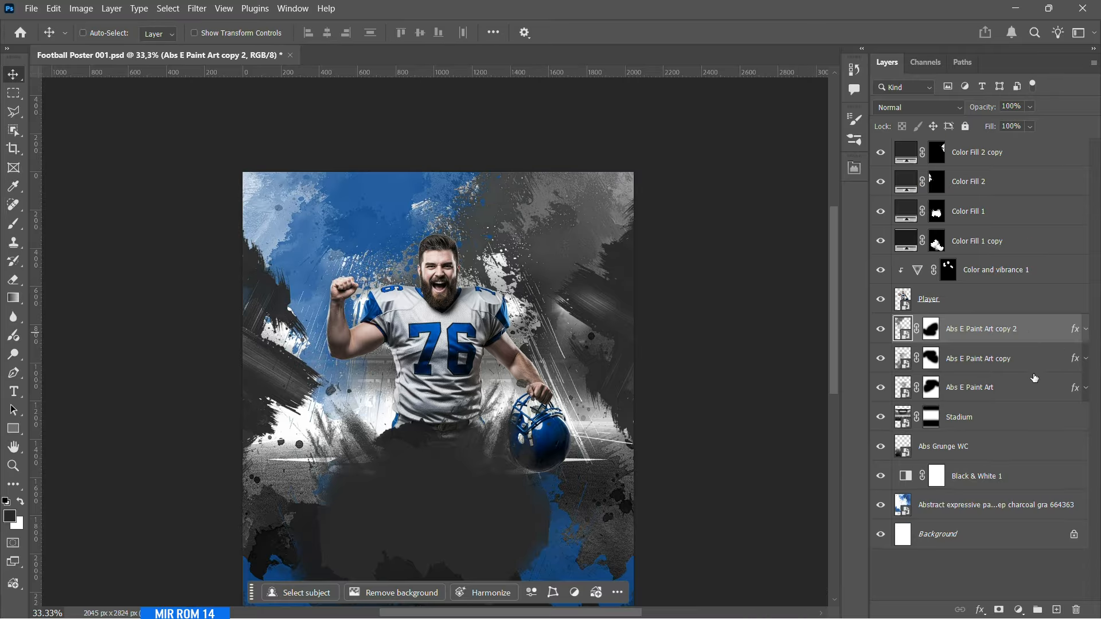
- Group the layers from Abs E Paint Art copy 2 down to the abstract paint background and name the group Graphic Elements
shift+click(971, 510)
key(ctrl+g)
double_click(939, 322)
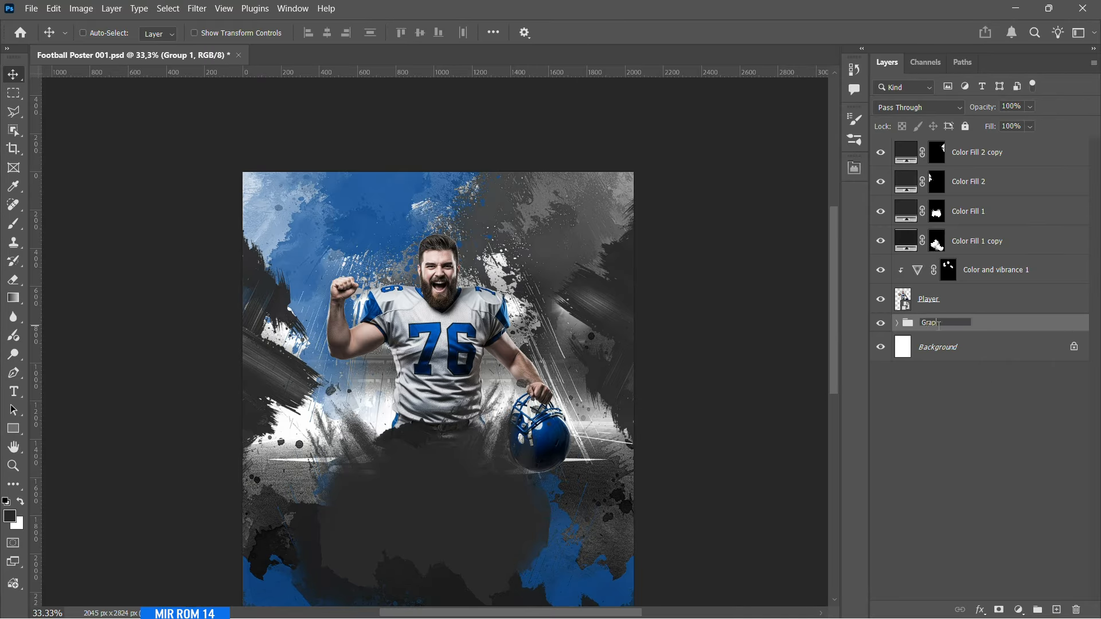
text(Graphic Elements)
- Group the Player layer with its Color and vibrance 1 adjustment and name the group Model
click(963, 299)
shift+click(975, 269)
key(ctrl+g)
double_click(932, 265)
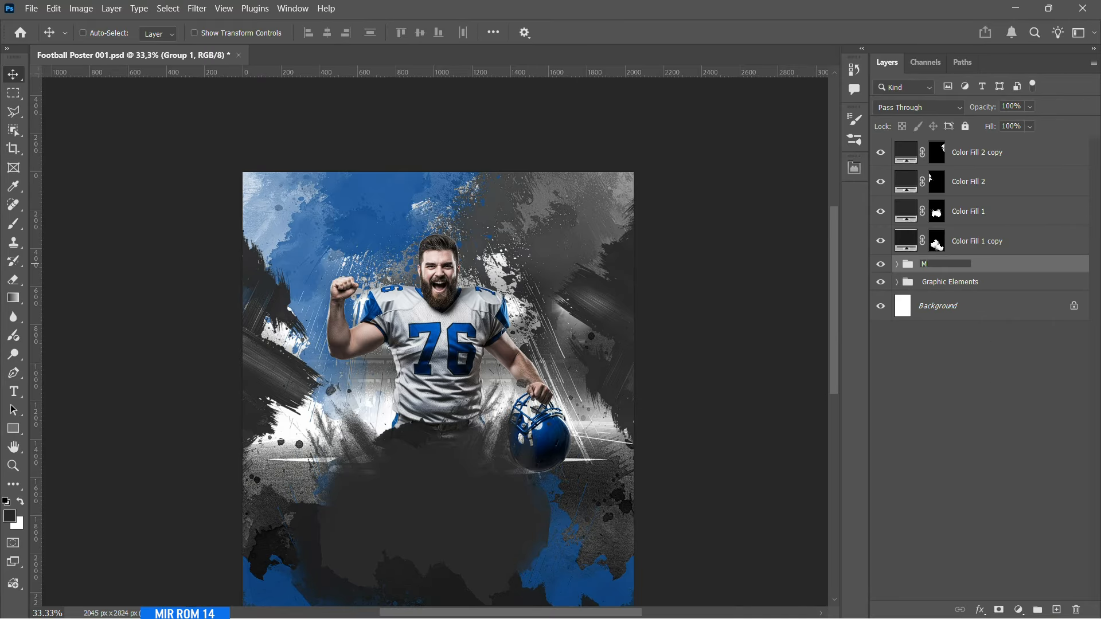
text(Model)
- Group the four Color Fill layers above the Model group and name the group Graphic Elements
click(964, 247)
shift+click(963, 152)
key(ctrl+g)
double_click(941, 147)
text(Graphic Elements)
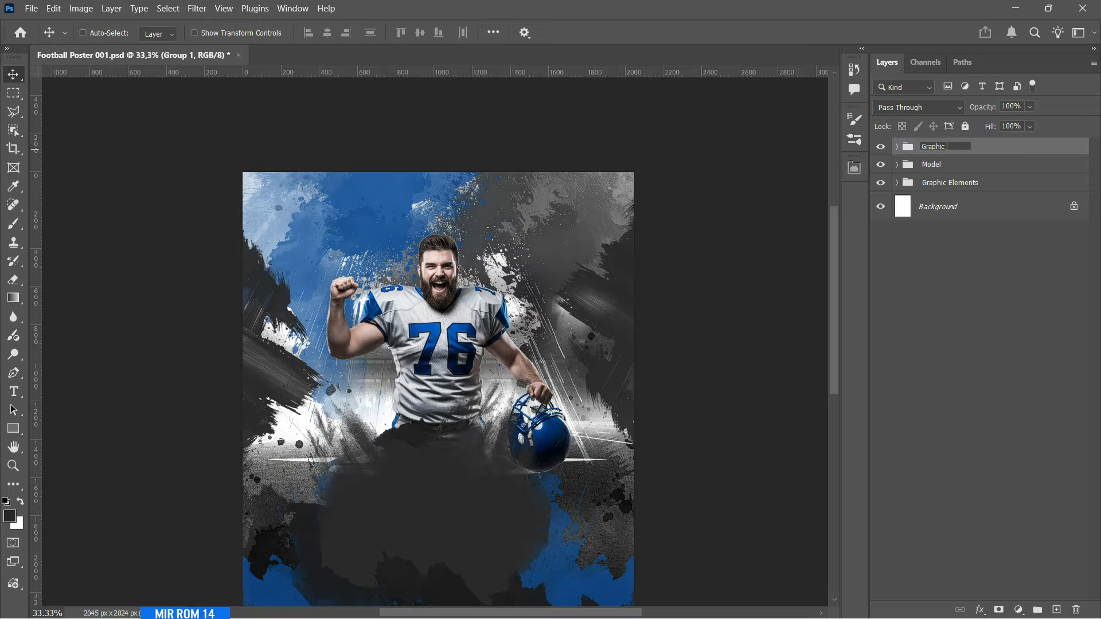
key(Return)
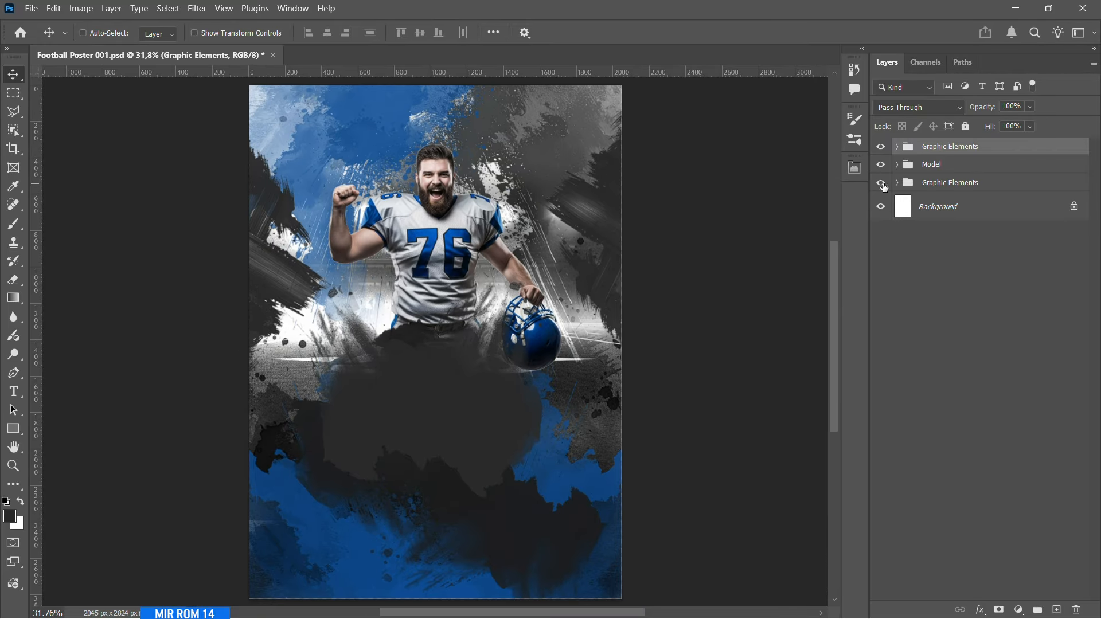
- Duplicate the Color Fill 1 layer and move the copy directly below Abs E Paint Art copy 2 in the lower Graphic Elements group
click(896, 183)
click(992, 206)
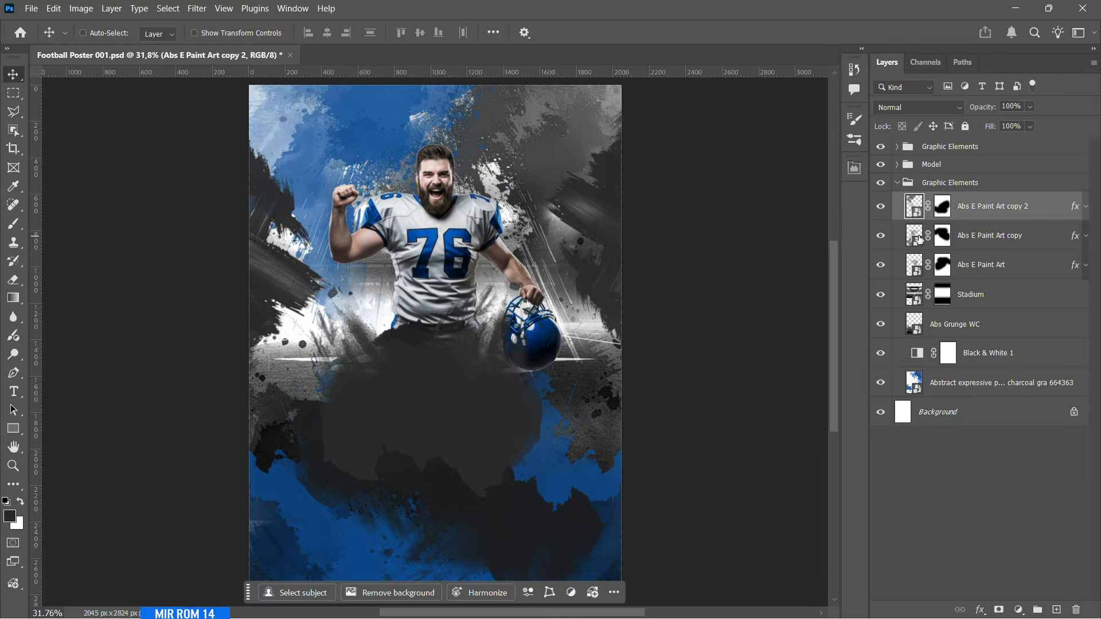
click(977, 188)
click(896, 146)
click(881, 229)
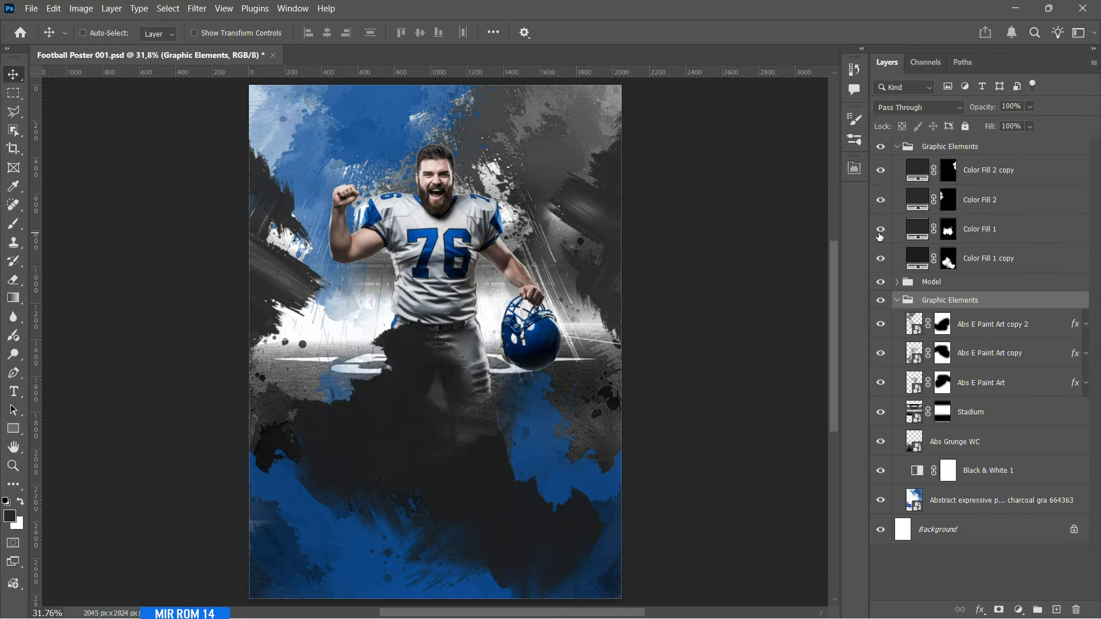
click(880, 229)
click(1002, 240)
key(ctrl+j)
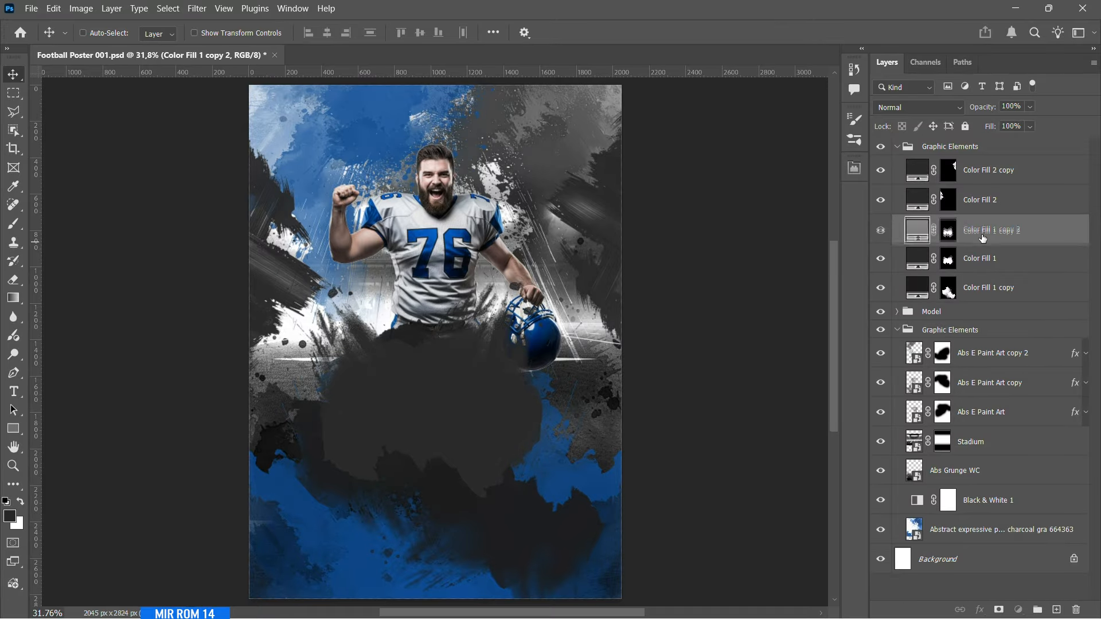
drag(948, 233, 969, 347)
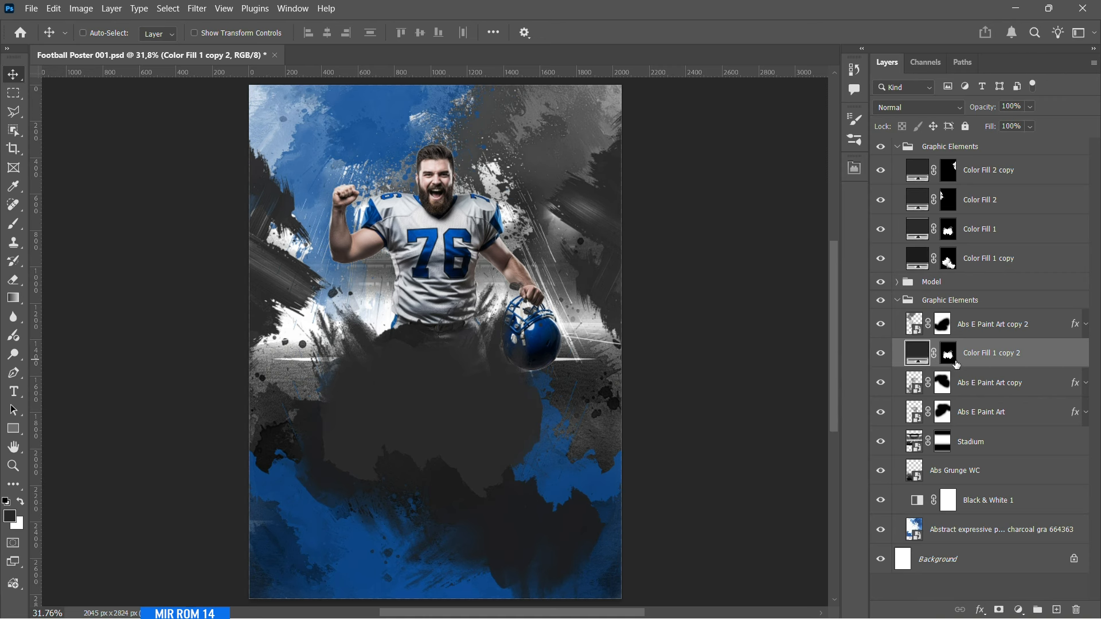
- Move the Color Fill 1 copy behind the player's head, flip it vertically, scale it to about 87% and place it near the poster's top edge
drag(531, 385, 529, 146)
key(ctrl+t)
right_click(509, 203)
click(546, 495)
drag(528, 171, 574, 175)
key(ctrl+;)
drag(630, 228, 607, 213)
drag(546, 169, 546, 153)
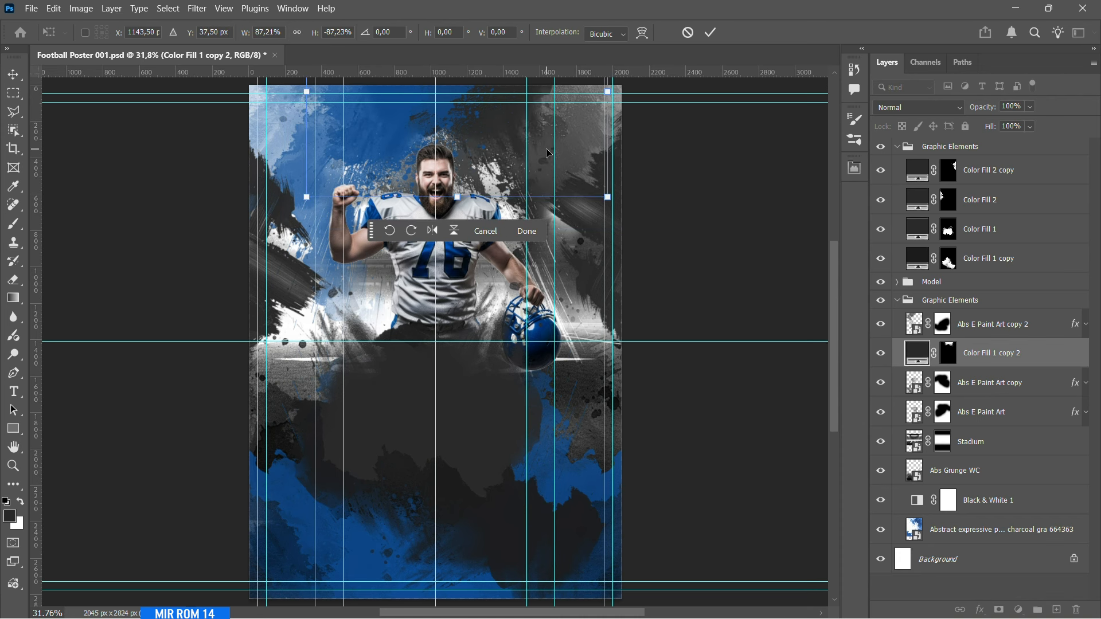
key(Return)
- Change the fill color of the duplicated splash behind the player's head to hex 242424
double_click(917, 353)
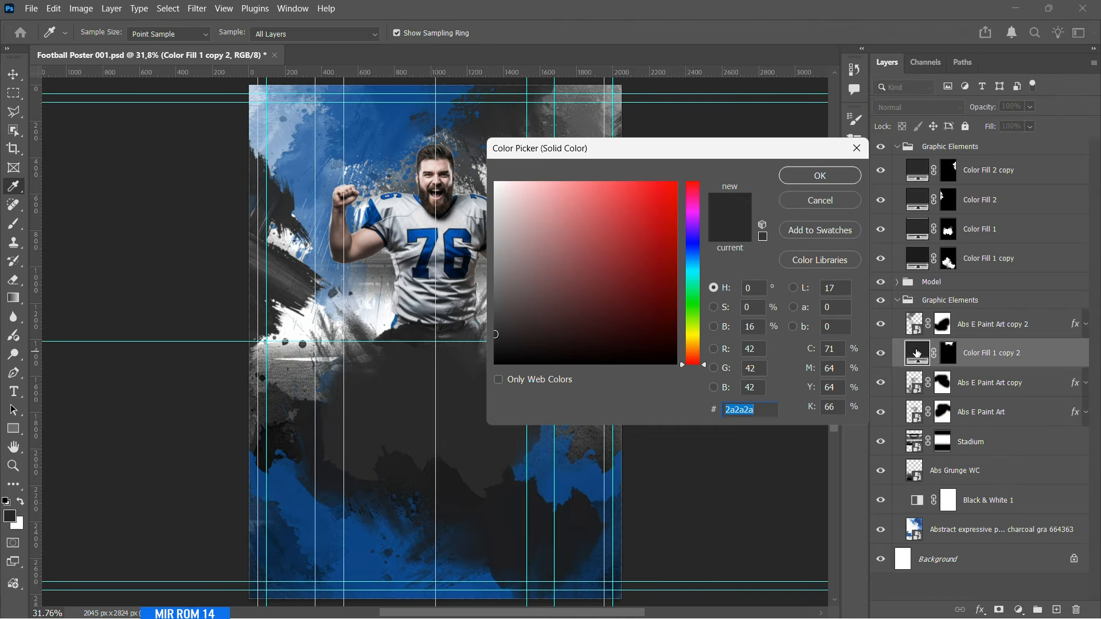
drag(576, 154, 698, 142)
click(619, 327)
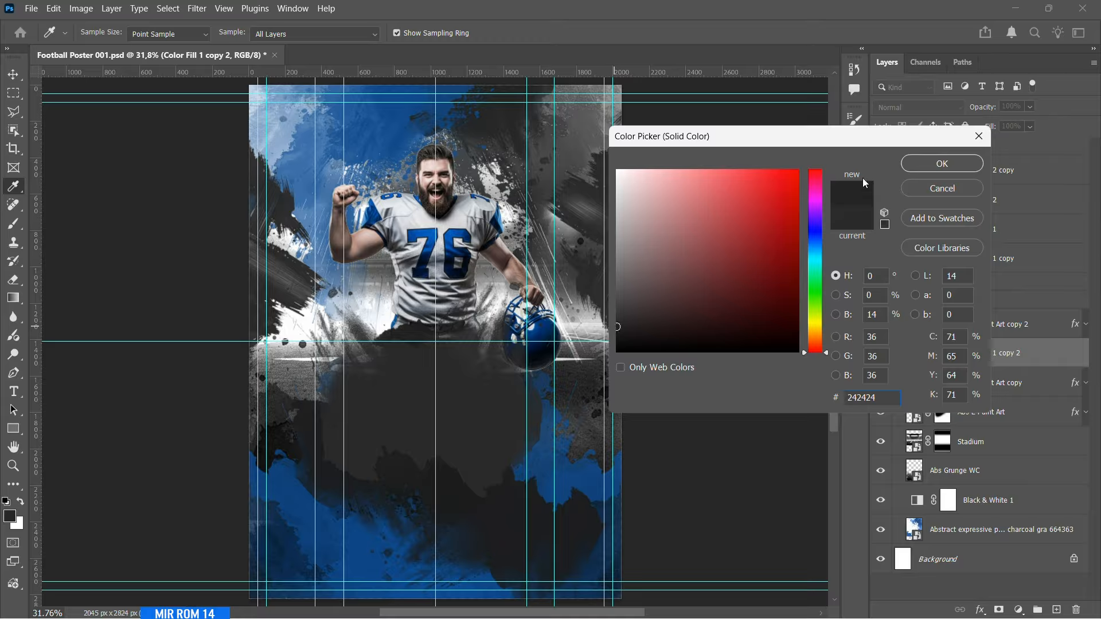
click(942, 164)
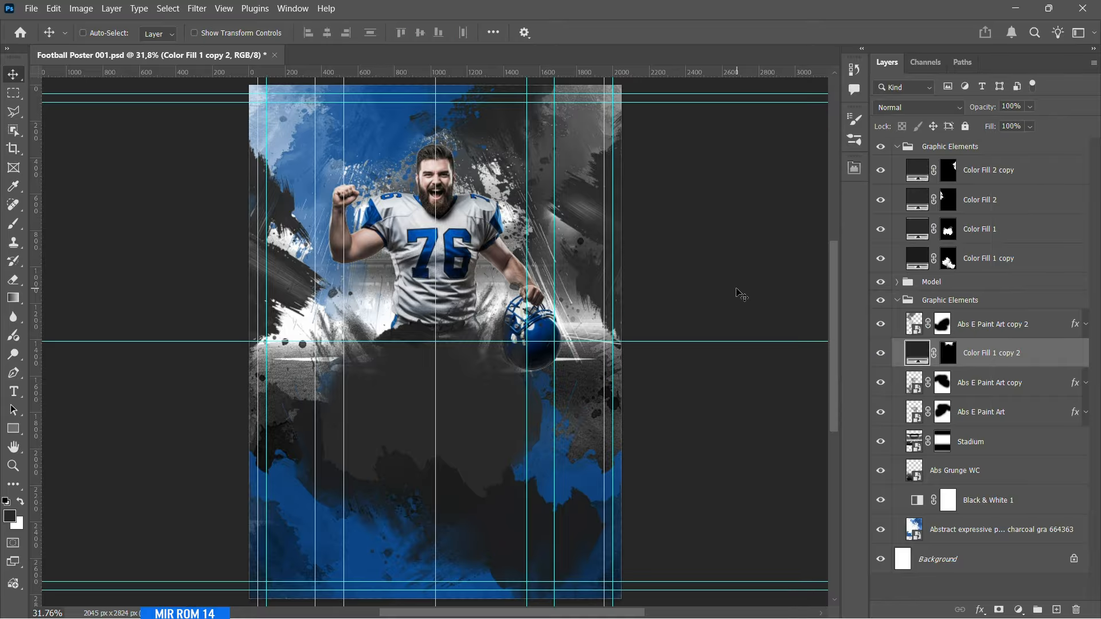
scroll(484, 203, up, 2)
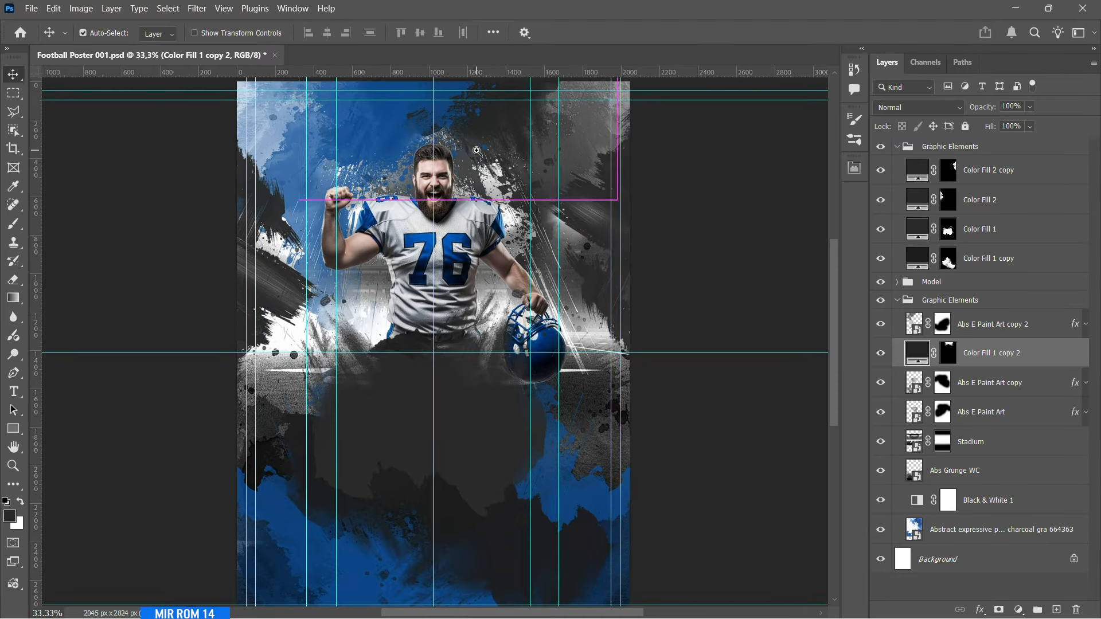
- Set the Vibrance of the player's Color and vibrance 1 adjustment to -49 and compare the player with the adjustment off and on
click(897, 282)
double_click(929, 305)
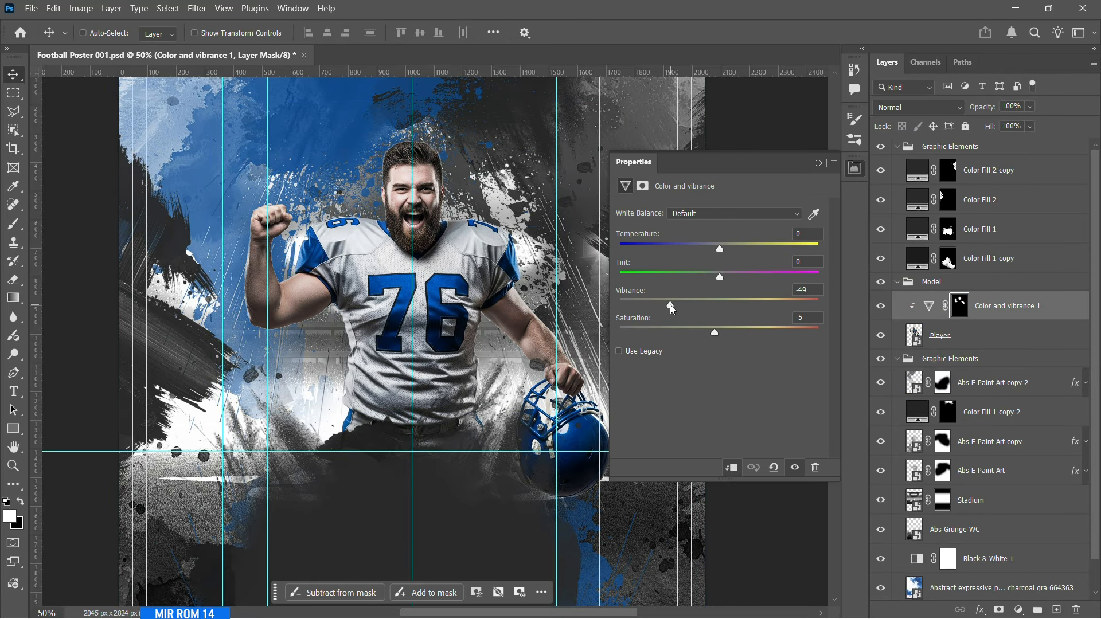
click(821, 164)
click(881, 307)
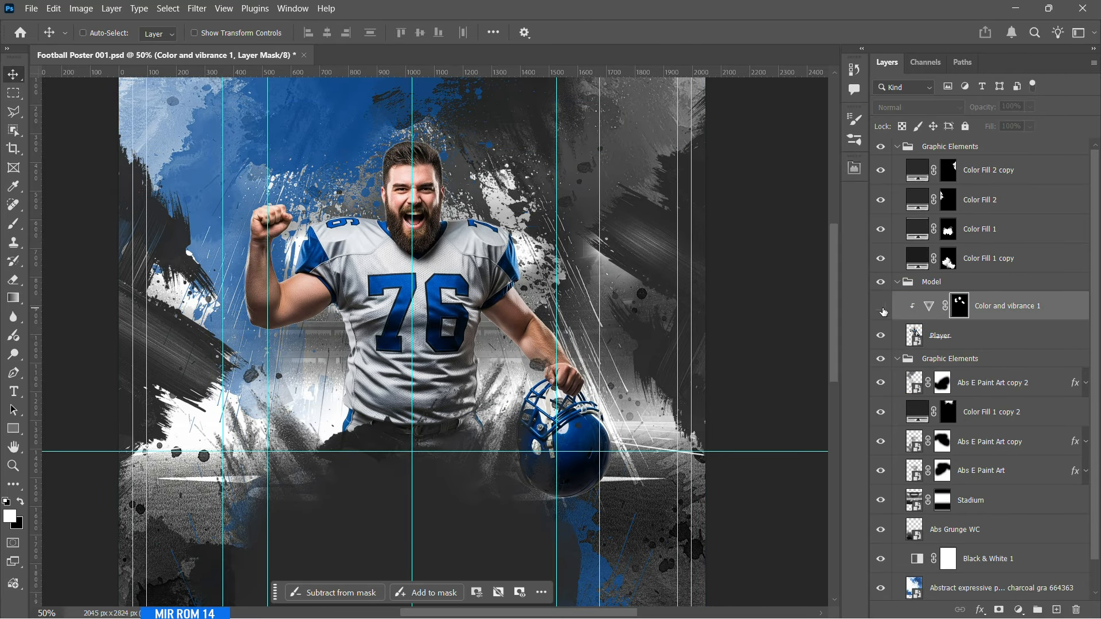
click(881, 306)
- Collapse the Model group and both Graphic Elements groups, and select the upper Graphic Elements group
click(897, 281)
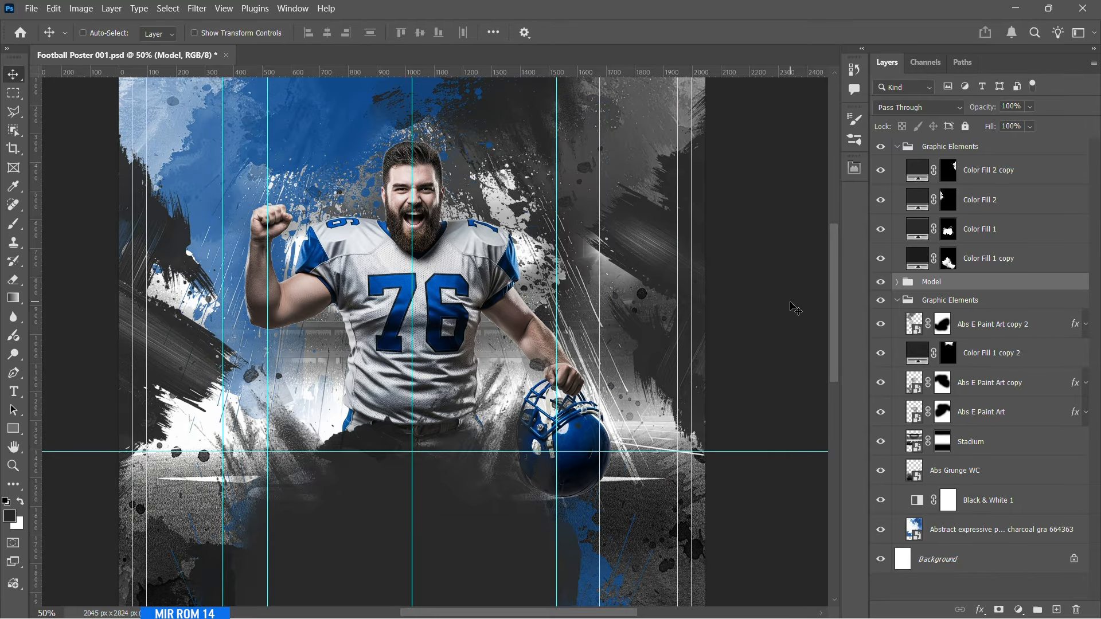
click(897, 300)
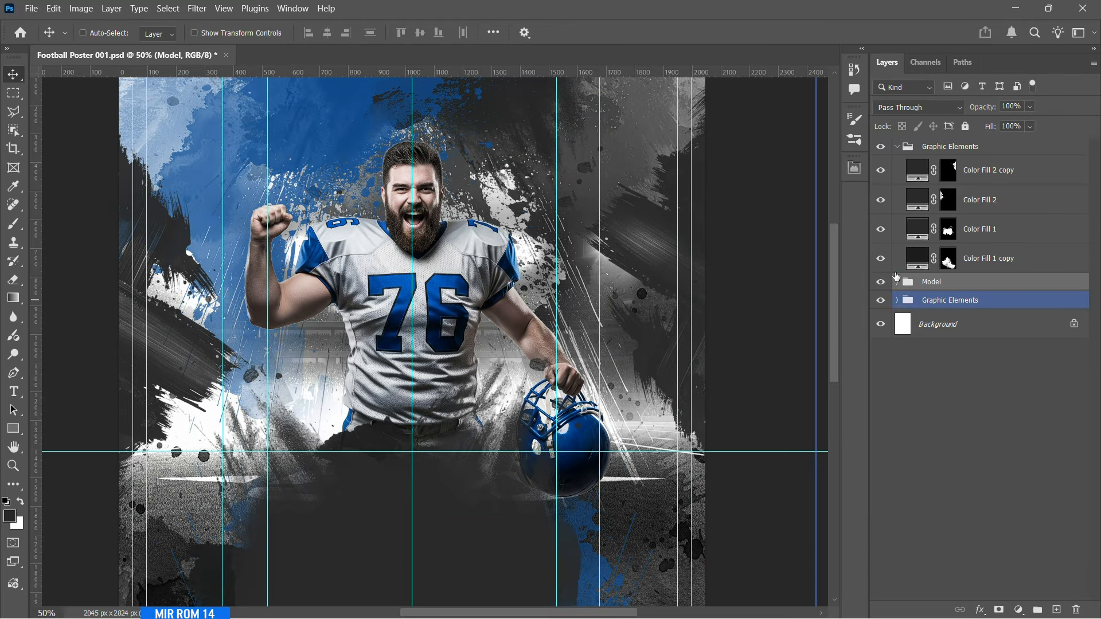
click(897, 146)
click(908, 148)
- Add the centred text "BIG GAME" in the dark area below the player, using the Sports World font with tracking 0
scroll(765, 227, down, 8)
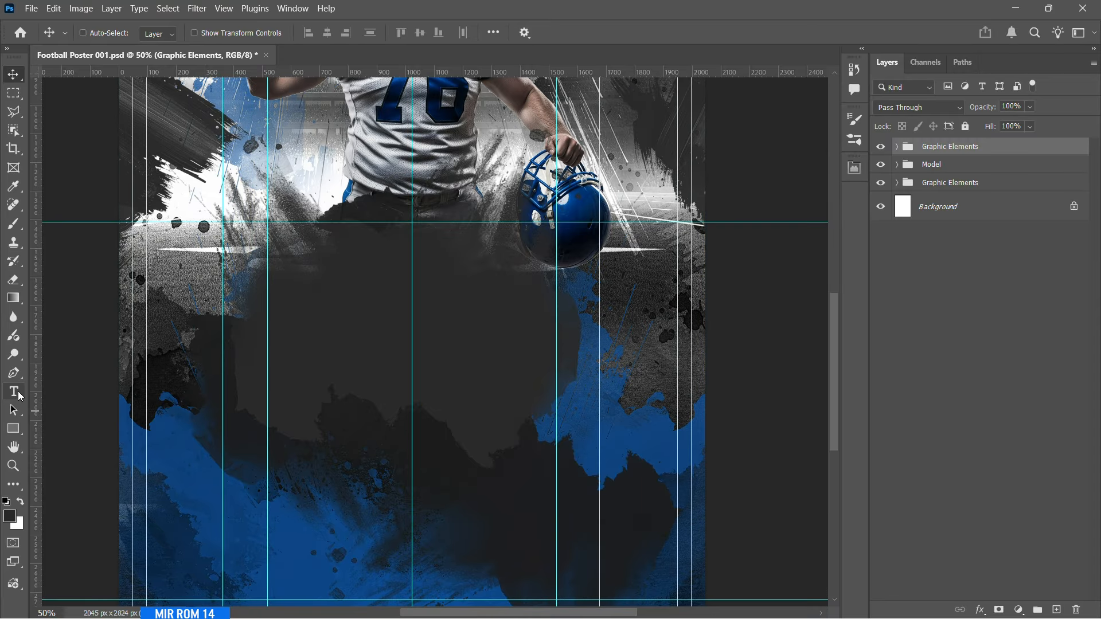
drag(18, 395, 68, 393)
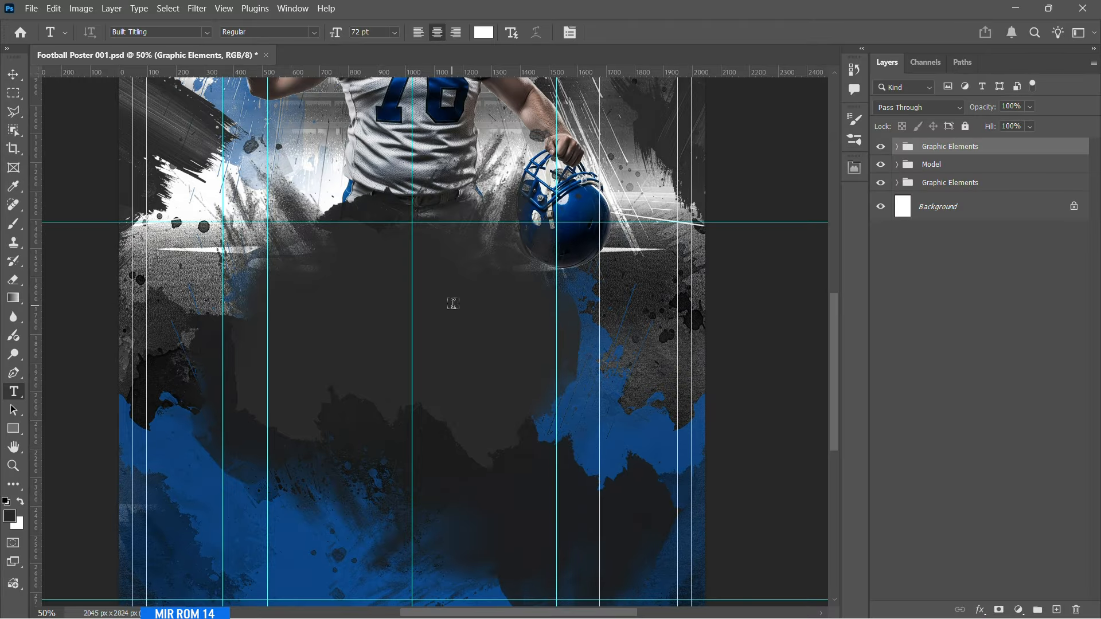
click(406, 307)
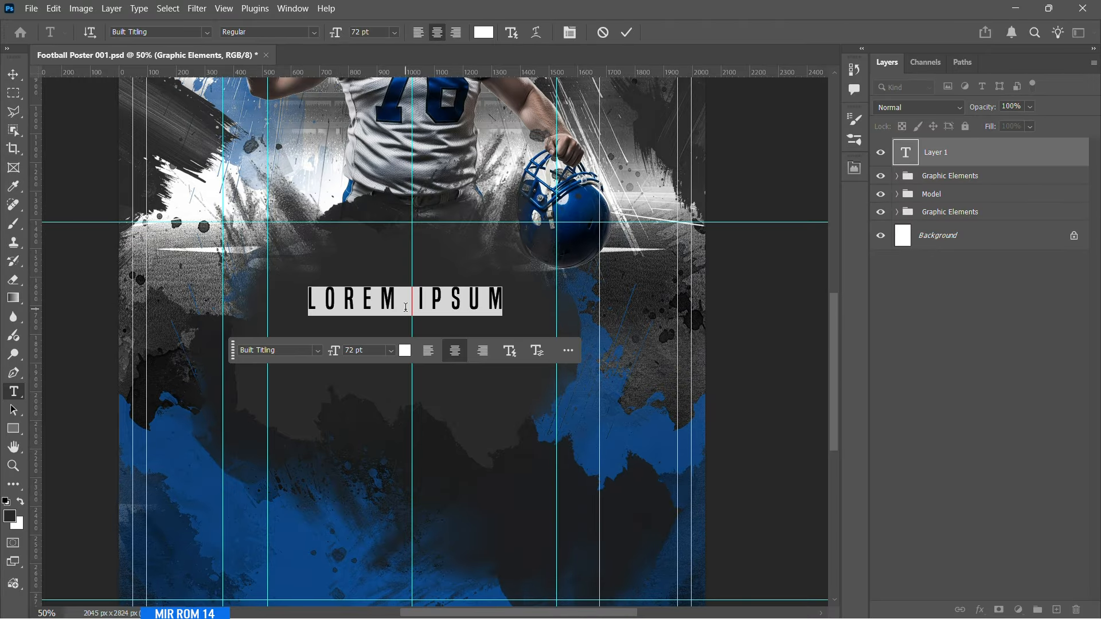
click(854, 169)
click(749, 247)
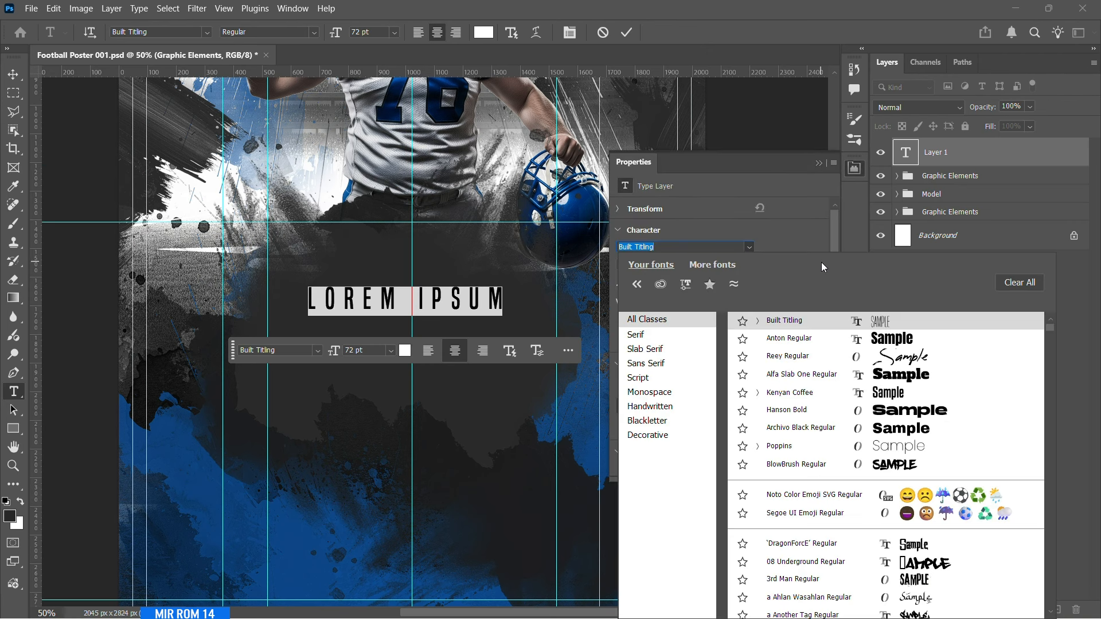
scroll(817, 370, up, 1)
click(811, 329)
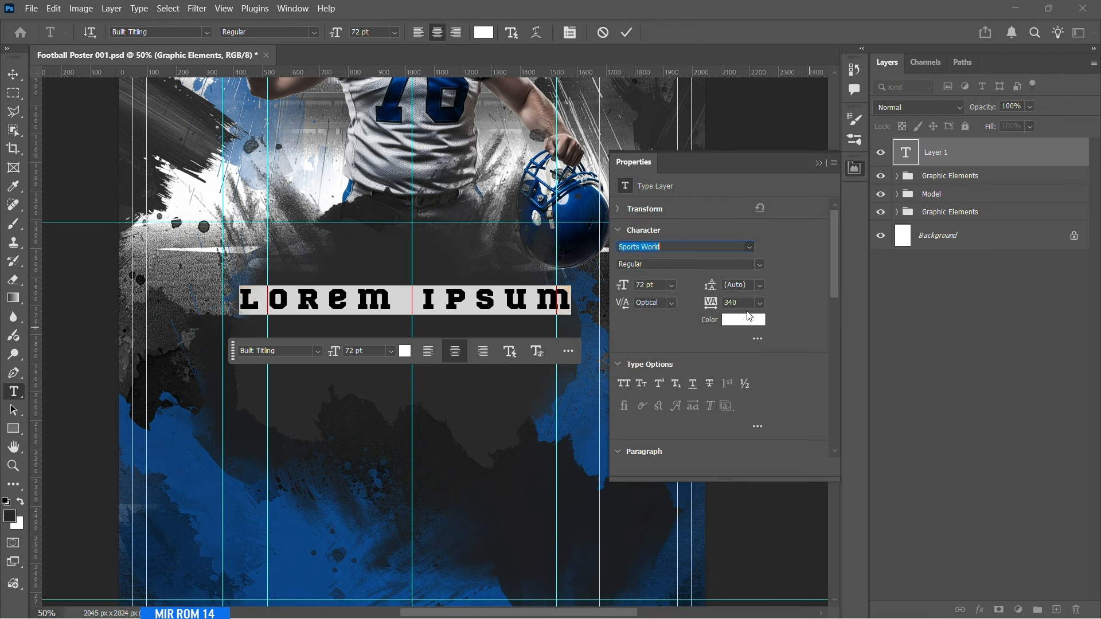
click(759, 304)
click(760, 396)
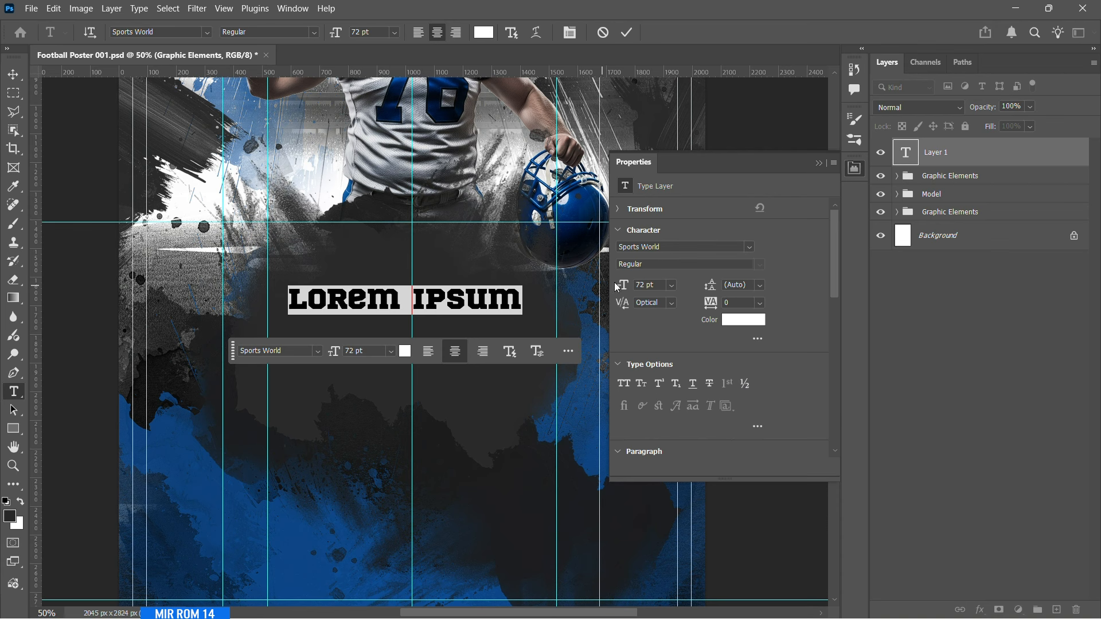
text(BIG GAME)
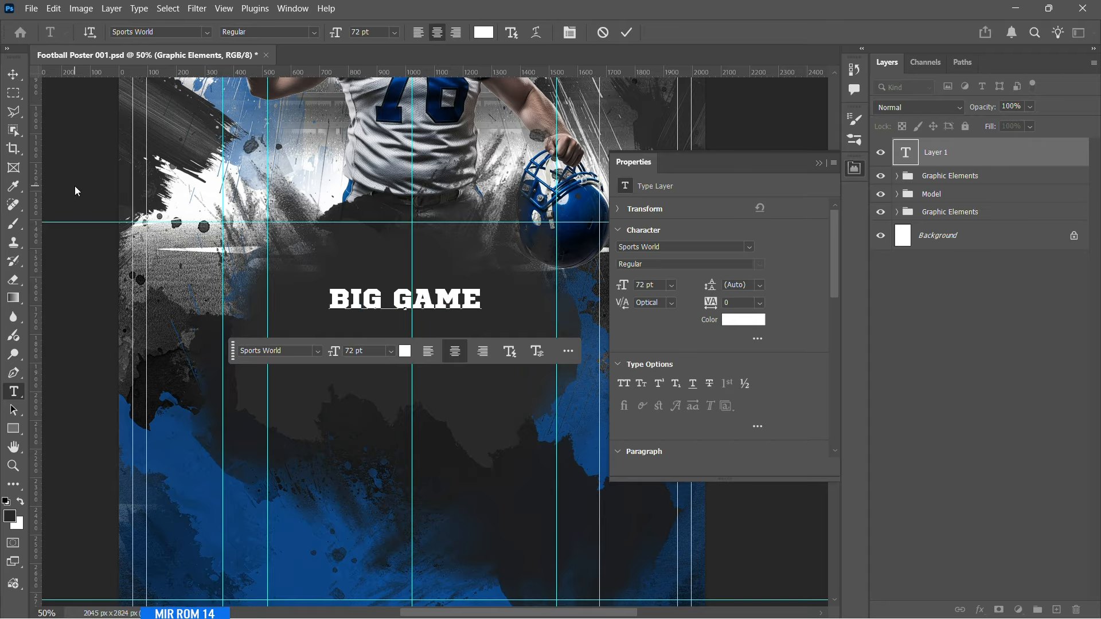
- Enlarge the BIG GAME text to 132 pt and reposition it beneath the player's belt
click(14, 80)
drag(623, 287, 664, 286)
drag(490, 301, 500, 297)
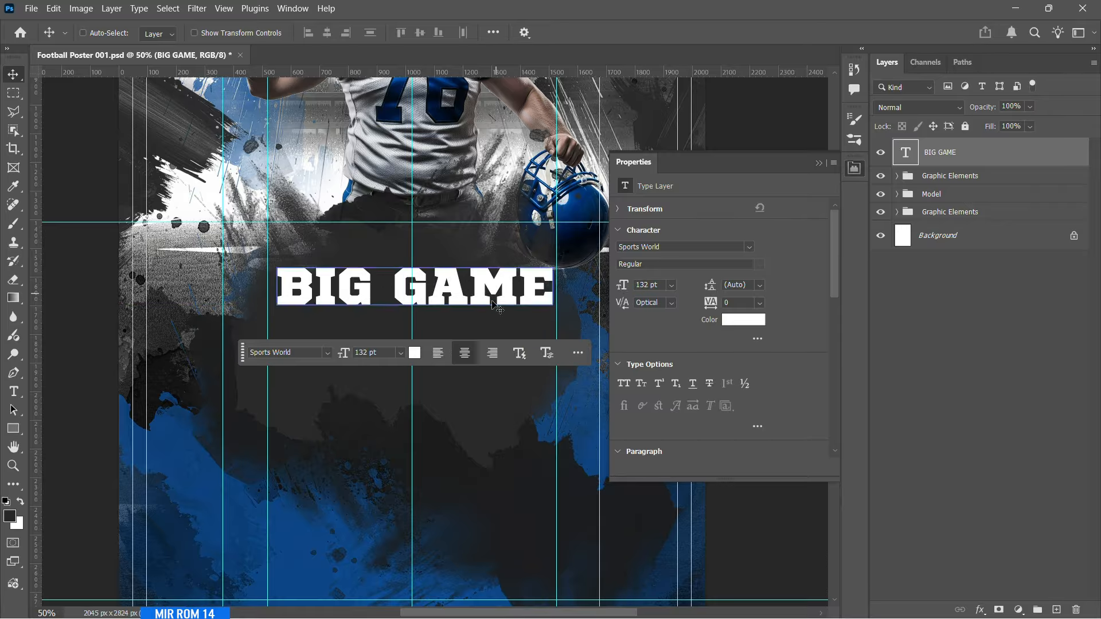
- Convert the BIG GAME text layer to dynamic text of the Block type
right_click(1033, 153)
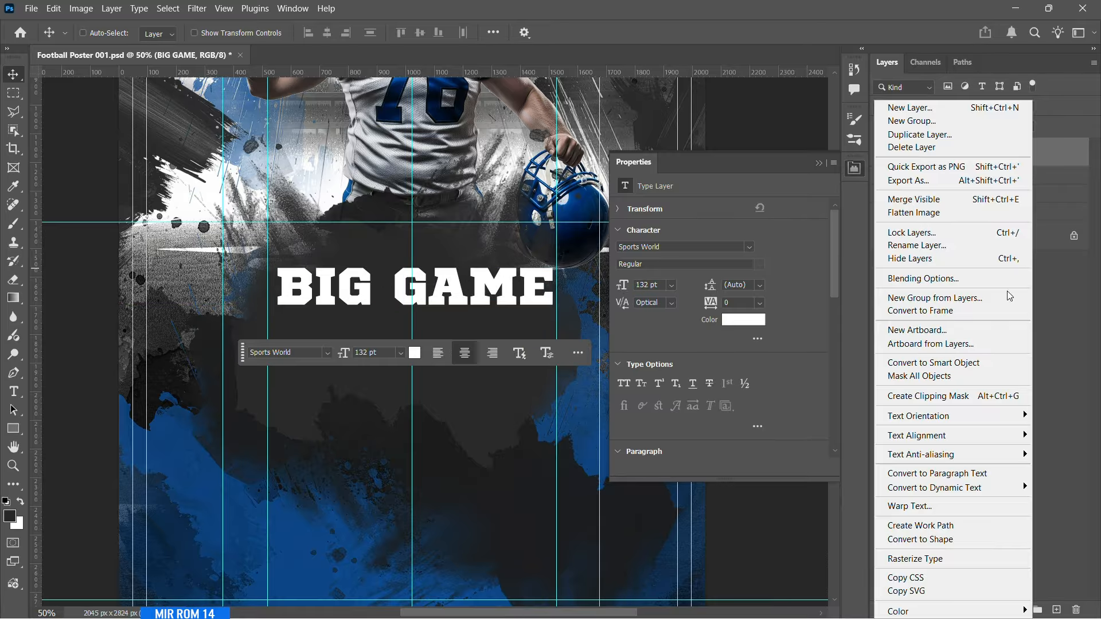
mouse_move(959, 492)
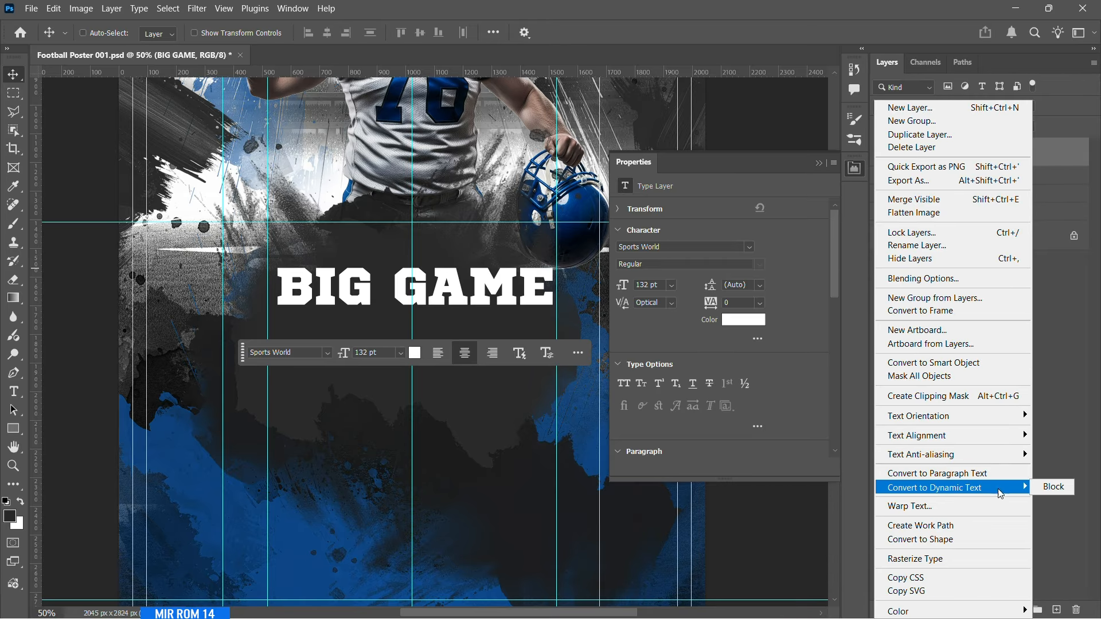
click(1055, 488)
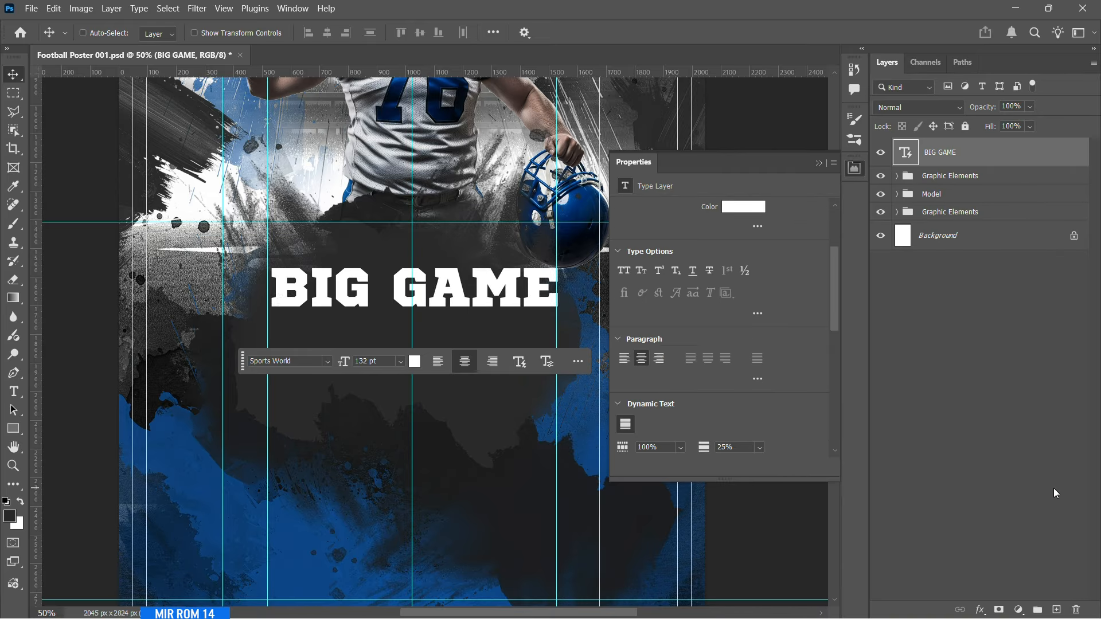
- Split the BIG GAME title into two lines, and enlarge and position it beneath the belt to span the inner vertical guides
double_click(480, 293)
drag(560, 297, 523, 217)
drag(362, 324, 261, 379)
drag(521, 379, 621, 436)
click(504, 328)
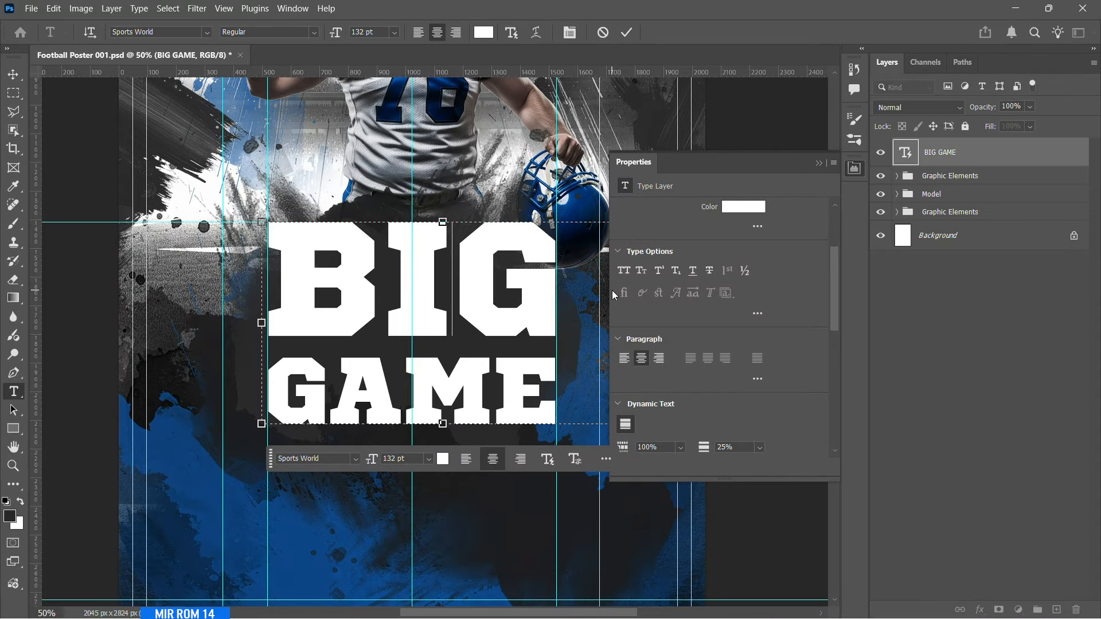
- Set the BIG GAME dynamic text's spacing between lines to 10%
scroll(833, 276, down, 5)
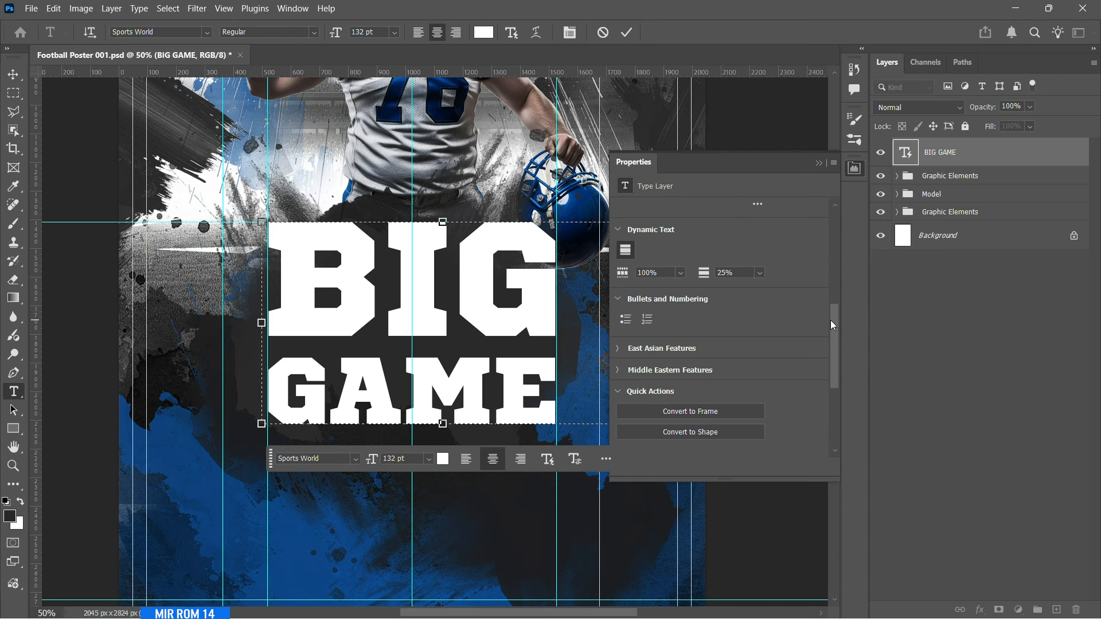
click(760, 274)
click(755, 287)
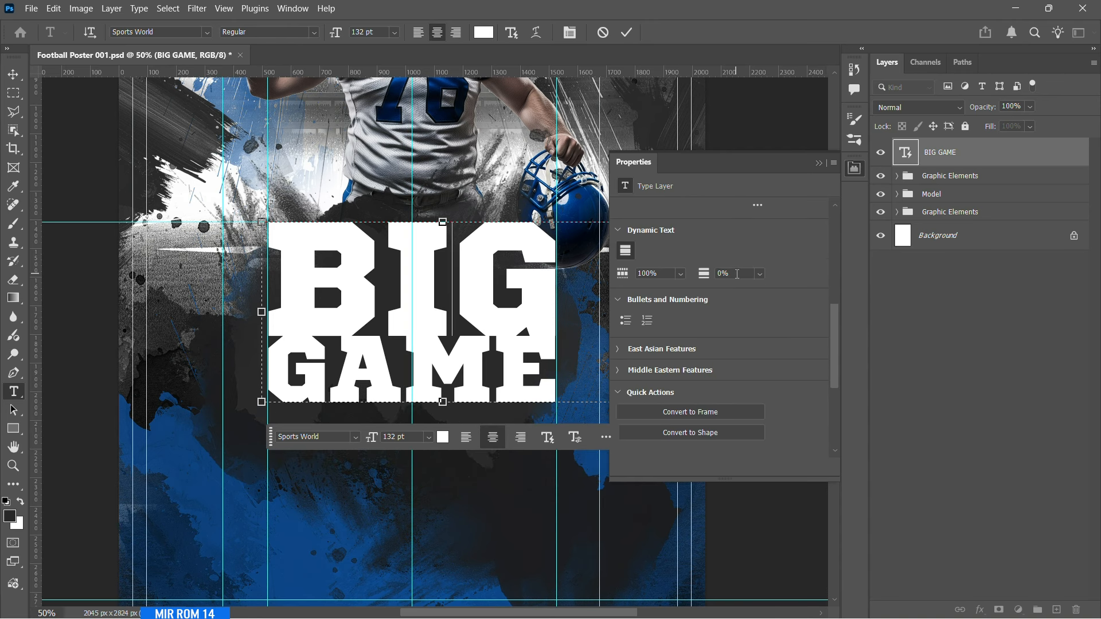
click(732, 273)
key(shift+Up)
text(5)
key(Return)
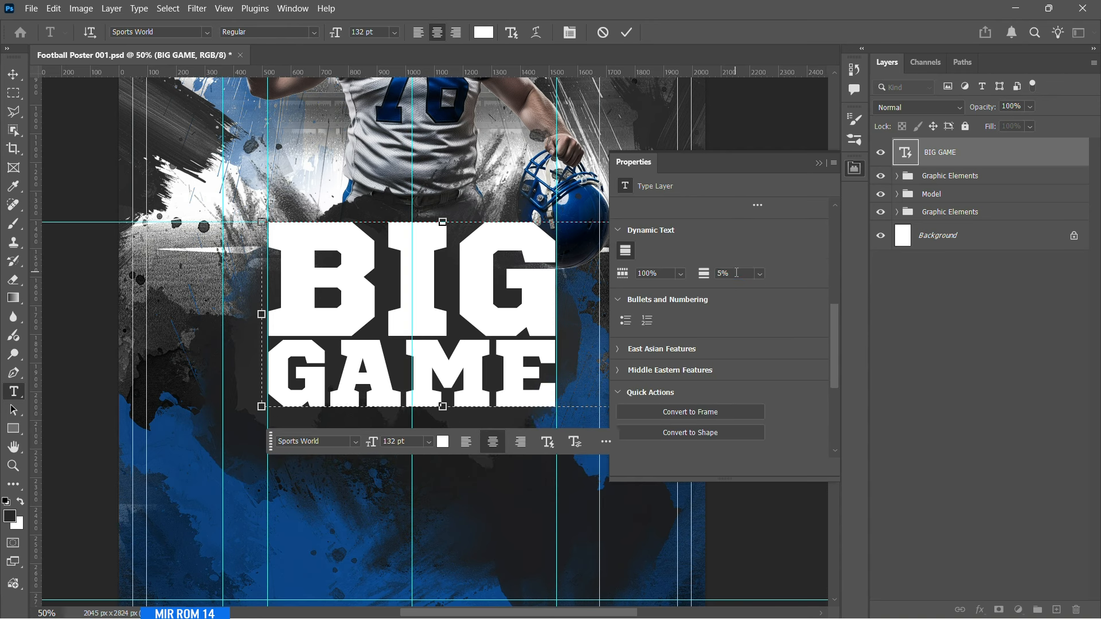
drag(735, 273, 715, 273)
key(Return)
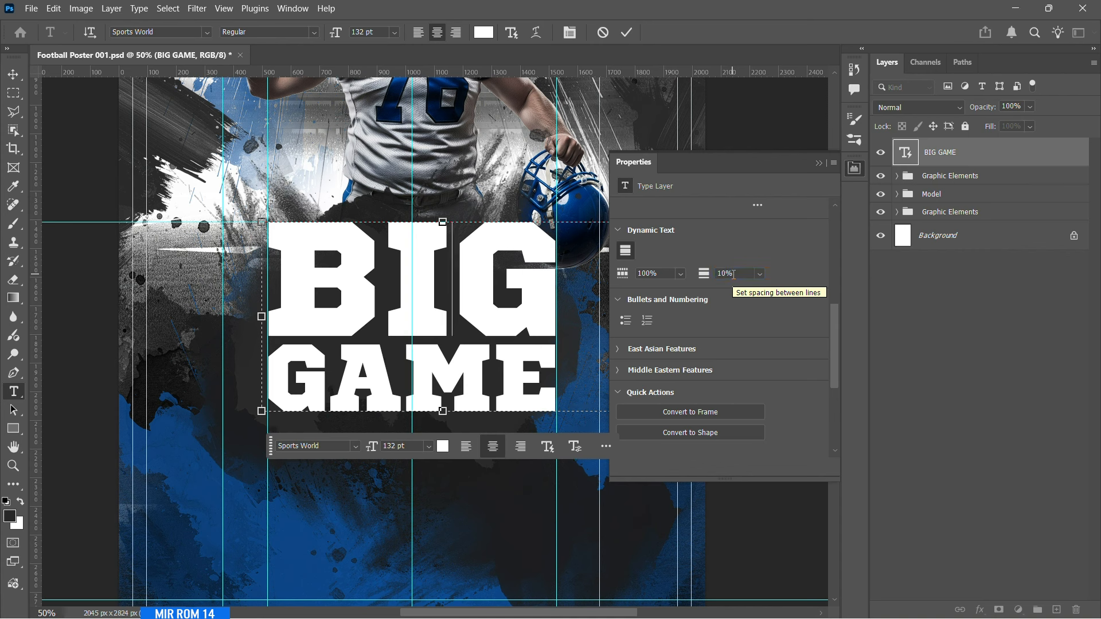
- Finish editing the BIG GAME title, centre it horizontally against the Background layer, and reselect only the title layer
click(13, 74)
drag(494, 299, 493, 298)
ctrl+click(948, 235)
click(328, 33)
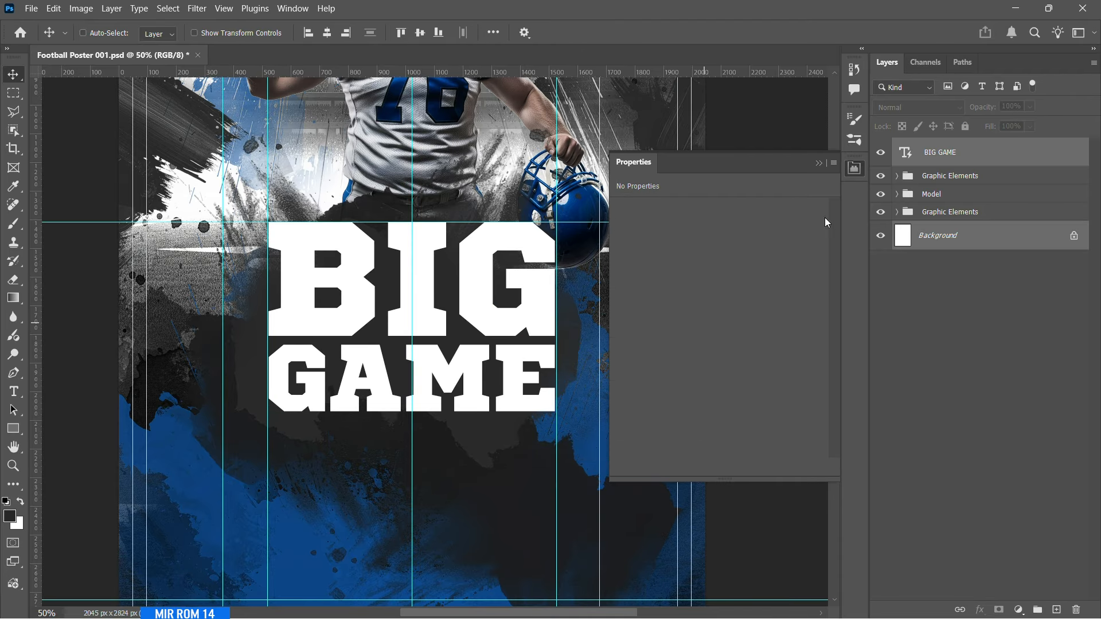
click(818, 163)
key(ctrl+t)
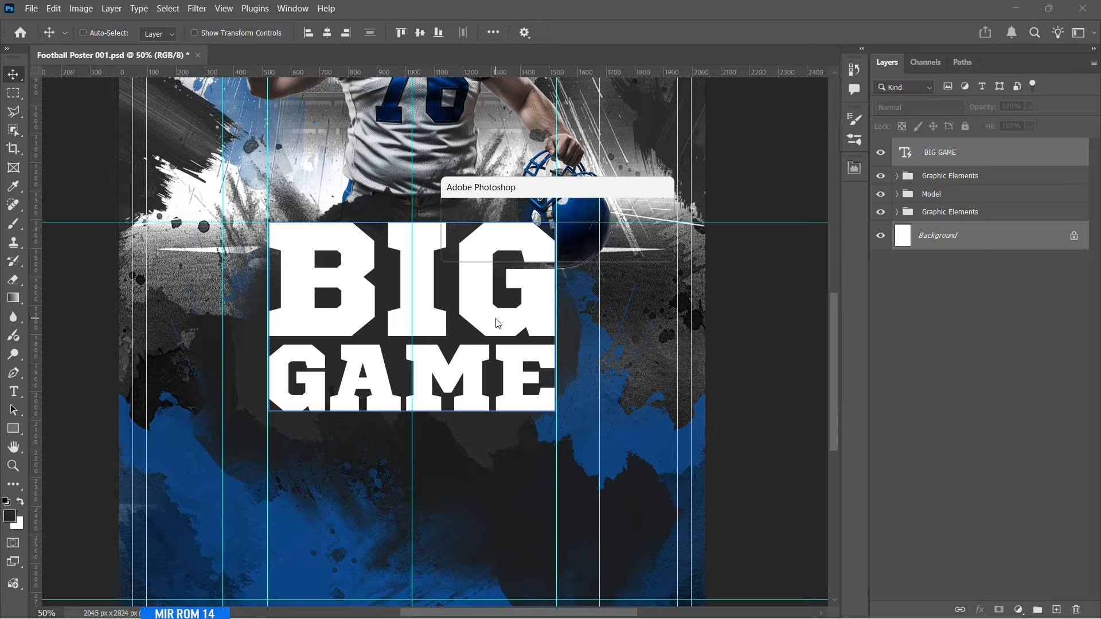
key(Return)
click(929, 157)
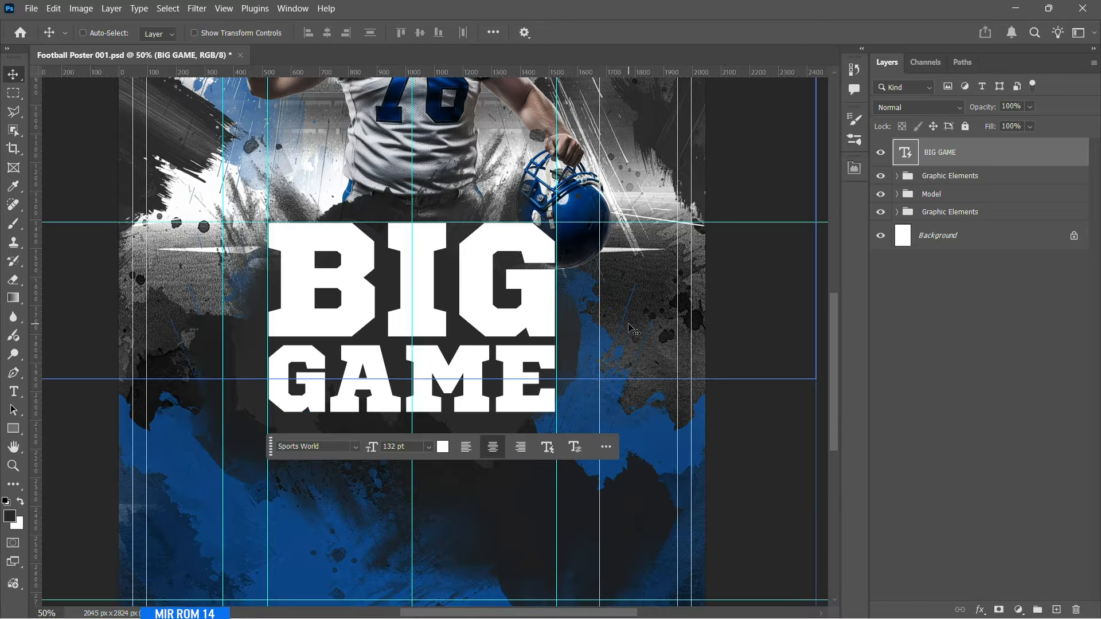
- Set the BIG GAME text's tracking to -75
drag(270, 454, 451, 562)
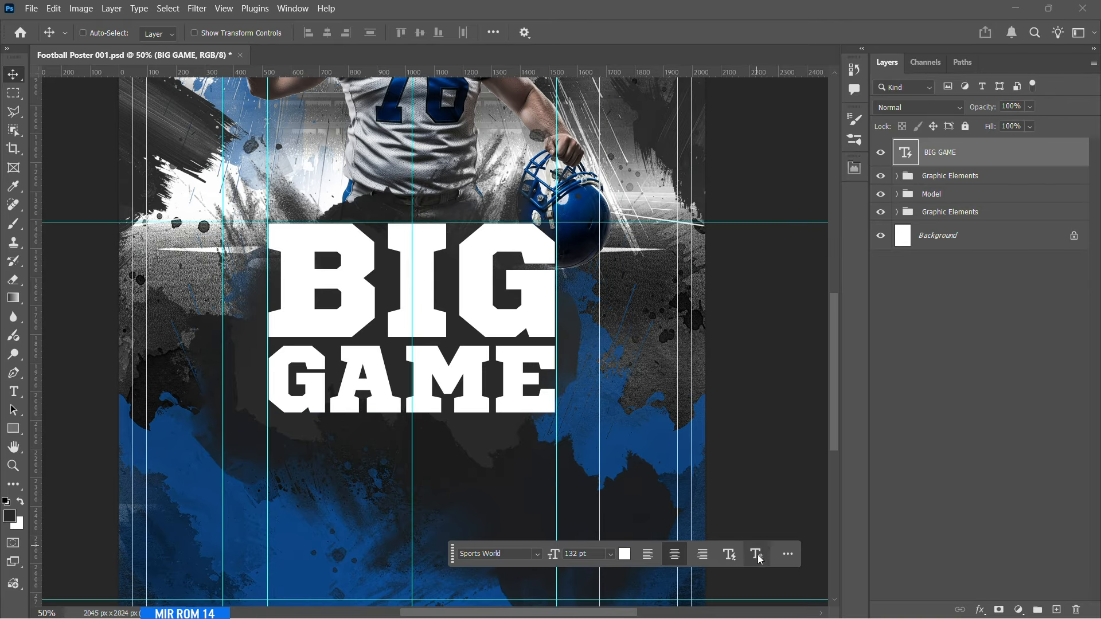
click(855, 168)
click(759, 302)
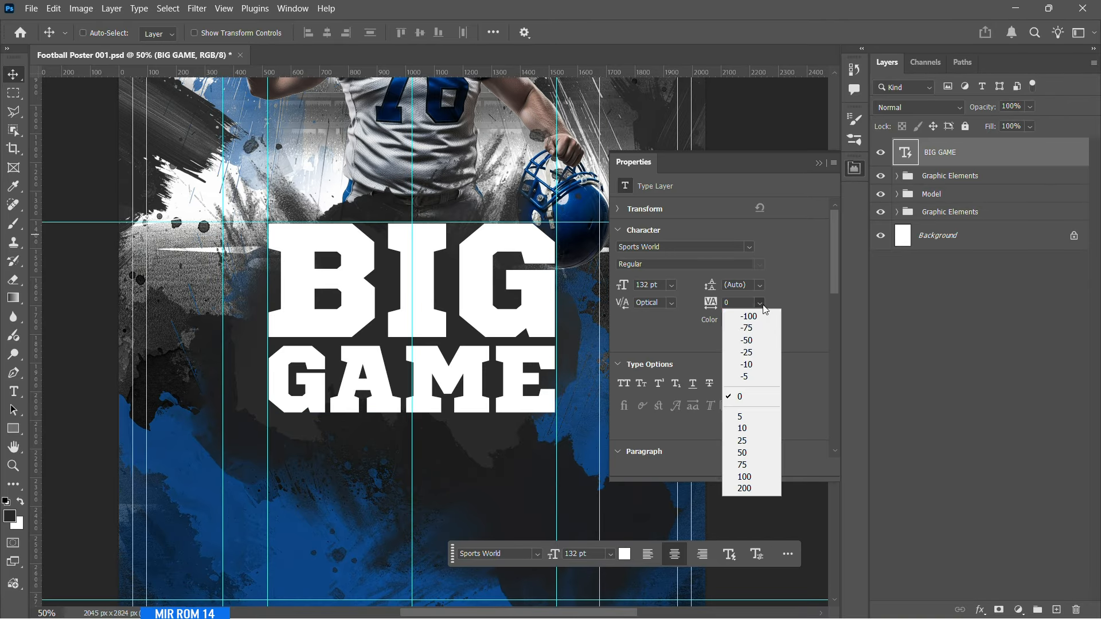
click(761, 333)
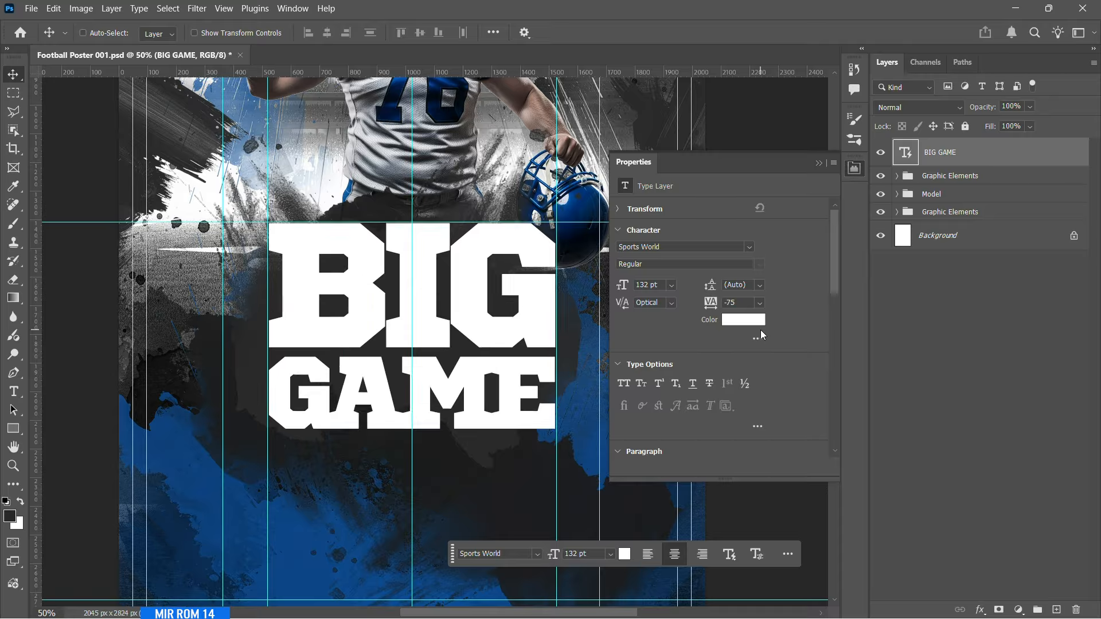
click(819, 162)
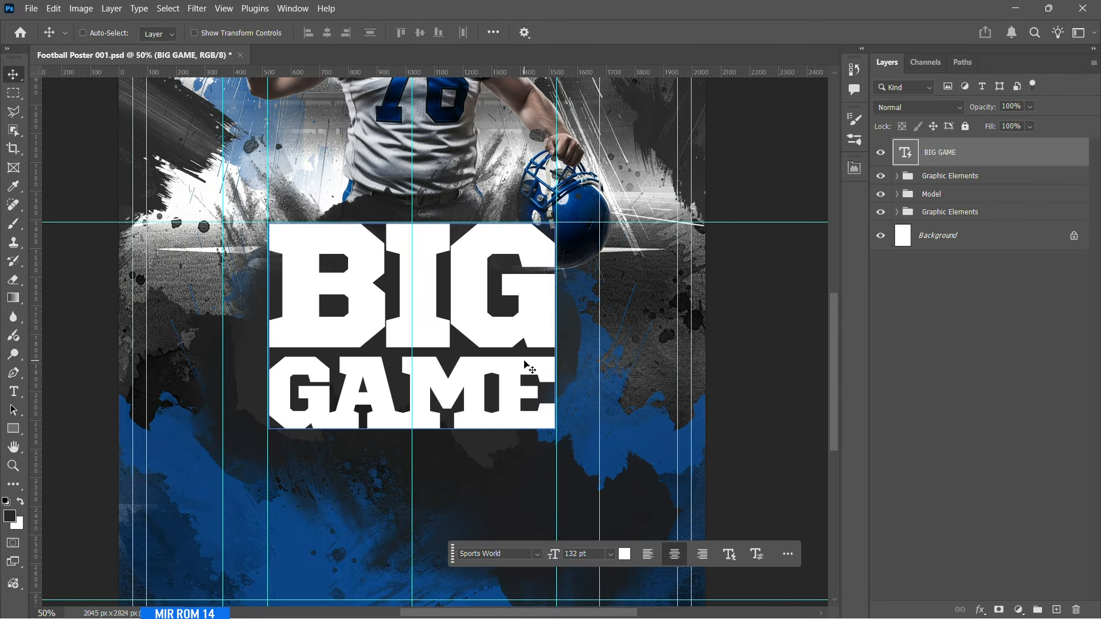
- Add a Drop Shadow to the BIG GAME layer with a 100° angle, 14 px distance and 3% spread, and collapse its effects list
drag(470, 613, 507, 616)
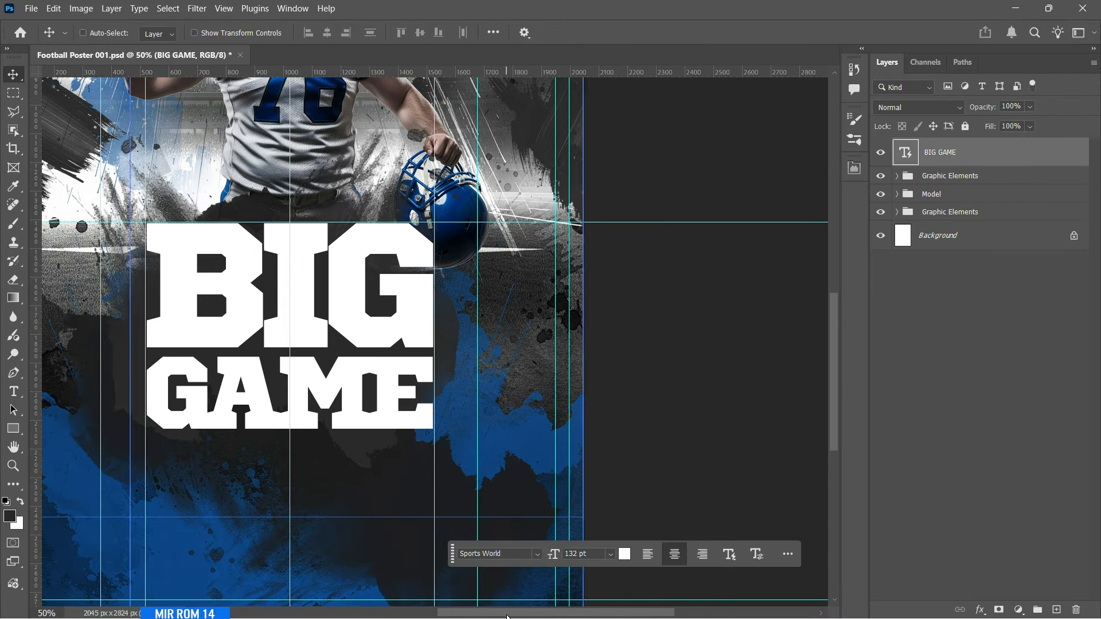
click(980, 610)
click(995, 605)
drag(602, 91, 667, 89)
click(569, 382)
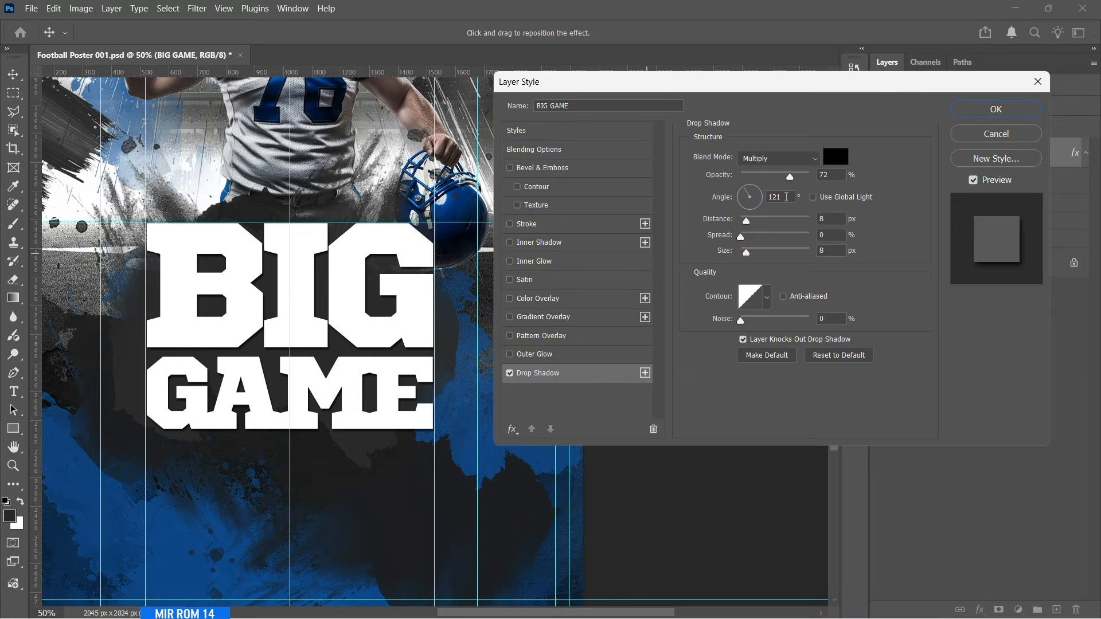
text(100)
double_click(826, 220)
text(14)
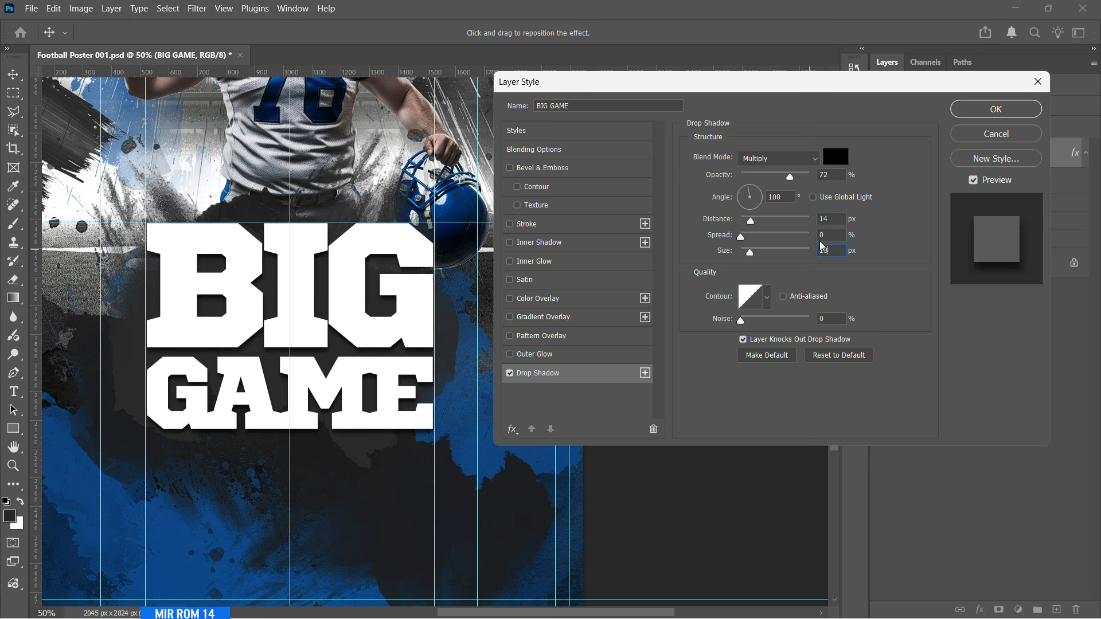
text(3)
click(969, 113)
click(1084, 154)
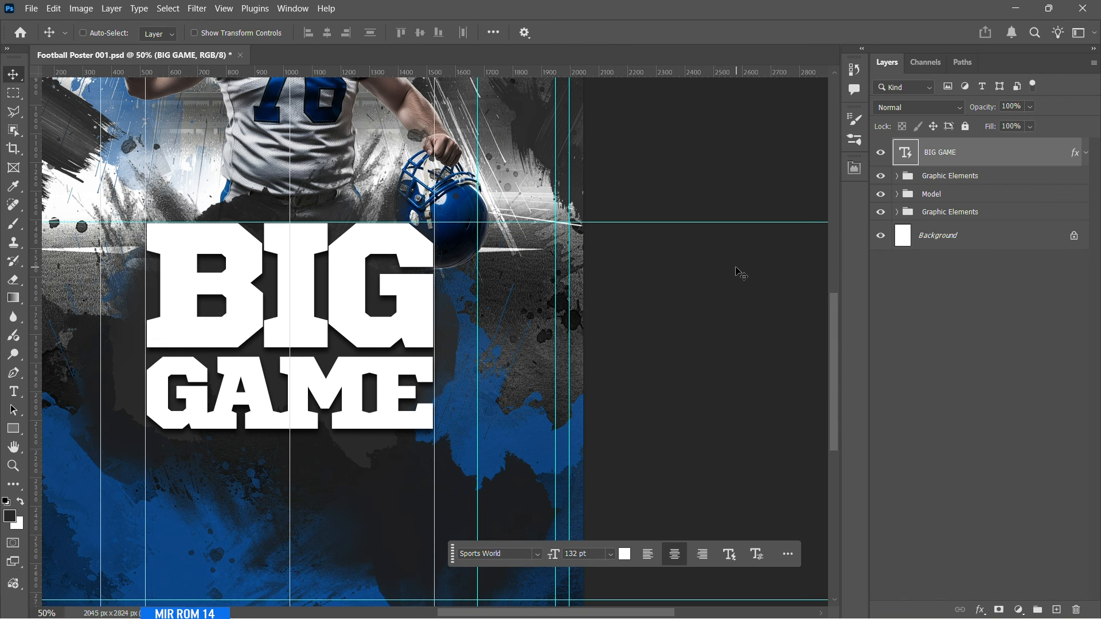
- Add a text layer above the upper Graphic Elements group, place it below the GAME line and set its size to 72 pt
scroll(609, 304, down, 3)
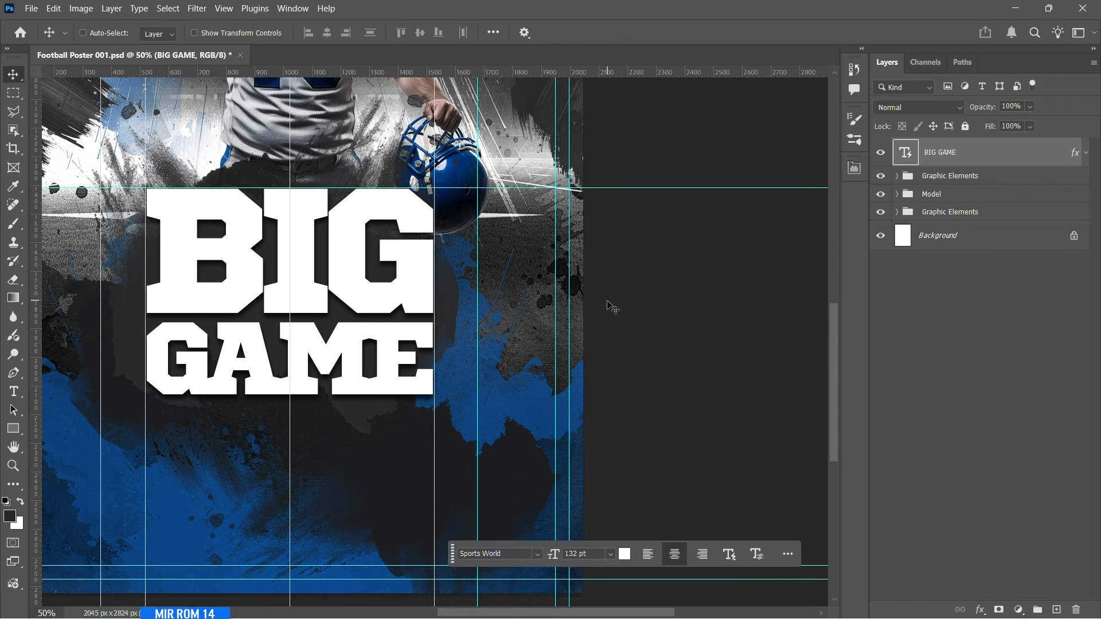
drag(572, 611, 536, 609)
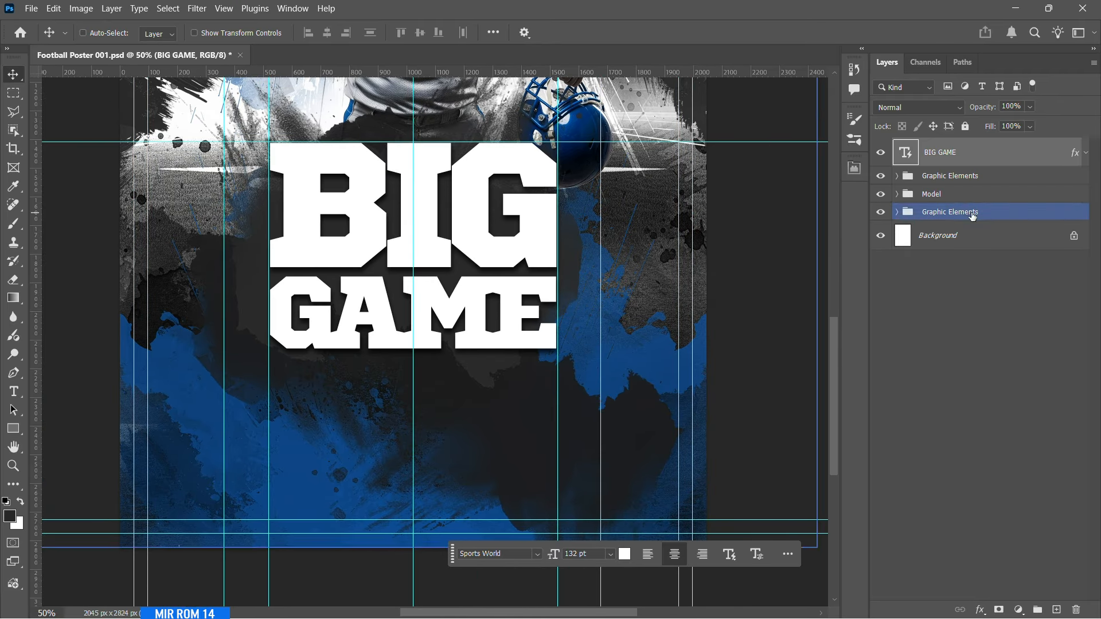
click(987, 178)
click(23, 393)
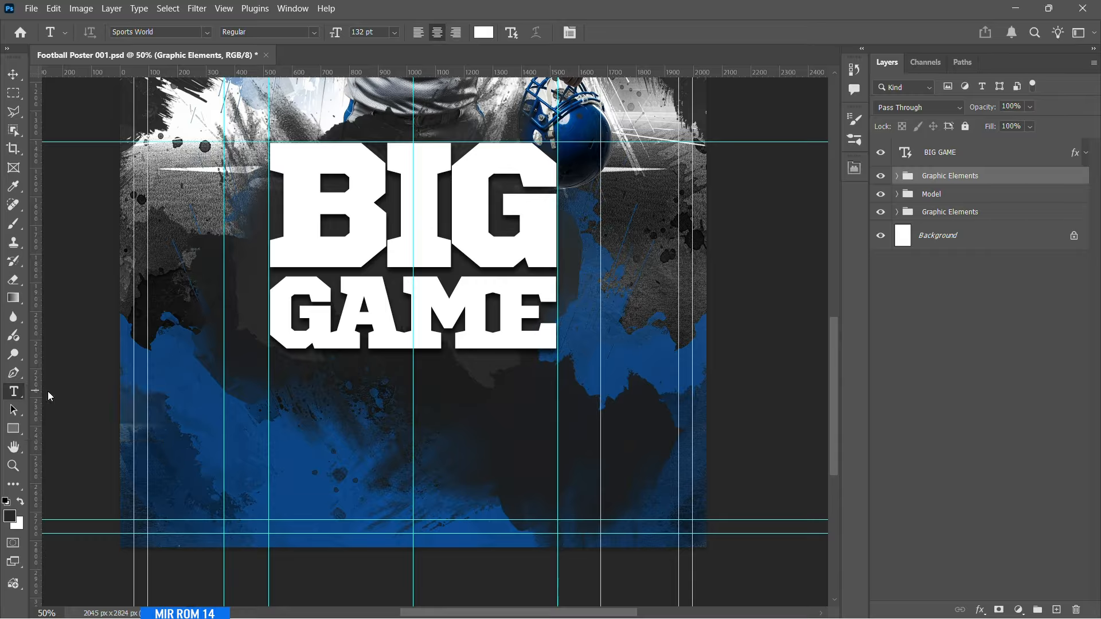
click(235, 430)
click(13, 74)
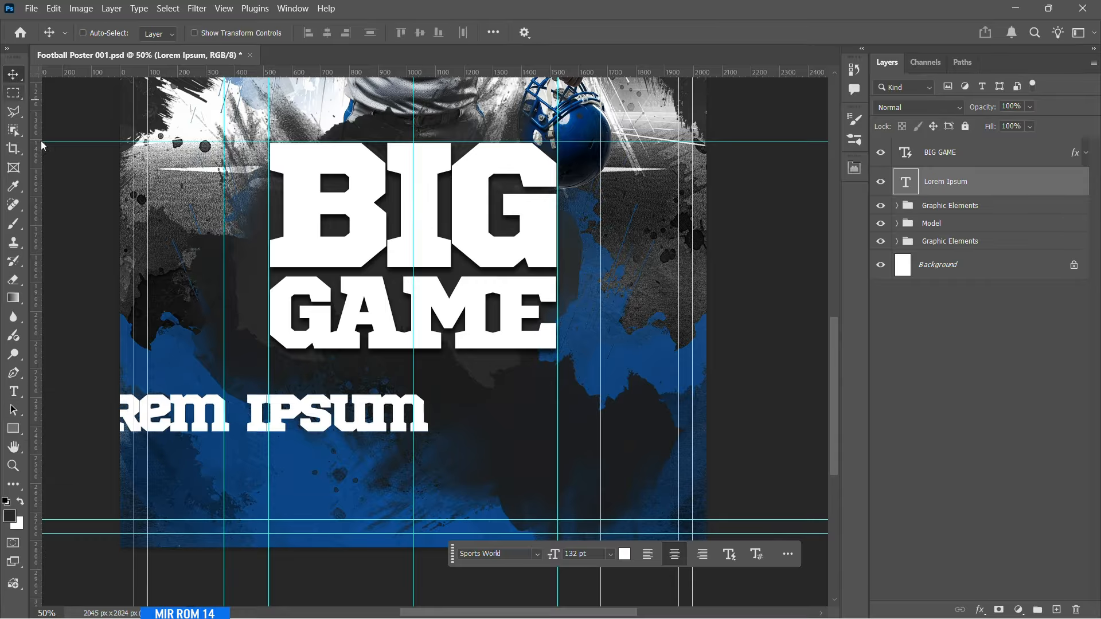
drag(183, 409, 290, 404)
click(610, 554)
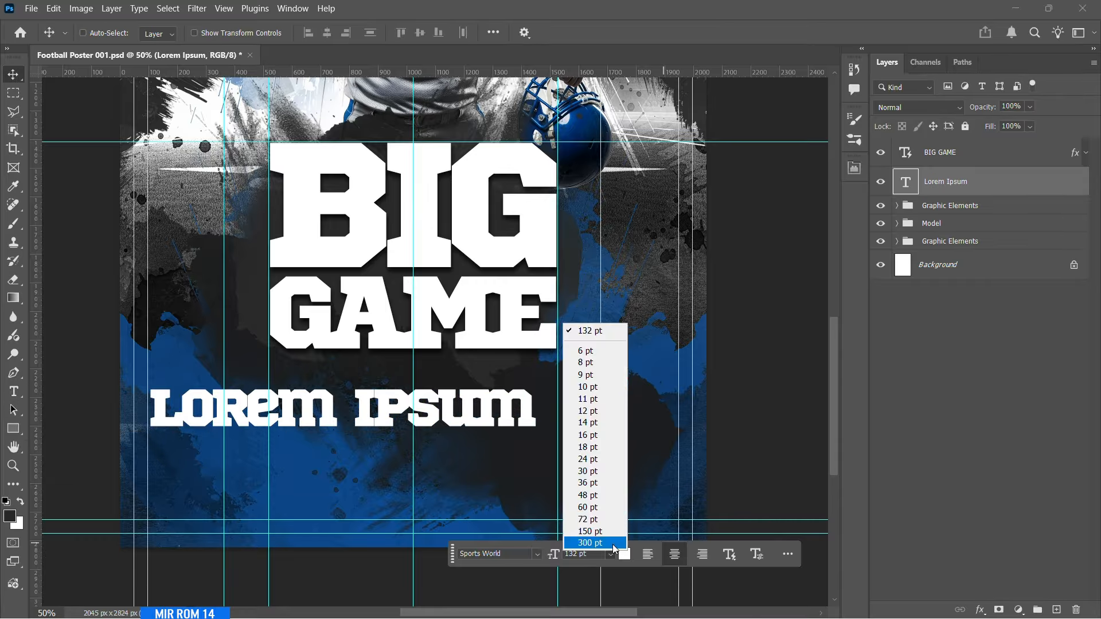
click(597, 544)
- Replace the placeholder text with "SUNDAY FEB 24"
double_click(905, 182)
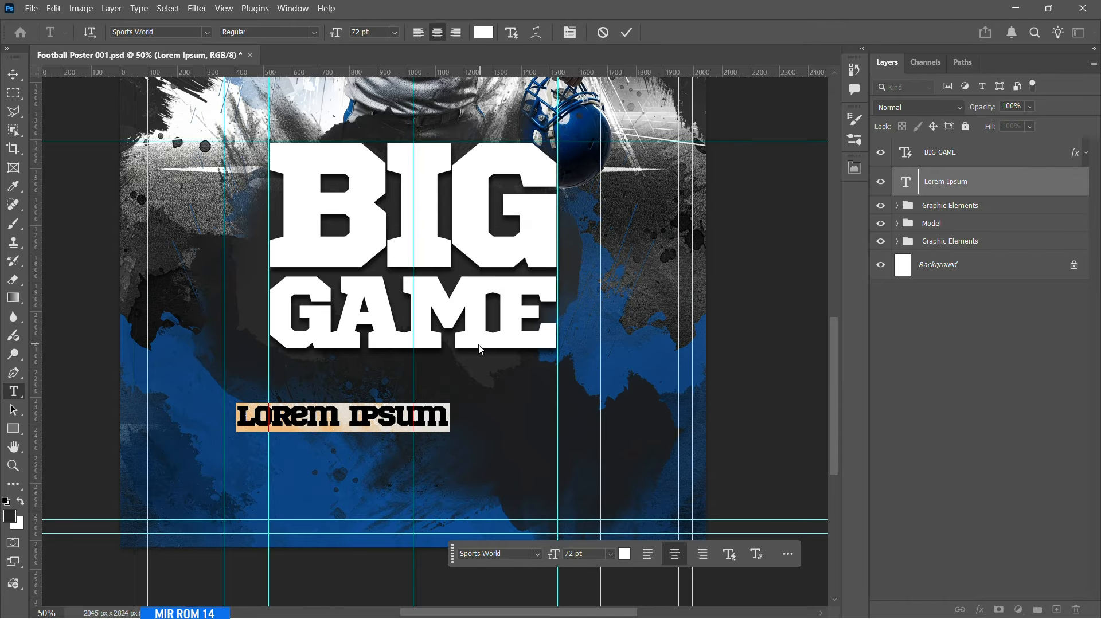
text(SUNDA)
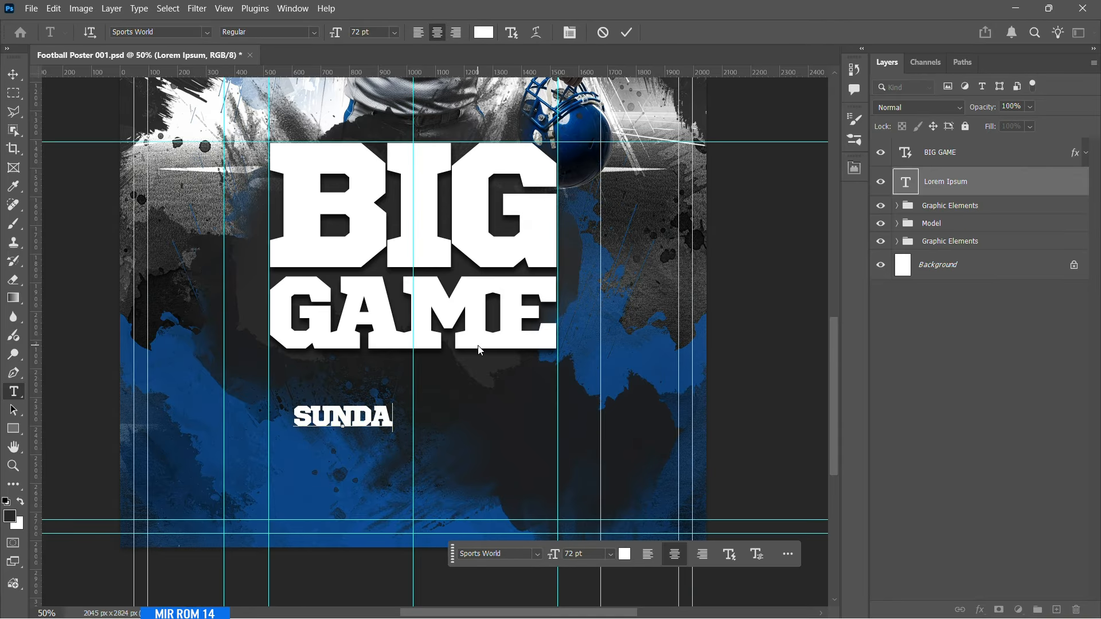
text(Y FEB 24)
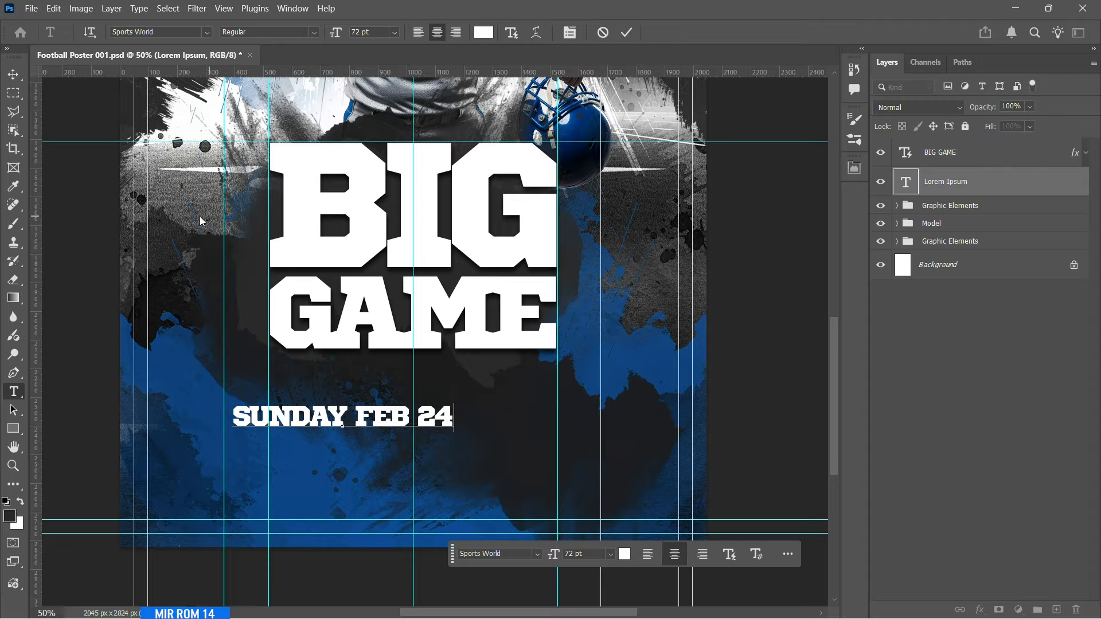
click(13, 74)
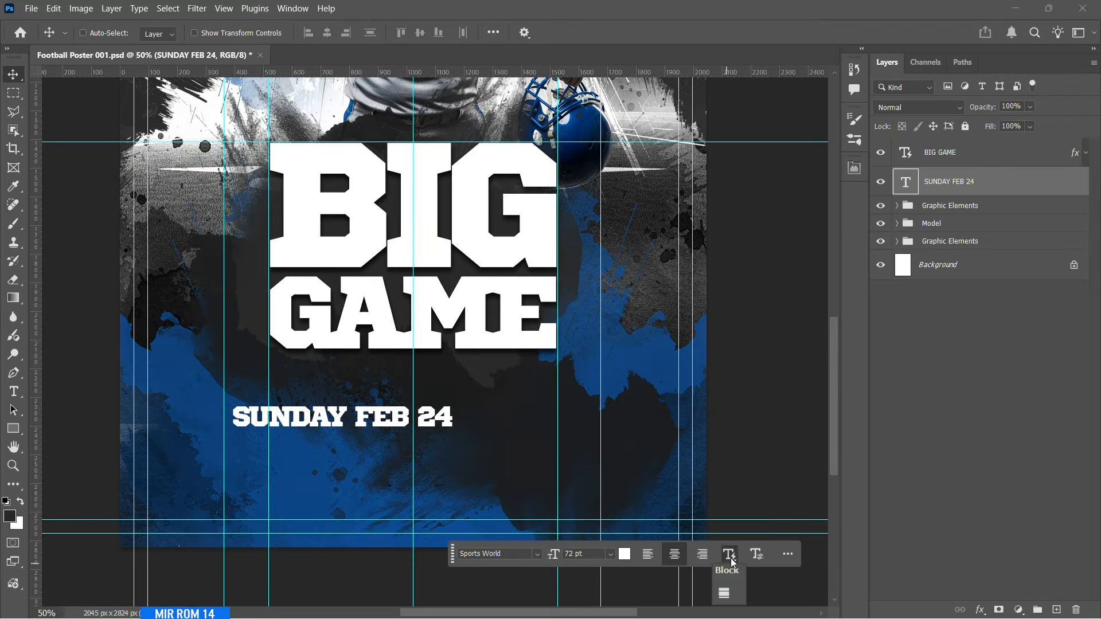
- Convert the SUNDAY FEB 24 layer to Block dynamic text and set its tracking to -10
drag(450, 560, 448, 471)
click(706, 494)
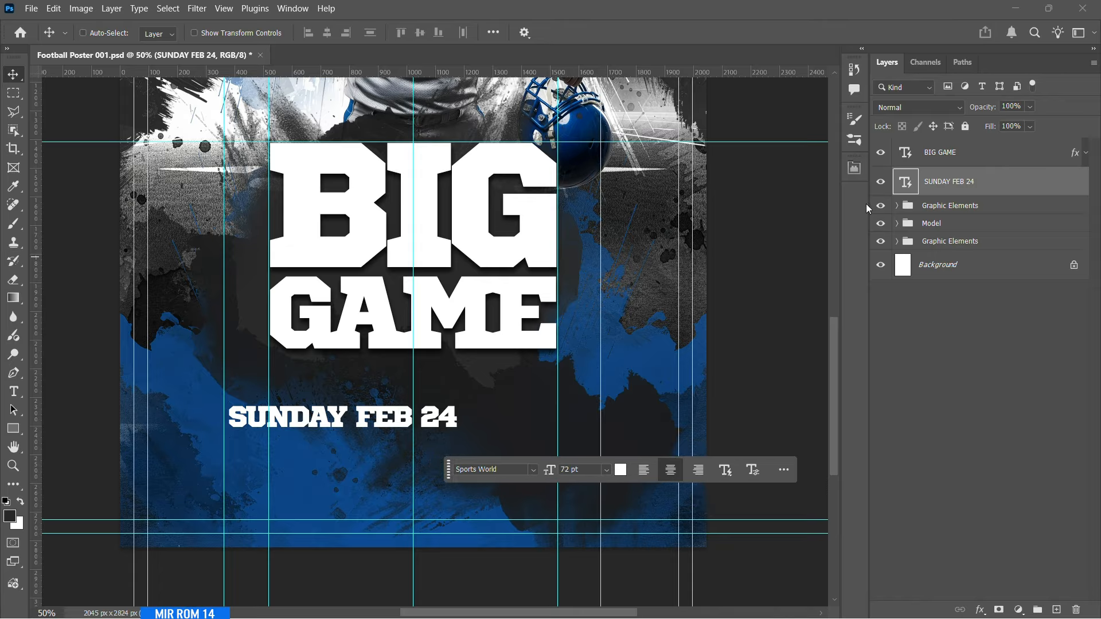
click(861, 170)
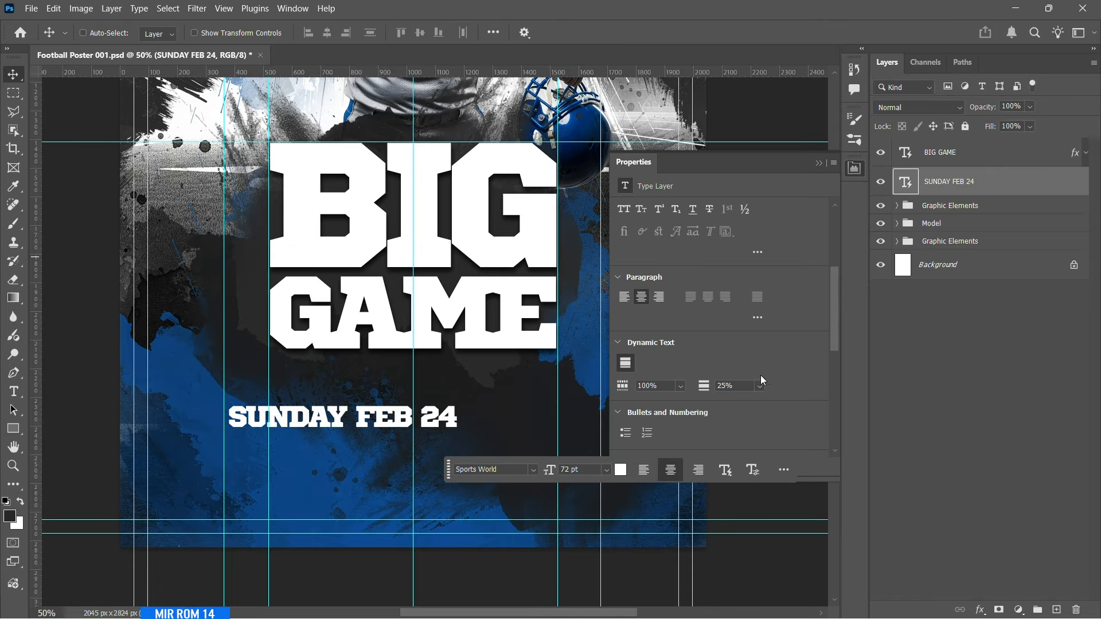
scroll(748, 332, up, 3)
click(759, 231)
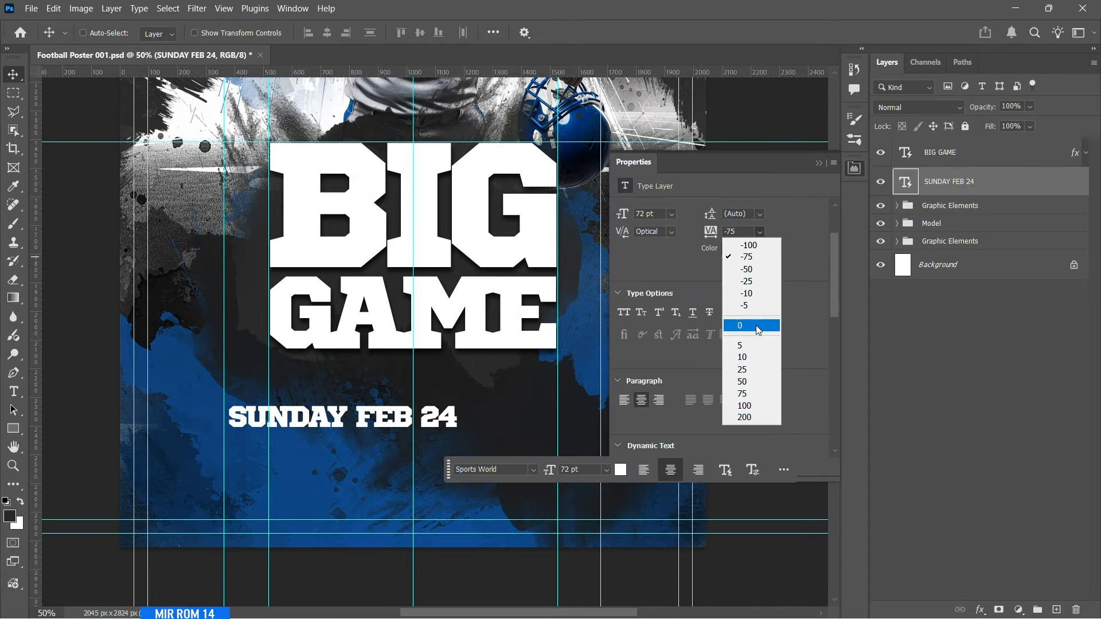
click(751, 294)
- Stack SUNDAY, FEB and 24 on three lines in a small block centred on the vertical guide to the lower left of GAME
drag(406, 413, 385, 411)
double_click(385, 412)
click(331, 411)
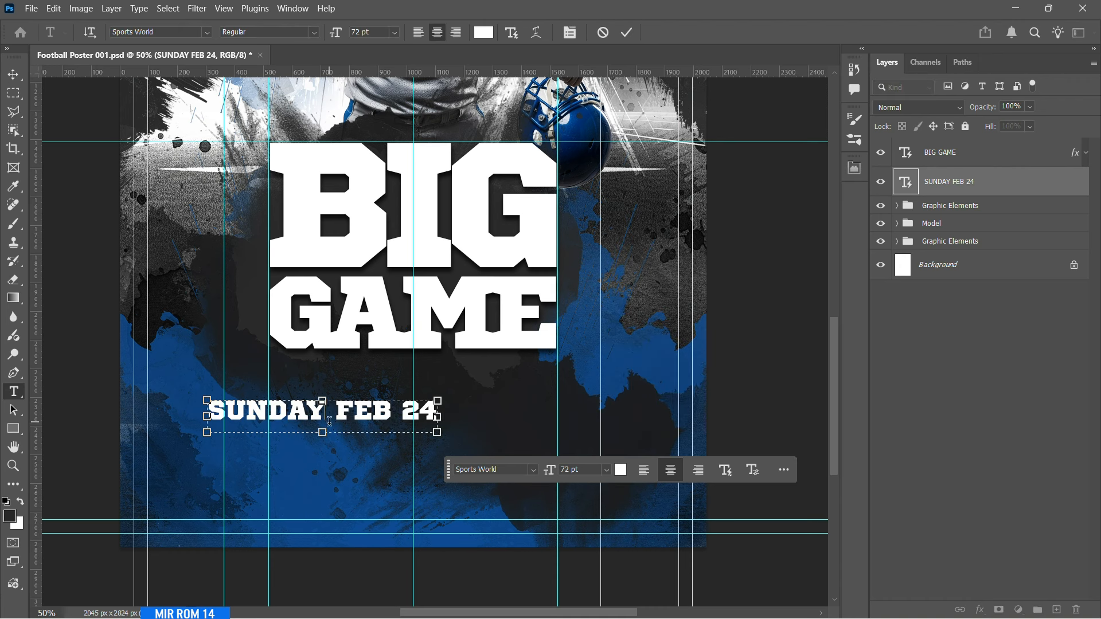
key(Return)
drag(388, 433, 236, 394)
click(12, 74)
- Set the SUNDAY FEB 24 block's spacing between lines to 15%
click(854, 168)
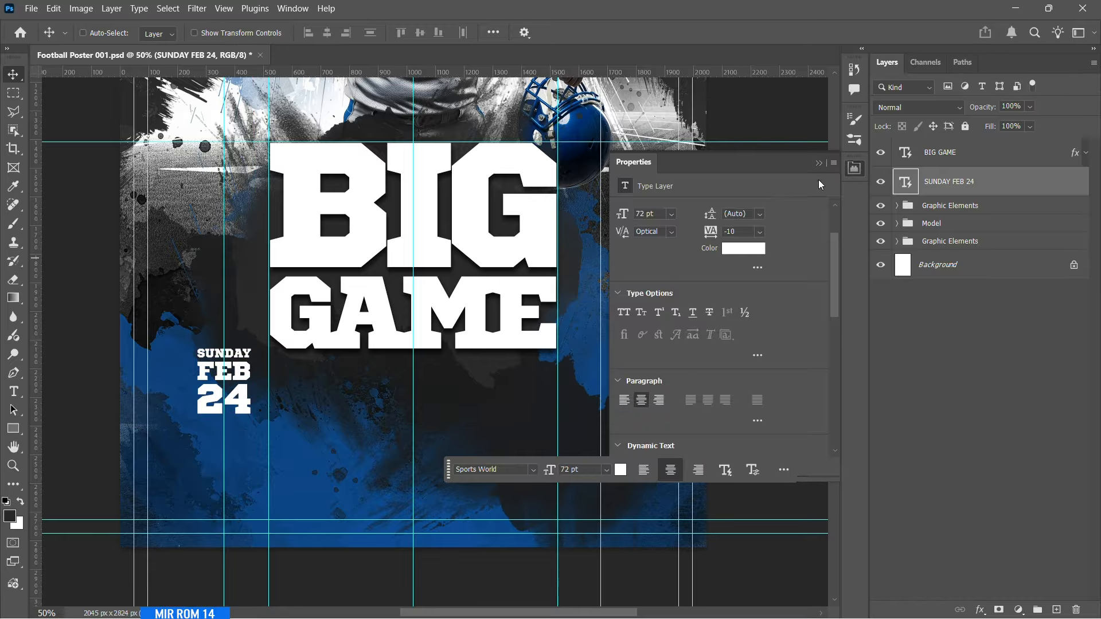
drag(838, 264, 838, 322)
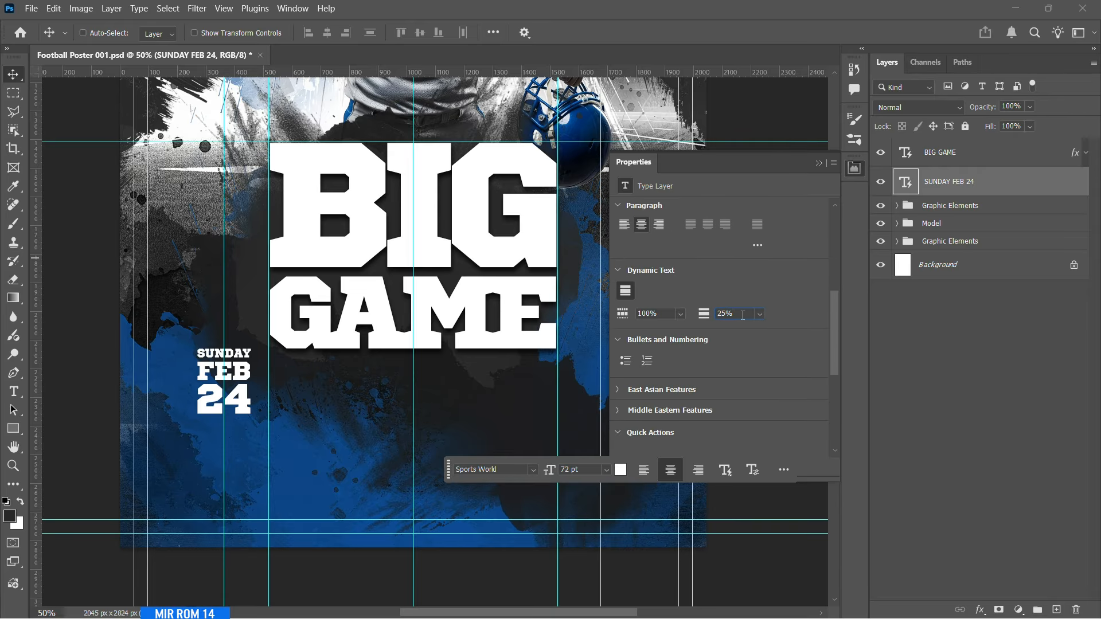
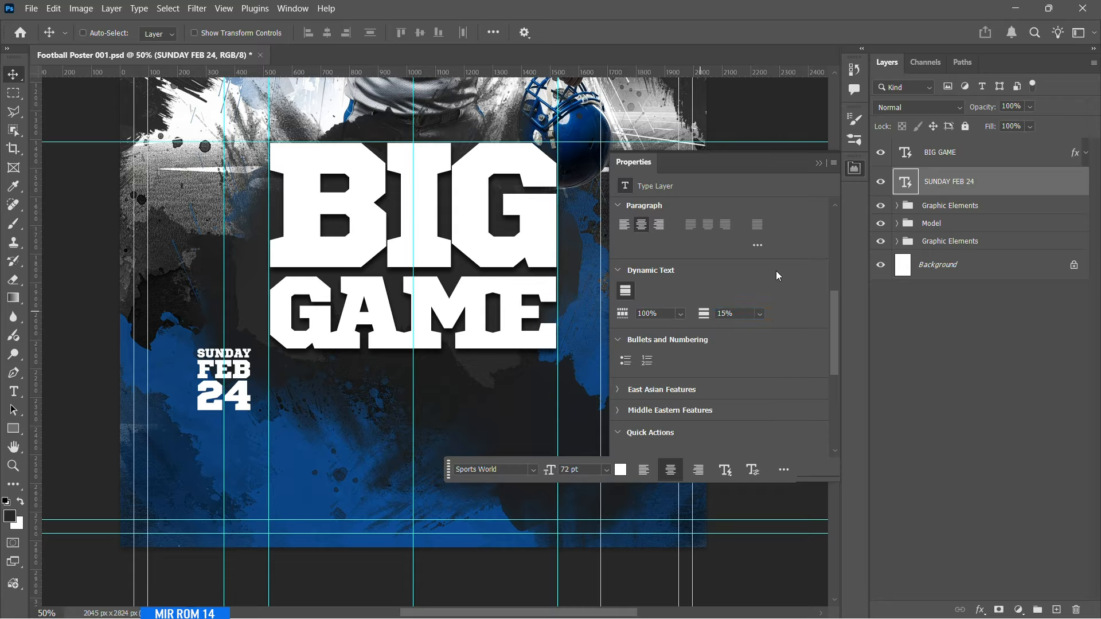
click(818, 163)
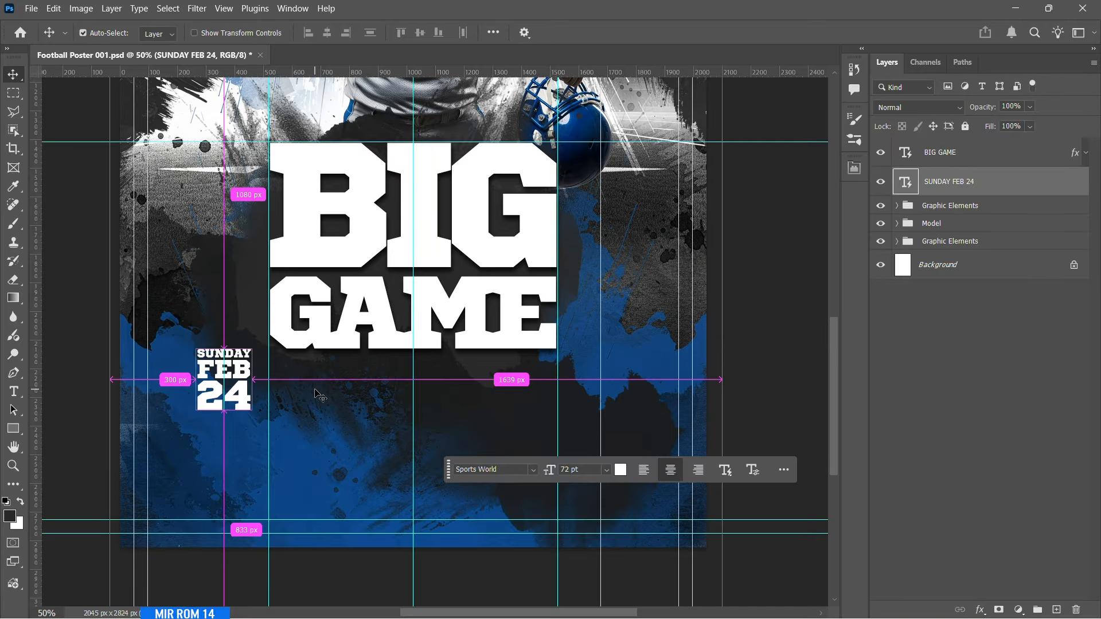
- Hide the guides and add a Drop Shadow to SUNDAY FEB 24 with 100° angle, 12 px distance, 3% spread and 18 px size
key(ctrl+semicolon)
key(ctrl+plus)
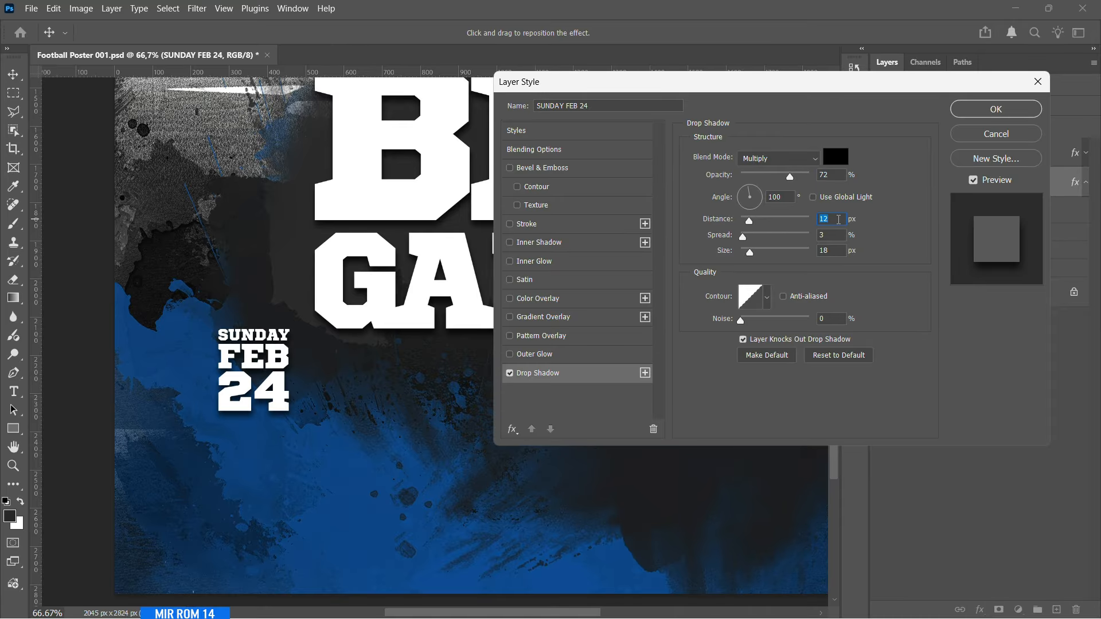
key(Return)
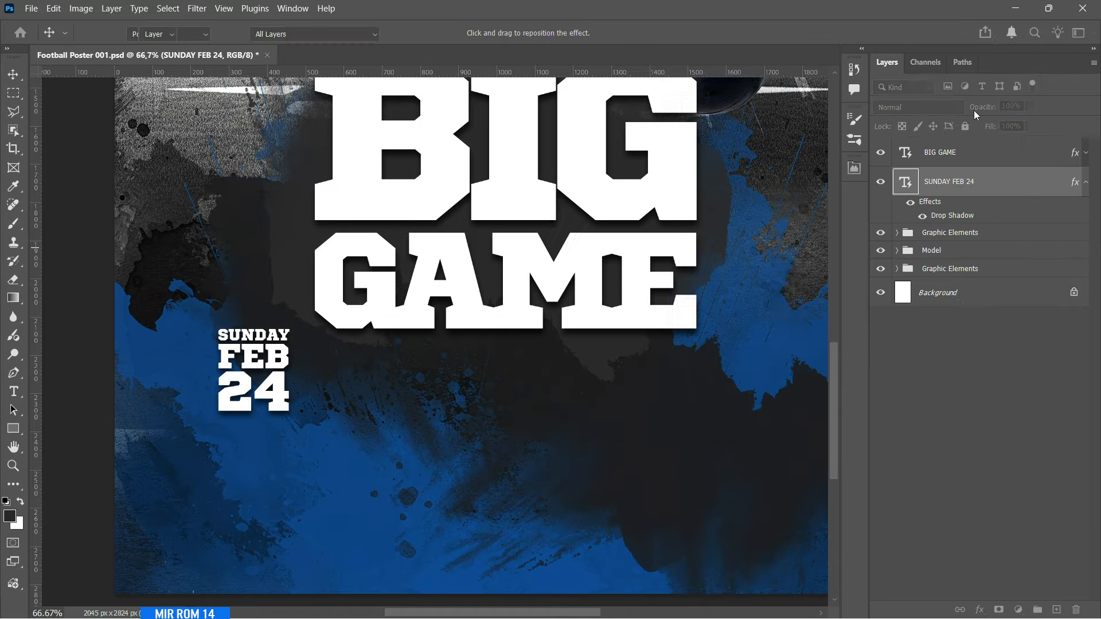
- Duplicate the SUNDAY FEB 24 text layer and place the copy at the same height on the vertical guide right of GAME
click(1086, 184)
key(ctrl+0)
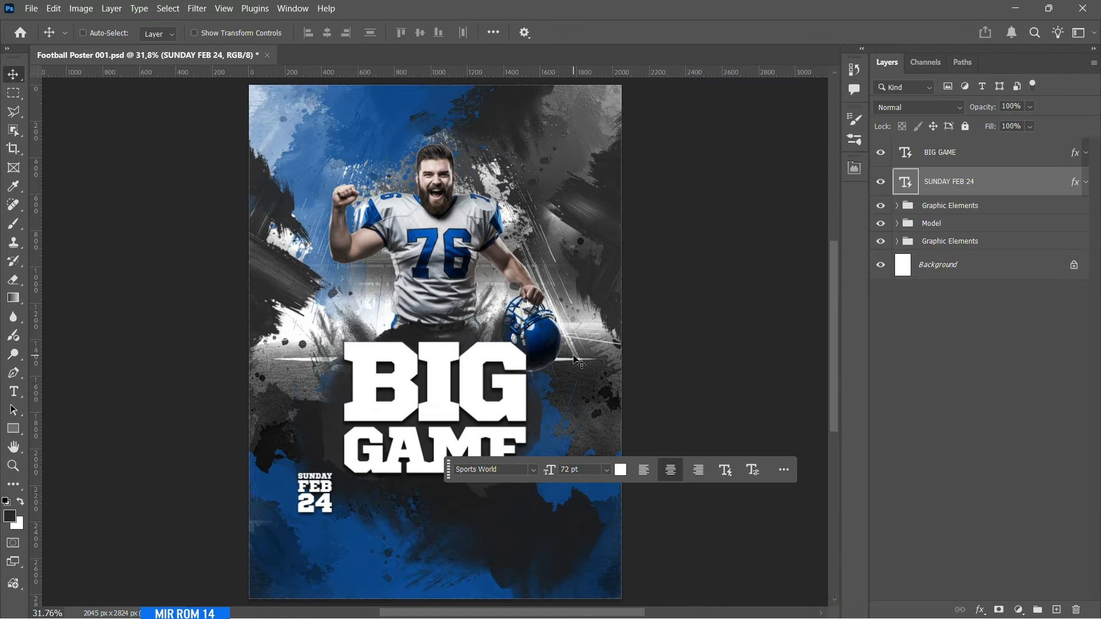
scroll(574, 355, down, 2)
ctrl+click(420, 505)
ctrl+click(419, 504)
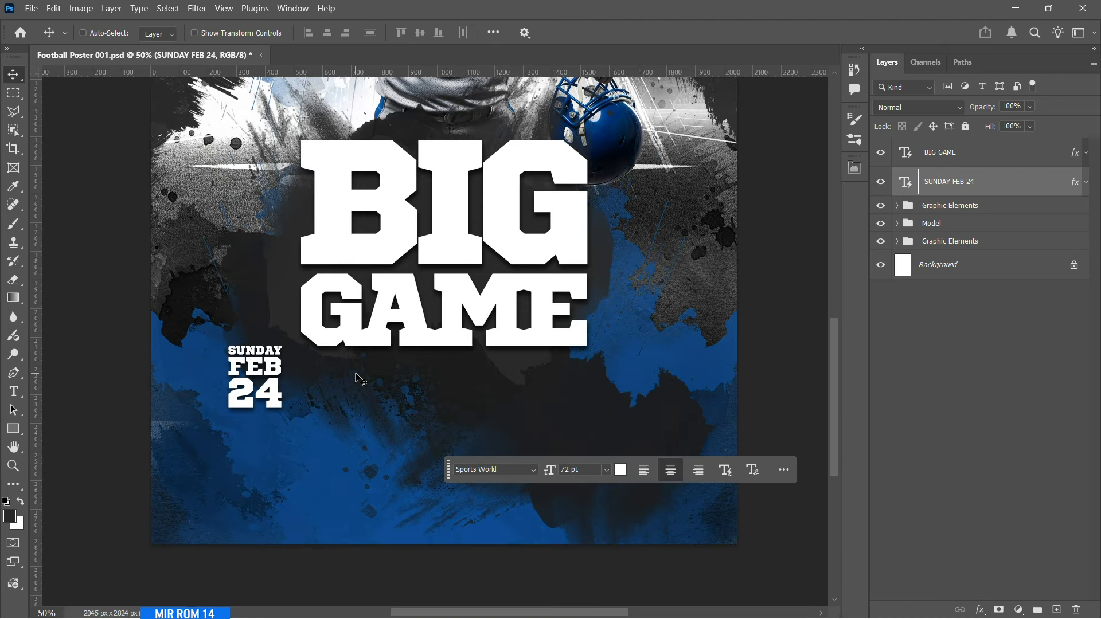
key(ctrl+j)
drag(301, 388, 680, 389)
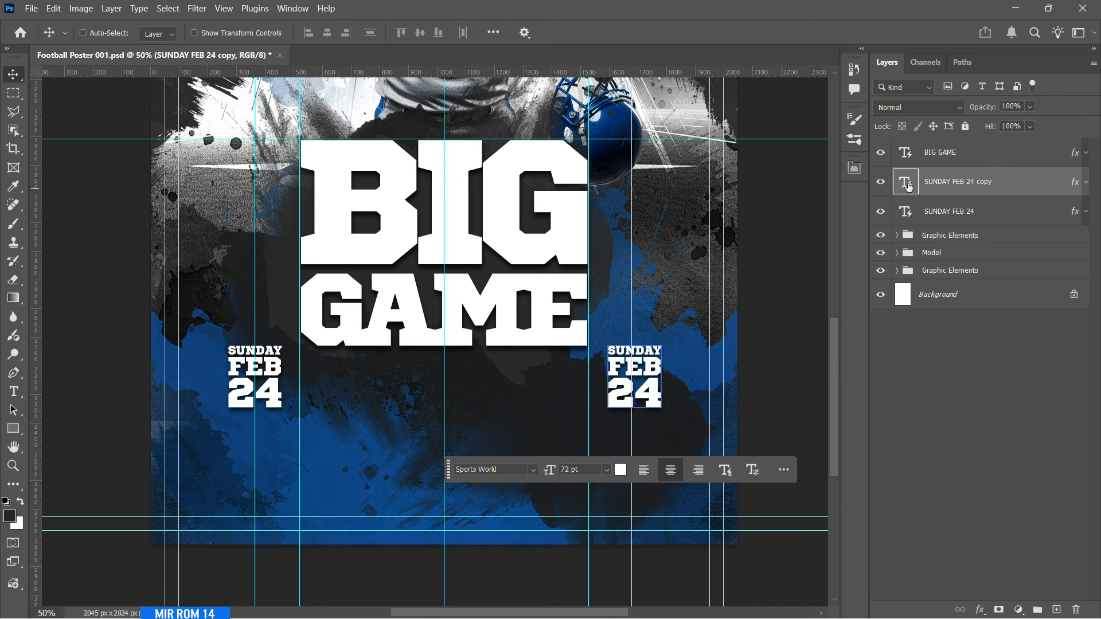
- Replace the duplicated date text with KICK, OFF and 9PM on three lines, centre it on the guide and save the file
double_click(906, 182)
text(KI)
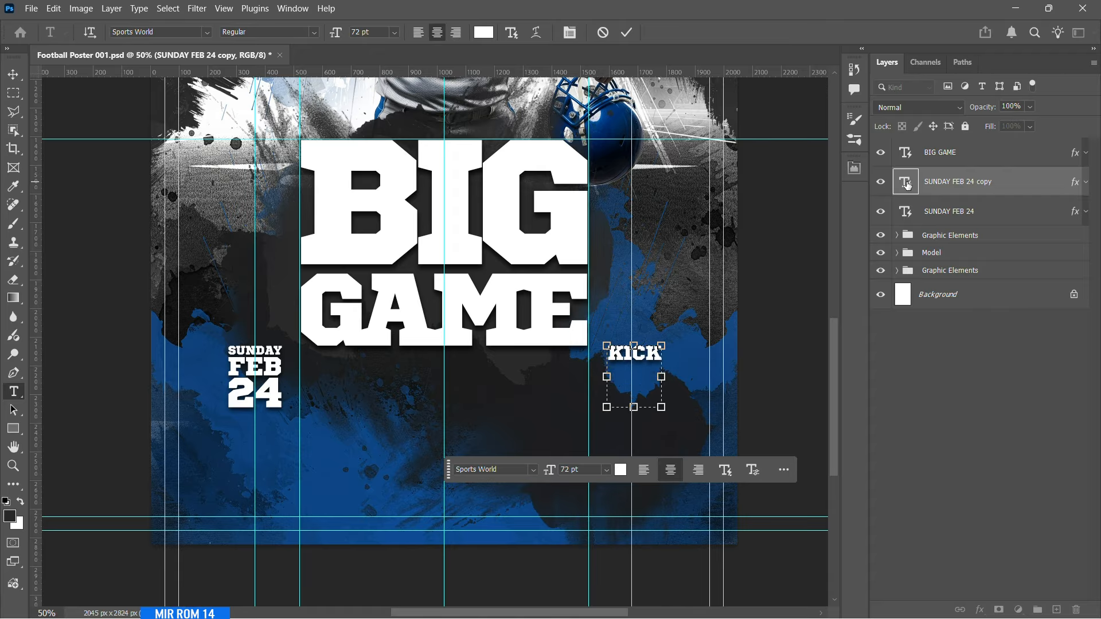
text(CK)
key(Return)
text(OFF 9PM)
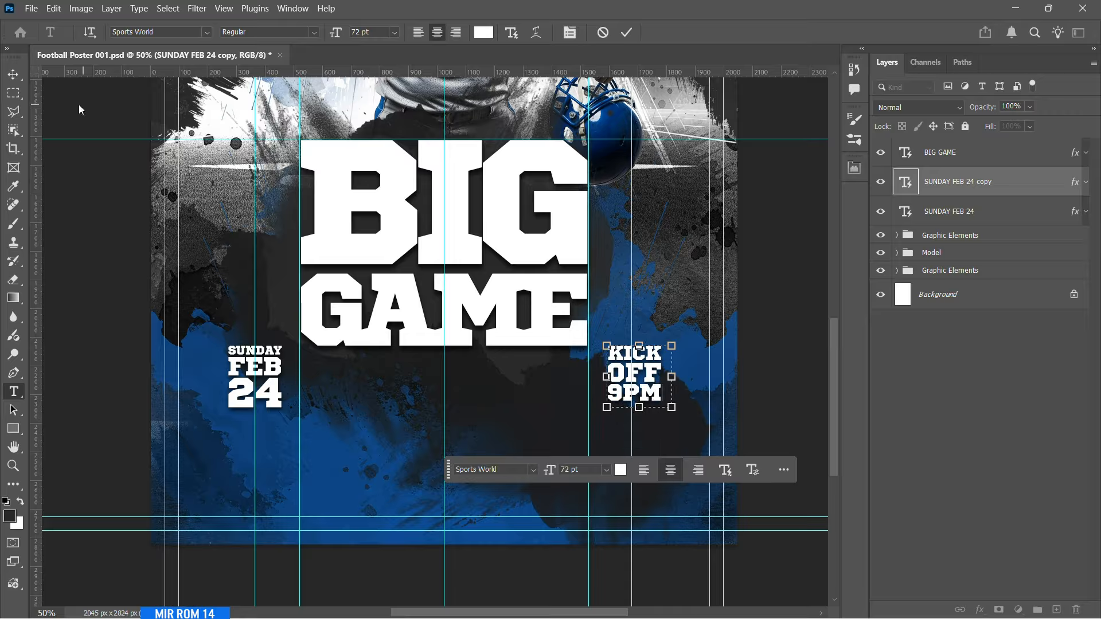
click(12, 75)
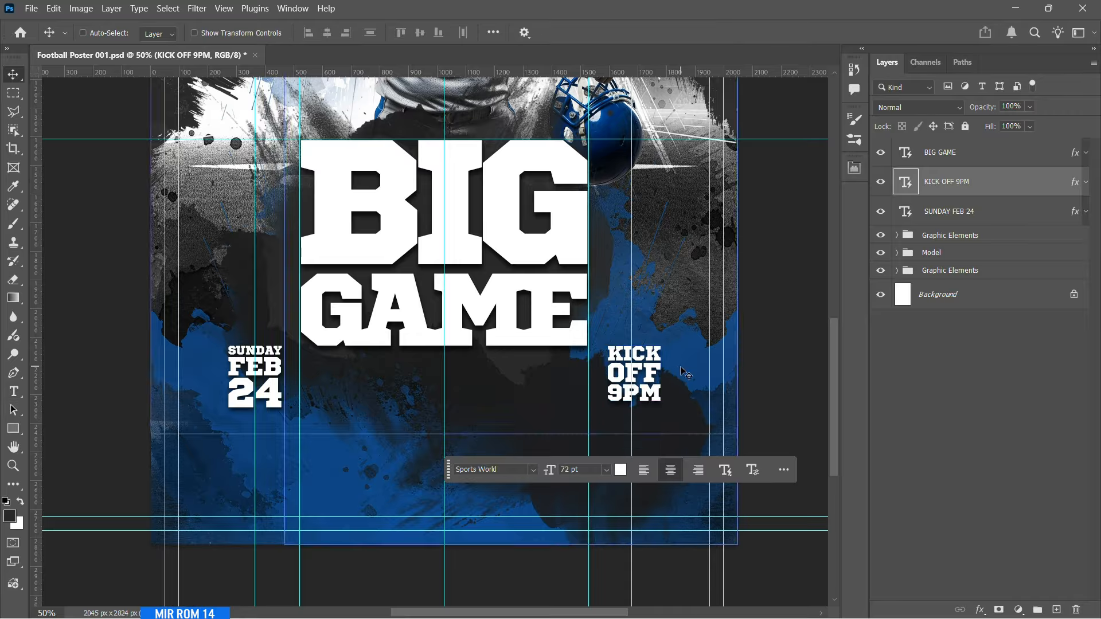
drag(680, 372, 683, 372)
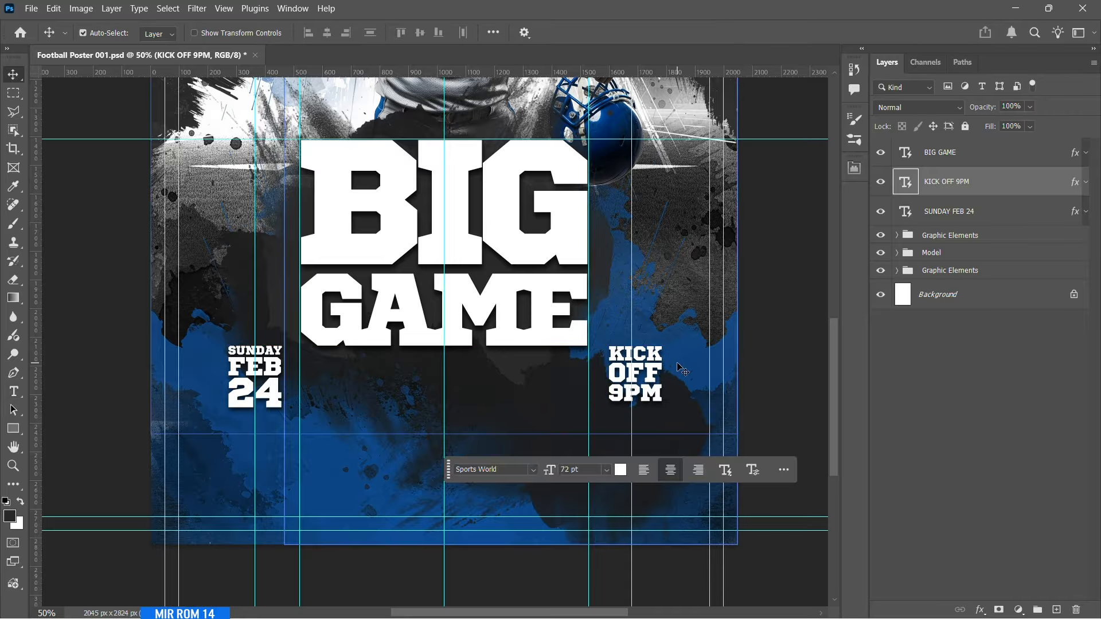
key(ctrl+0)
drag(448, 470, 616, 557)
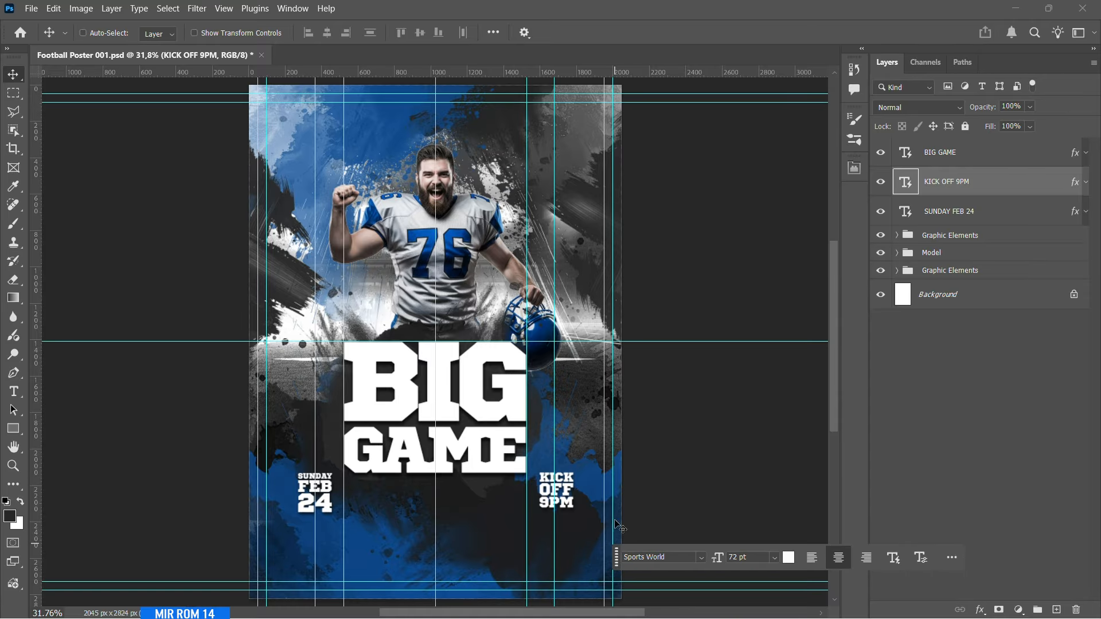
key(ctrl+s)
- Add a Football text layer above the BIG GAME layer and place it just below the word GAME
click(951, 152)
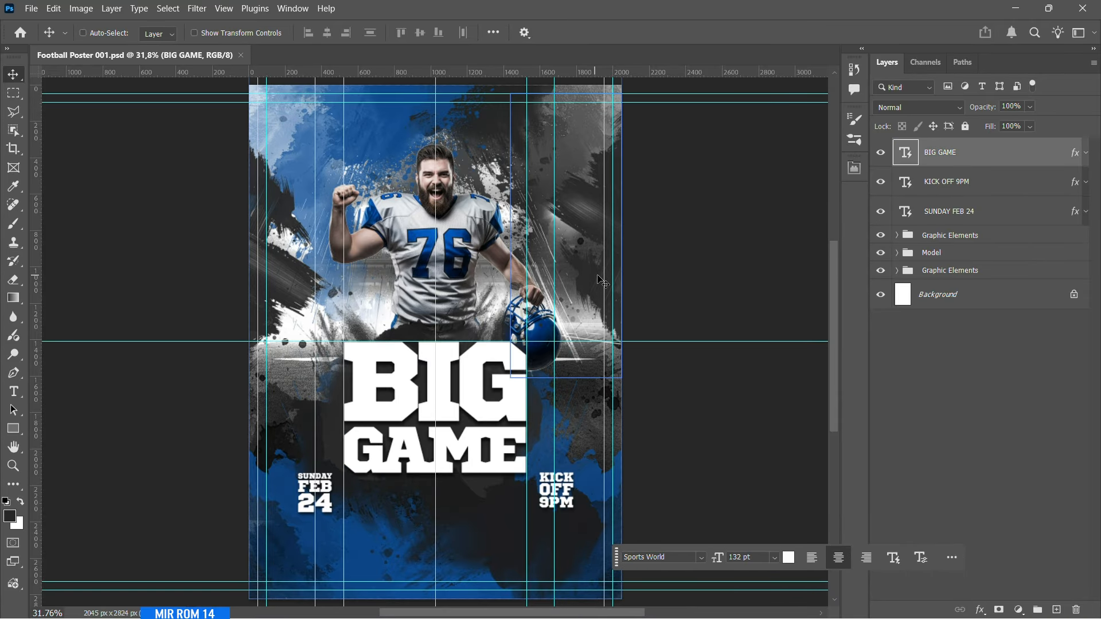
key(t)
click(406, 207)
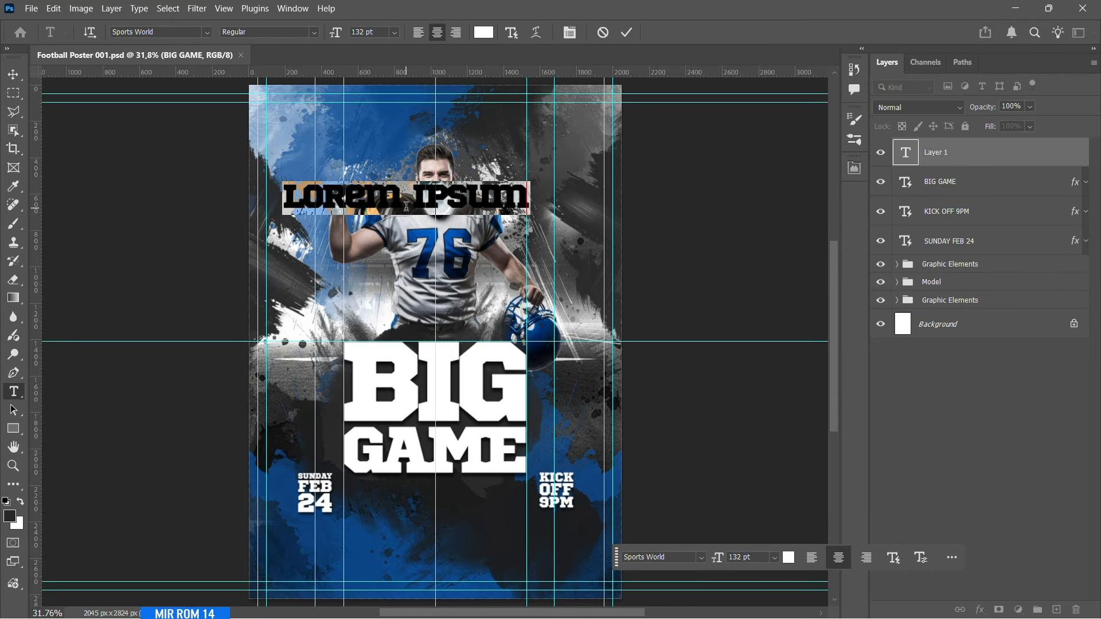
text(FOOTBaLL)
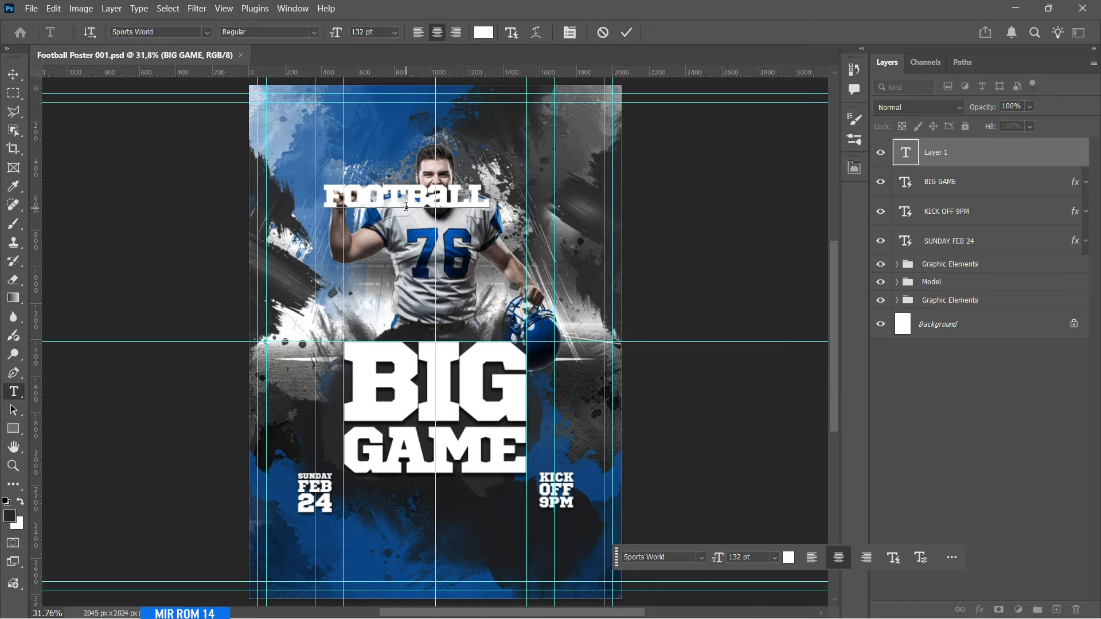
click(13, 74)
drag(401, 198, 430, 505)
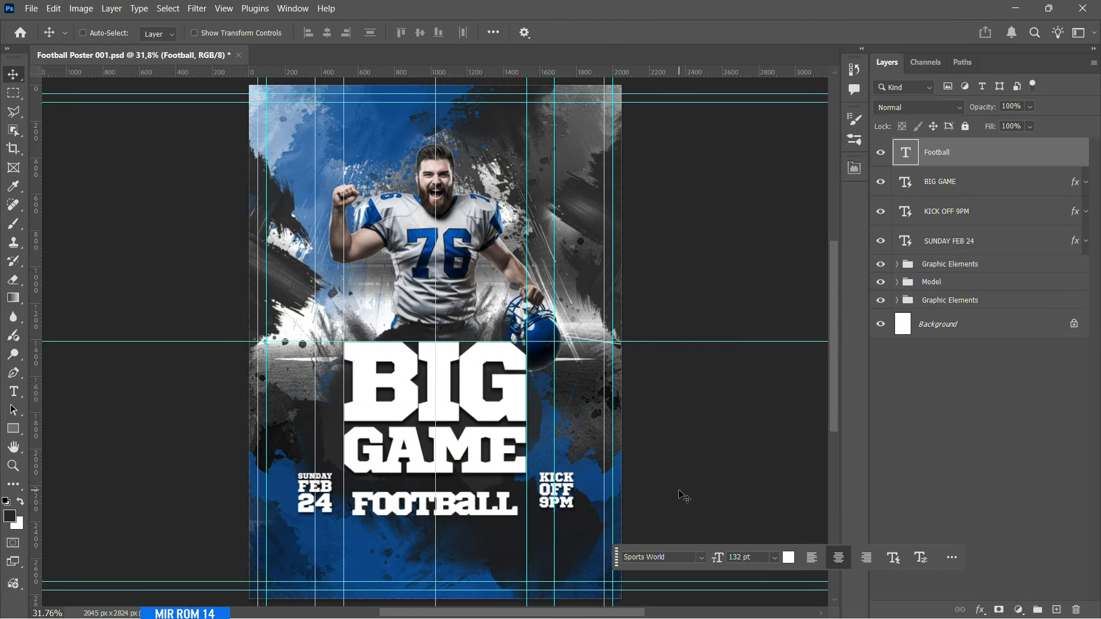
- Set the Football text in the Reey font at 140 pt with tracking 0
click(701, 560)
click(820, 128)
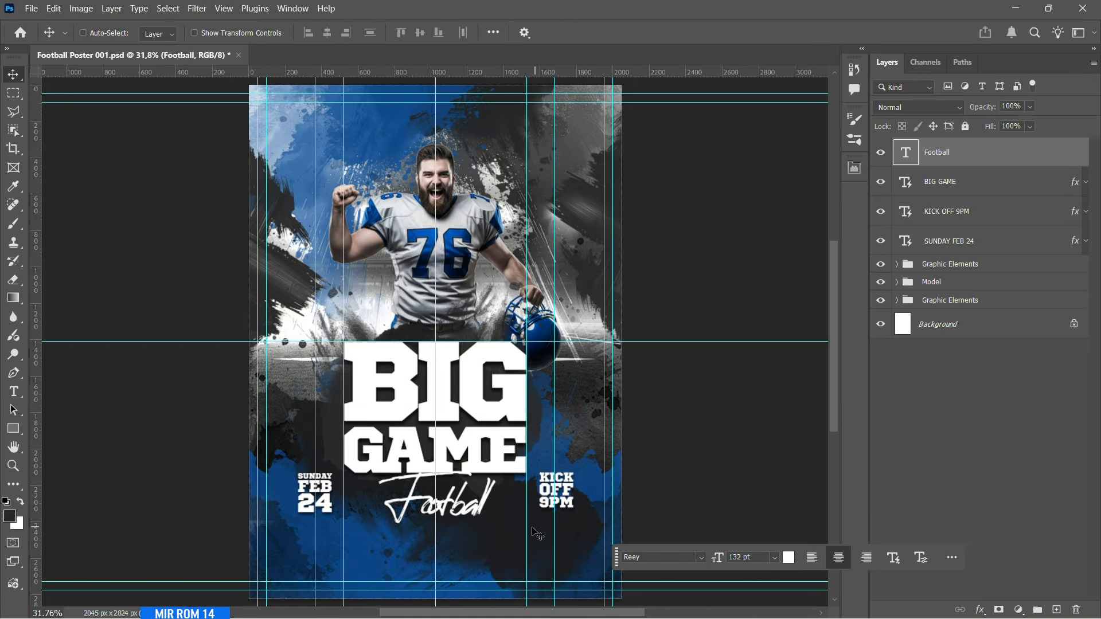
drag(472, 496, 460, 498)
click(854, 168)
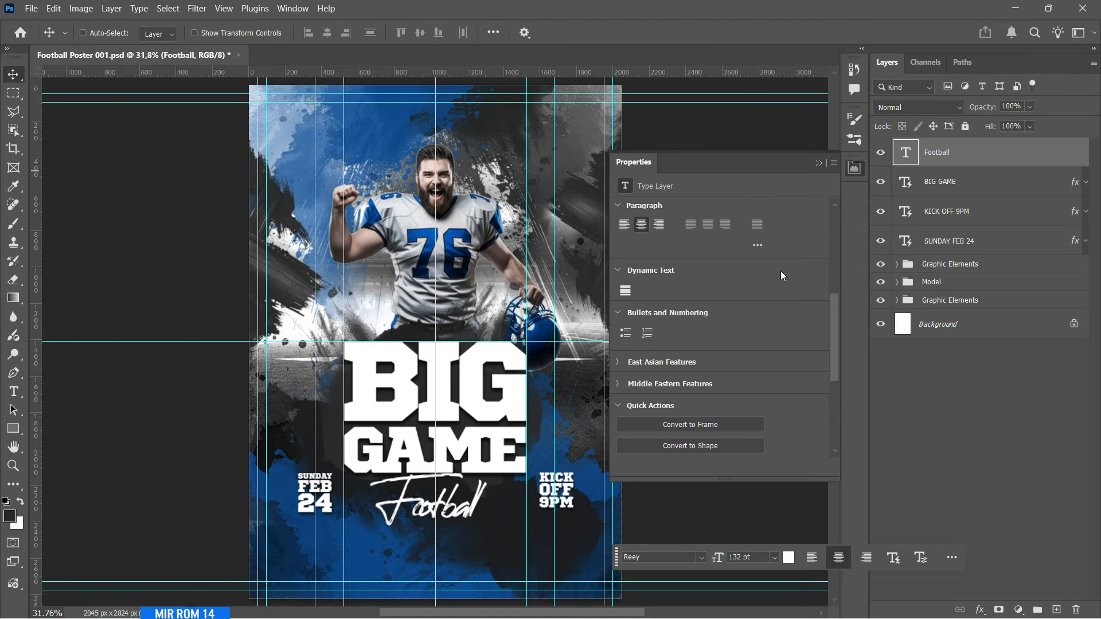
drag(834, 245, 834, 213)
click(760, 303)
click(749, 398)
click(654, 284)
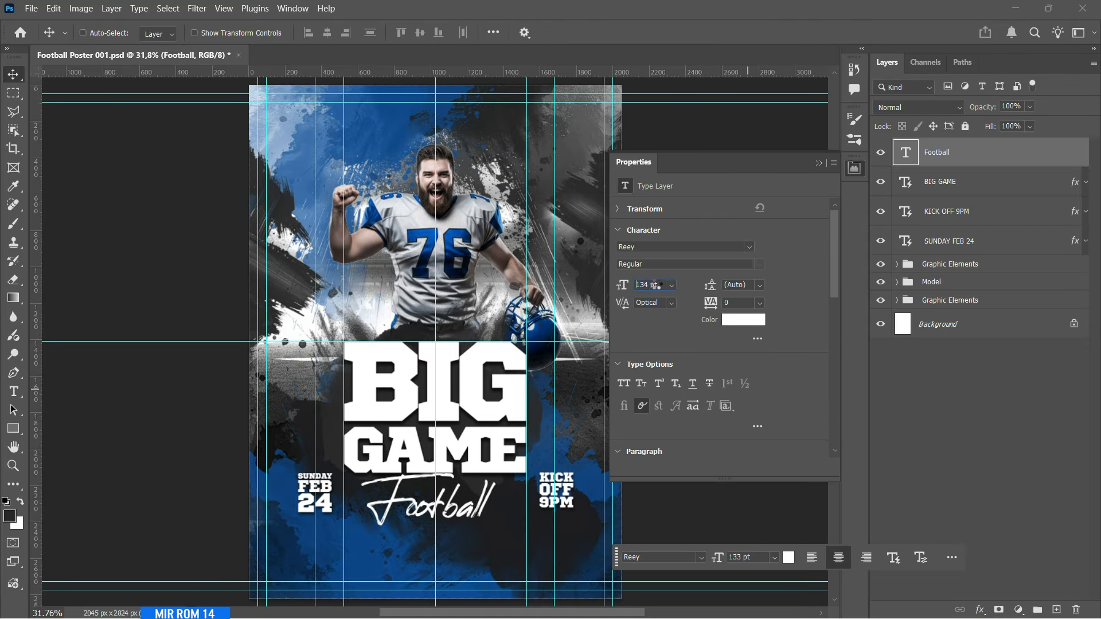
scroll(655, 284, up, 8)
- Centre the Football text on the poster and raise it until it overlaps the lower part of GAME
drag(478, 499, 480, 490)
ctrl+click(967, 322)
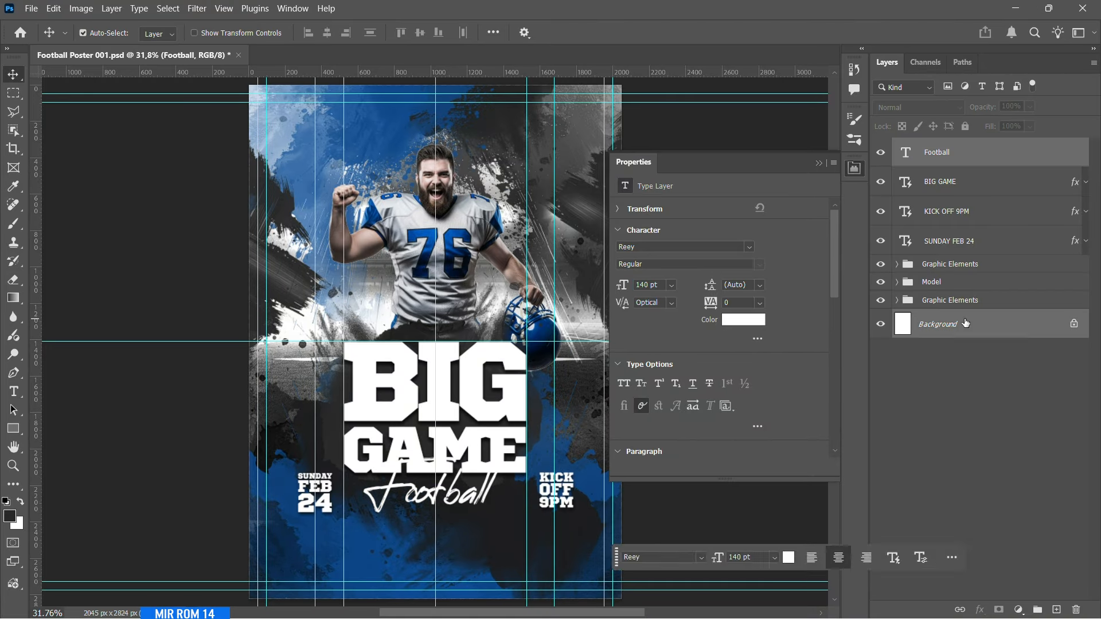
click(990, 157)
key(shift+Up)
key(shift+Up)
scroll(469, 465, down, 3)
scroll(458, 427, up, 2)
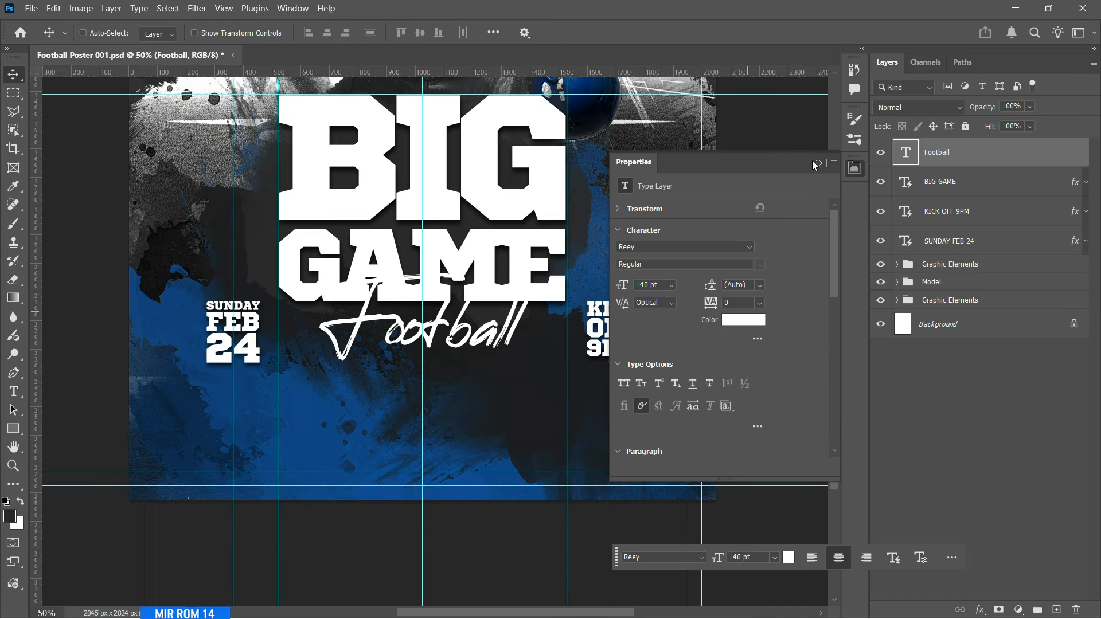
- Recolour the Football text to the dark tone 1b1e20 sampled from the artwork
click(819, 163)
click(788, 556)
click(544, 342)
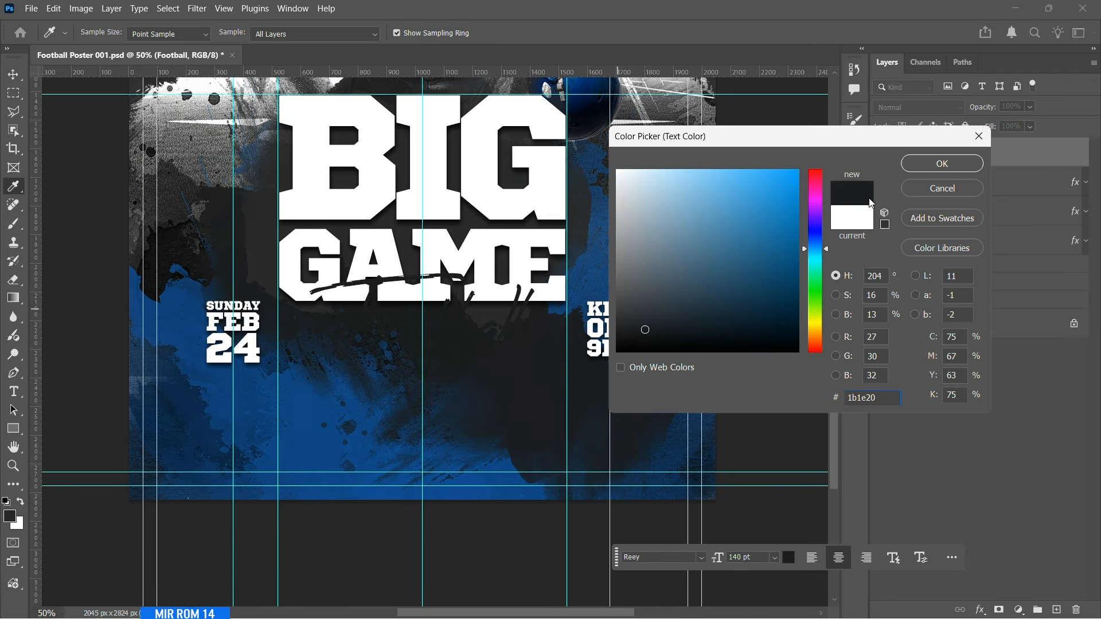
click(941, 164)
- Give the Football text an 8 px outside Stroke in f8f8f8 and a Drop Shadow
click(979, 610)
click(997, 509)
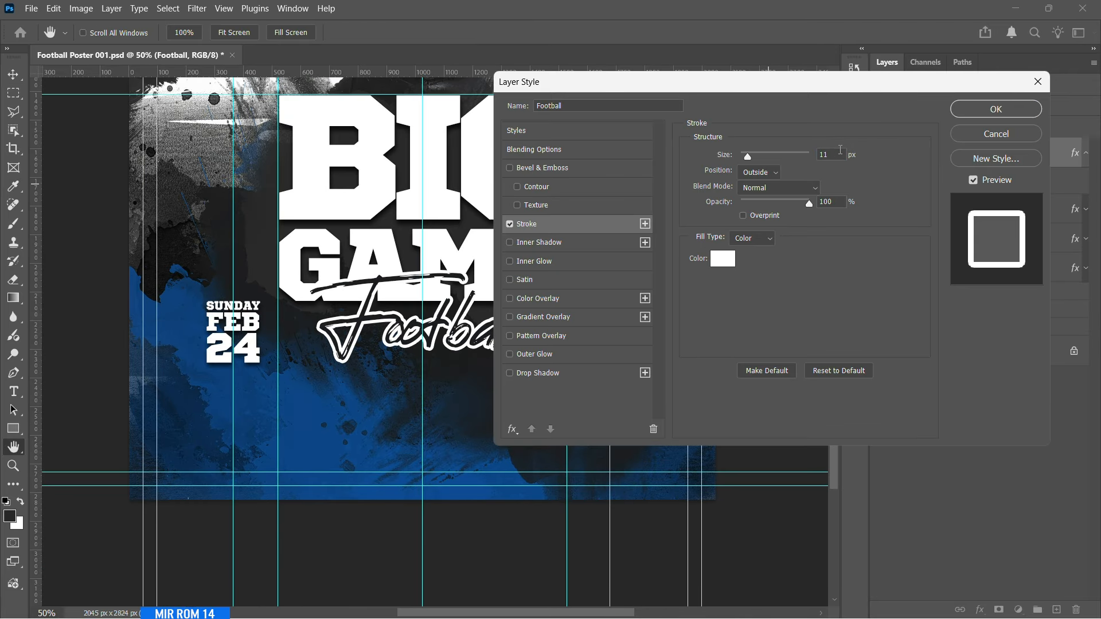
click(723, 259)
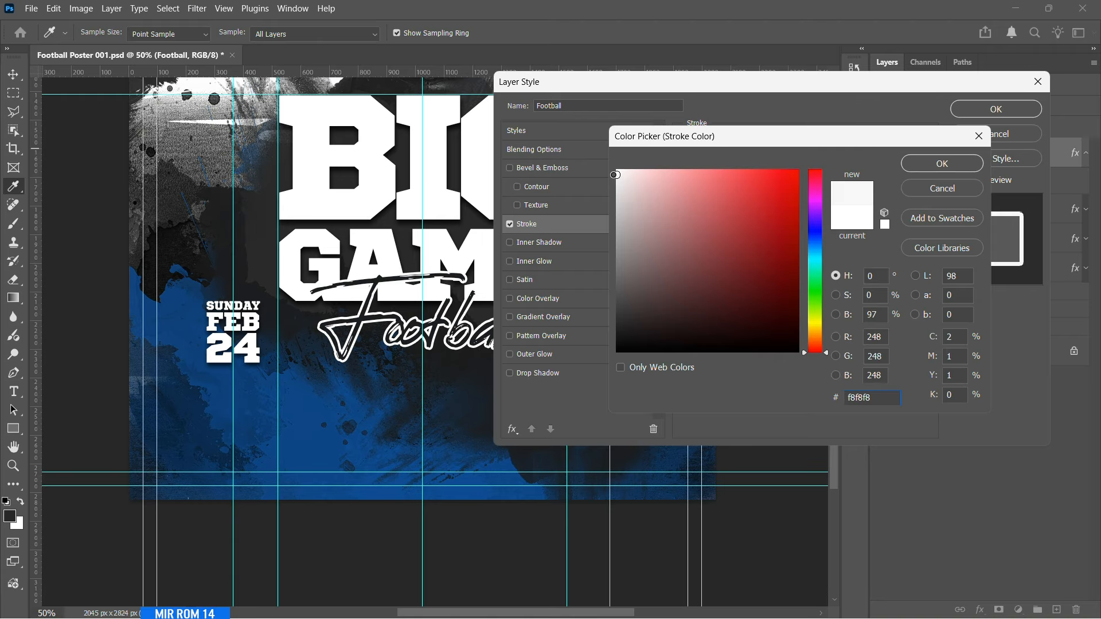
click(942, 164)
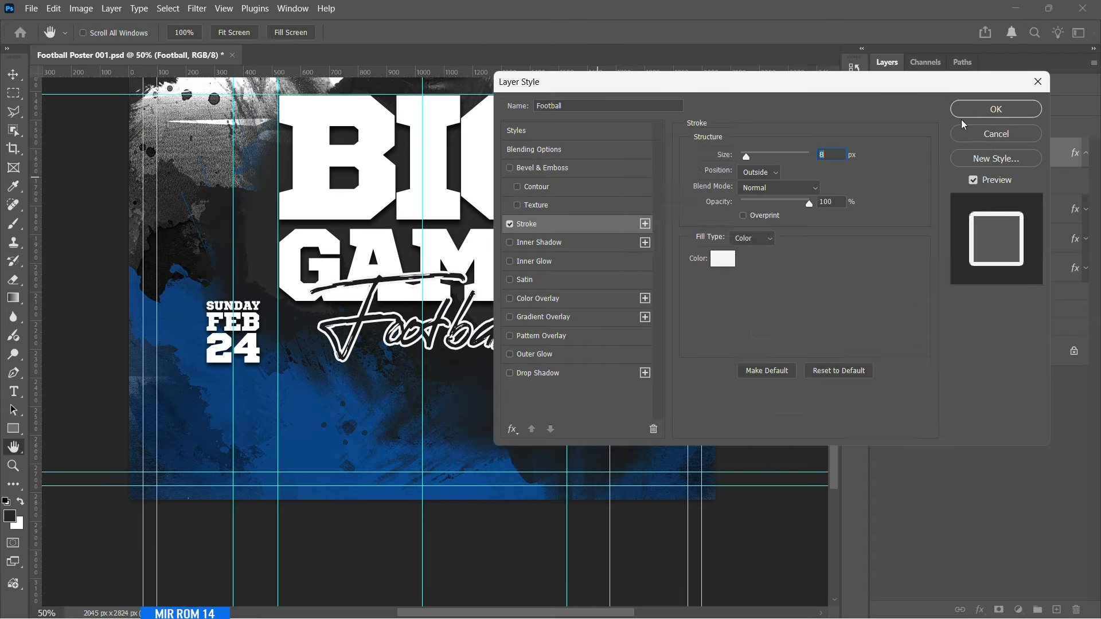
click(545, 373)
click(996, 109)
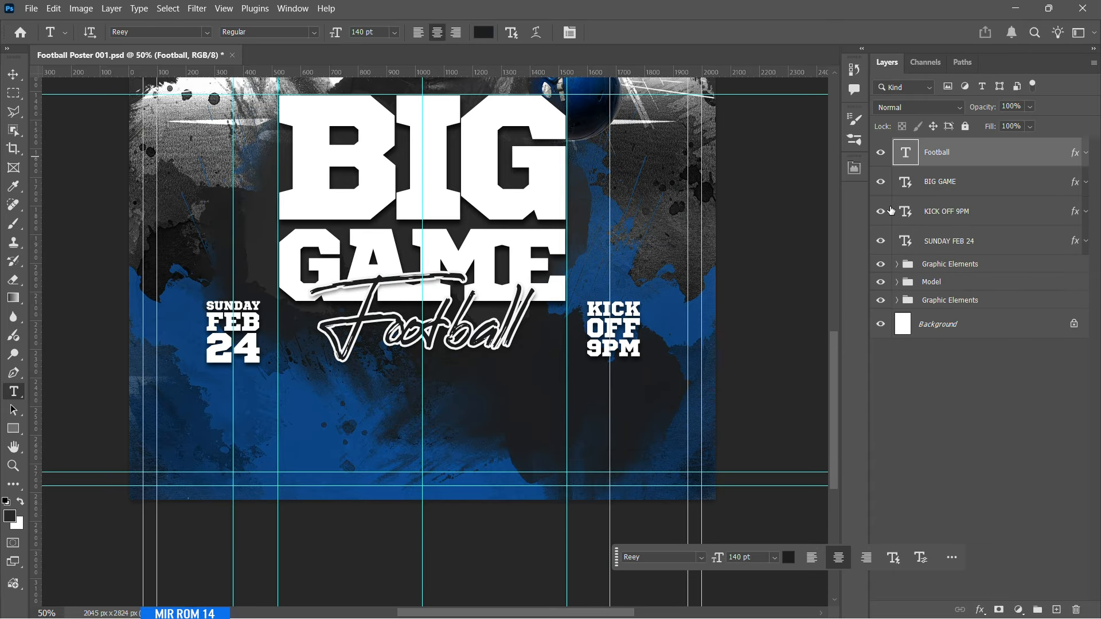
- Add a placeholder text layer directly above the upper Graphic Elements group and place it below the Football text
scroll(690, 272, down, 2)
scroll(689, 272, down, 2)
click(956, 266)
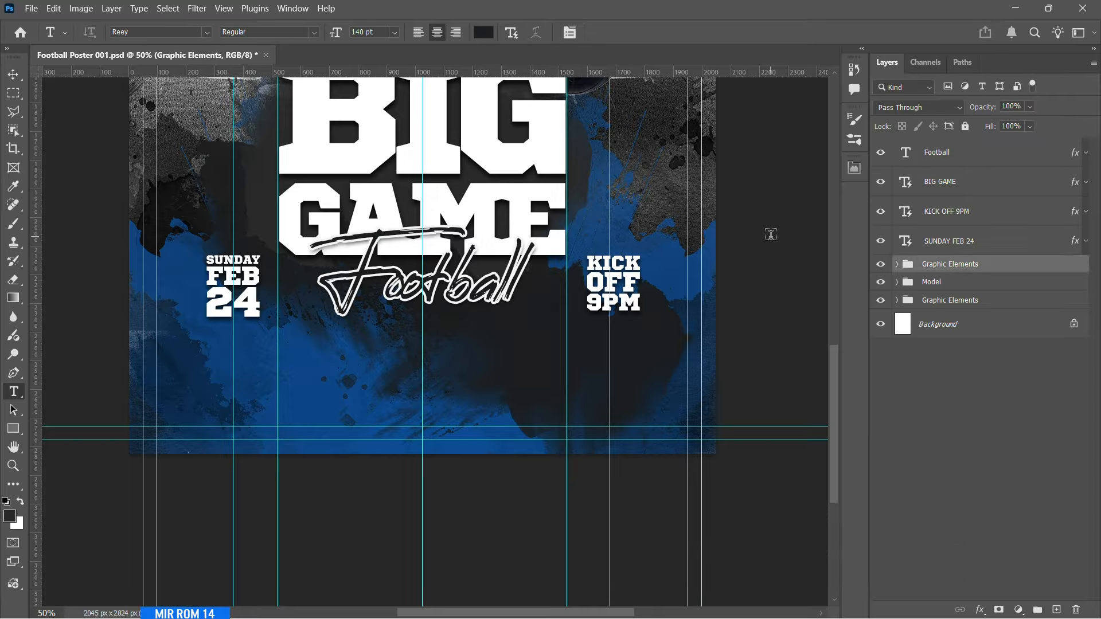
key(ctrl+z)
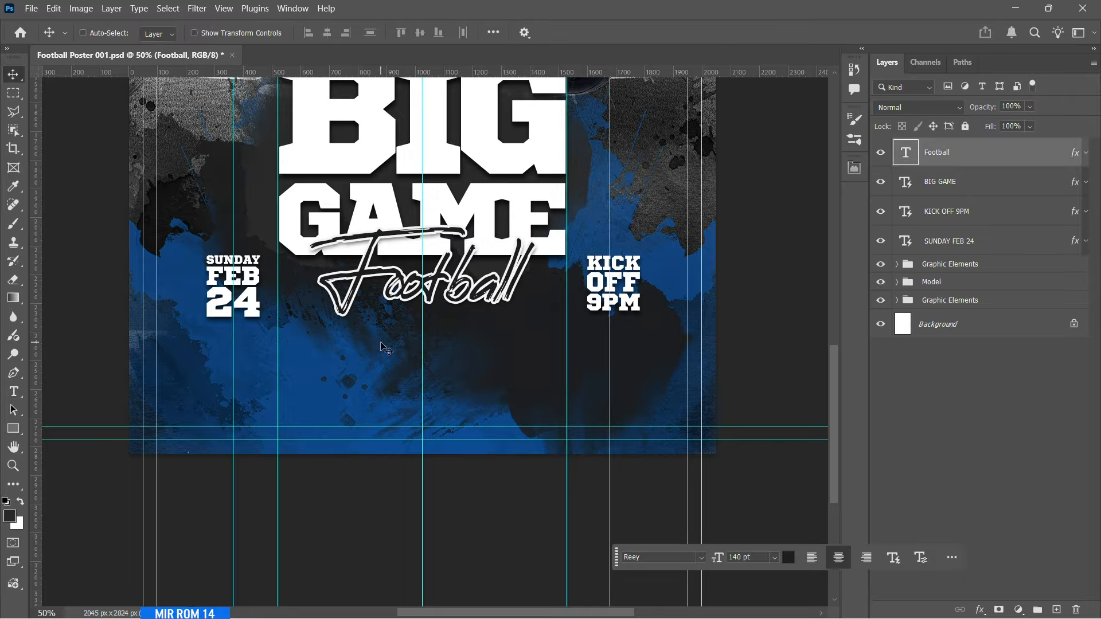
key(ctrl+shift+z)
click(370, 444)
key(ctrl+Return)
ctrl+drag(340, 396, 386, 352)
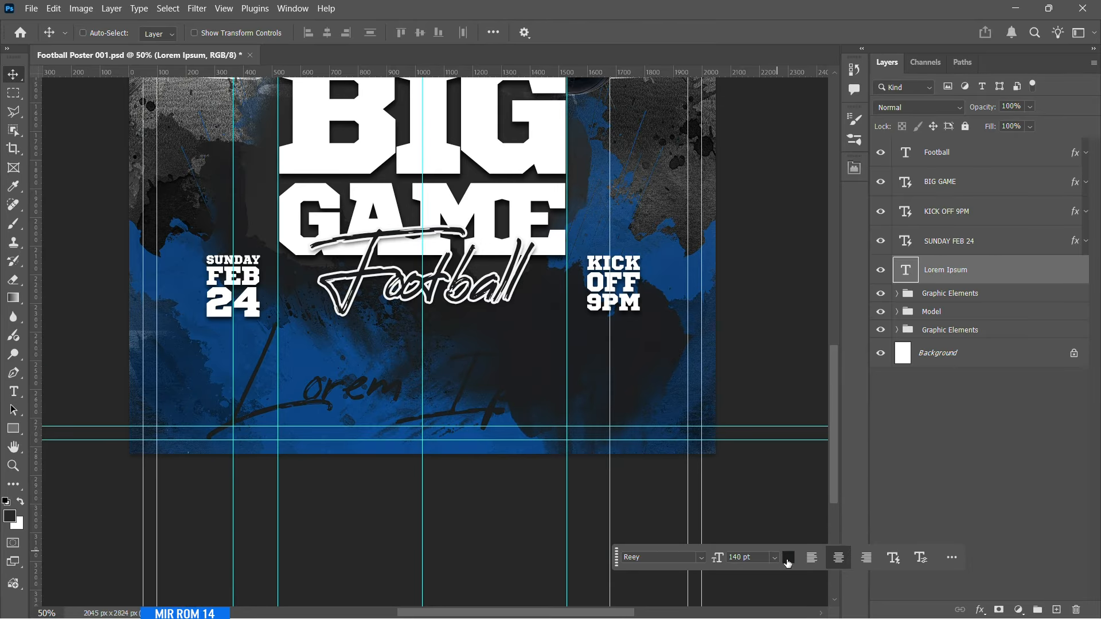
- Make the placeholder text white in the Anton font and replace it with TEAMONE VS TEAMTWO
click(787, 561)
click(616, 154)
click(946, 155)
double_click(905, 269)
click(703, 558)
click(819, 126)
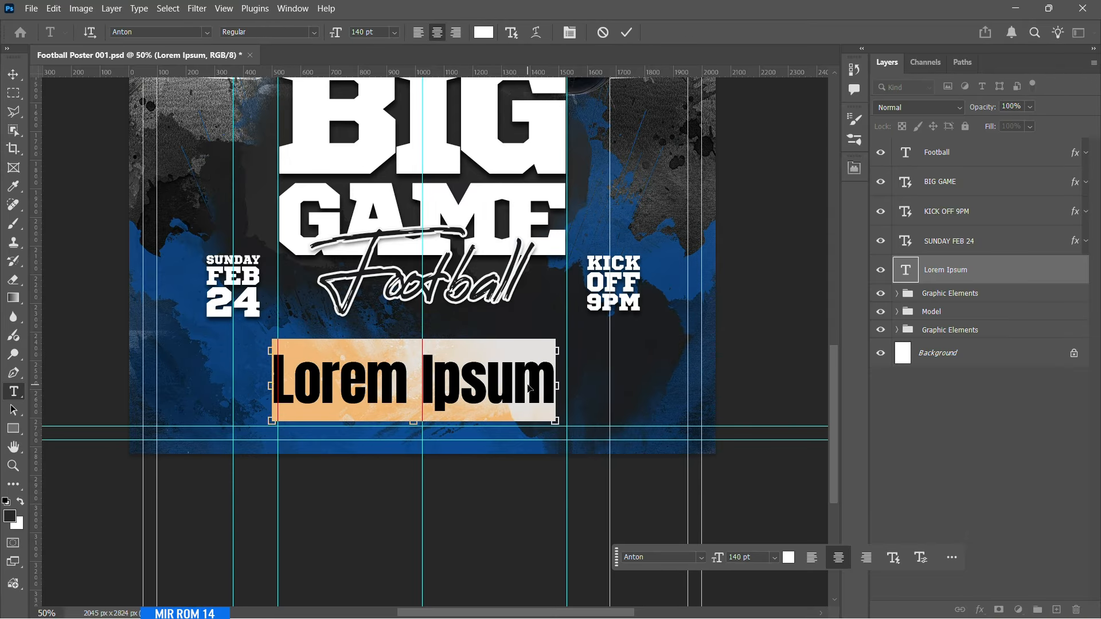
text(TEAMONE VS TEAMTWO)
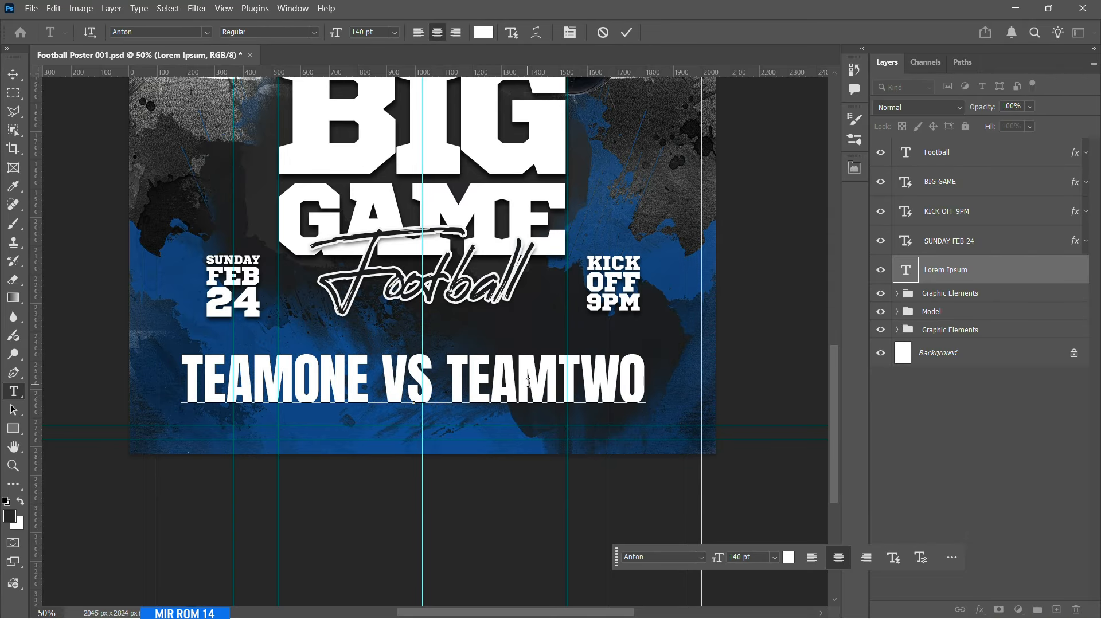
- Set TEAMONE VS TEAMTWO to 77 pt with wider tracking and move it up closer to the Football text
click(13, 73)
click(774, 557)
click(751, 525)
scroll(759, 559, up, 2)
scroll(759, 559, up, 3)
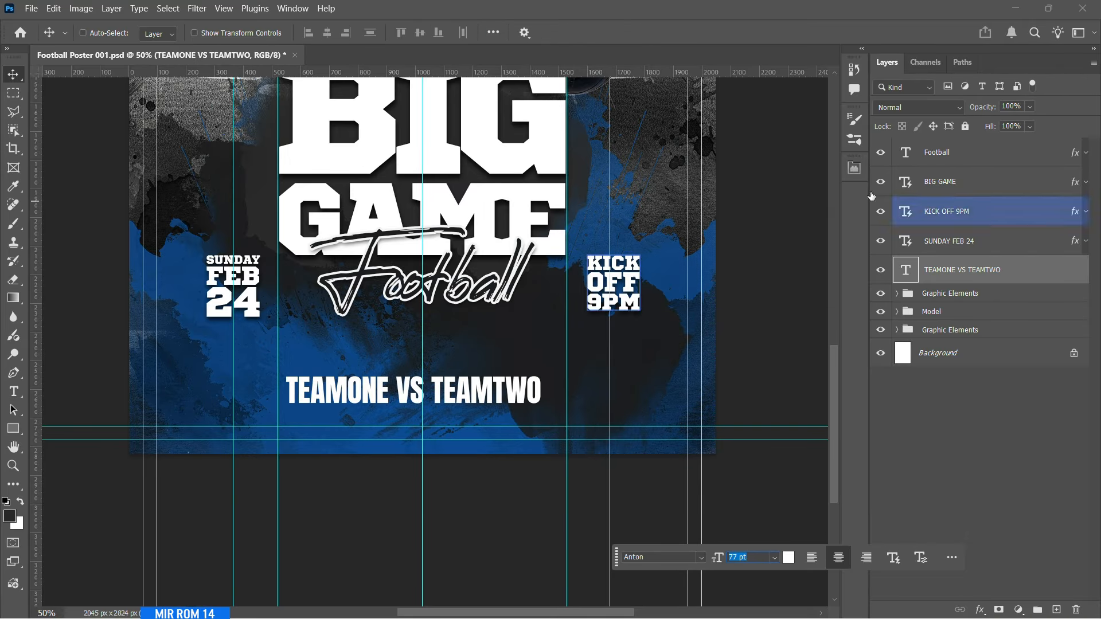
click(855, 168)
drag(475, 388, 476, 363)
click(818, 164)
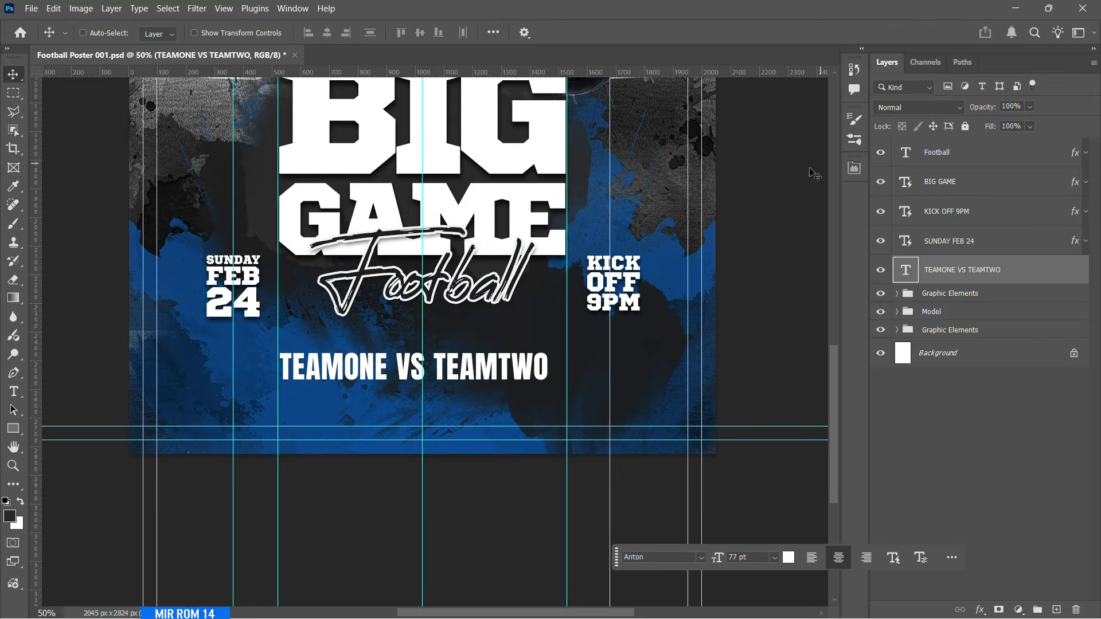
- Add a Drop Shadow to TEAMONE VS TEAMTWO with 100° angle, 9 px distance, 2% spread and 17 px size, and colour VS 136ed9
click(989, 599)
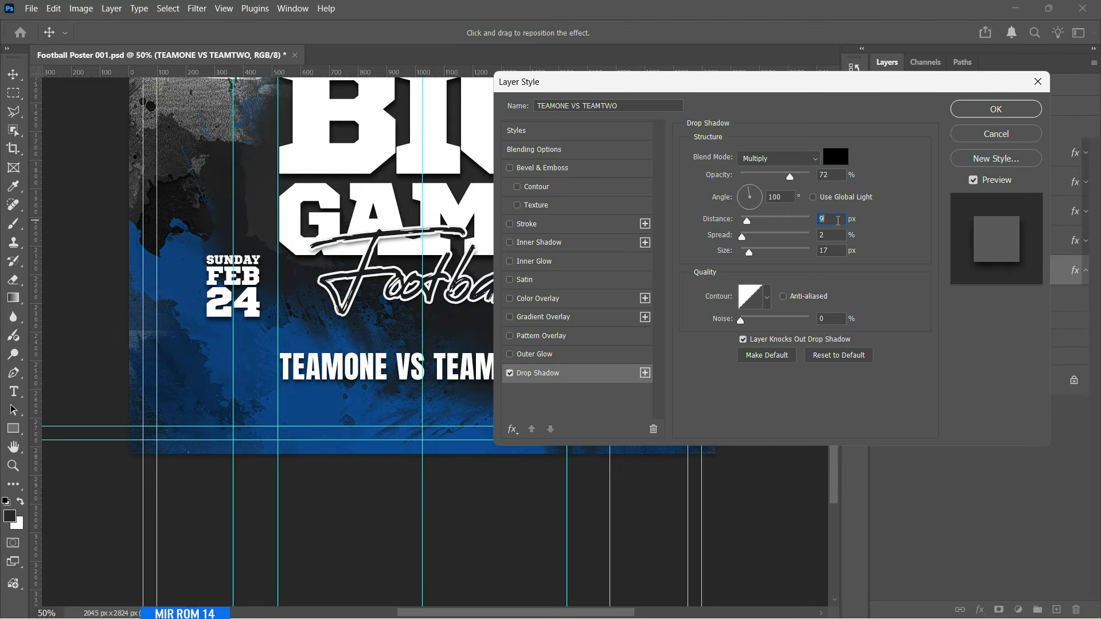
click(975, 113)
double_click(415, 369)
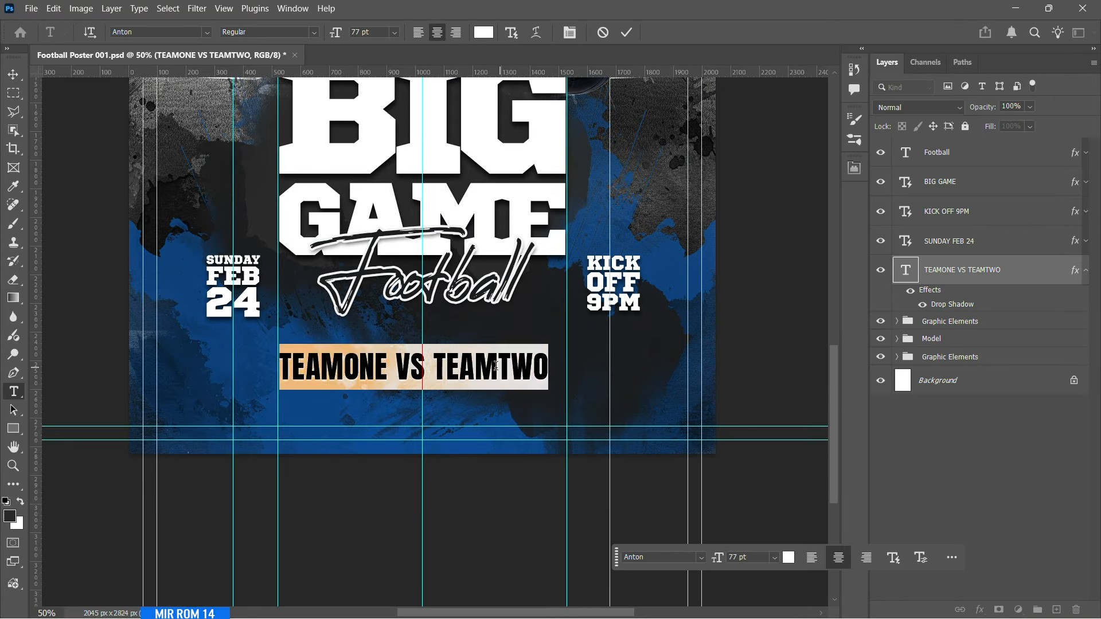
double_click(414, 369)
click(483, 32)
text(136ed9)
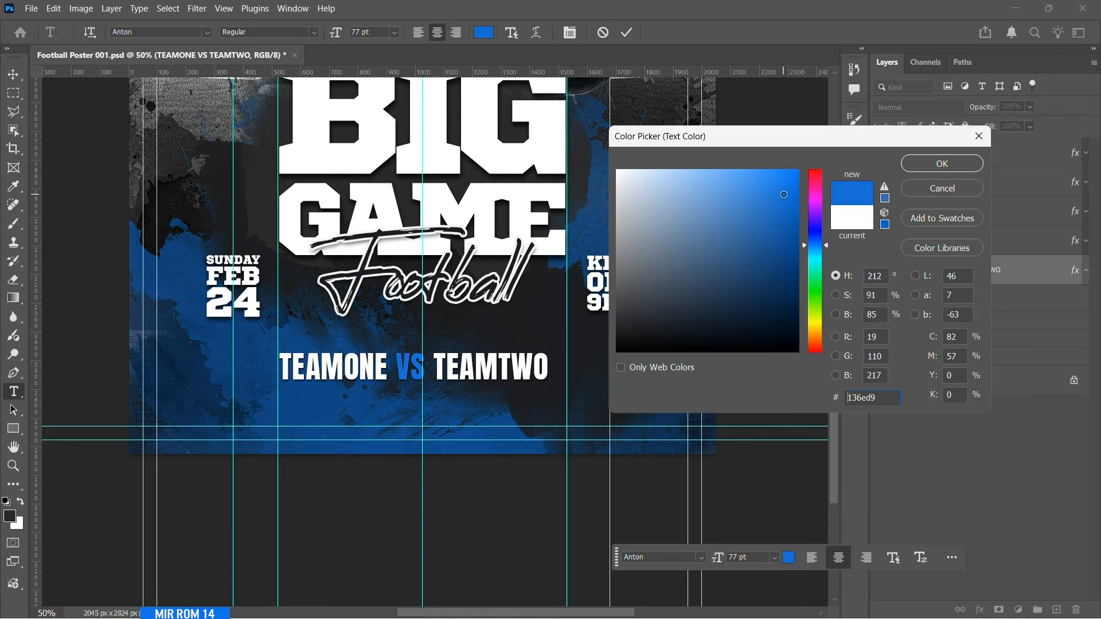
click(942, 163)
click(13, 74)
- Align the TEAMONE VS TEAMTWO layer to the horizontal centre of the Background
click(1086, 269)
click(991, 296)
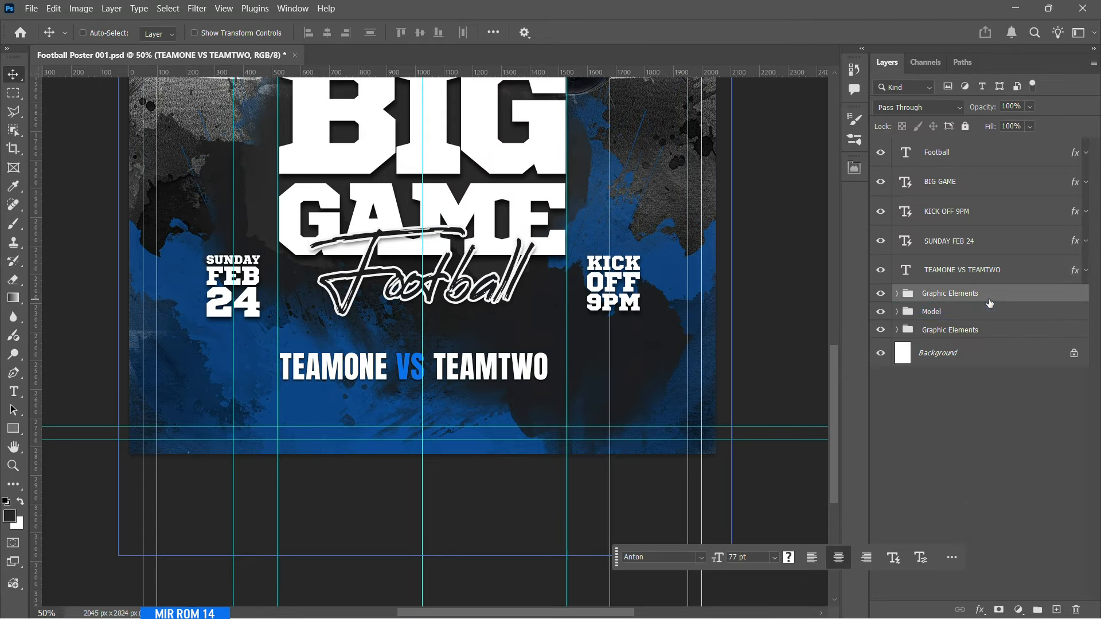
click(963, 273)
ctrl+click(963, 353)
click(83, 33)
click(327, 32)
- Draw a rectangle about 1007 × 136 px behind TEAMONE VS TEAMTWO, stacked just above the upper Graphic Elements group
click(923, 293)
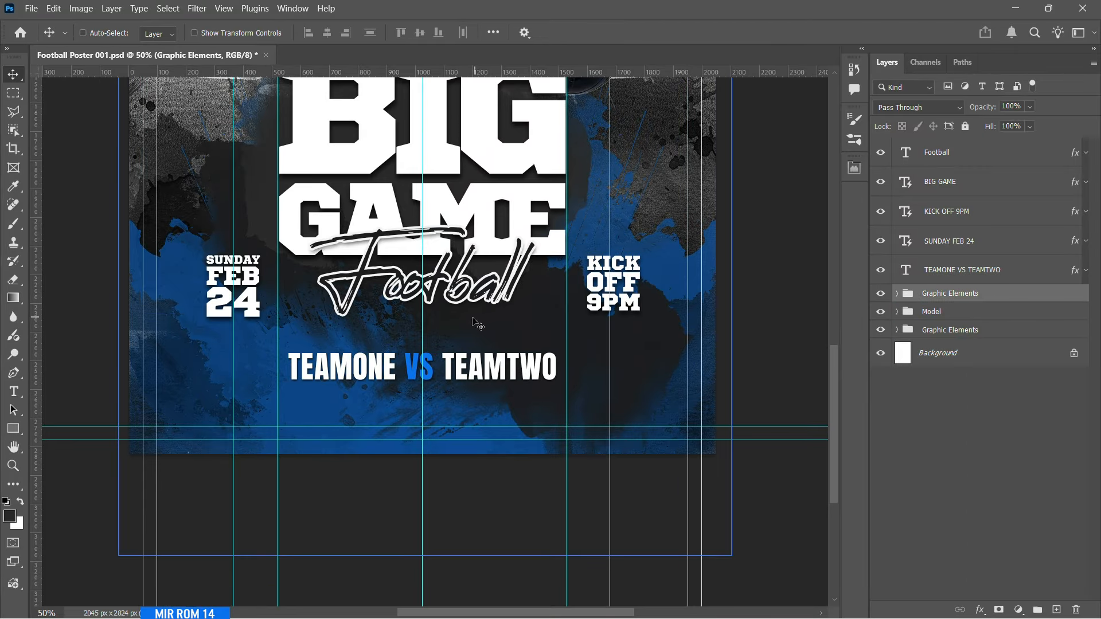
click(27, 432)
click(57, 426)
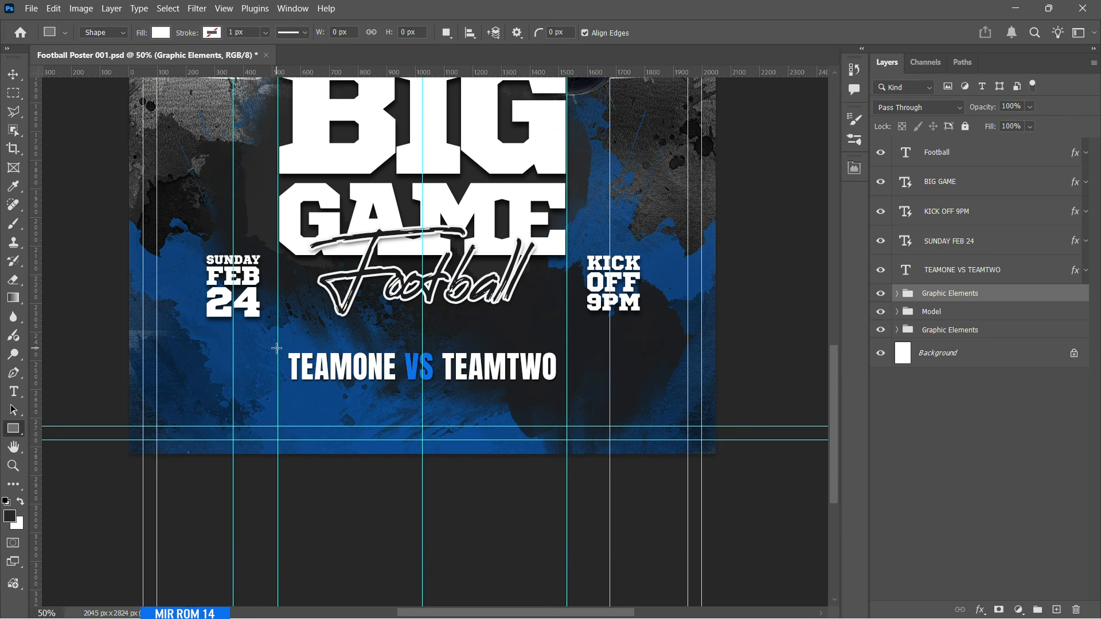
drag(277, 348, 568, 387)
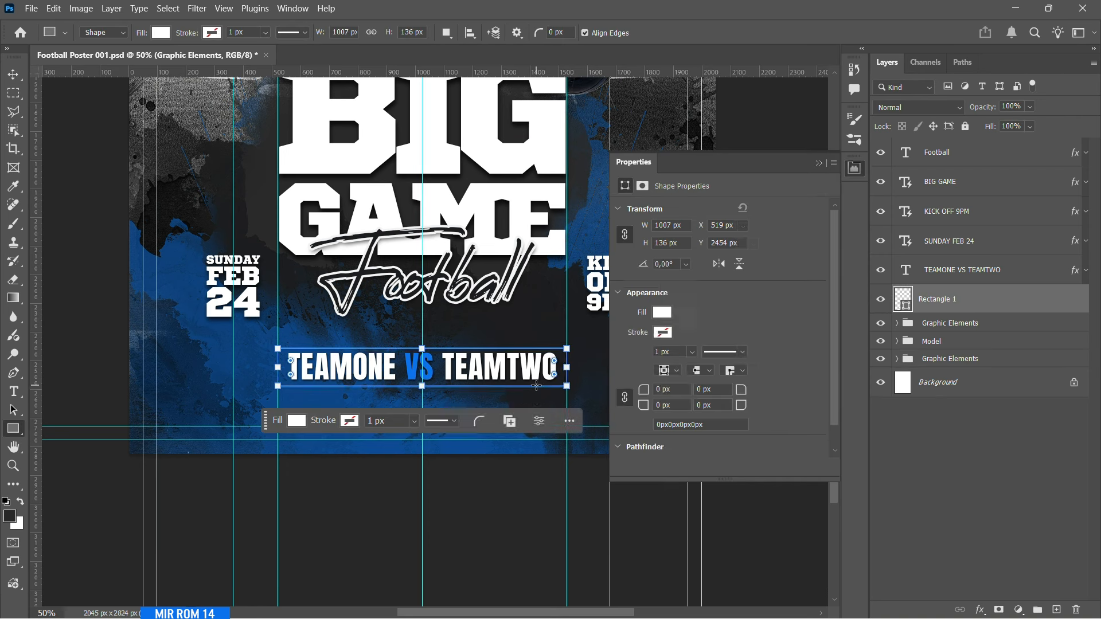
- Fill the rectangle behind the team text with a recently used near-black grey
click(661, 312)
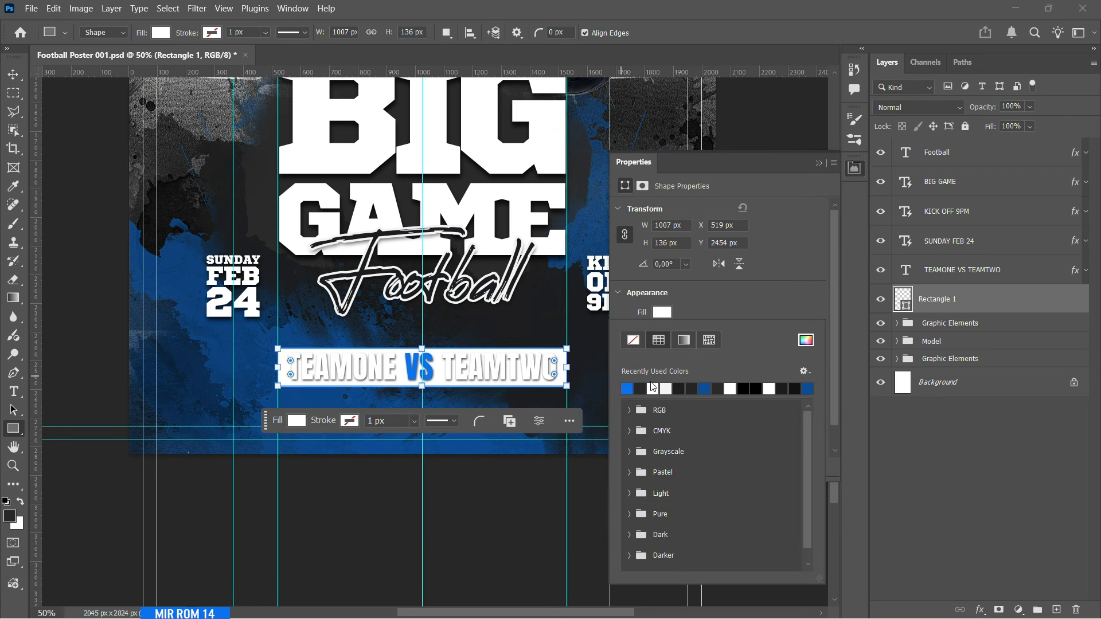
click(694, 389)
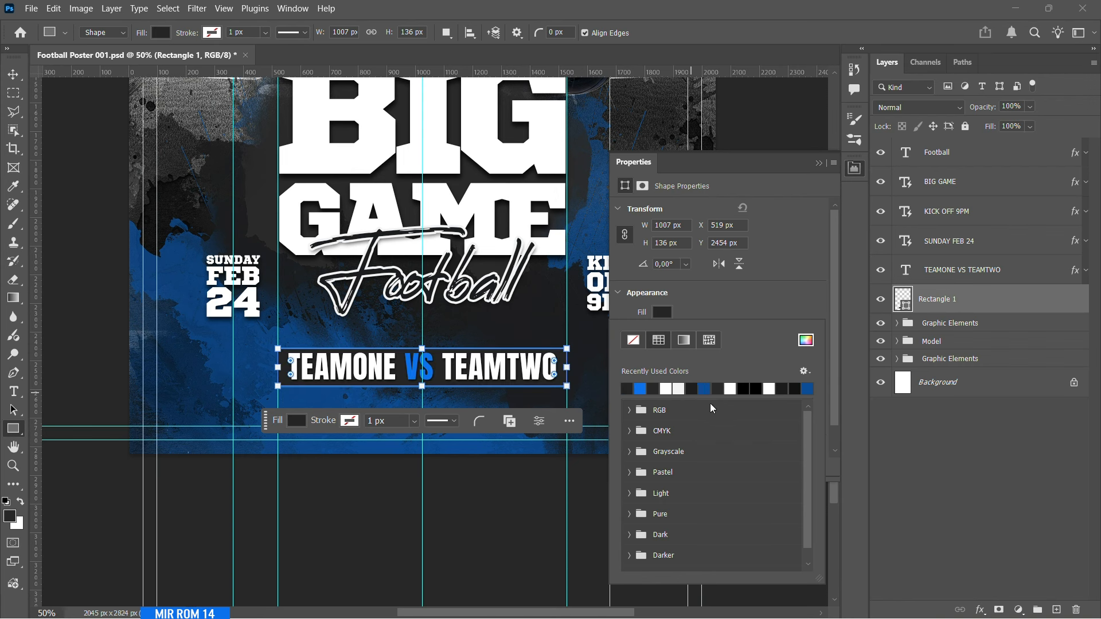
click(754, 388)
click(716, 386)
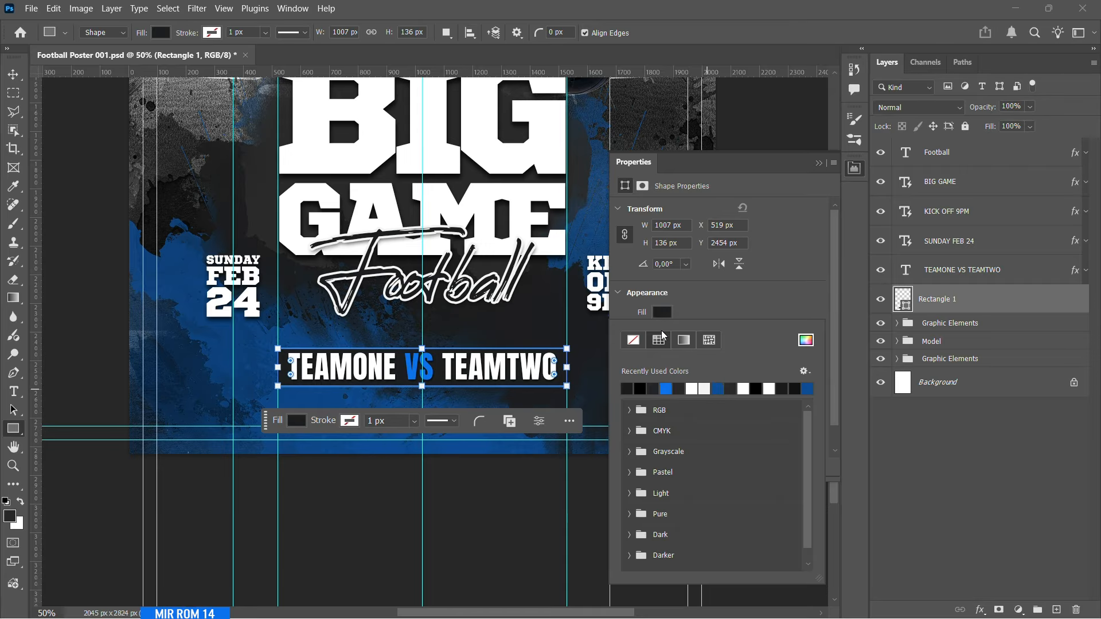
key(Return)
click(820, 162)
key(v)
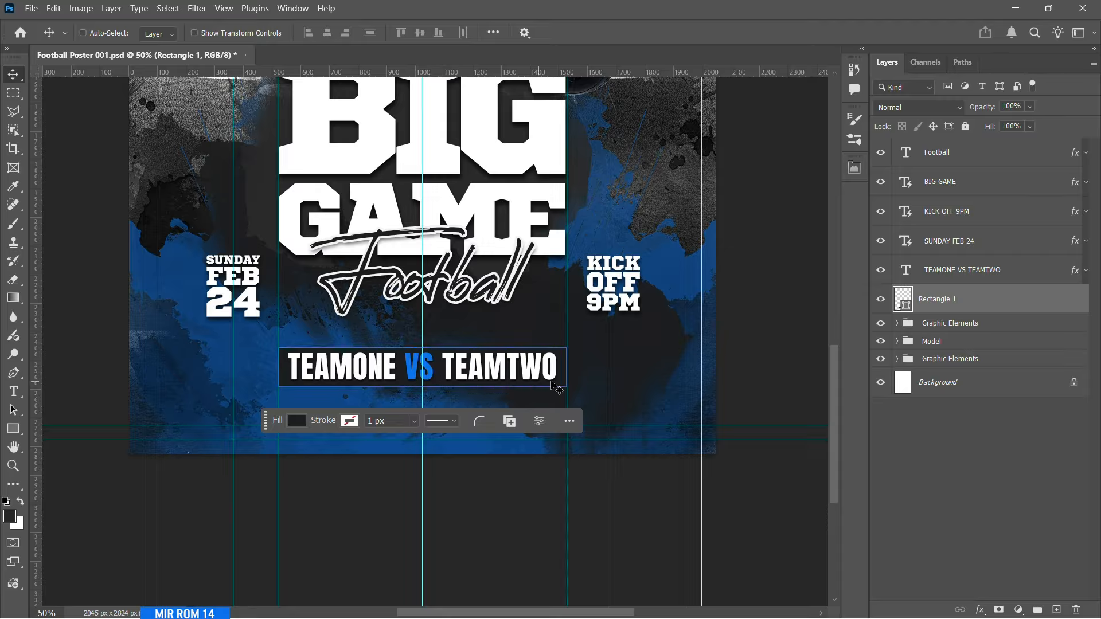
- Align TEAMONE VS TEAMTWO to the vertical centre of the rectangle and centre both horizontally on the Background
click(950, 274)
shift+click(948, 305)
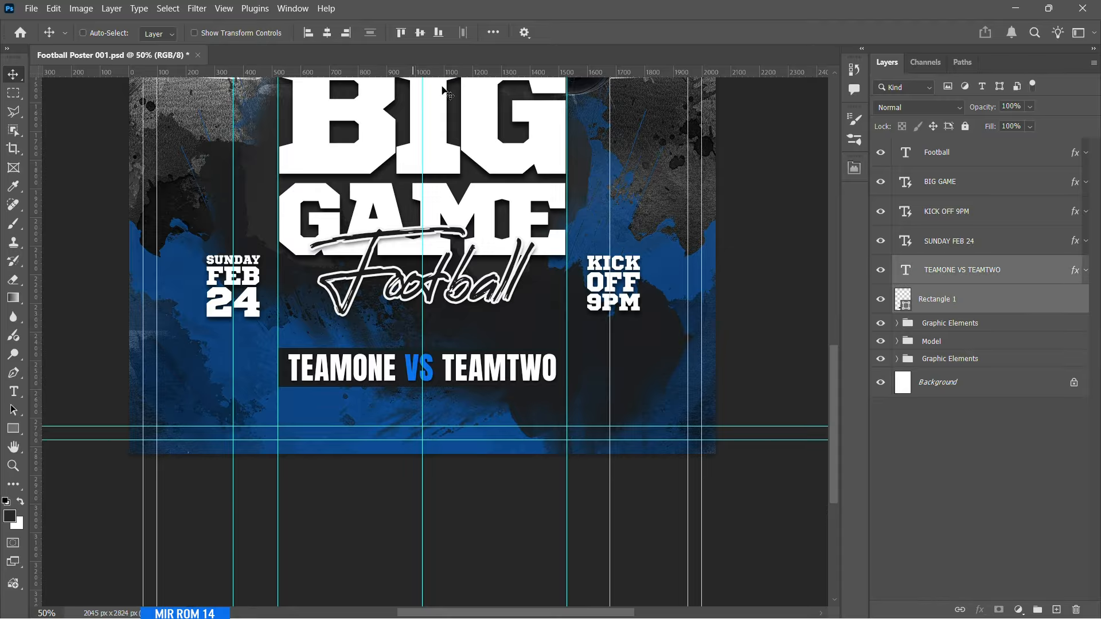
ctrl+click(938, 383)
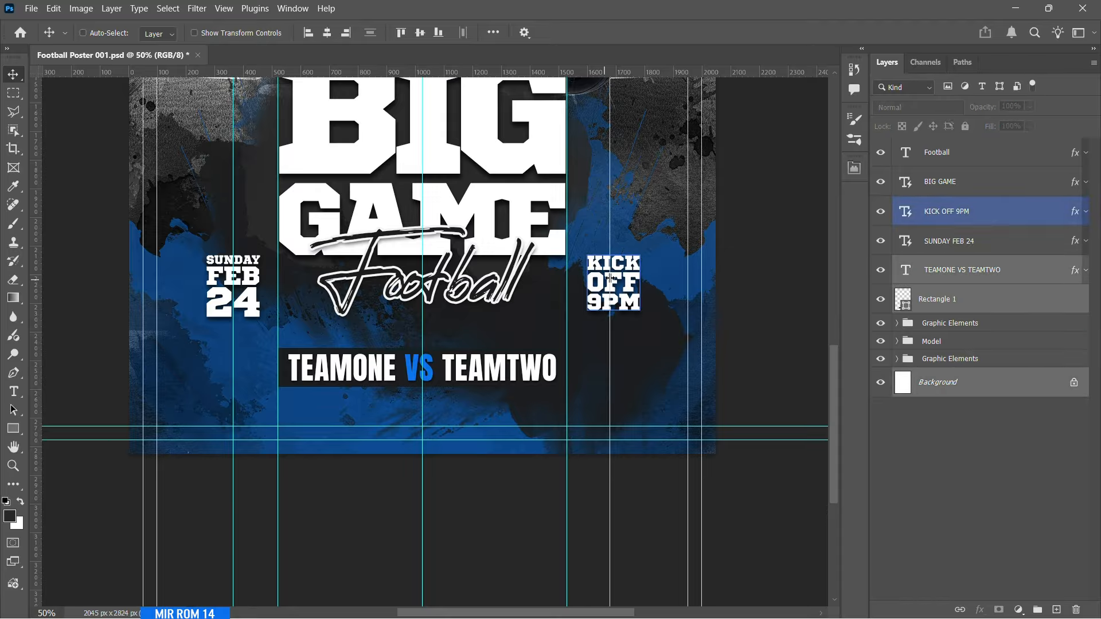
- Group the TEAMONE VS TEAMTWO text with its rectangle and name the group Team
click(941, 298)
shift+click(952, 269)
key(ctrl+g)
double_click(938, 264)
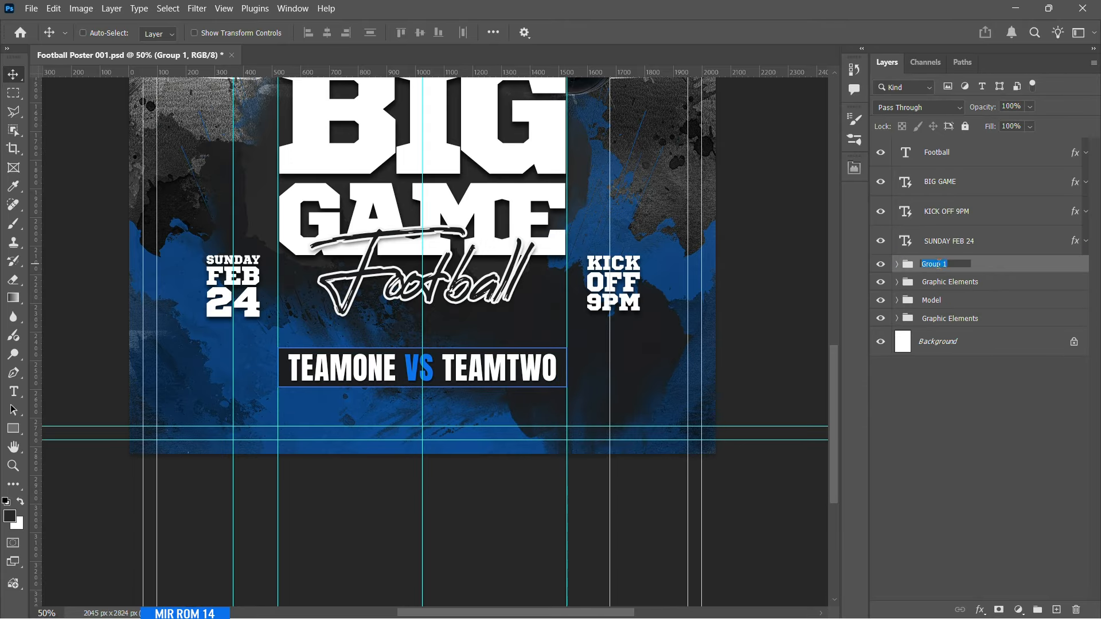
text(Team)
key(Return)
- Nudge the Team group up in large steps until it sits just below the Football script
key(shift+Up)
key(shift+Up)
key(shift+Up)
key(shift+Up)
key(shift+Up)
key(shift+Up)
key(shift+Up)
key(shift+Up)
key(shift+Up)
click(943, 282)
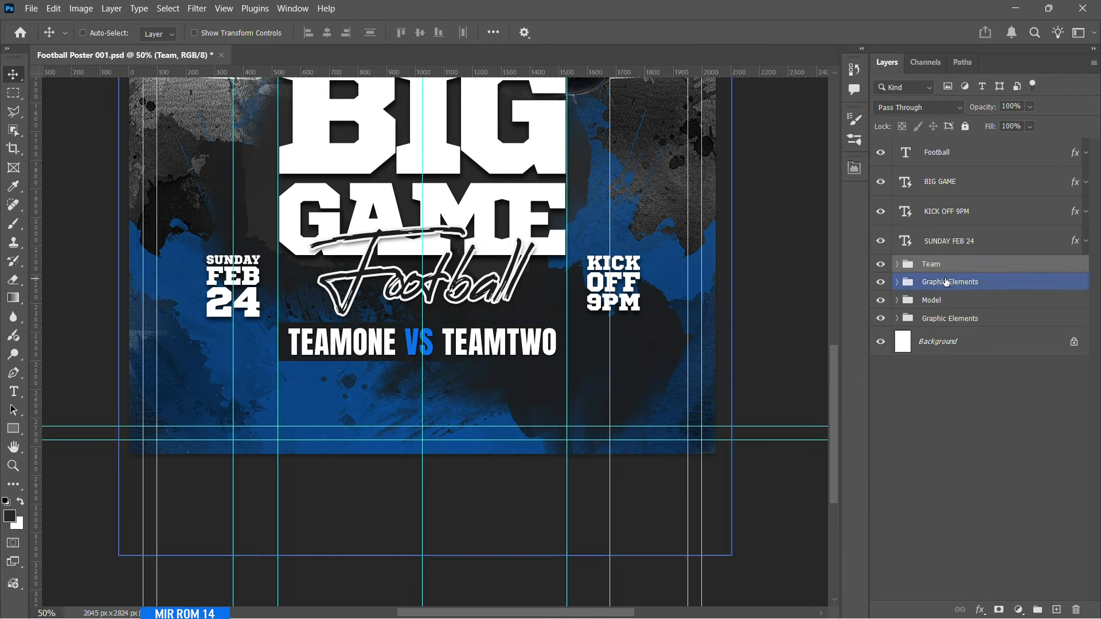
key(t)
click(414, 412)
text(MORE INFO)
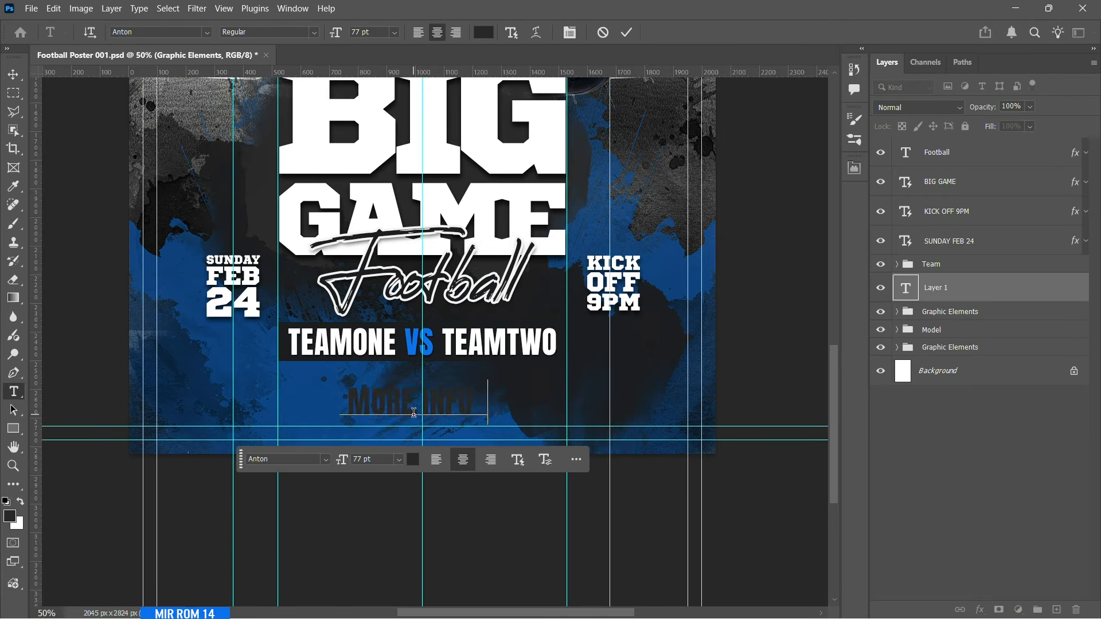
text( VISIT : WWW.SITENAME.COM)
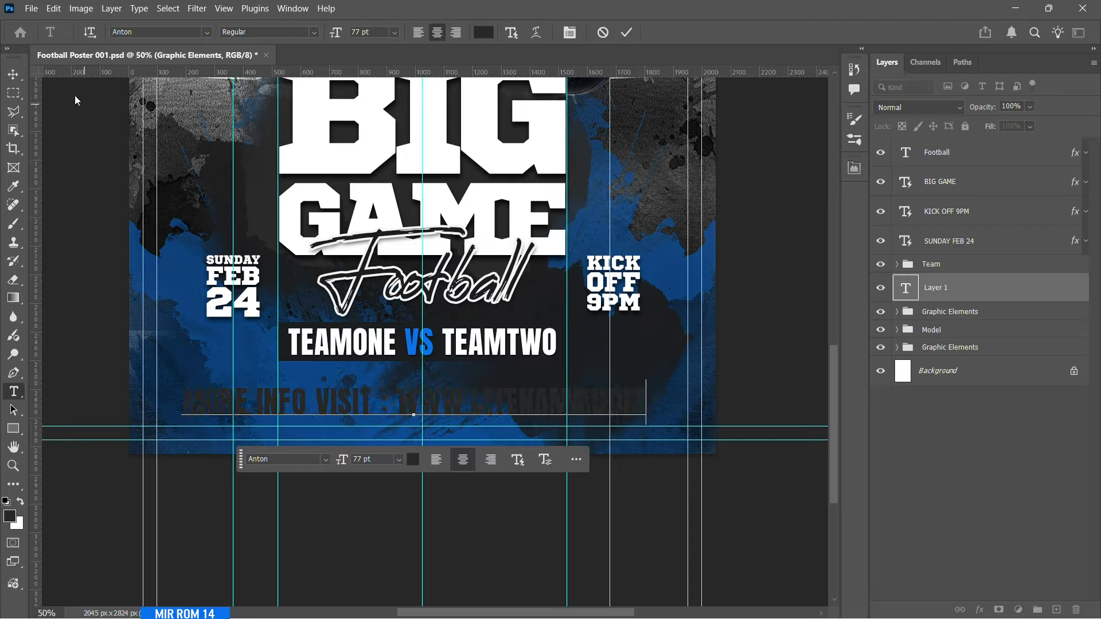
click(13, 75)
- Set the MORE INFO VISIT text colour to a5a5a5
click(413, 460)
click(599, 266)
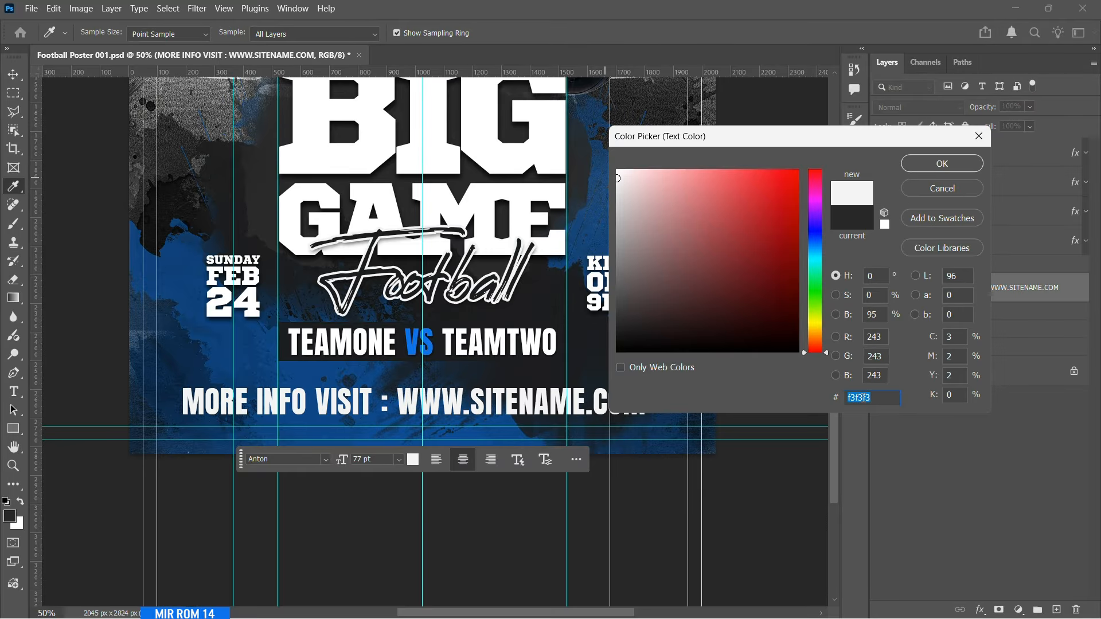
text(a5a5a5)
key(Return)
- Change the MORE INFO VISIT line to Built Titling Regular at 52 pt
click(855, 170)
click(748, 248)
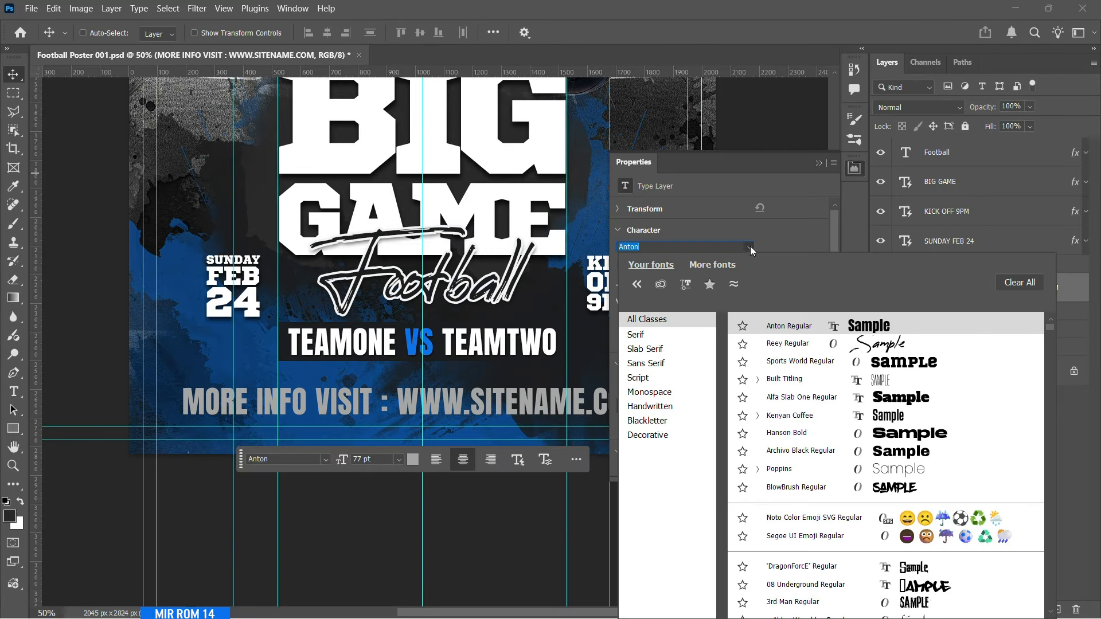
click(791, 379)
click(758, 265)
click(707, 353)
click(657, 283)
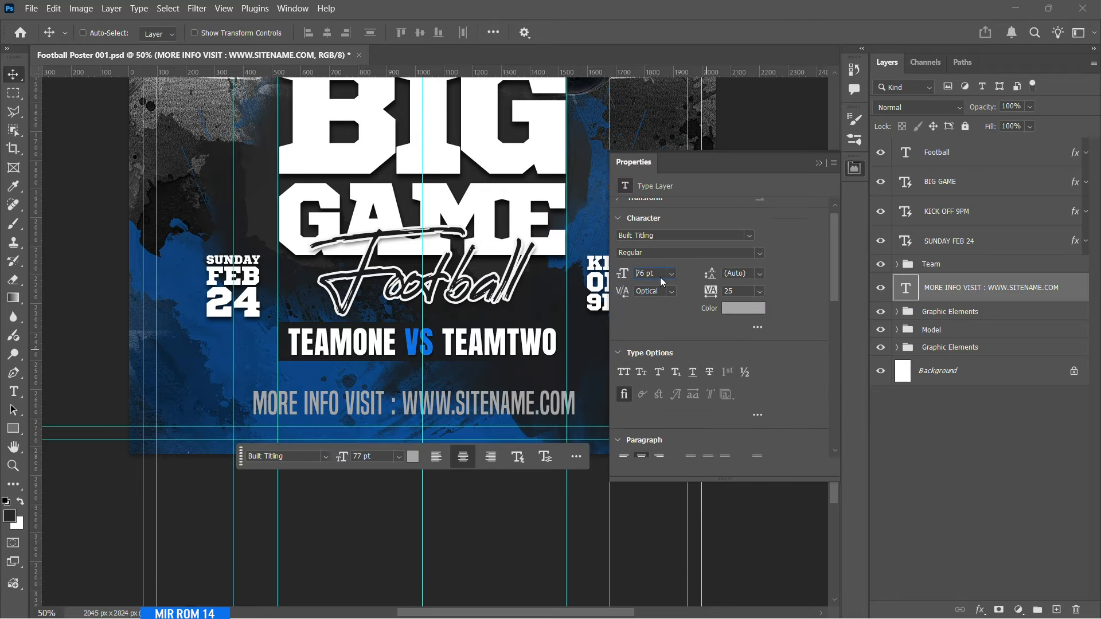
scroll(659, 280, down, 7)
- Centre the MORE INFO VISIT line horizontally on the Background and set its tracking to 120
ctrl+click(937, 375)
ctrl+click(937, 375)
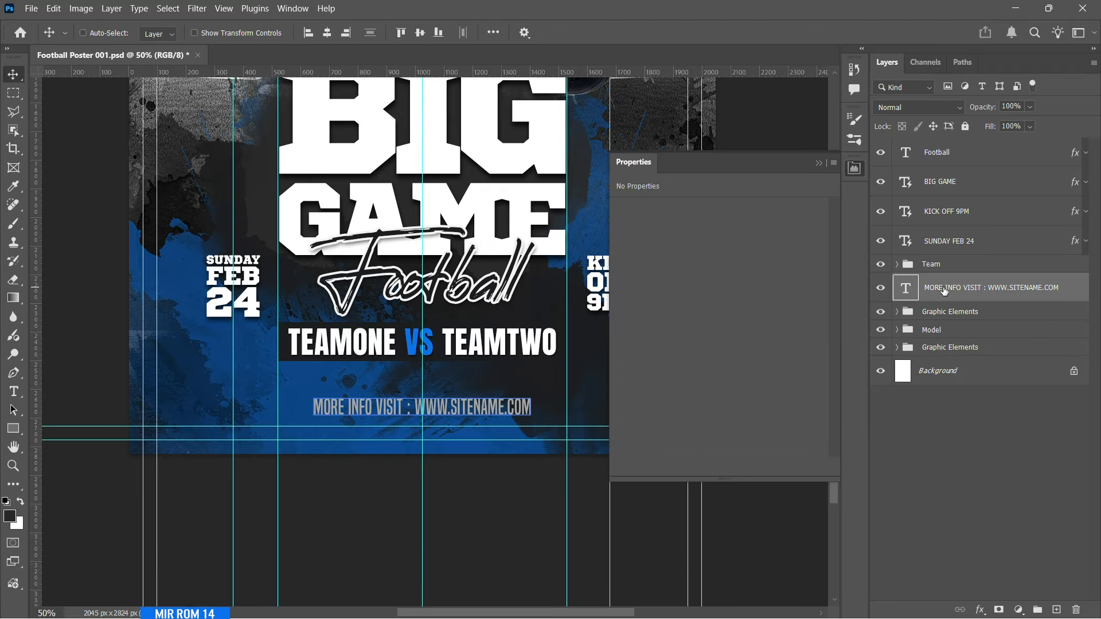
click(740, 303)
scroll(747, 300, up, 12)
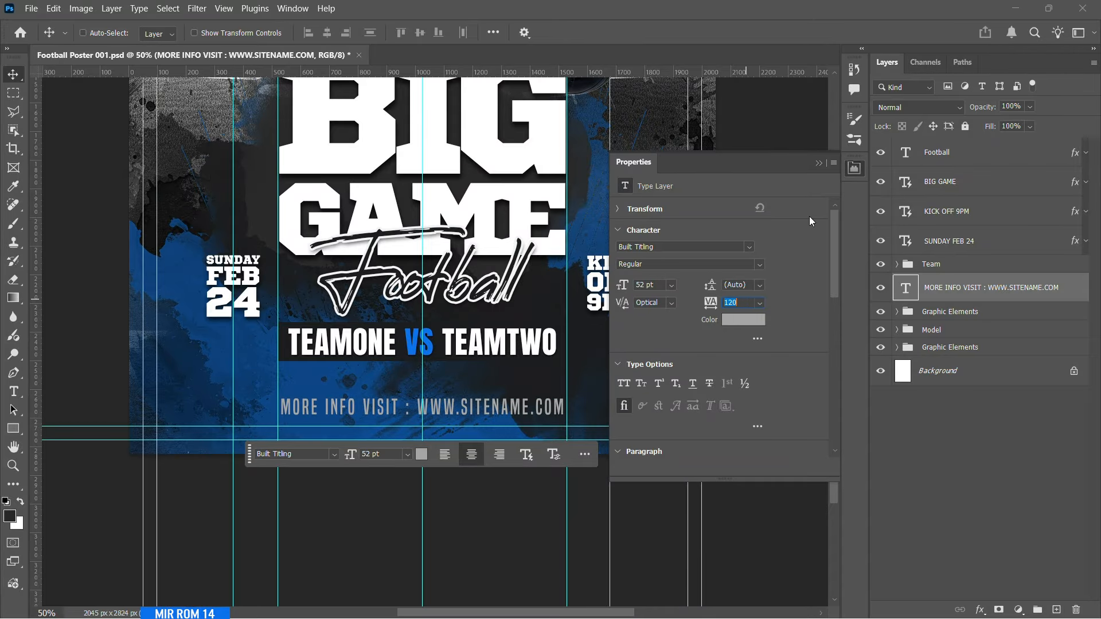
- Move the MORE INFO VISIT line up just beneath the team bar and add a Drop Shadow to it
click(816, 163)
drag(505, 376, 501, 345)
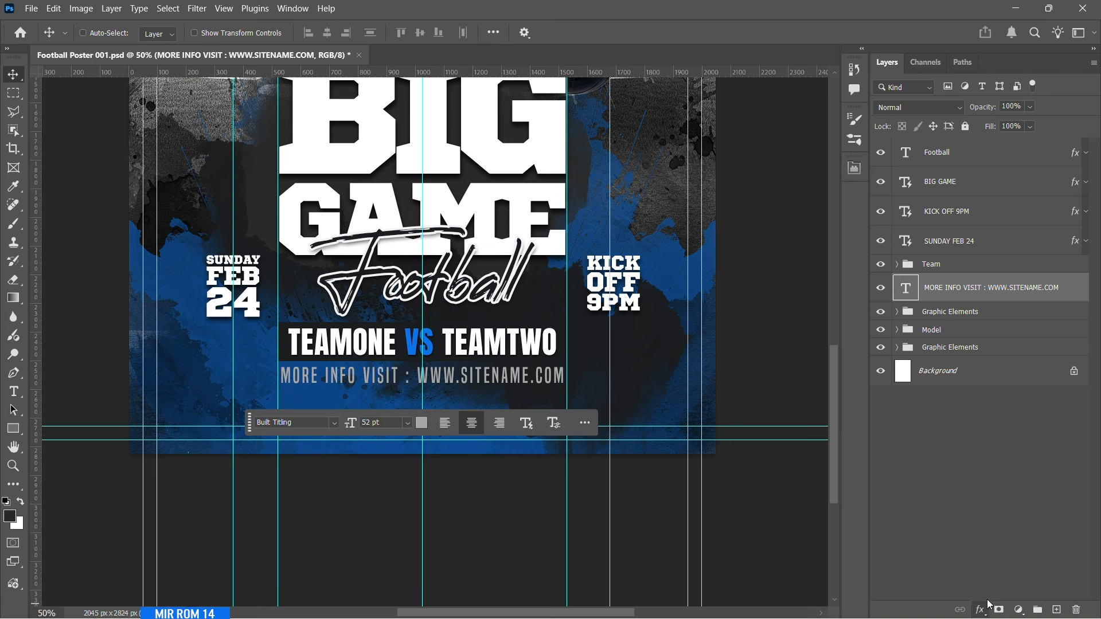
click(980, 609)
click(1003, 596)
key(Return)
key(ctrl+0)
scroll(717, 367, down, 1)
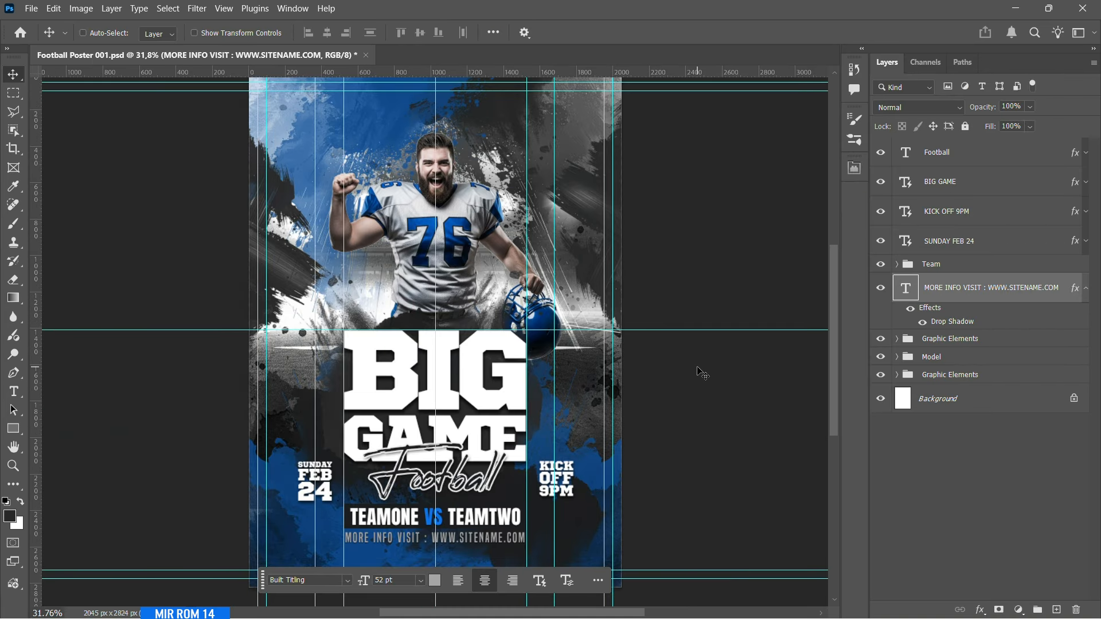
click(1085, 288)
- Duplicate the MORE INFO VISIT layer, placing the copy above all layers and at the poster's top edge
key(ctrl+j)
drag(1025, 293, 966, 143)
drag(476, 556, 474, 125)
- Replace the copied line's text with SPORT CLUB NAME PRESENTS
double_click(906, 152)
text(SPORT CLUB NAME PRESENTS)
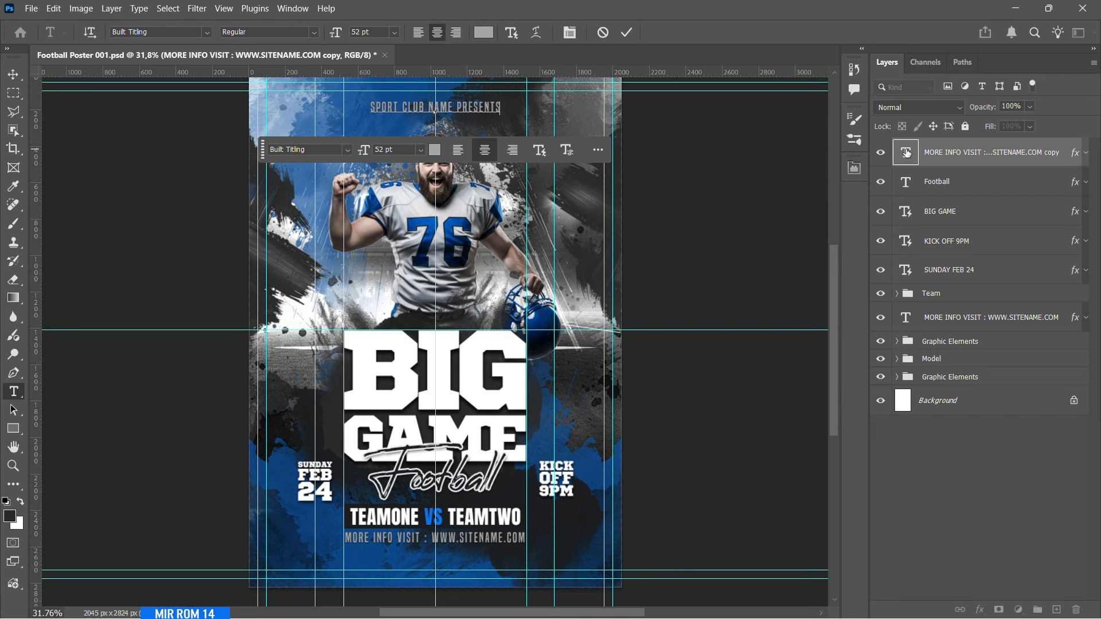
click(13, 74)
- Set SPORT CLUB NAME PRESENTS to 48 pt with 340 tracking and colour f4f4f4
click(400, 150)
scroll(400, 149, down, 2)
click(854, 168)
click(744, 304)
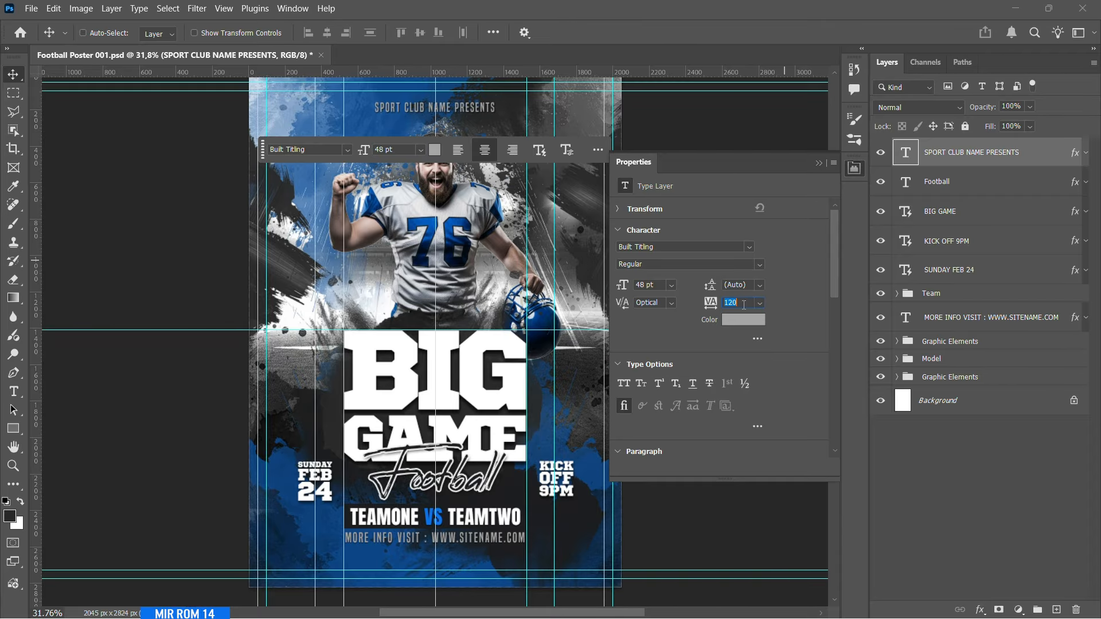
click(744, 319)
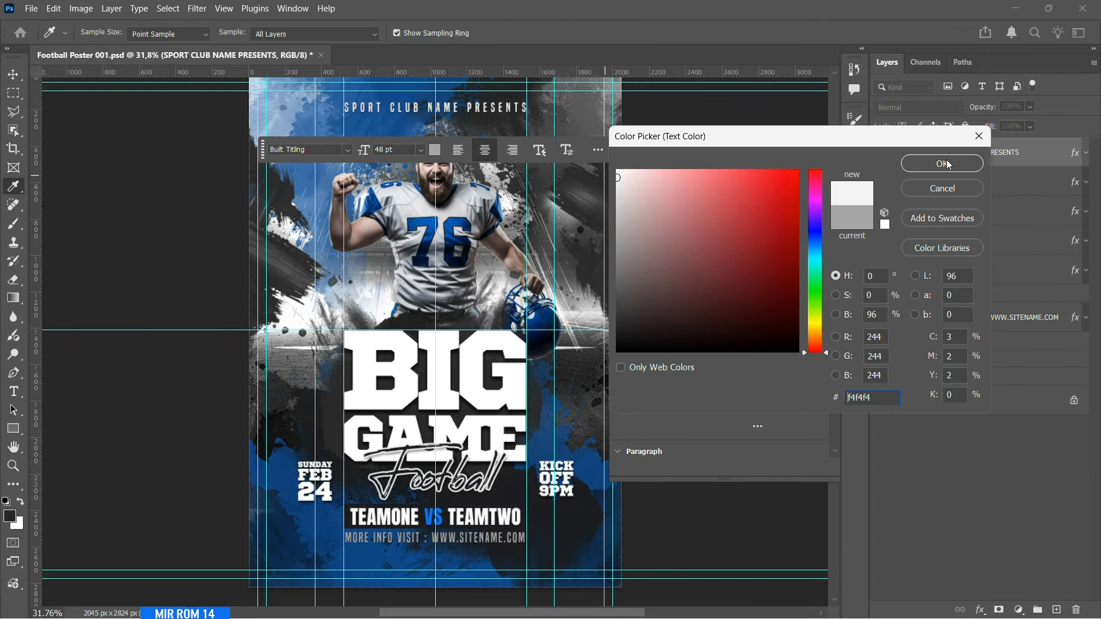
click(947, 164)
- Align SPORT CLUB NAME PRESENTS to the horizontal centre of the Background
ctrl+click(983, 410)
click(330, 36)
ctrl+click(975, 401)
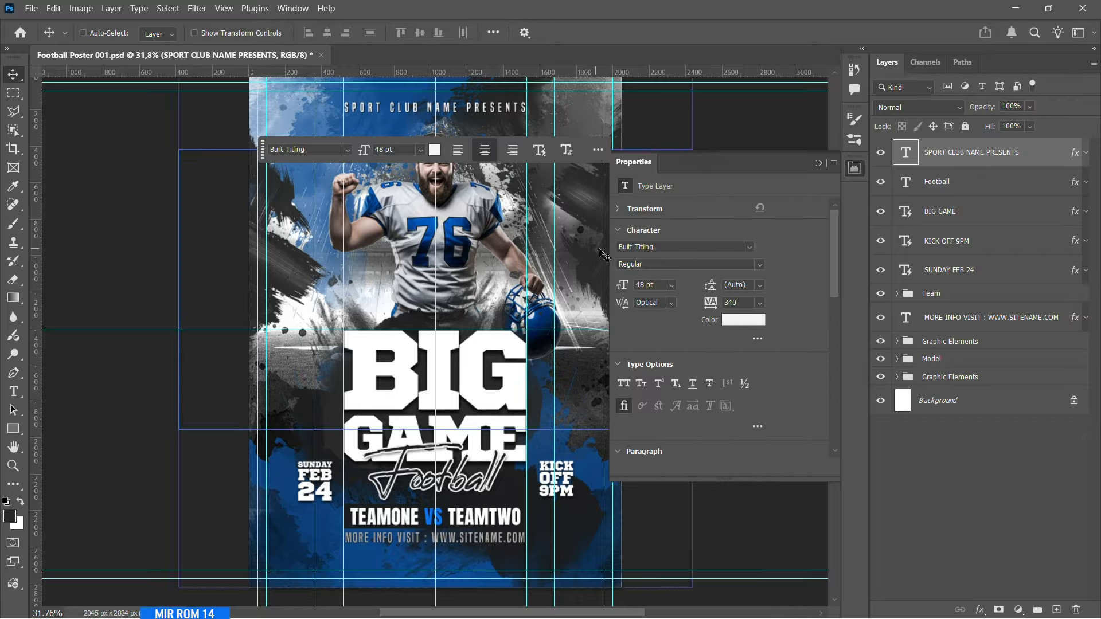
click(854, 168)
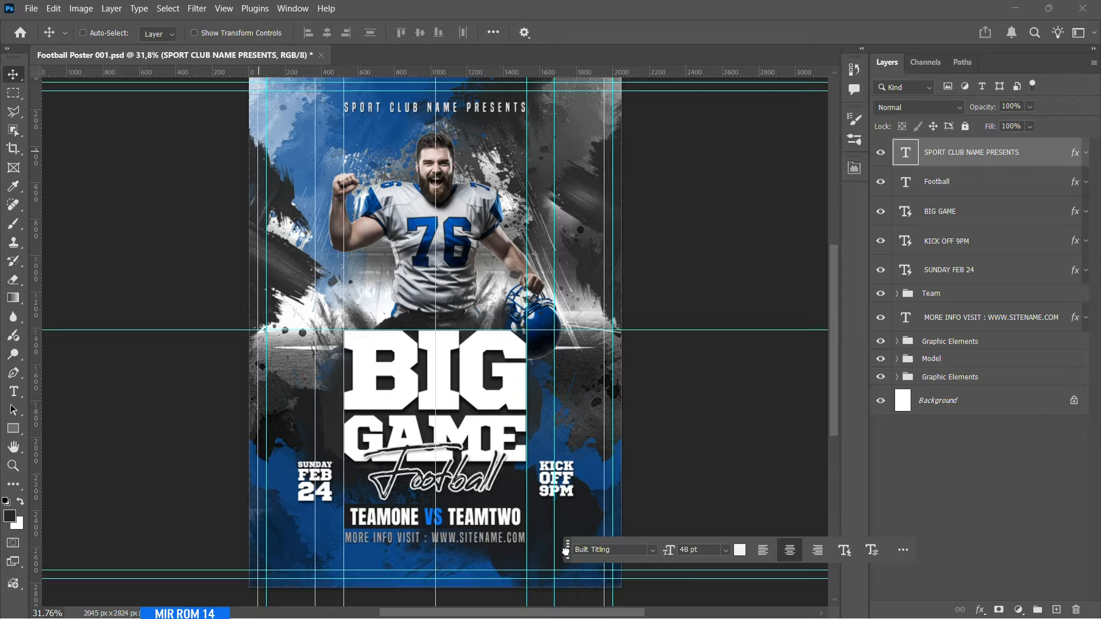
- Duplicate the abstract paint layer and its Black & White 1 adjustment in the lower Graphic Elements group, and merge the copies
click(952, 212)
click(896, 378)
scroll(896, 382, down, 2)
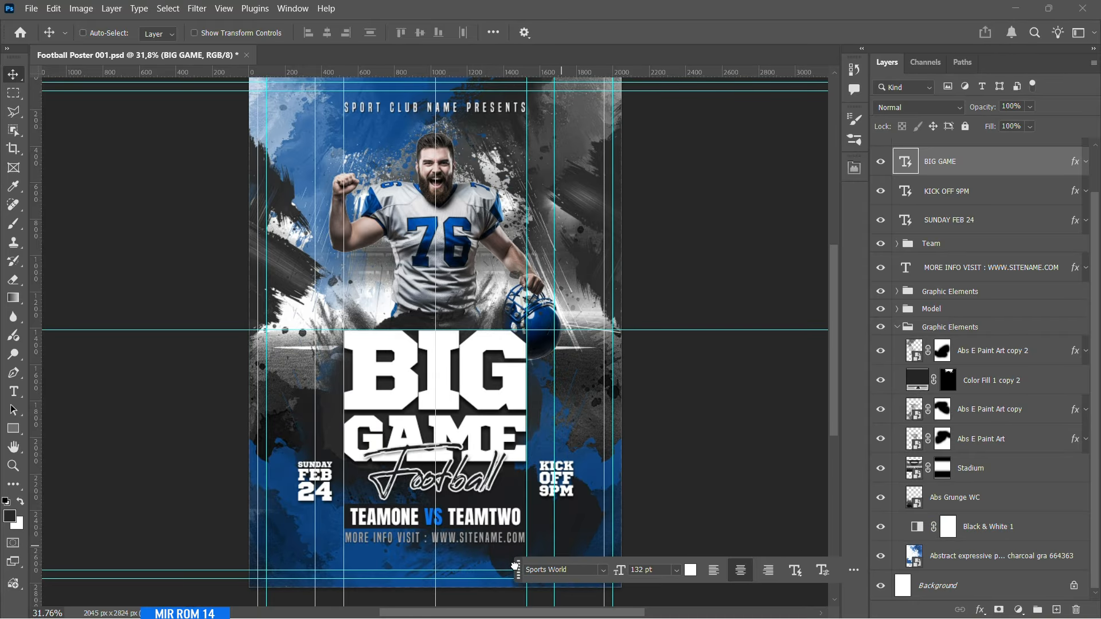
click(980, 555)
ctrl+click(1006, 526)
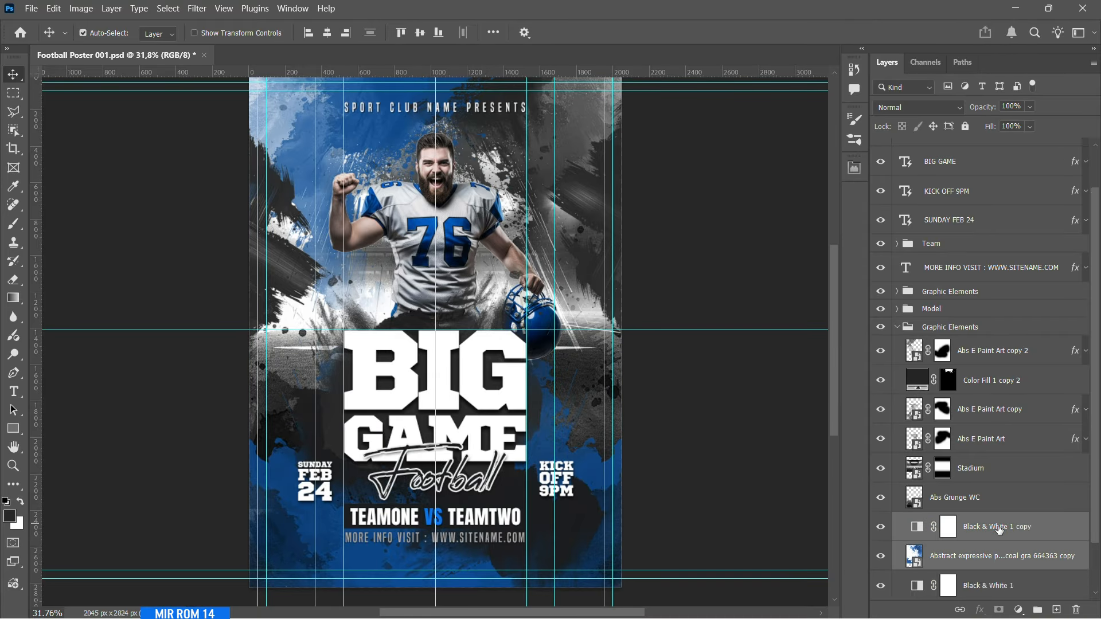
key(ctrl+e)
- Rename the merged black-and-white texture with the original abstract paint layer's name
double_click(961, 555)
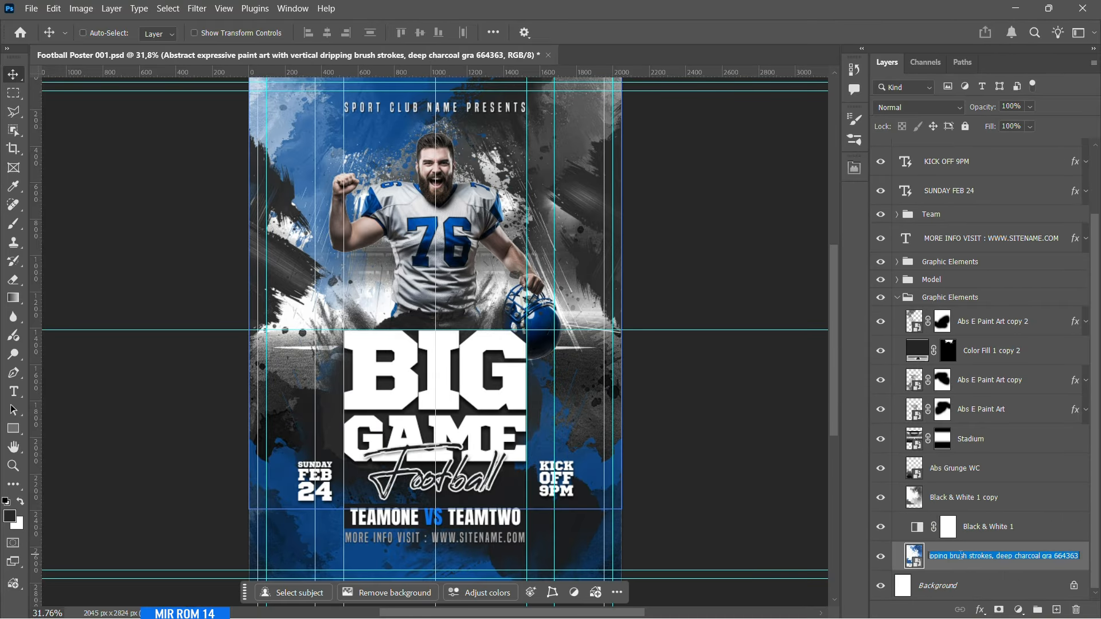
key(ctrl+c)
double_click(969, 497)
key(ctrl+v)
key(Return)
- Move the black-and-white texture directly above BIG GAME and clip it to that text
drag(988, 499, 981, 218)
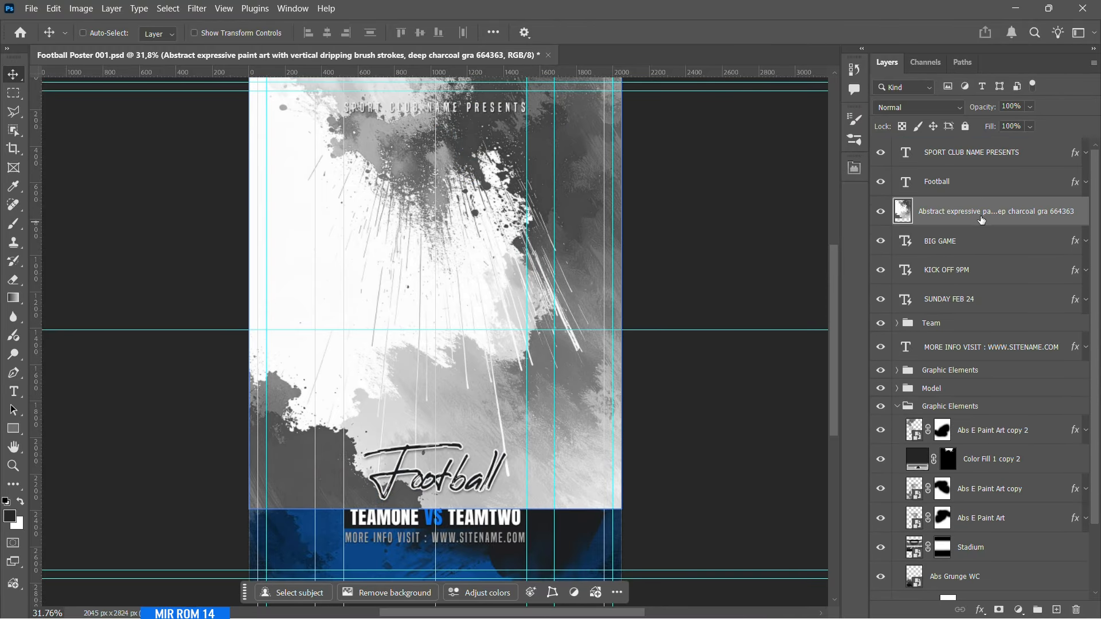
click(1093, 63)
click(1009, 386)
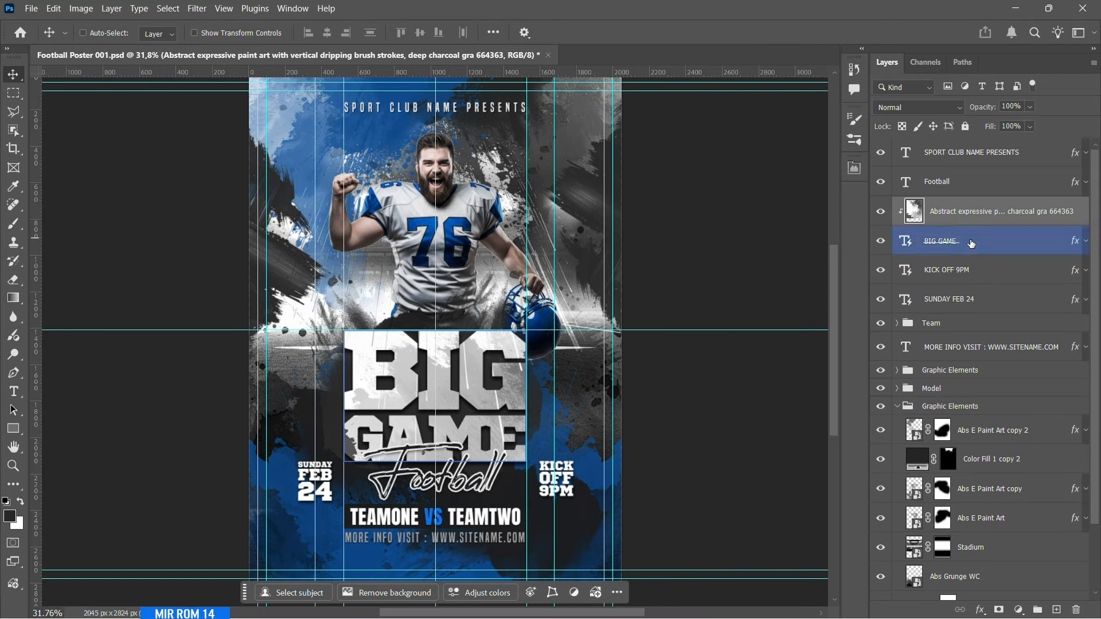
click(972, 244)
click(944, 220)
- Shift the clipped paint texture down and across so its splatter falls over the BIG GAME letters
scroll(459, 355, down, 2)
scroll(458, 356, up, 1)
drag(480, 225, 494, 348)
key(ctrl+t)
key(ctrl+minus)
key(ctrl+minus)
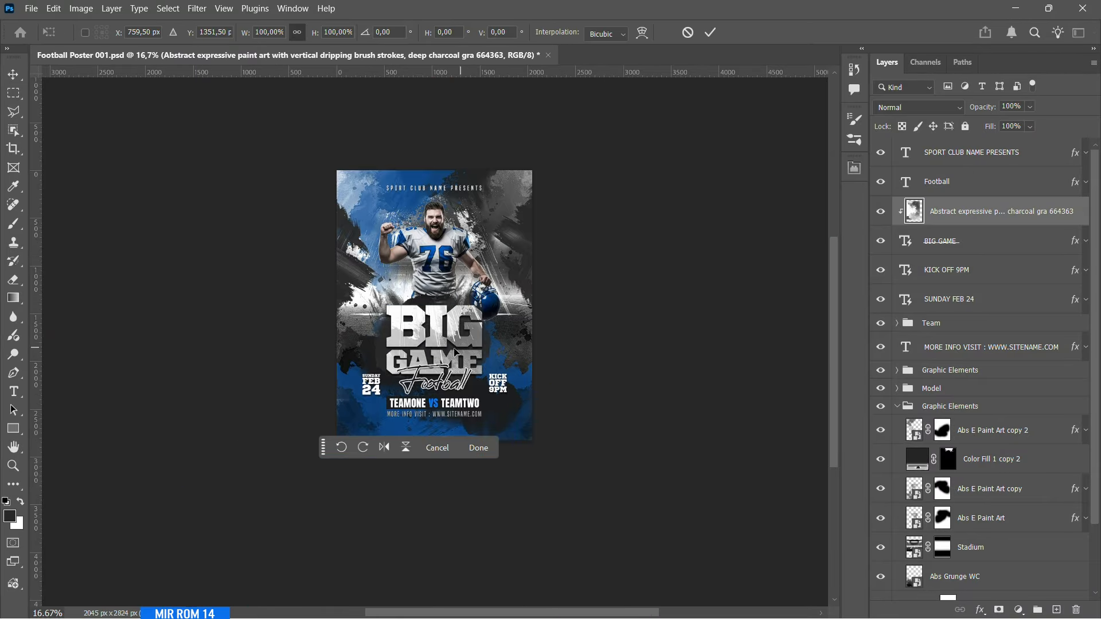
click(709, 32)
scroll(429, 380, up, 1)
drag(451, 300, 497, 371)
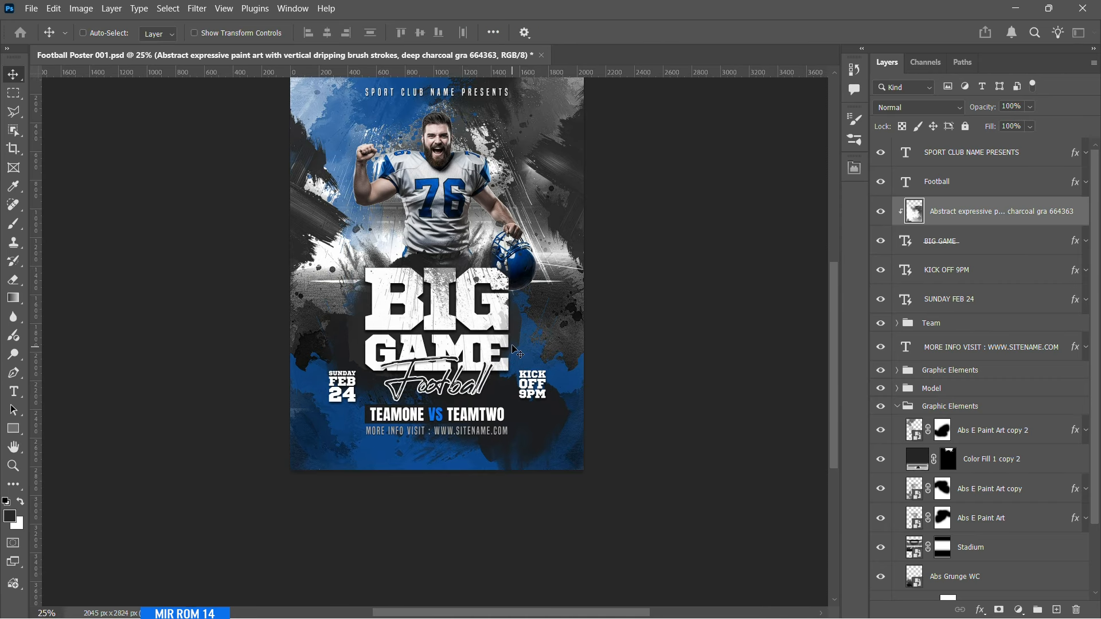
- Scale the clipped texture down and fit it over the BIG GAME lettering, and set its opacity to 80%
key(ctrl+t)
drag(591, 500, 563, 433)
drag(518, 394, 511, 388)
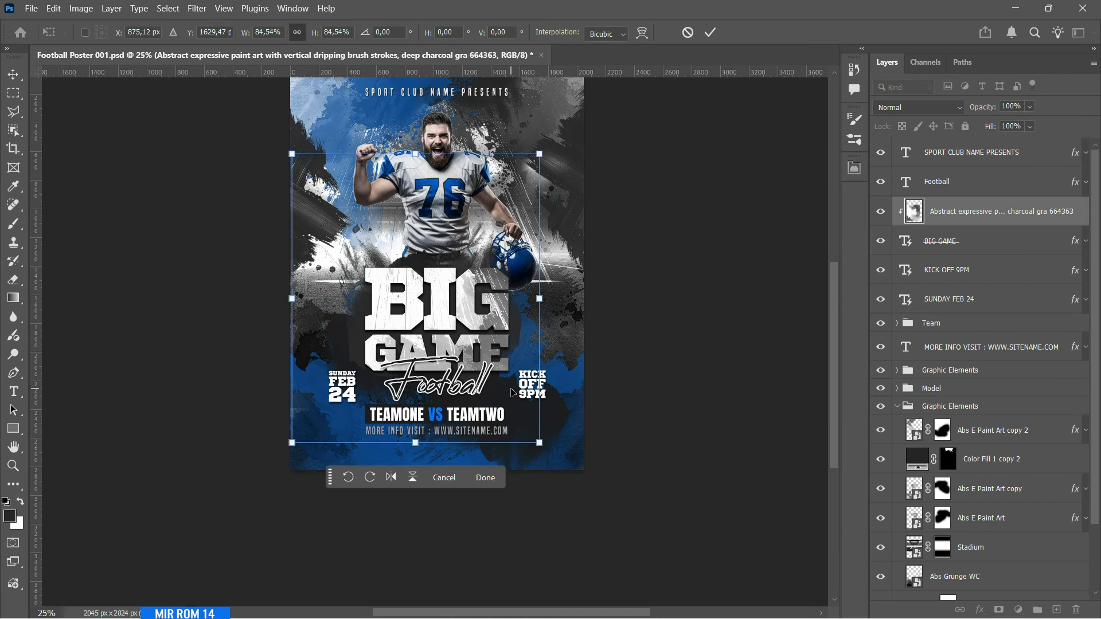
drag(291, 443, 318, 390)
mouse_move(491, 343)
mouse_down()
mouse_move(492, 357)
mouse_move(488, 342)
mouse_up()
drag(425, 142, 447, 217)
key(Return)
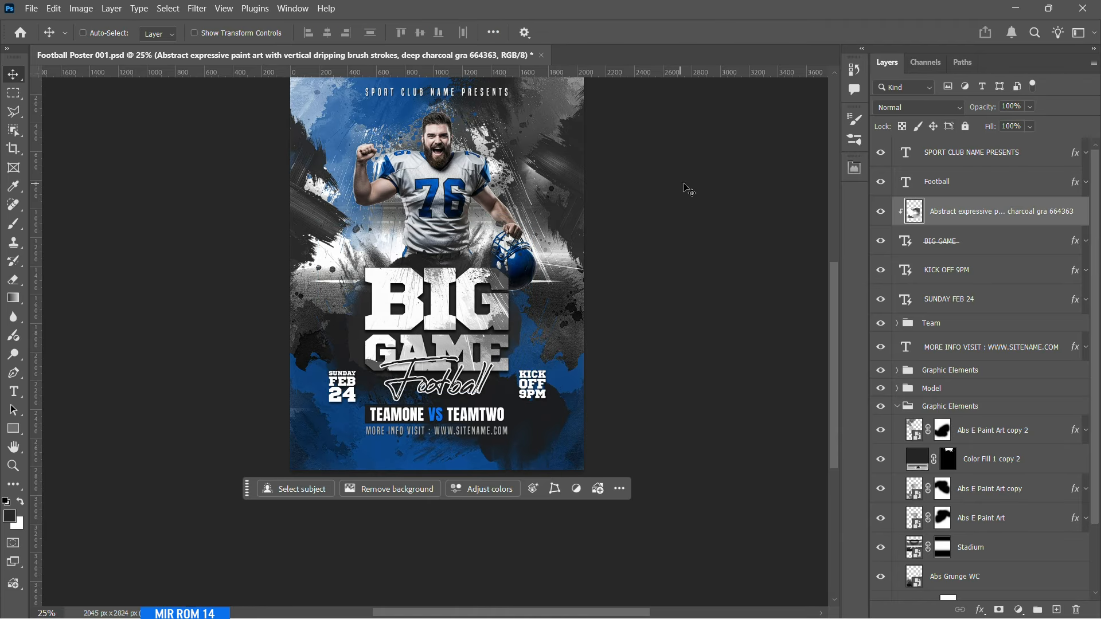
drag(1030, 105, 1034, 121)
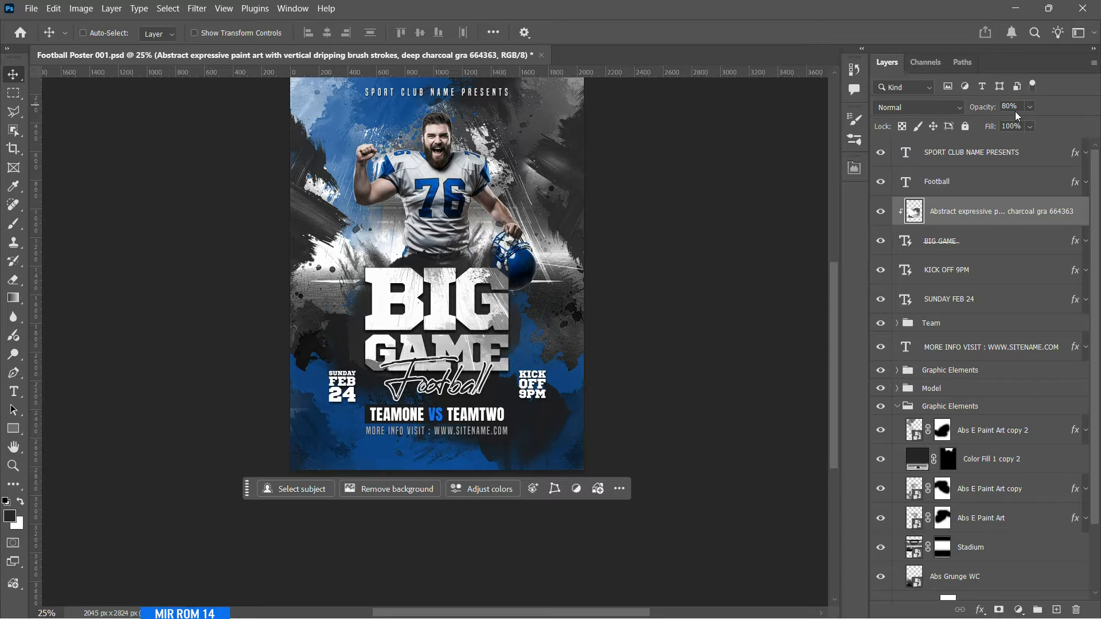
- Group all layers from MORE INFO VISIT up to SPORT CLUB NAME PRESENTS and name the group Texts
click(986, 347)
shift+click(967, 154)
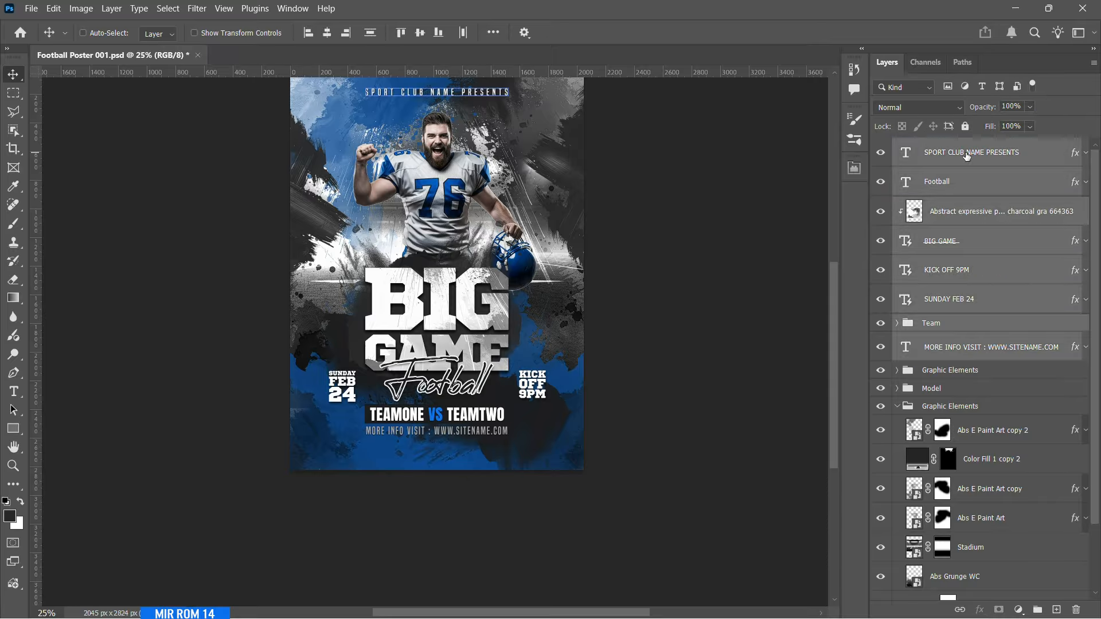
key(ctrl+g)
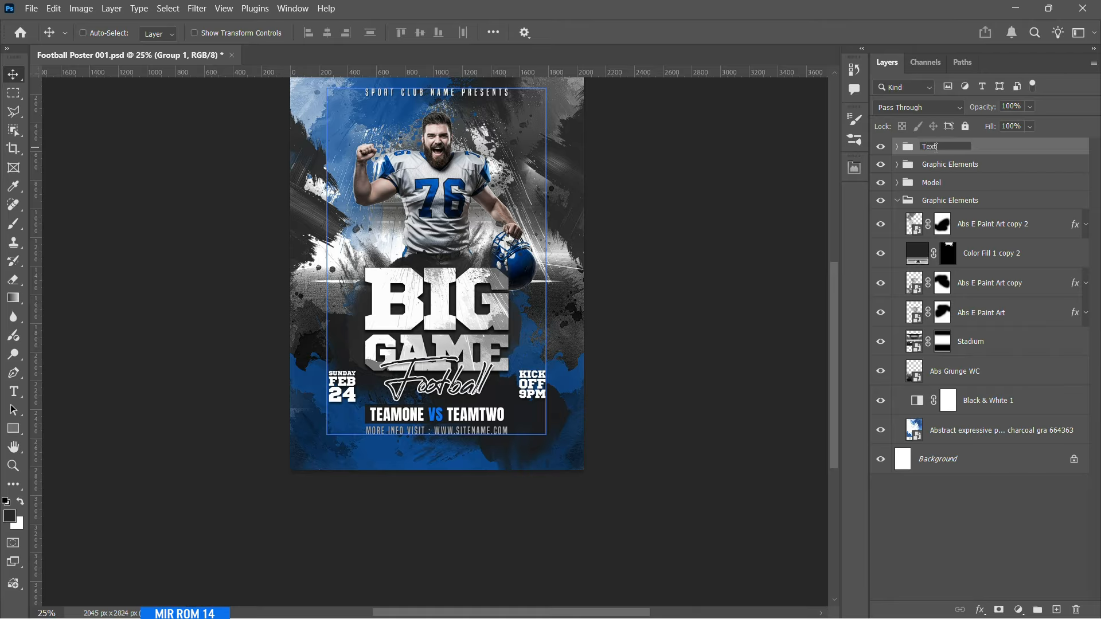
click(943, 164)
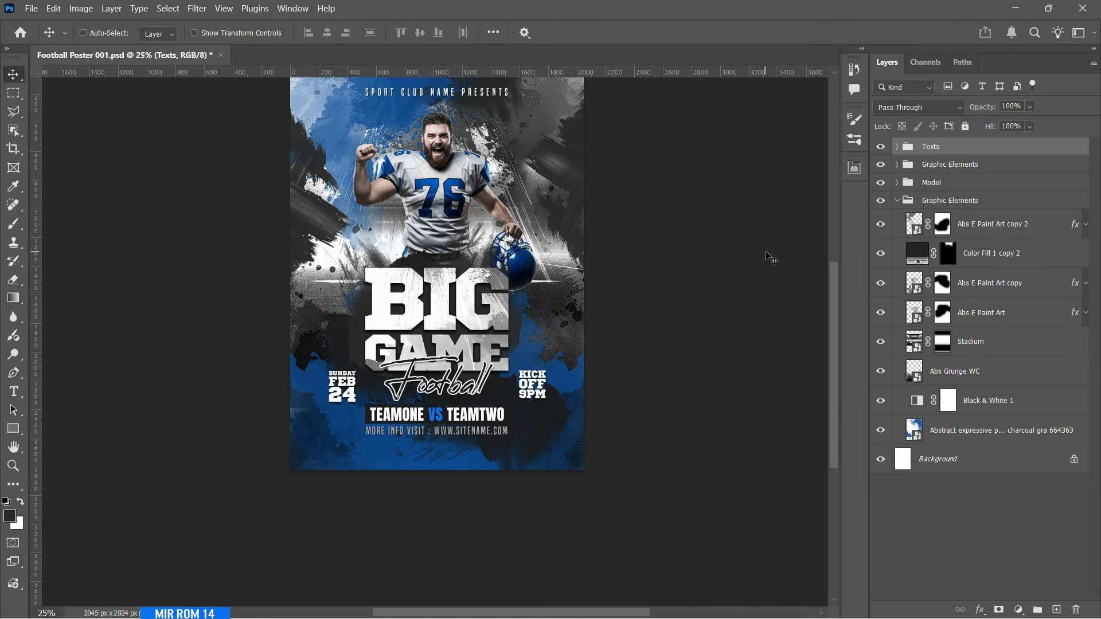
- Duplicate the Color Fill 1 copy layer in the upper Graphic Elements group below the original and convert the duplicate to a smart object
click(896, 165)
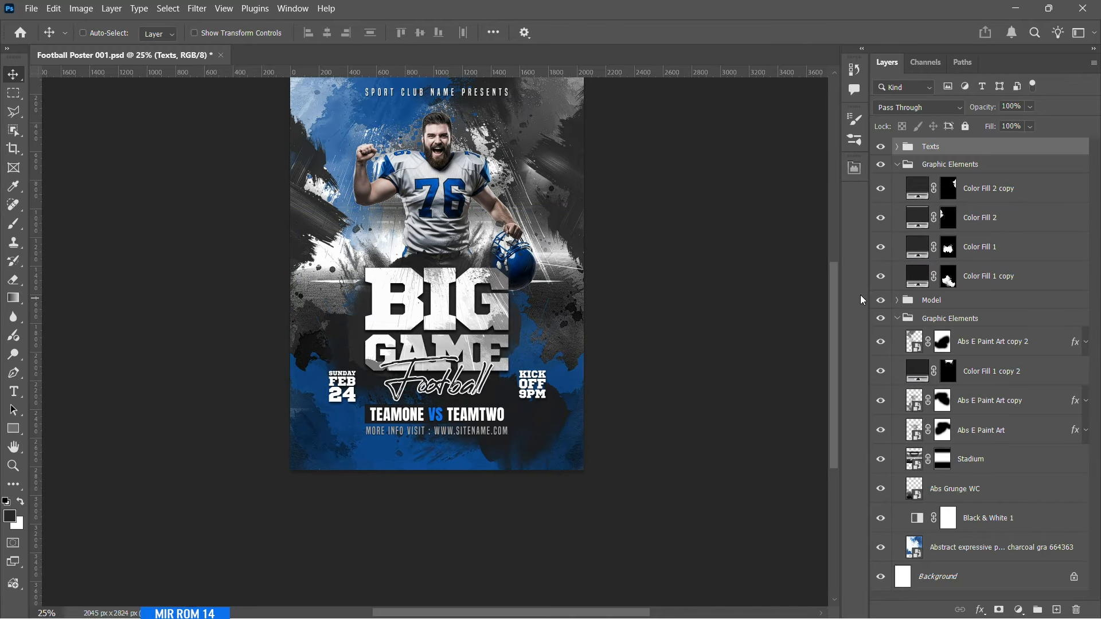
click(888, 282)
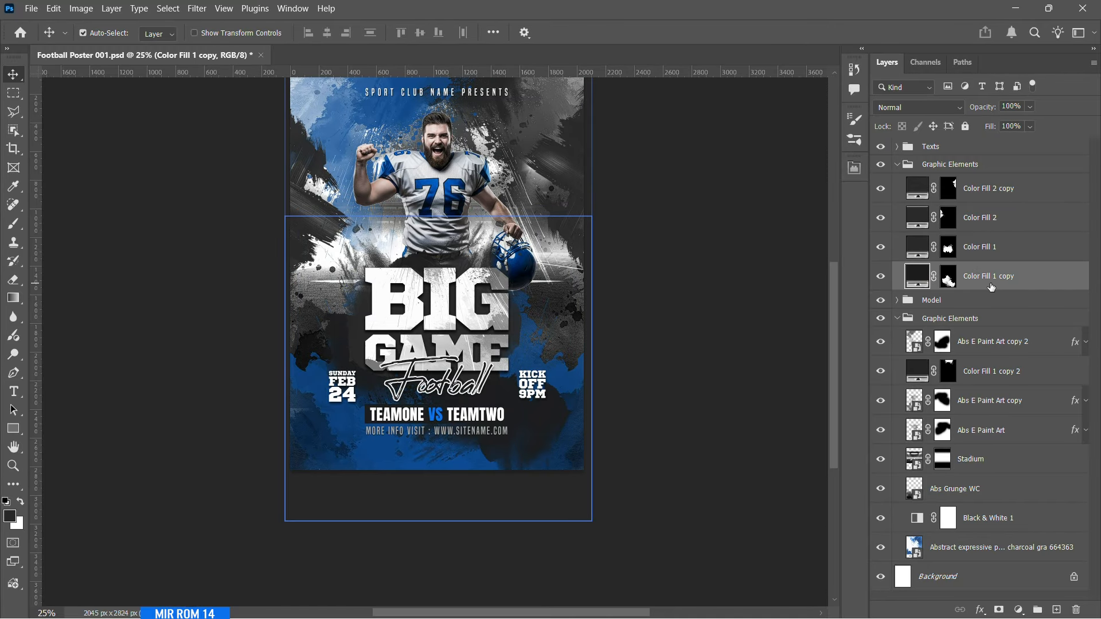
mouse_move(991, 286)
mouse_down()
mouse_move(997, 358)
mouse_move(978, 293)
mouse_up()
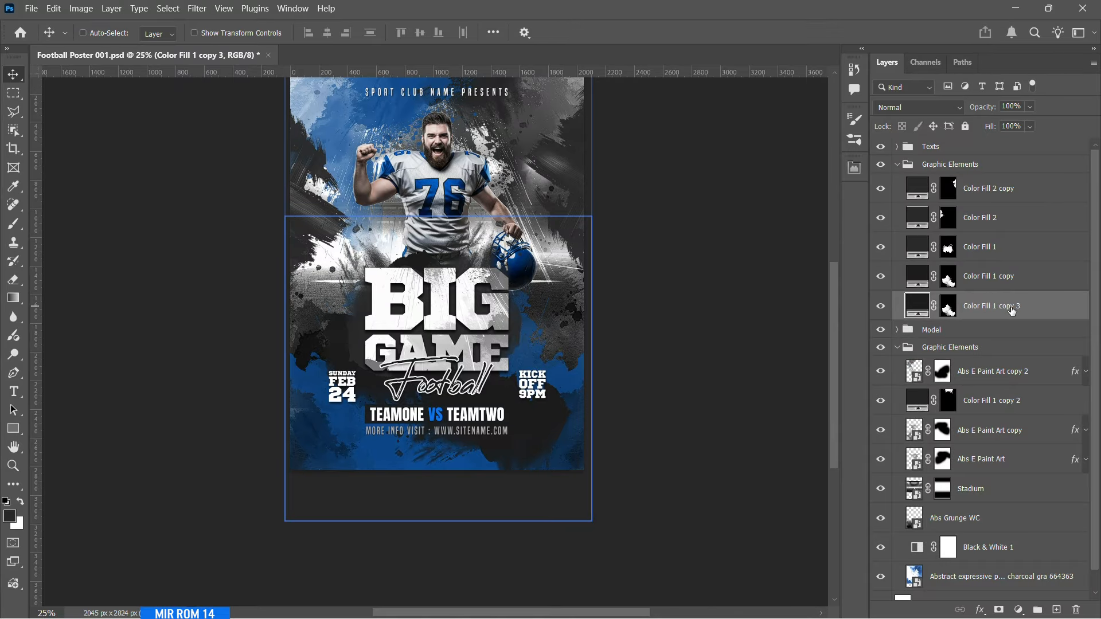
right_click(1047, 306)
click(1029, 516)
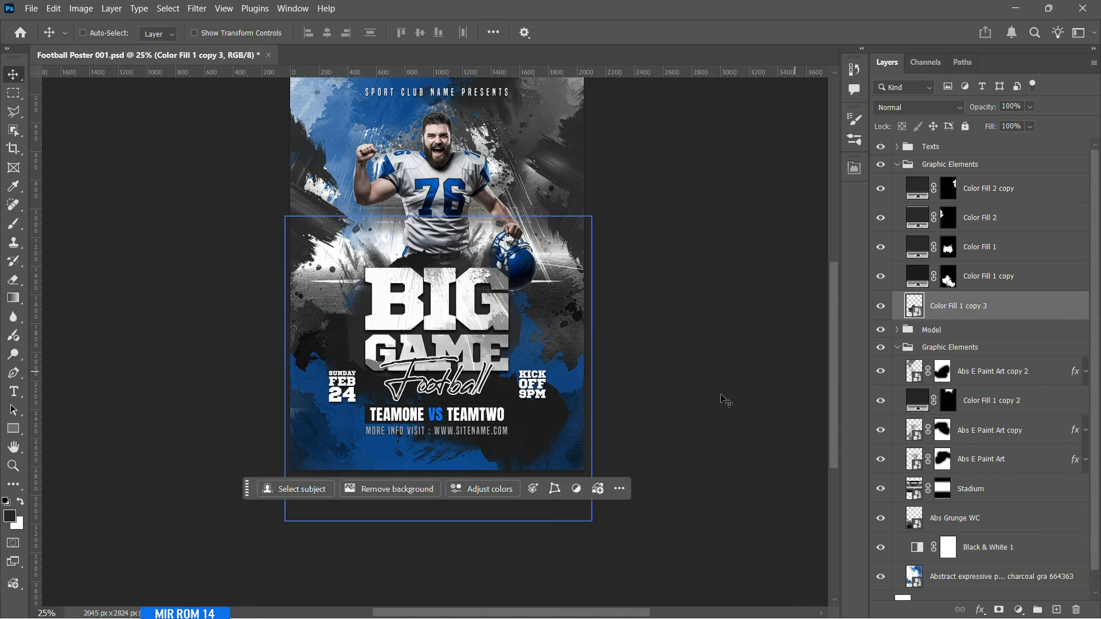
- Scale down and rotate the duplicated dark paint shape, reposition it in the poster's lower part behind the text, and hide the guides
key(ctrl+t)
drag(591, 216, 504, 321)
drag(578, 376, 572, 329)
drag(469, 289, 429, 352)
drag(427, 407, 456, 381)
key(Return)
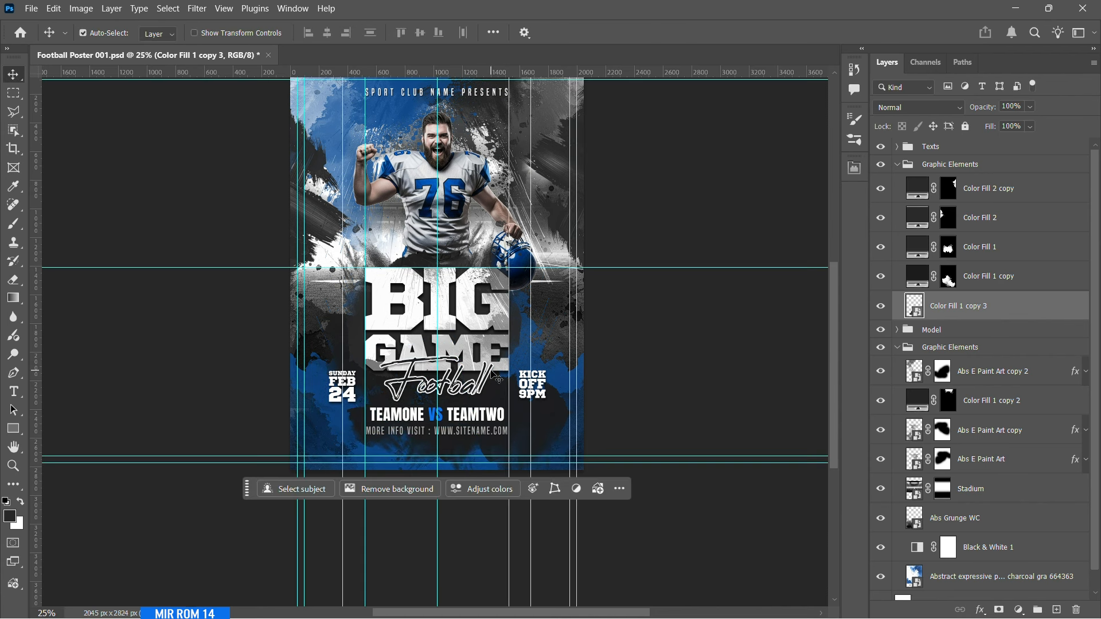
key(ctrl+t)
key(Return)
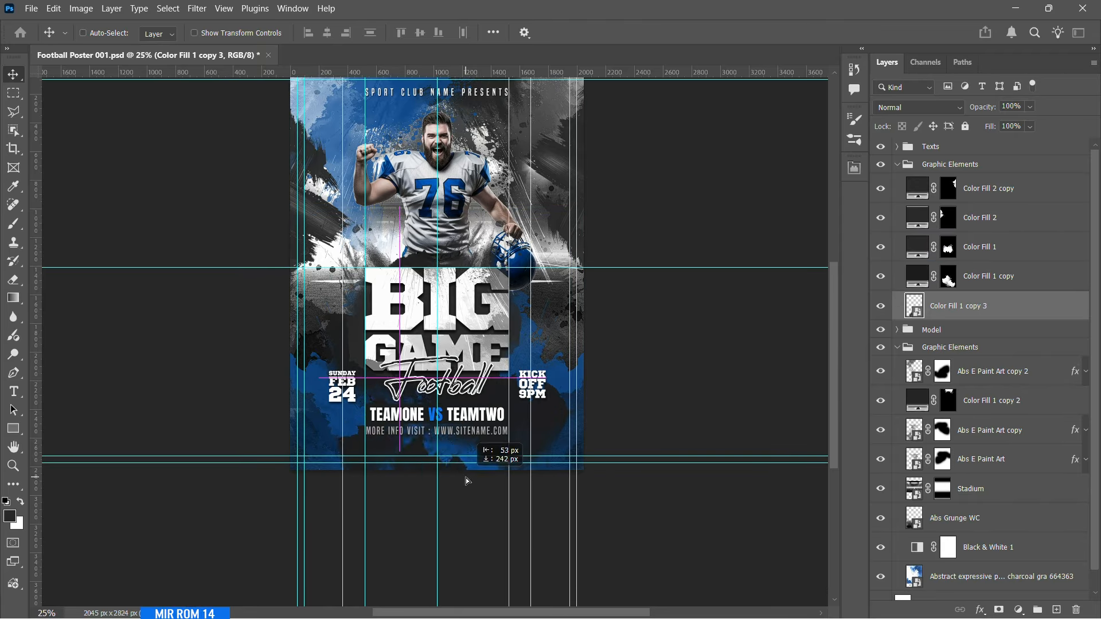
key(ctrl+semicolon)
- Shift the Color Fill 1 copy paint shape down about 118 px and slightly to the right
click(1051, 281)
drag(530, 333, 531, 350)
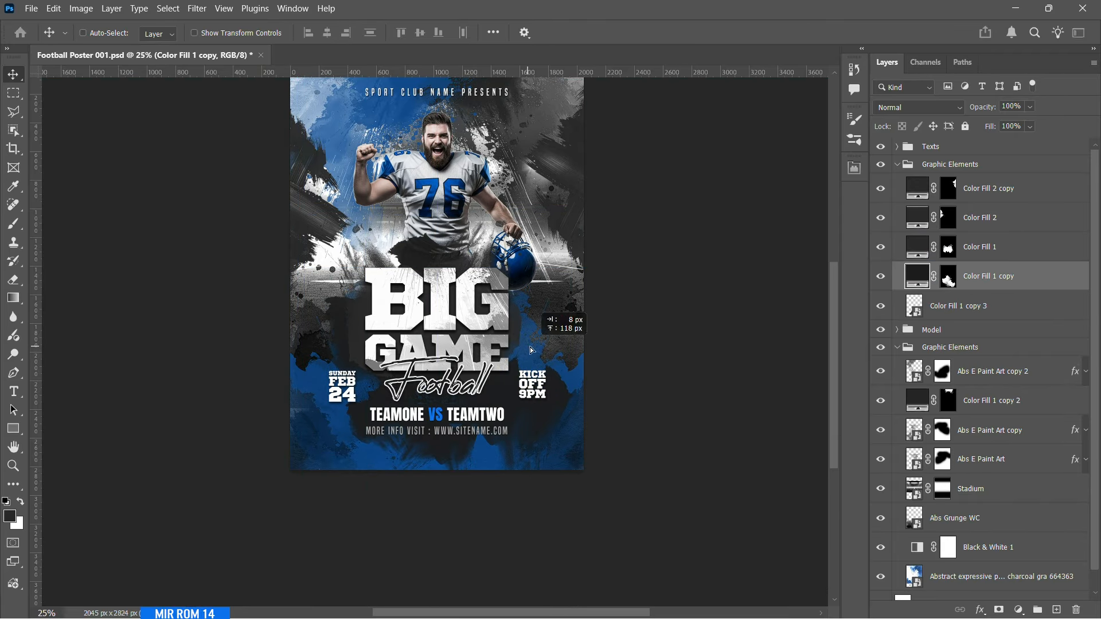
click(976, 249)
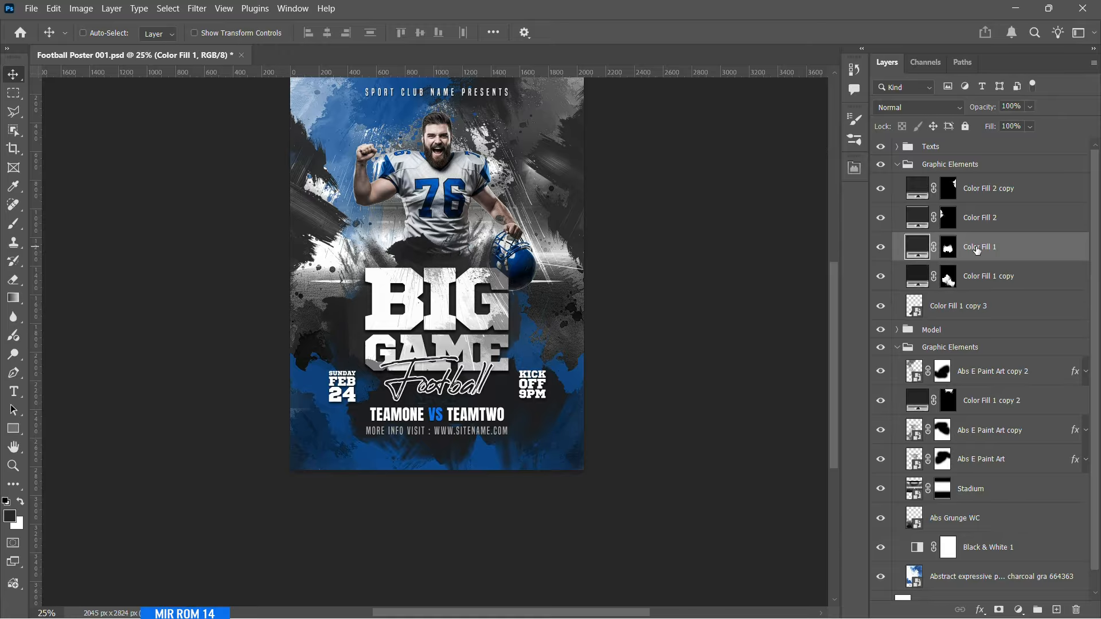
- Select the Texts group and collapse both Graphic Elements groups
click(946, 164)
click(932, 148)
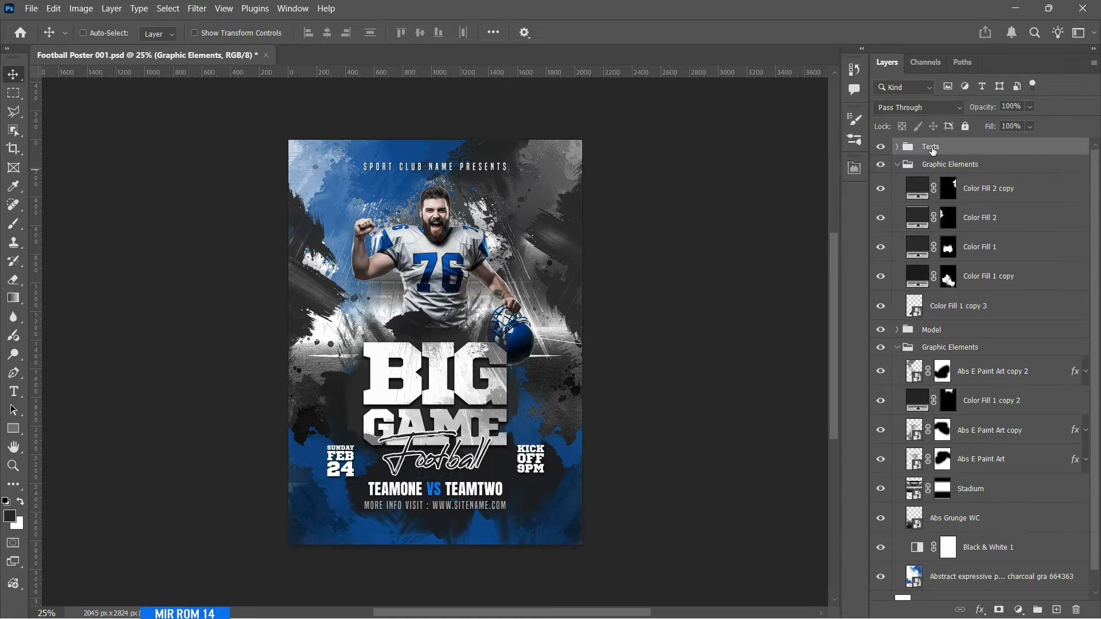
click(897, 164)
click(897, 200)
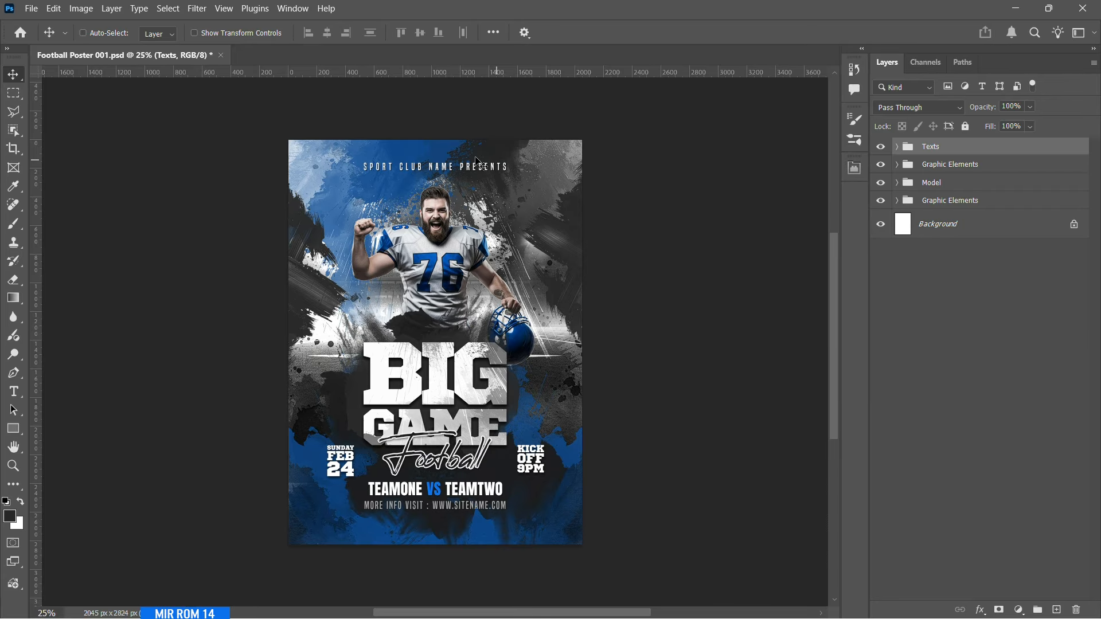
- Place the Dirty wall background grunge image from the Stock Images folder as an embedded layer above the Texts group
click(31, 8)
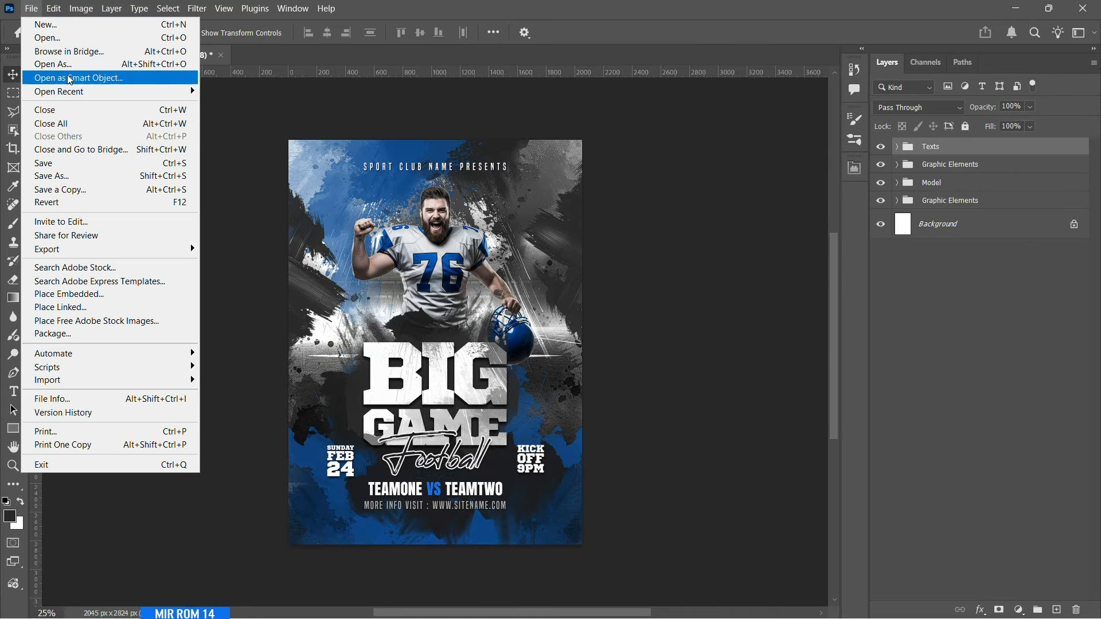
click(103, 296)
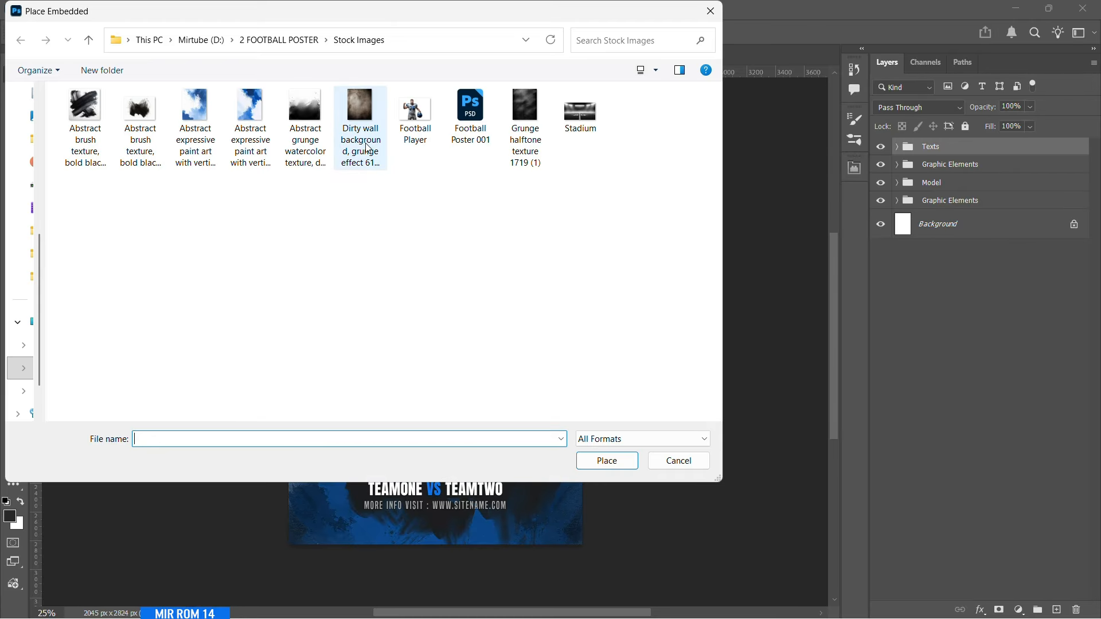
click(361, 114)
click(605, 391)
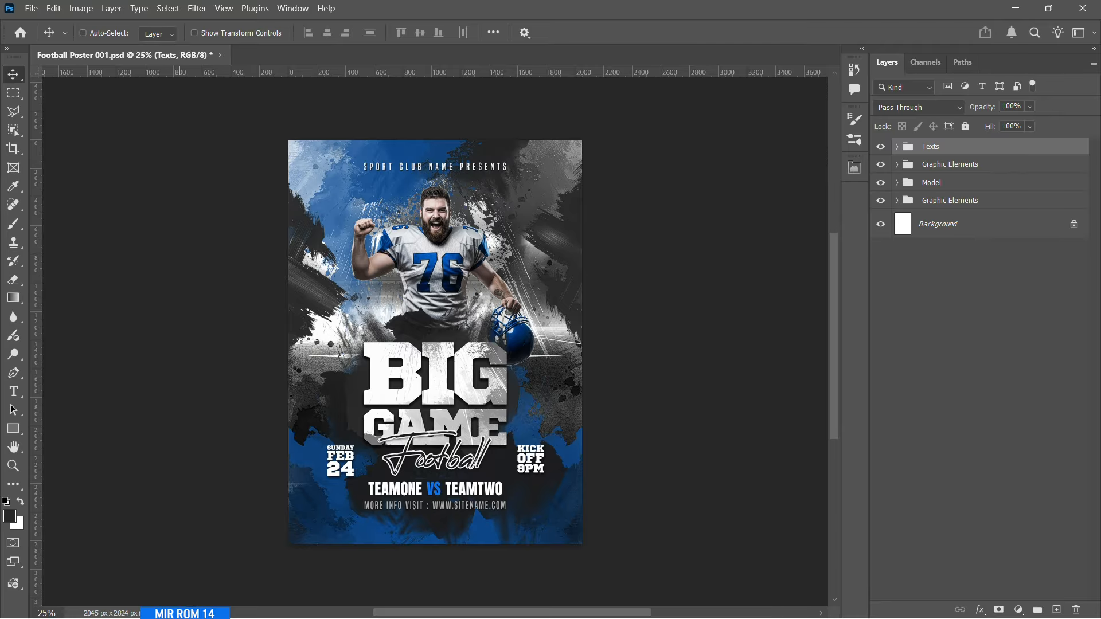
click(711, 33)
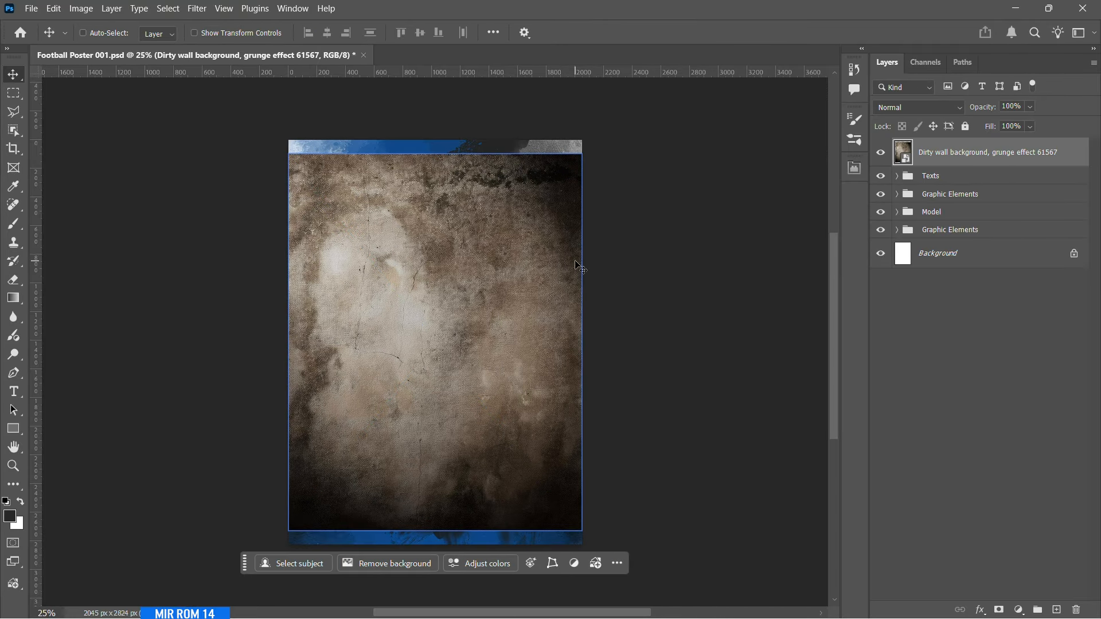
- Add a Black & White adjustment clipped to the dirty wall layer, keeping the default preset
click(1019, 610)
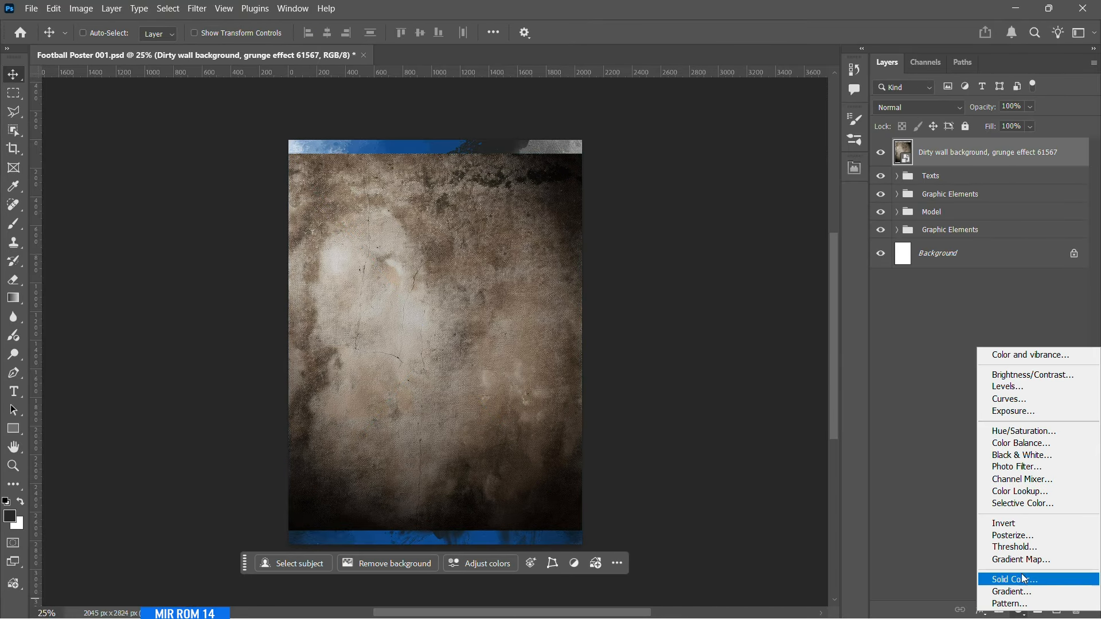
click(1032, 503)
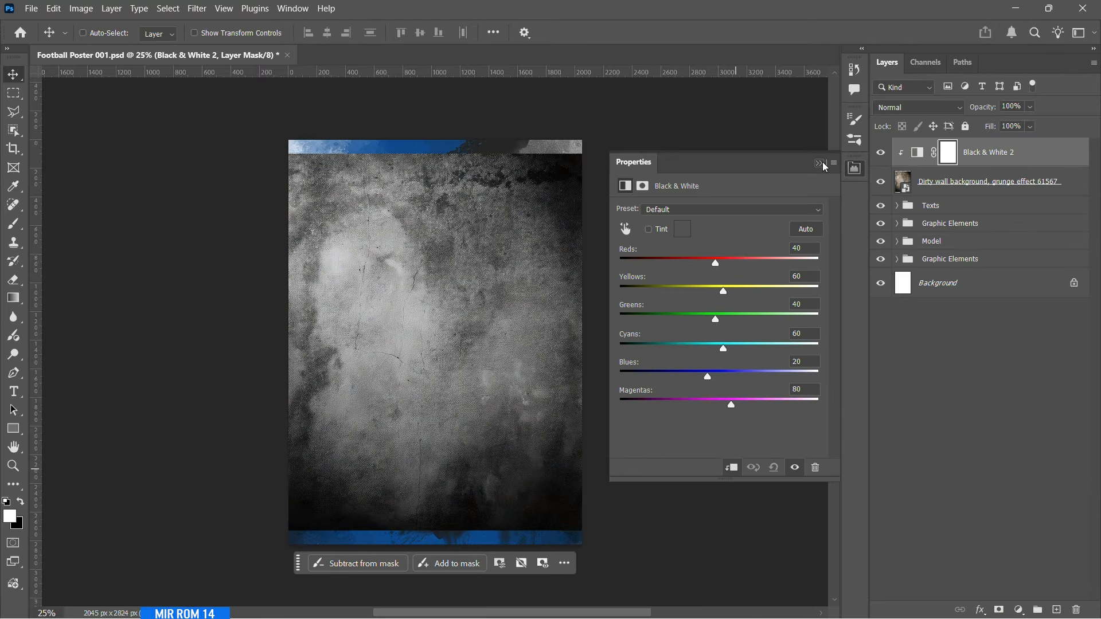
click(820, 162)
- Scale up the dirty wall texture from its centre so it covers the whole poster
click(986, 181)
key(ctrl+t)
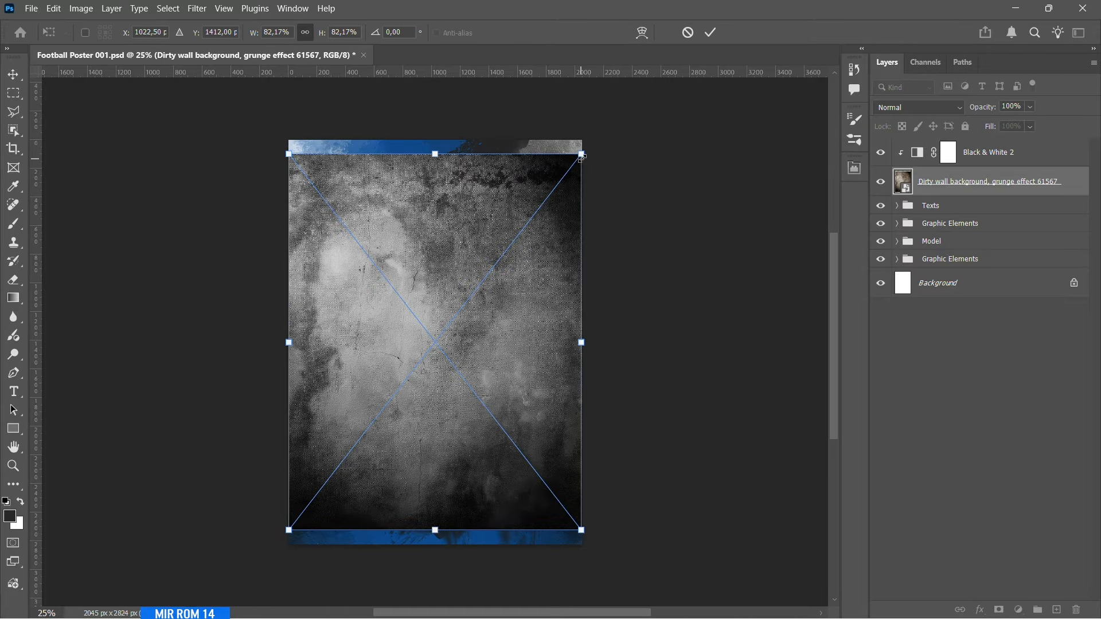
drag(581, 155, 599, 132)
click(710, 33)
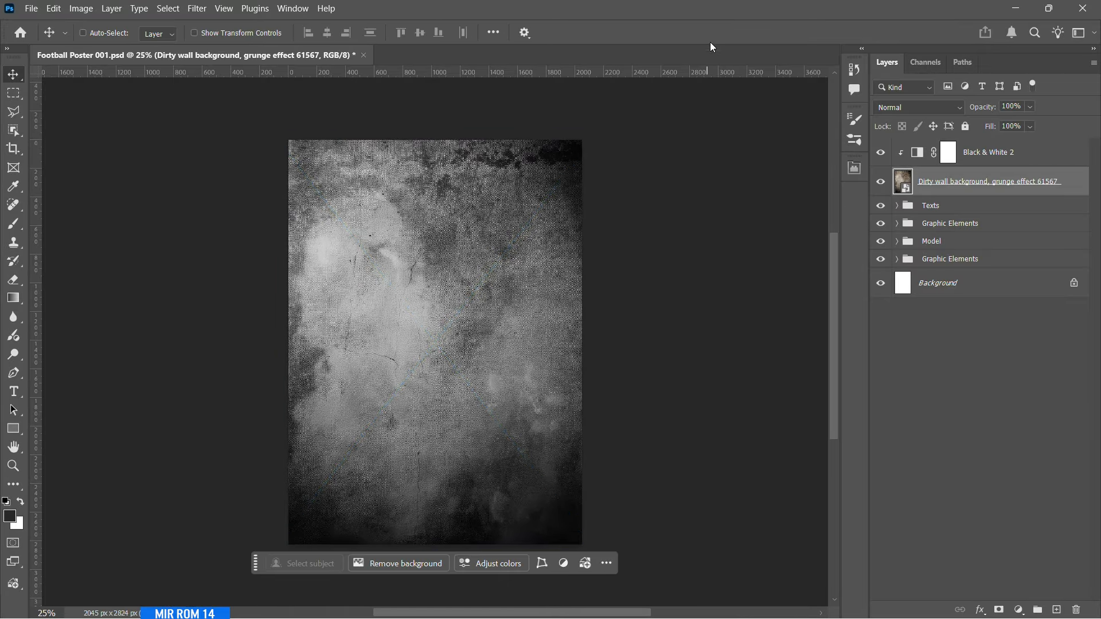
- Set the dirty wall texture's blend mode to Soft Light and its opacity to 60%
click(890, 108)
click(907, 321)
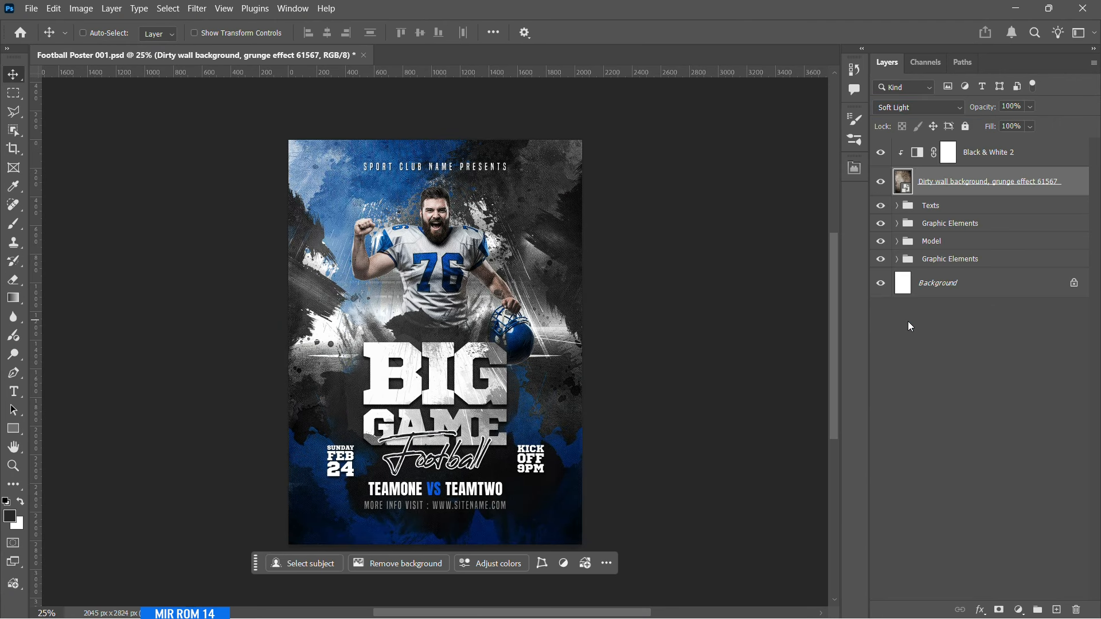
ctrl+click(461, 260)
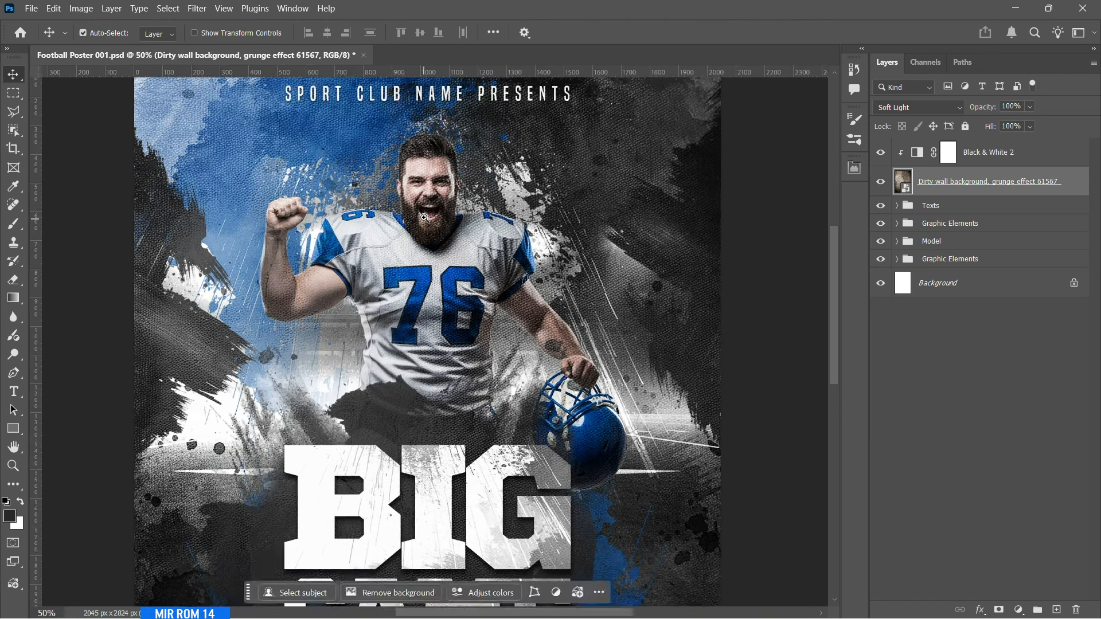
ctrl+click(425, 219)
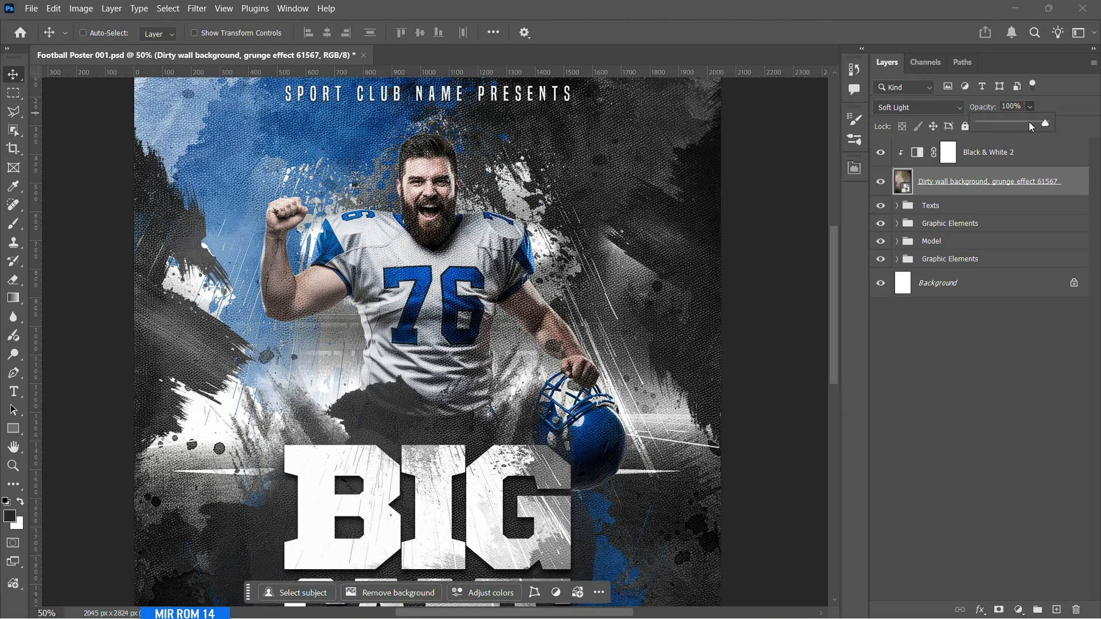
drag(1029, 121, 1018, 121)
key(ctrl+minus)
scroll(573, 347, down, 4)
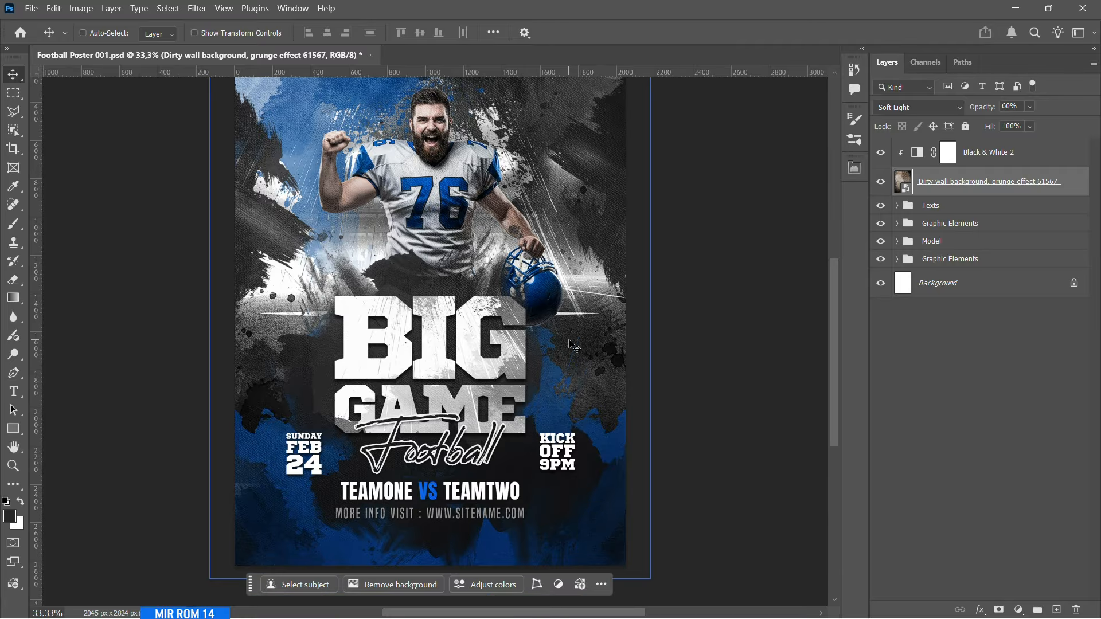
scroll(469, 430, down, 1)
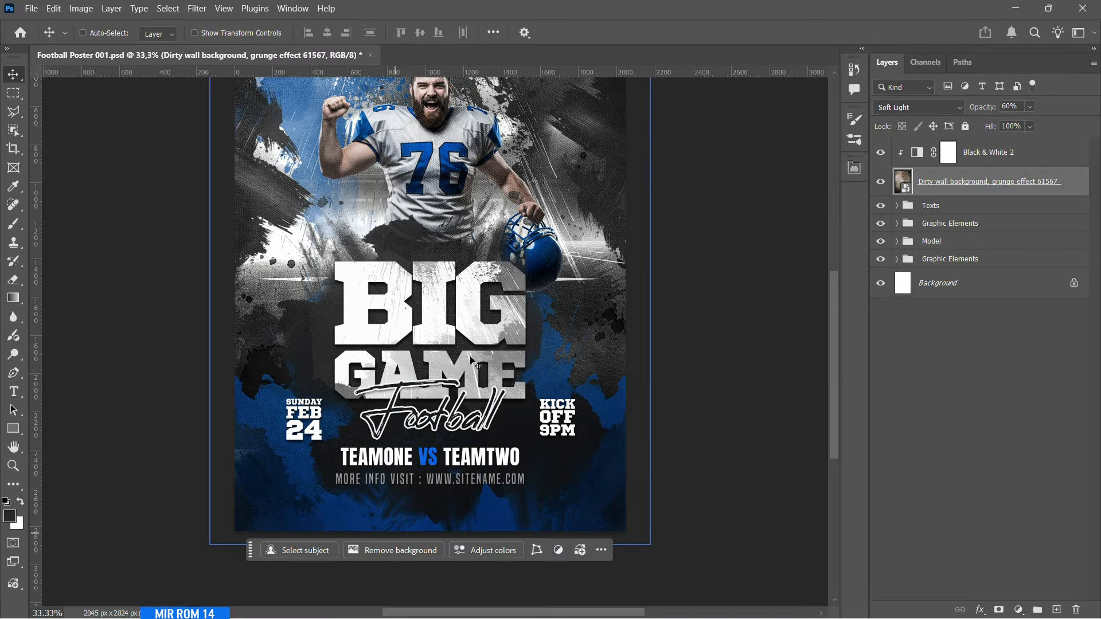
scroll(521, 351, up, 2)
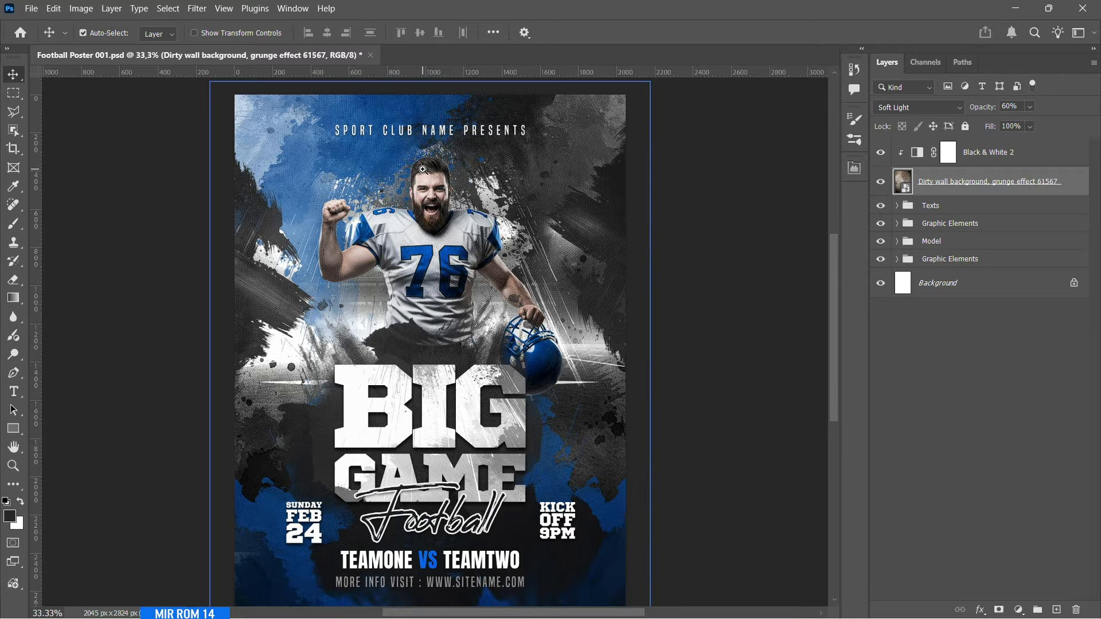
- Add a layer mask to the dirty wall layer and activate the Brush tool with black as the foreground colour
key(ctrl+plus)
click(999, 610)
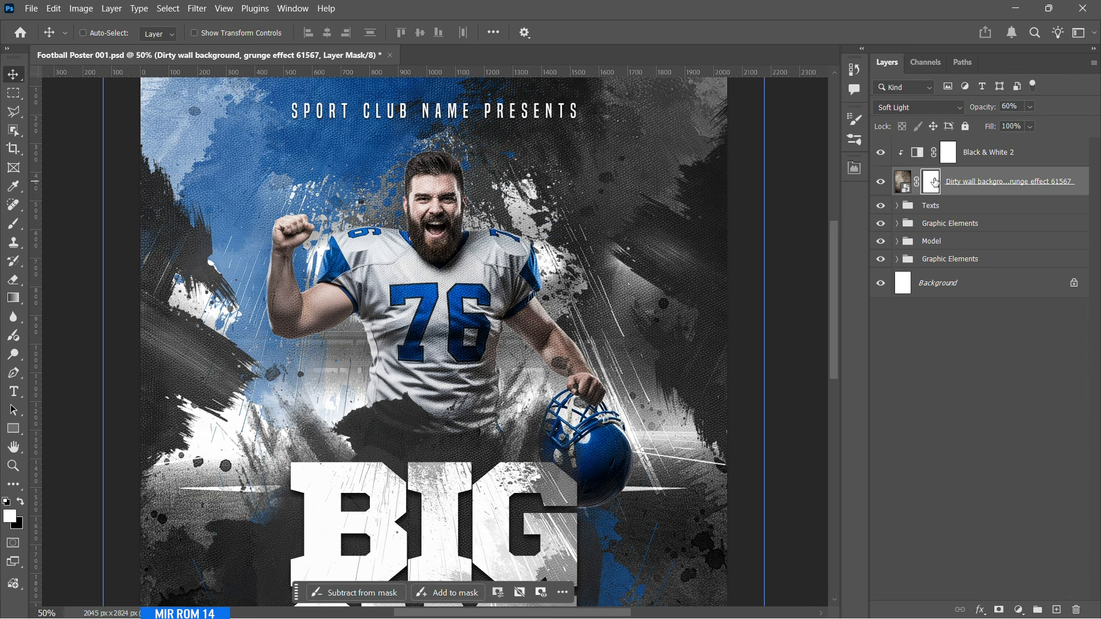
drag(107, 518, 22, 506)
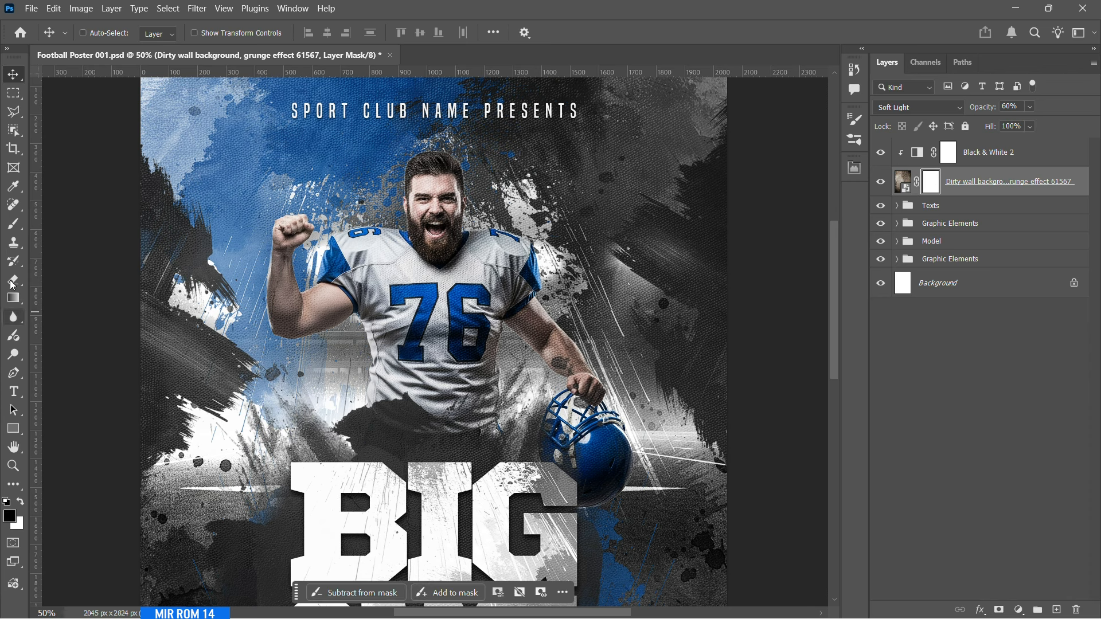
right_click(14, 224)
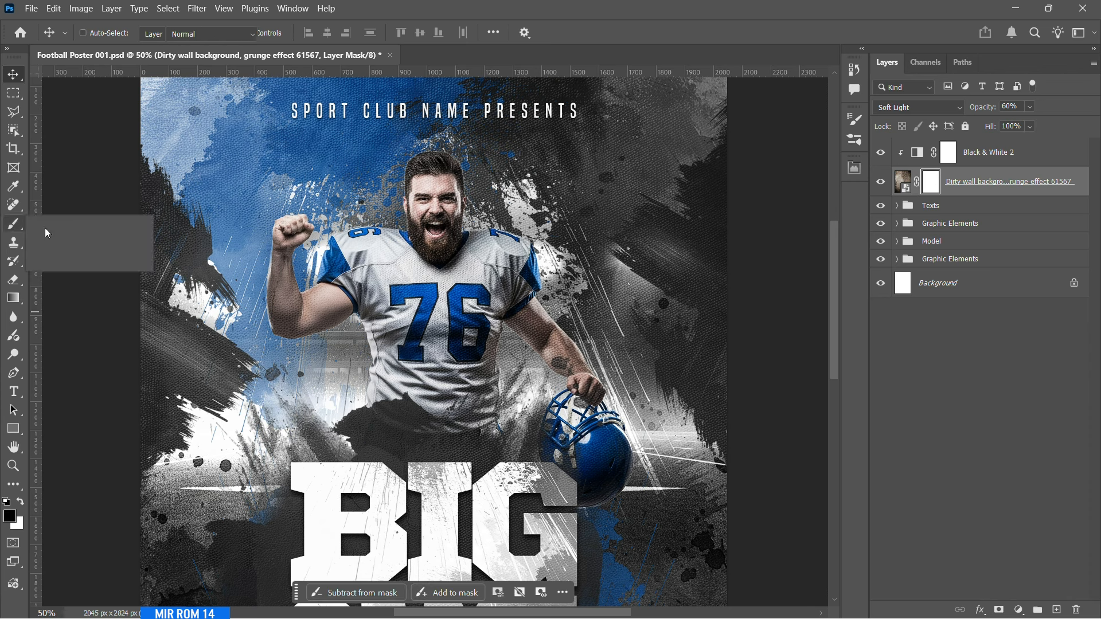
click(63, 223)
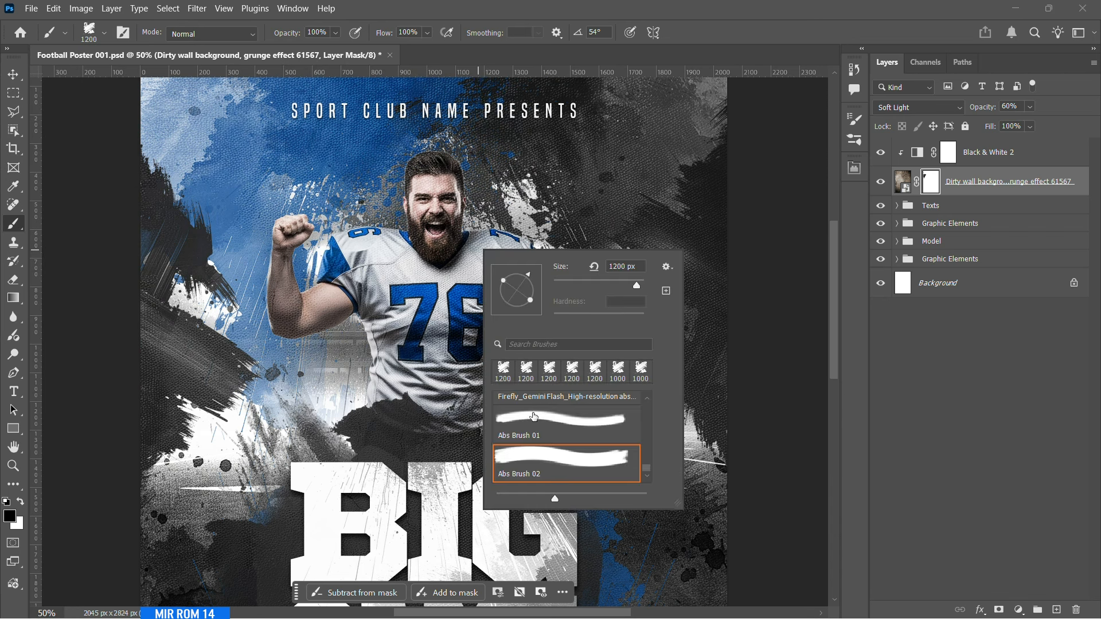
- Choose the Soft Round brush at 52% opacity and paint on the mask over the player's face
drag(647, 469, 648, 399)
drag(648, 436, 644, 397)
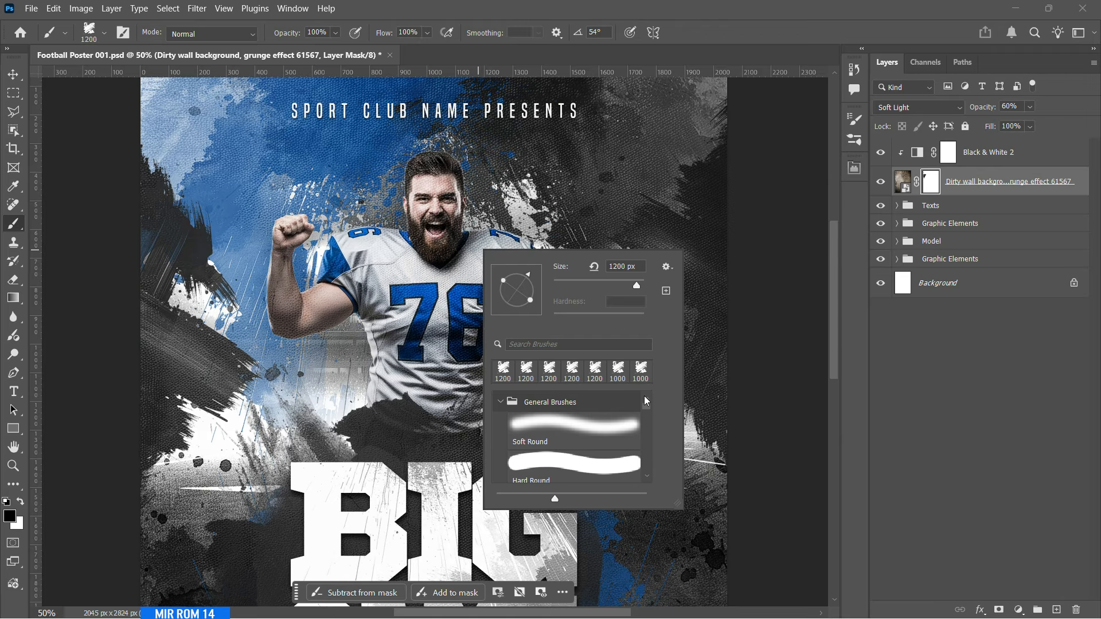
click(437, 212)
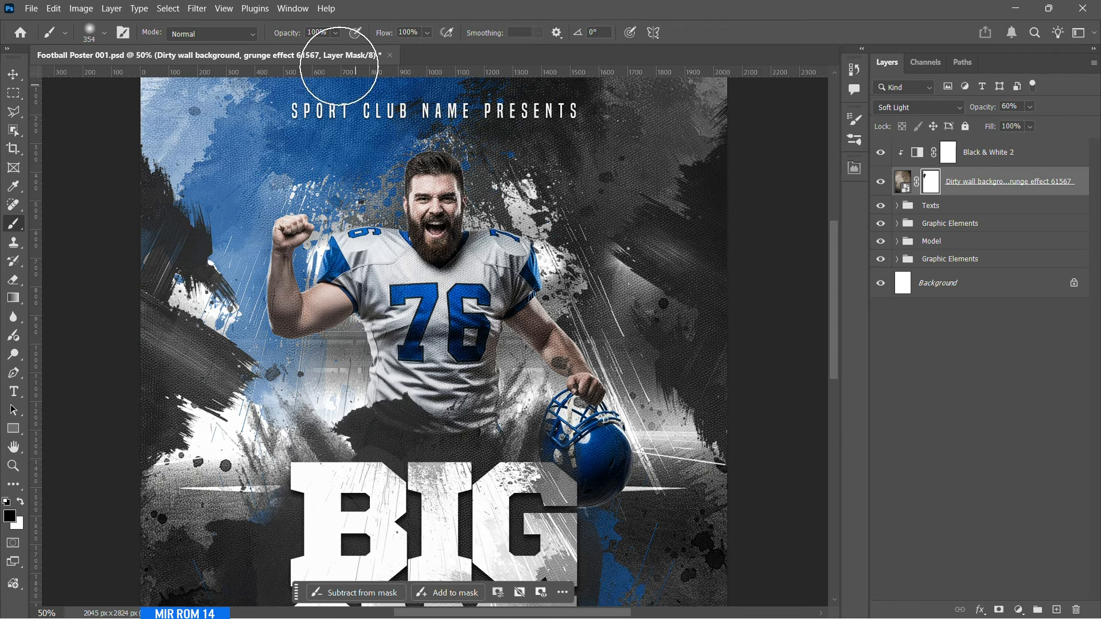
click(433, 201)
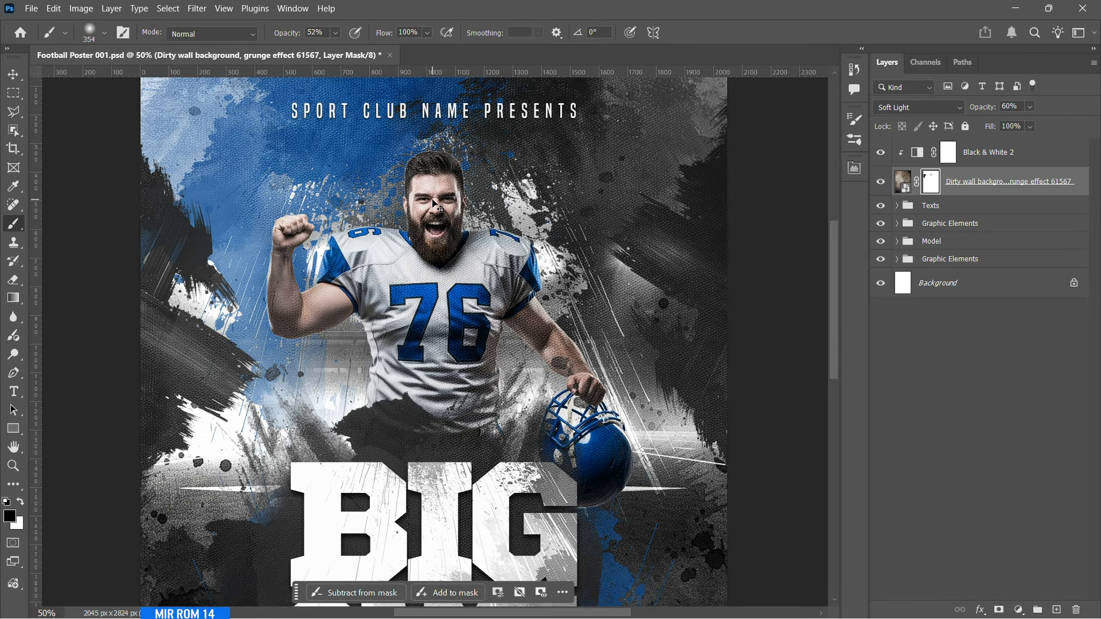
- Enlarge the soft brush to 1100 px and paint the mask to fade the wall texture over the player and title area
key(bracketright)
key(bracketright)
key(bracketright)
key(bracketright)
key(bracketright)
key(bracketright)
key(bracketright)
key(bracketright)
key(bracketright)
key(alt+BackSpace)
key(ctrl+BackSpace)
scroll(453, 344, down, 3)
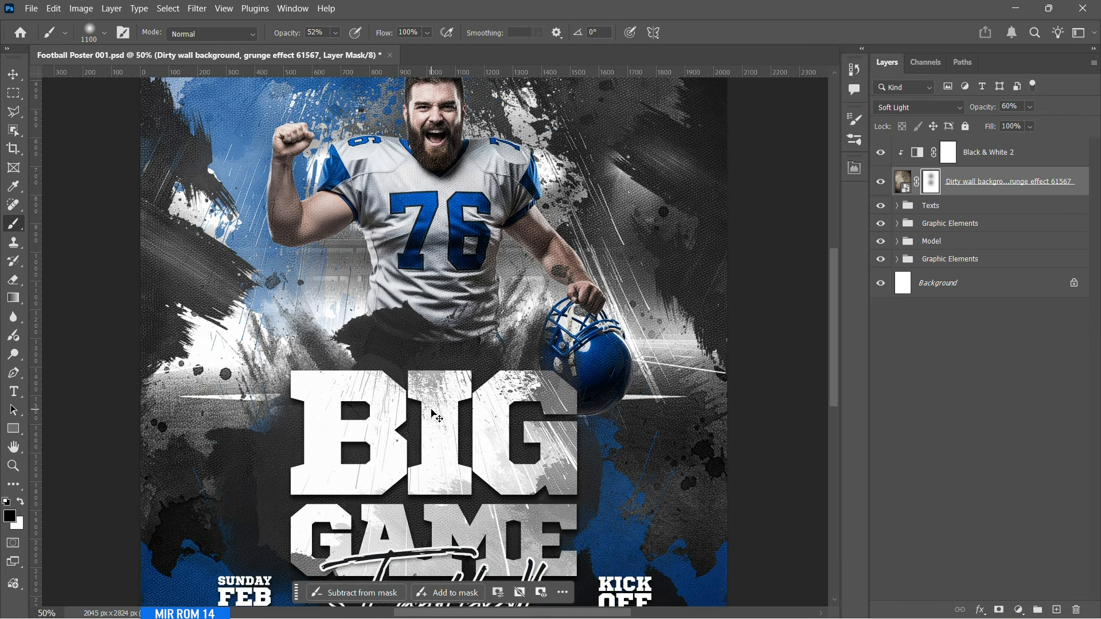
- Scale the dirty wall texture down to about 90.9% so it fits closer around the poster
click(904, 183)
key(v)
key(ctrl+0)
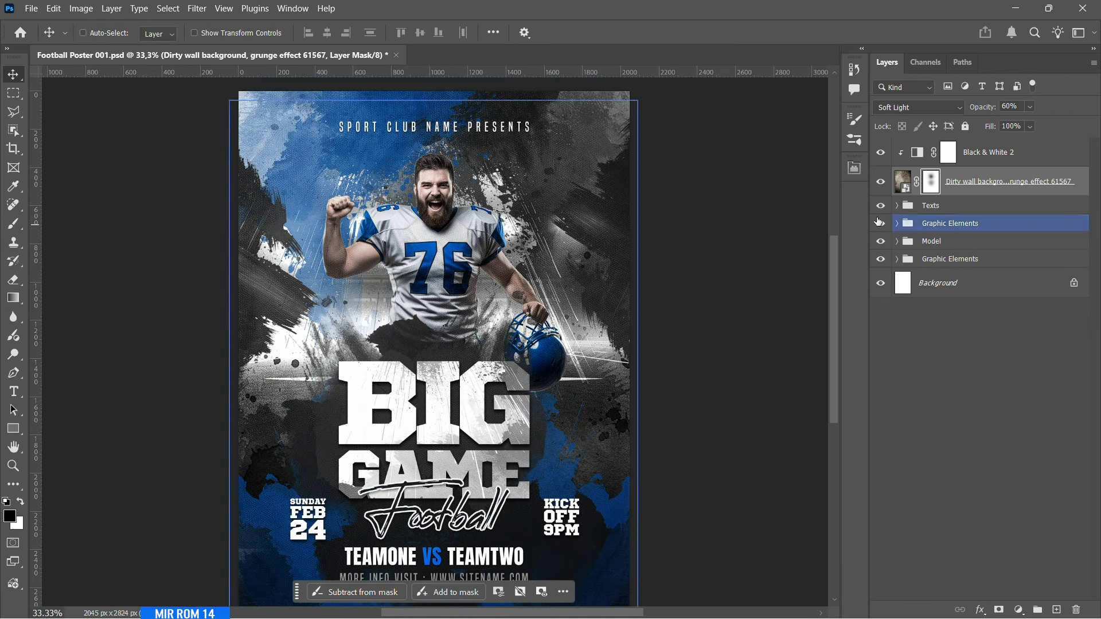
key(ctrl+minus)
key(ctrl+t)
drag(599, 144, 596, 147)
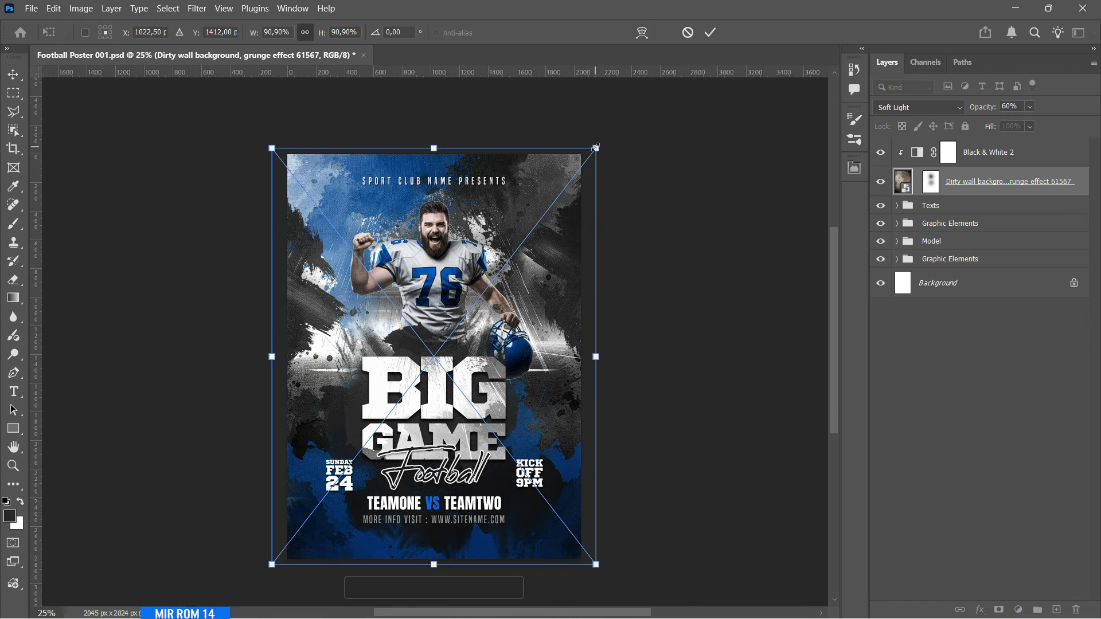
key(Return)
scroll(621, 277, down, 1)
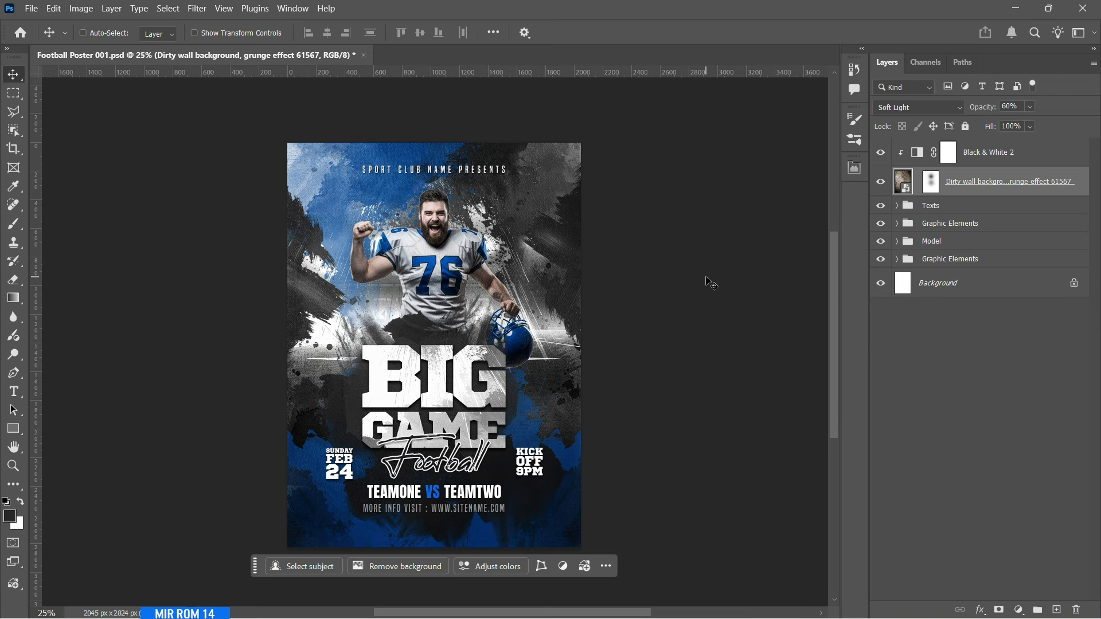
- Open Grunge halftone texture 1719 (1).jpg, unlock its background layer and select the whole image for copying
click(31, 8)
click(49, 27)
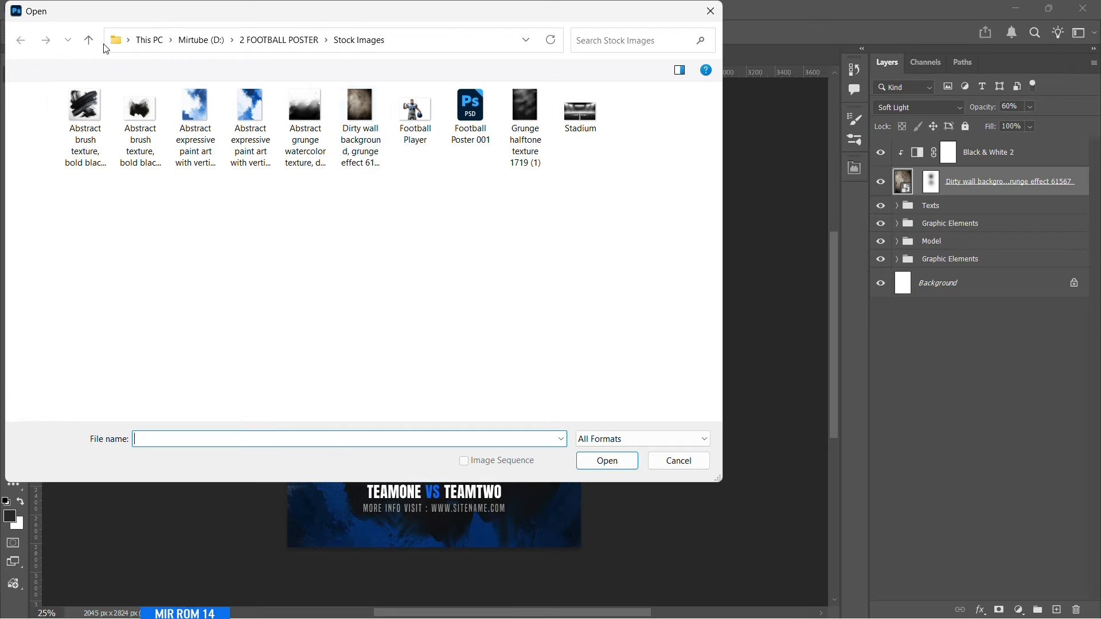
double_click(523, 118)
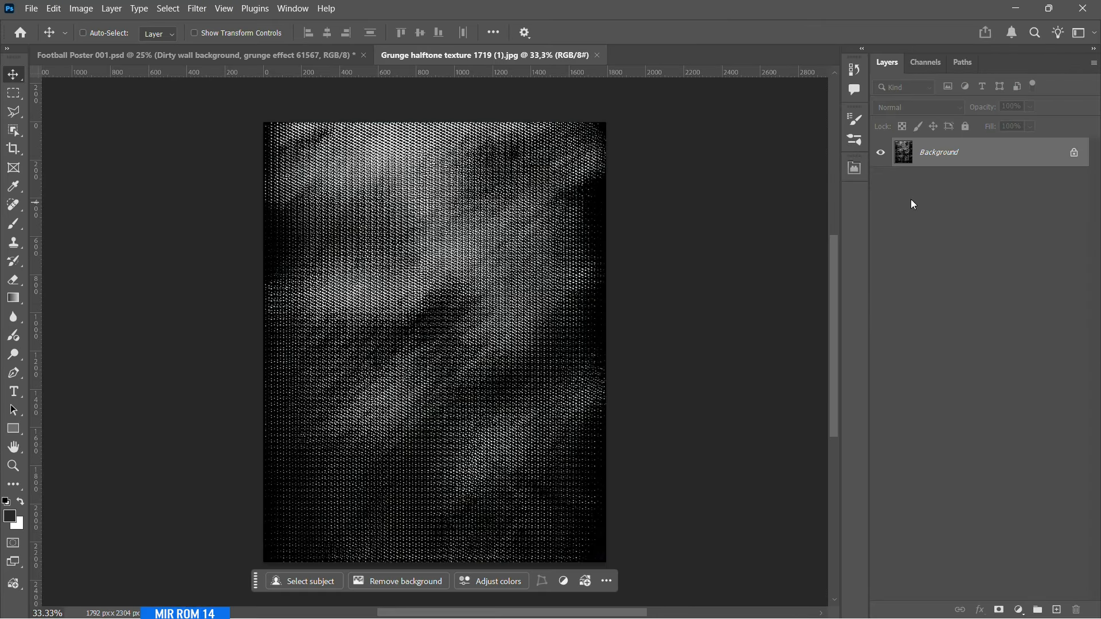
click(1077, 154)
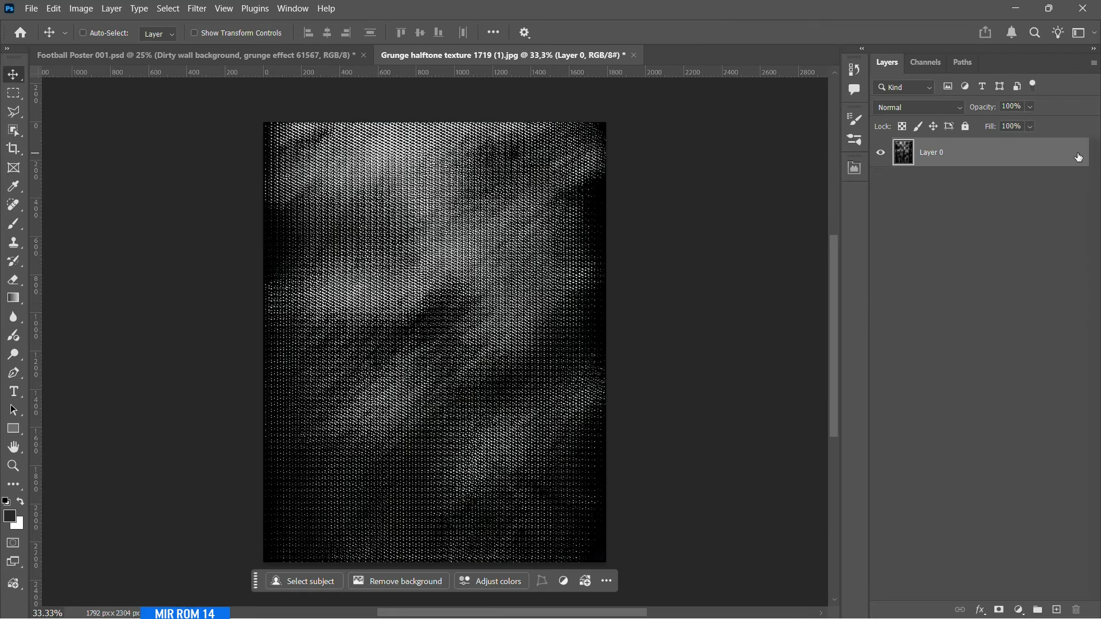
ctrl+click(905, 153)
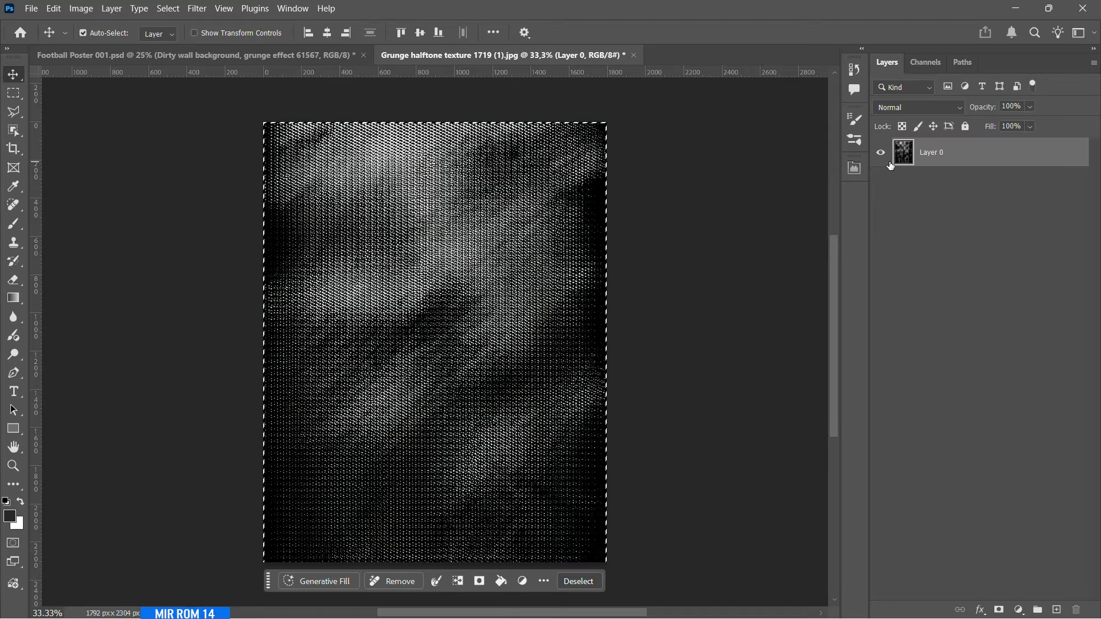
- Add a #282828 Solid Color fill layer and paste the halftone texture into its layer mask
click(1011, 614)
click(998, 593)
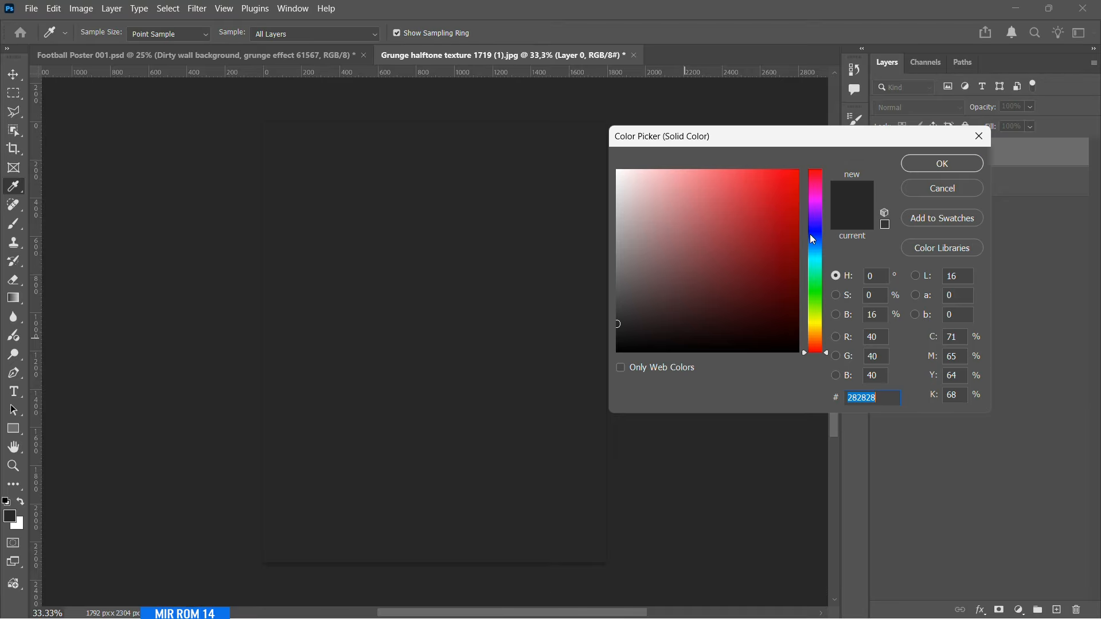
click(915, 163)
alt+click(936, 157)
key(ctrl+v)
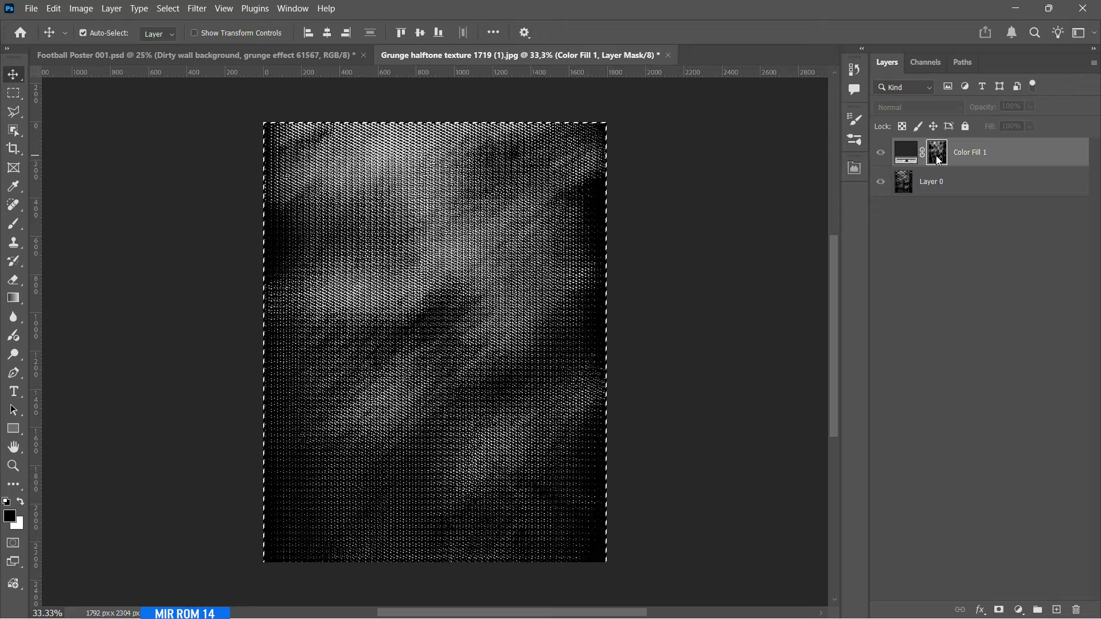
- Hide the original texture layer and bring the masked colour fill into Football Poster 001.psd as an unclipped top layer
alt+click(938, 160)
key(ctrl+d)
click(881, 182)
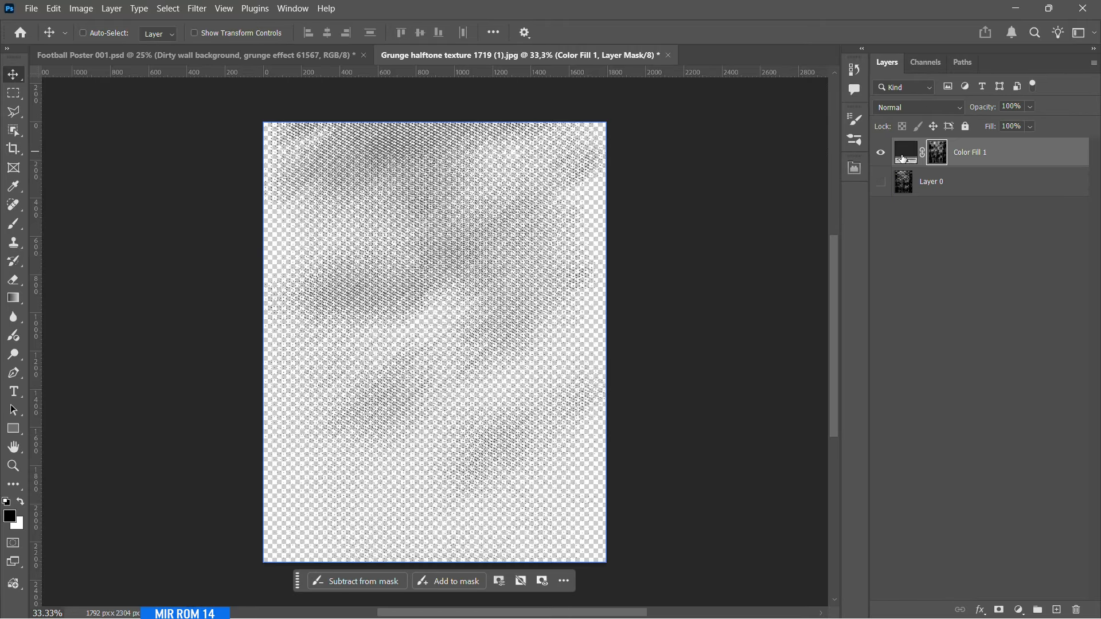
drag(659, 189, 590, 195)
drag(985, 148, 985, 146)
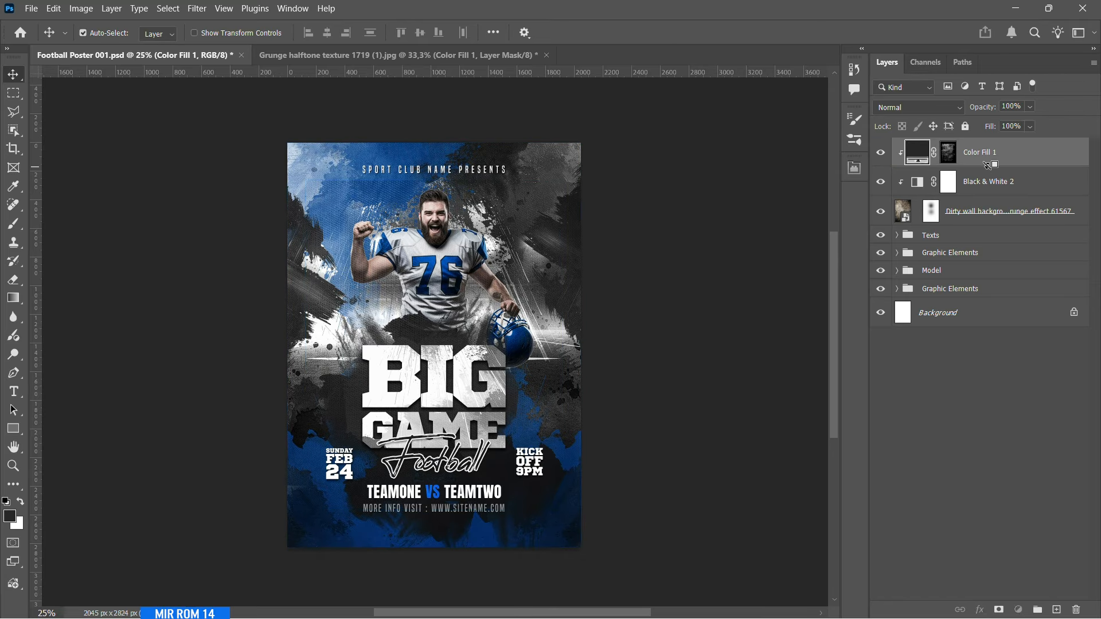
- Change the halftone fill layer's colour to #989898
double_click(917, 152)
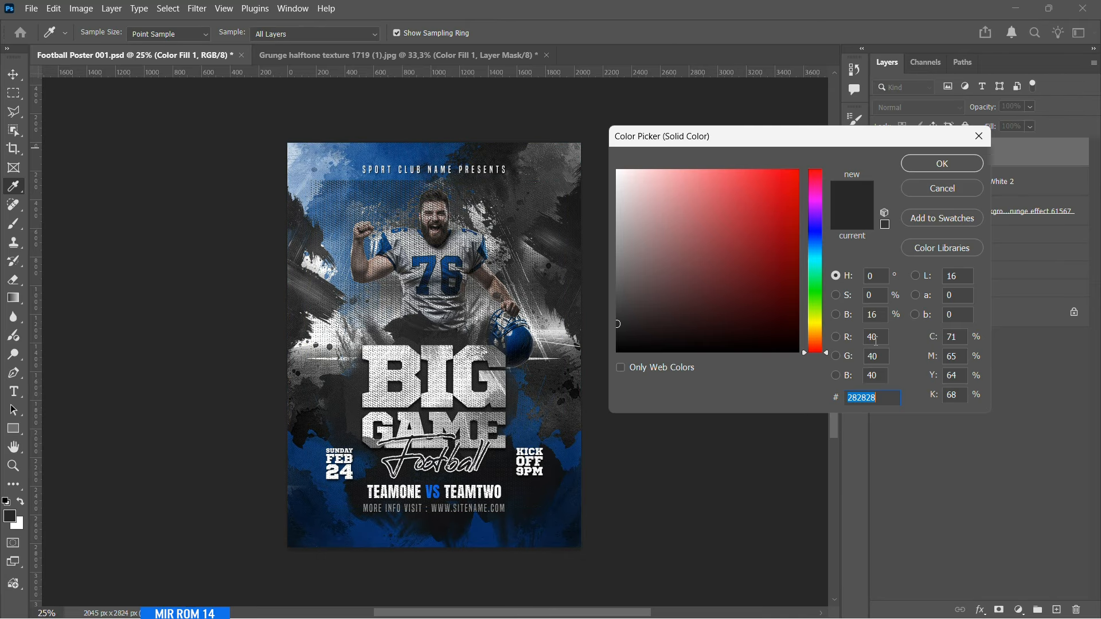
text(989898)
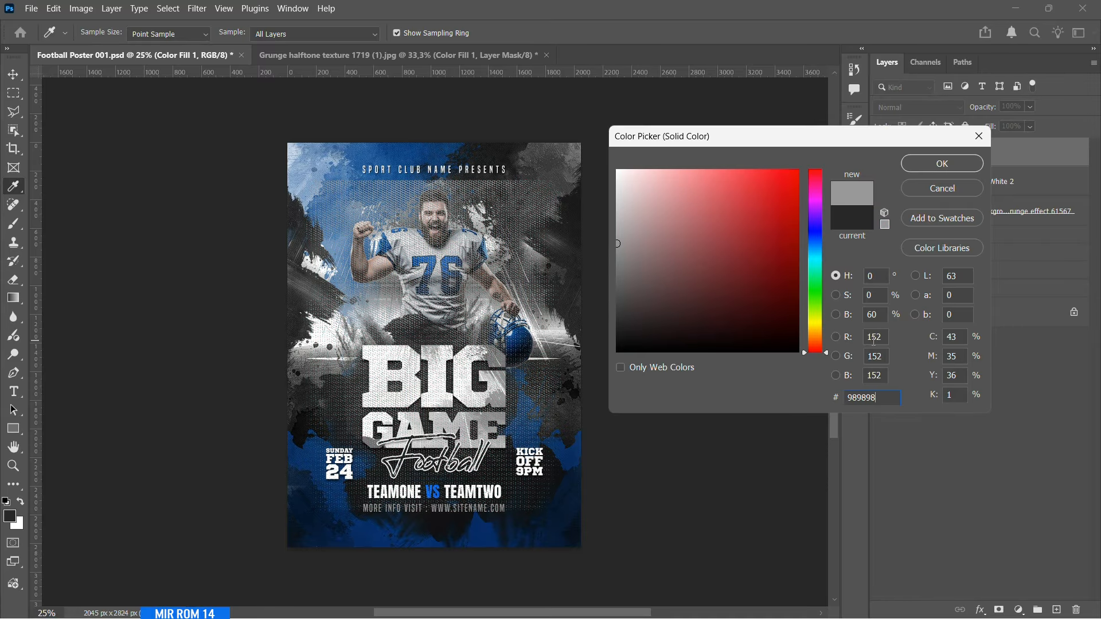
click(923, 159)
- Flip the halftone fill vertically and scale it to about 124% so it covers the whole poster
key(ctrl+t)
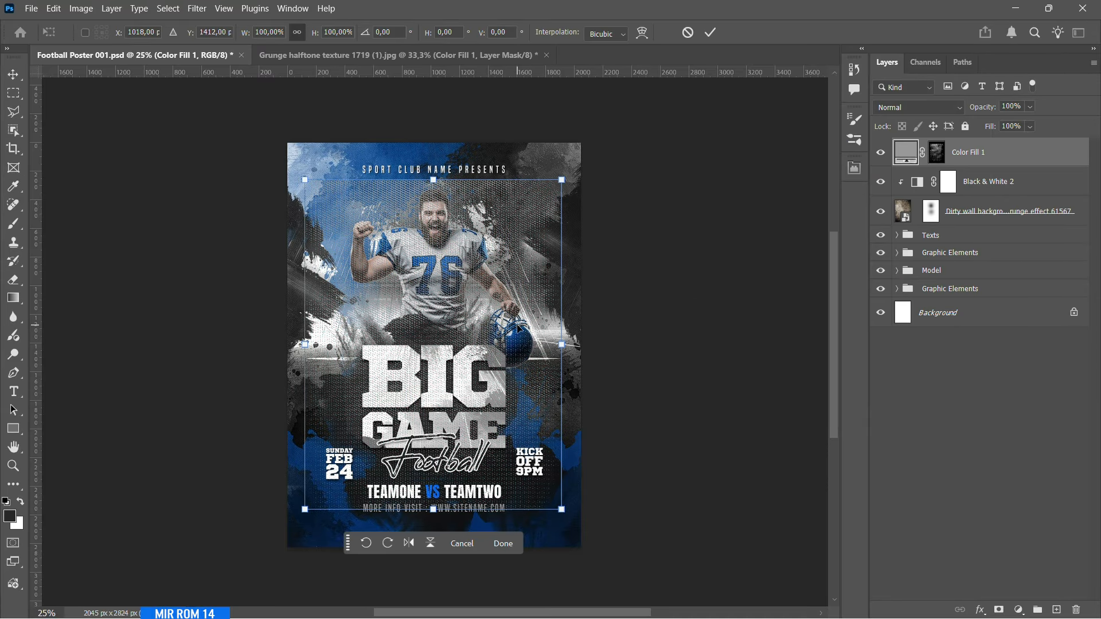
right_click(521, 314)
click(556, 606)
drag(561, 179, 598, 130)
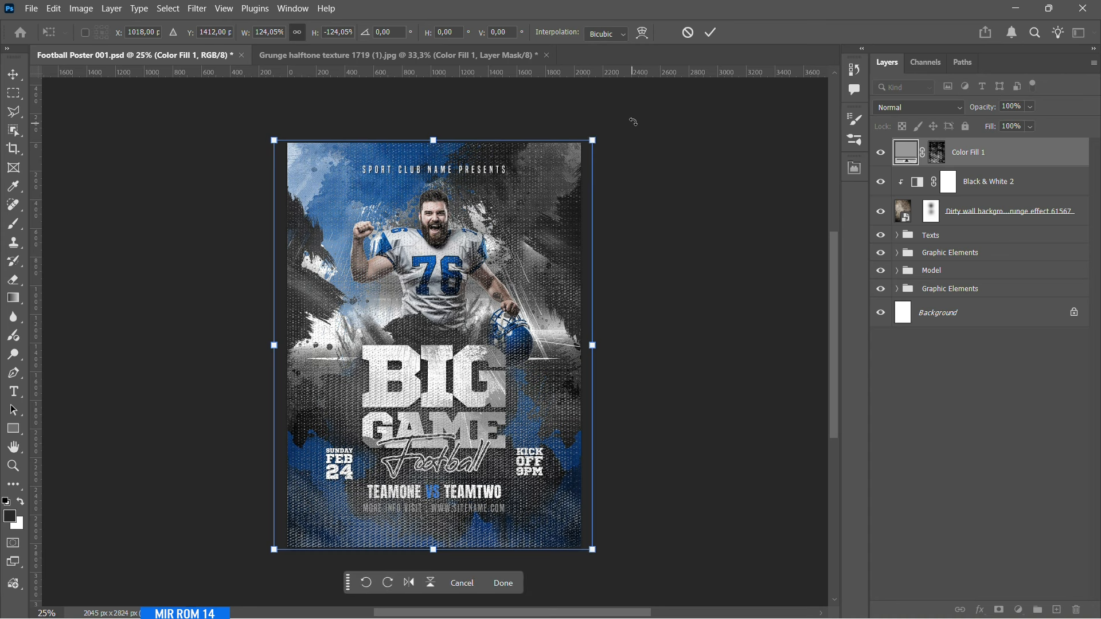
click(709, 32)
- Set the halftone fill's blend mode to Overlay and compare the poster with the layer hidden and shown
click(917, 107)
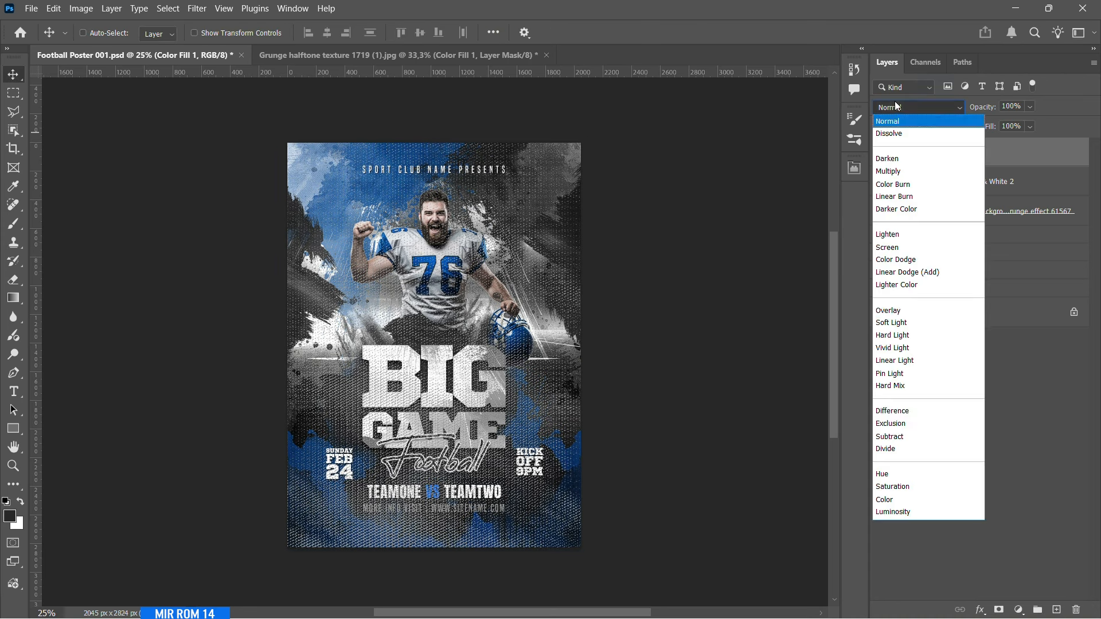
click(893, 285)
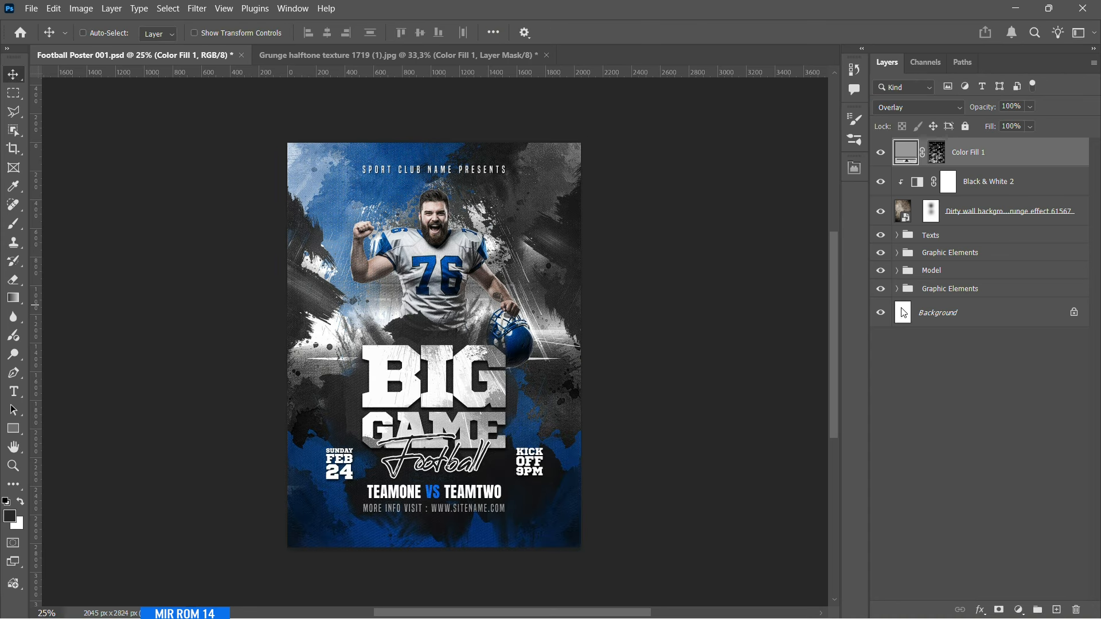
ctrl+click(484, 249)
ctrl+click(484, 249)
ctrl+click(484, 248)
click(878, 153)
click(878, 152)
drag(832, 242, 833, 349)
key(ctrl+0)
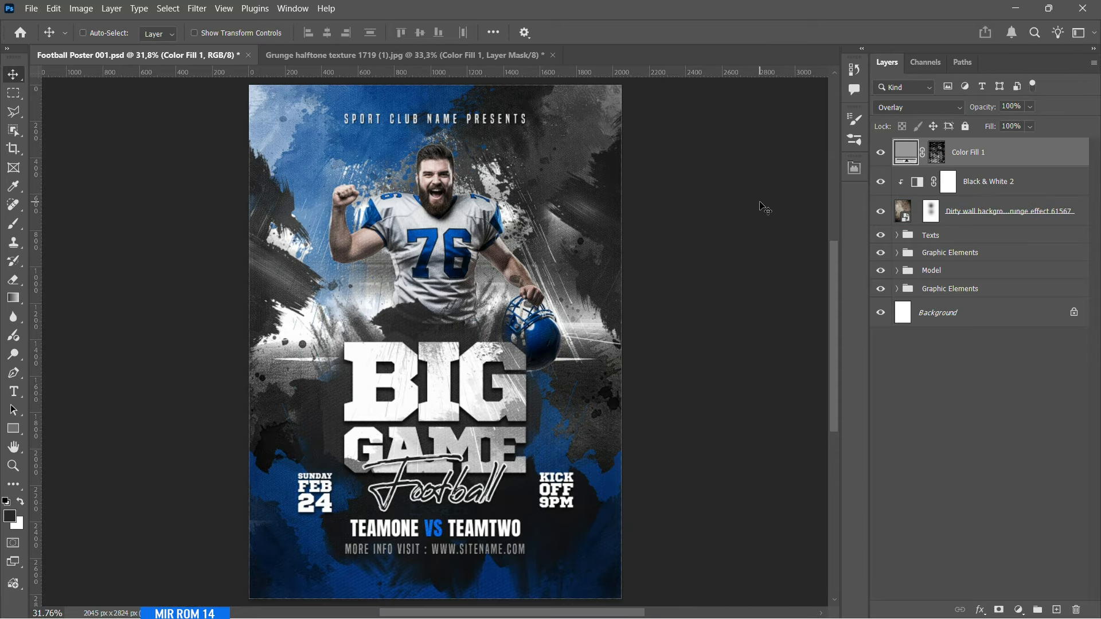
- Group the halftone fill, Black & White and dirty wall layers and name the group Graphic Elements
shift+click(983, 207)
key(ctrl+g)
double_click(940, 147)
text(Graphic)
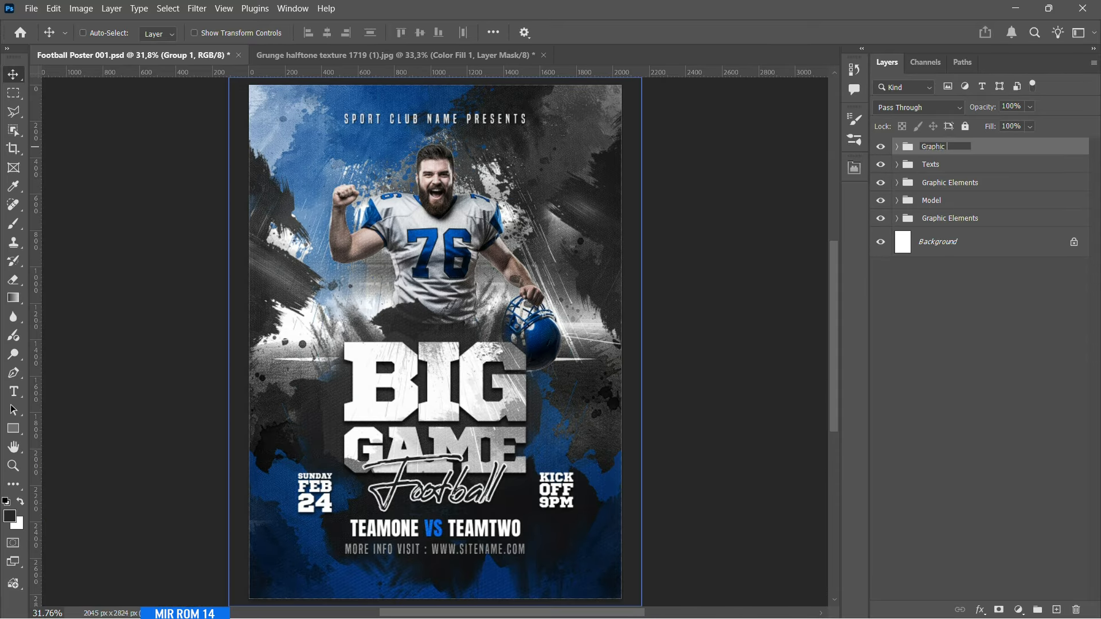
text( Elements)
key(Return)
key(ctrl+minus)
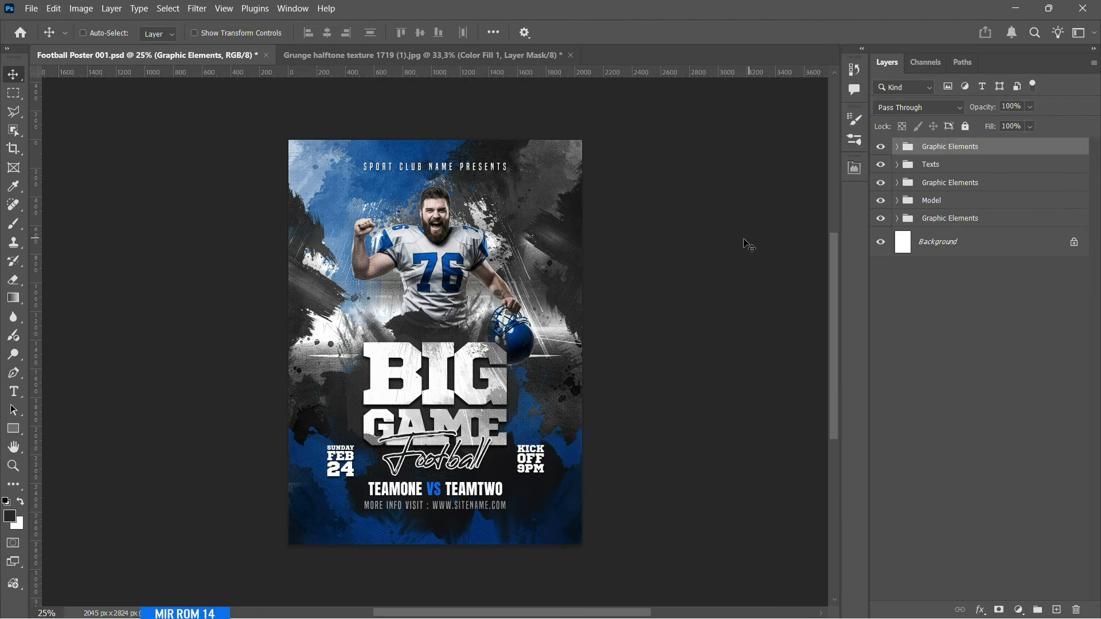
- Save the poster and close the halftone texture document without saving it
key(ctrl+s)
click(566, 56)
click(569, 248)
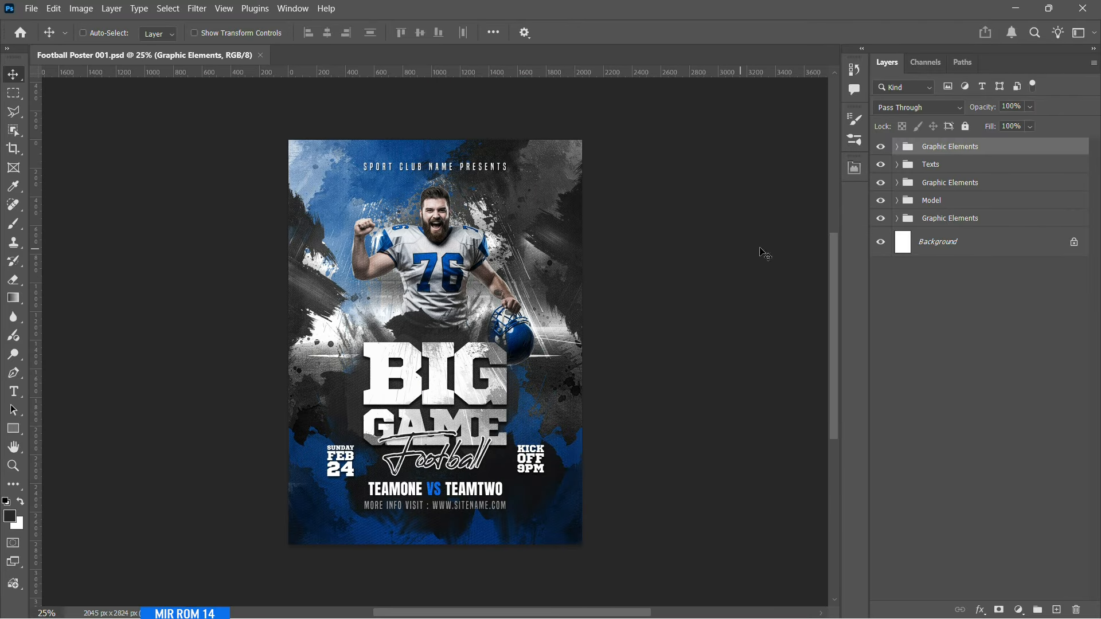
- Add a Color Lookup adjustment layer using the Kodak 5205 Fuji 3510 (by Adobe).cube 3D LUT
key(ctrl+0)
key(ctrl+minus)
click(1016, 610)
click(1044, 501)
click(745, 212)
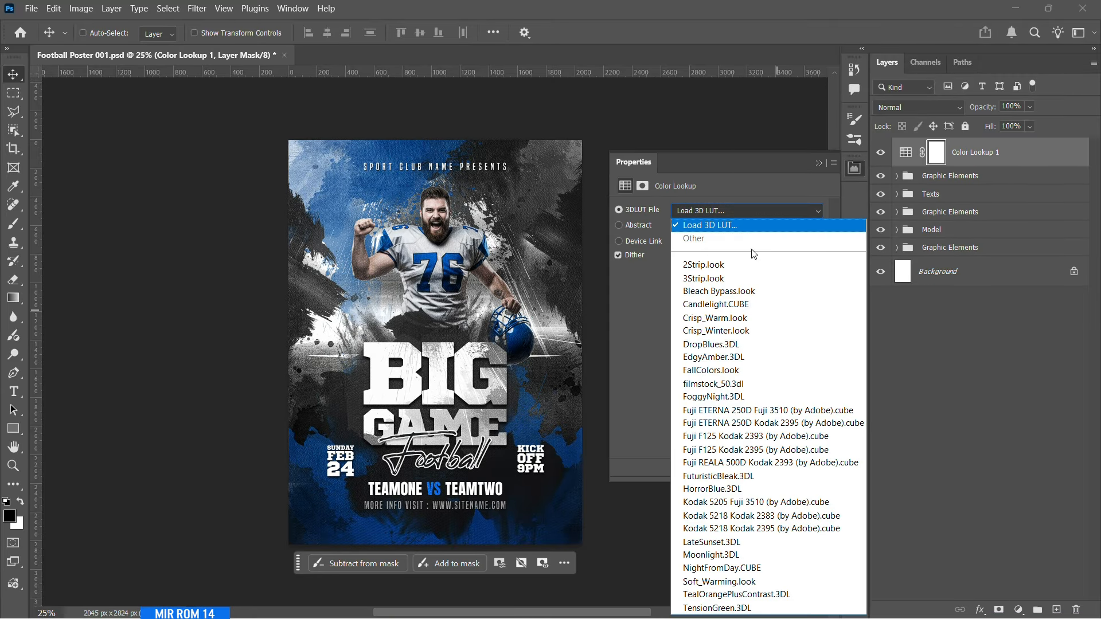
click(809, 502)
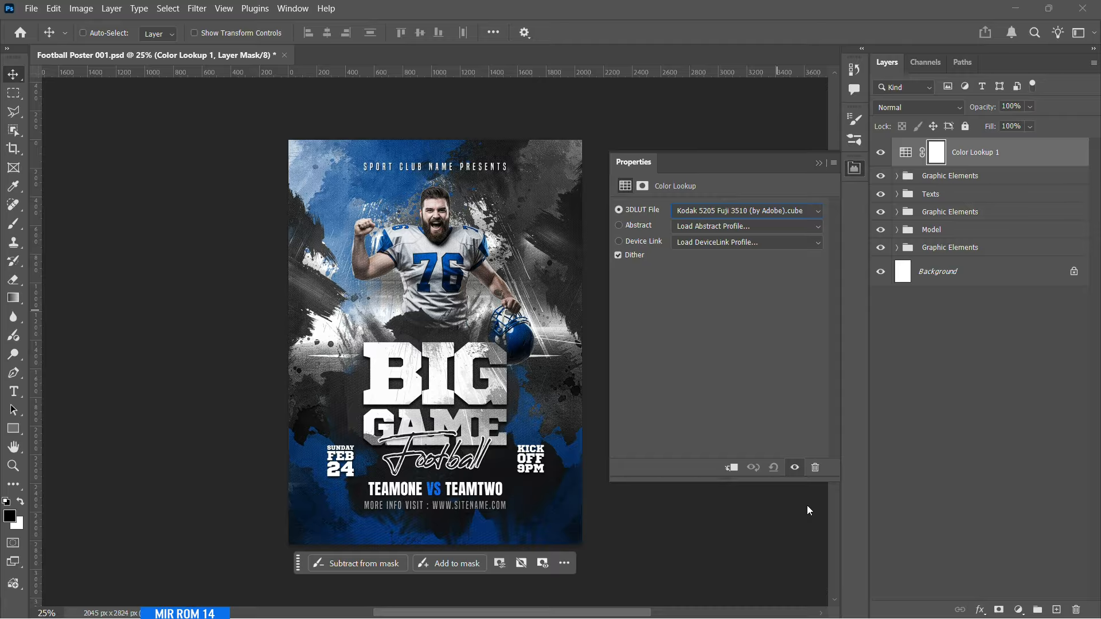
click(819, 162)
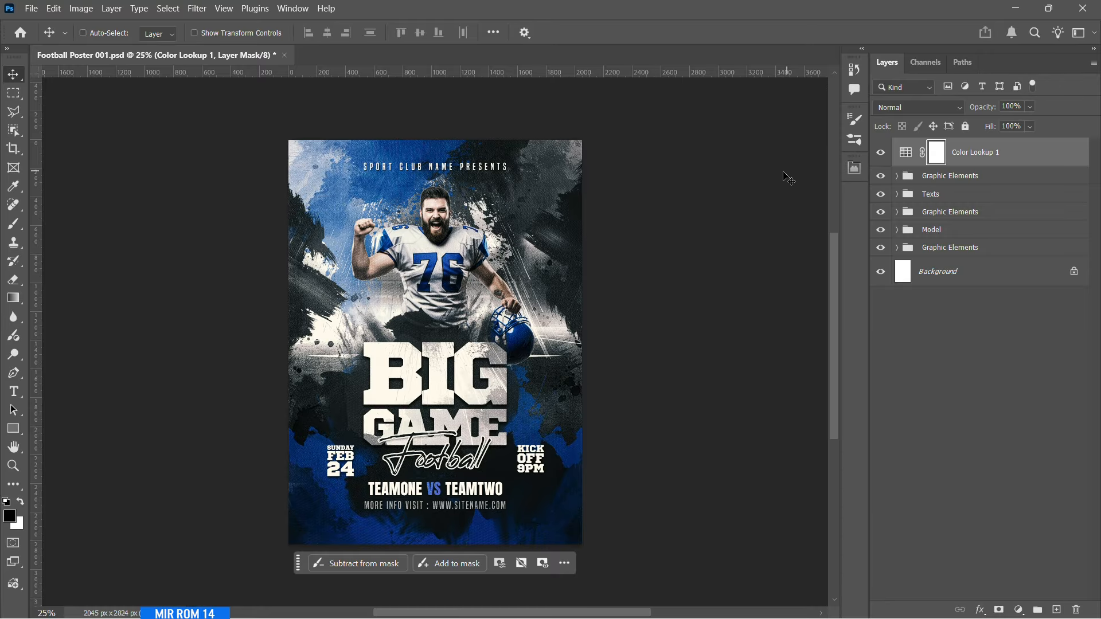
- Add a Gradient Map adjustment layer with the Blue_09 gradient, checking the colours of its end stops
click(1018, 609)
click(1029, 562)
click(777, 252)
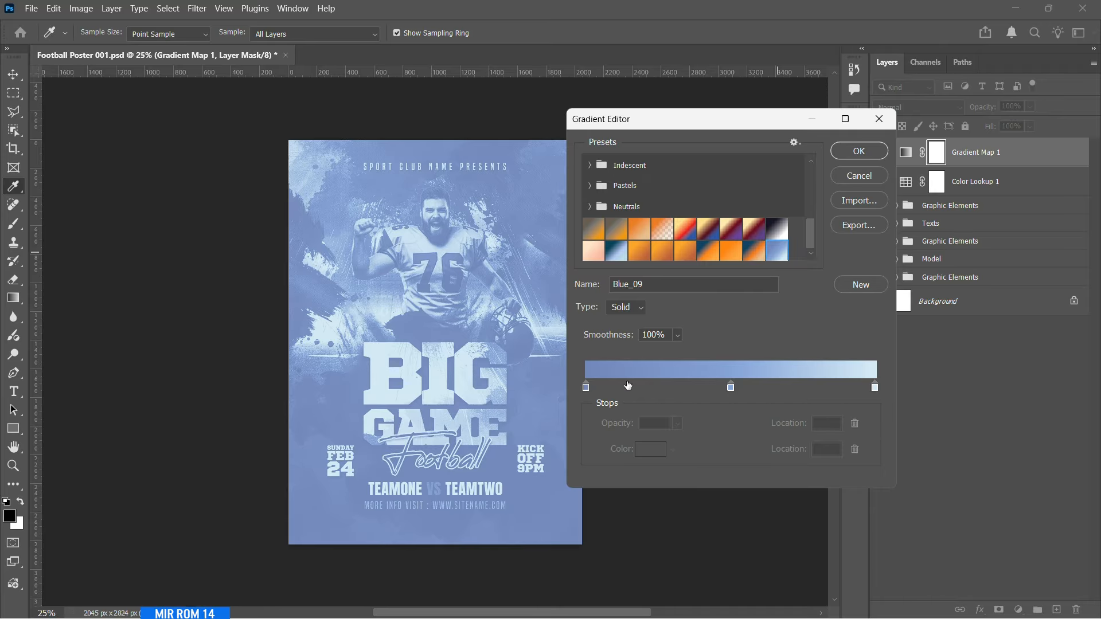
double_click(587, 388)
click(928, 166)
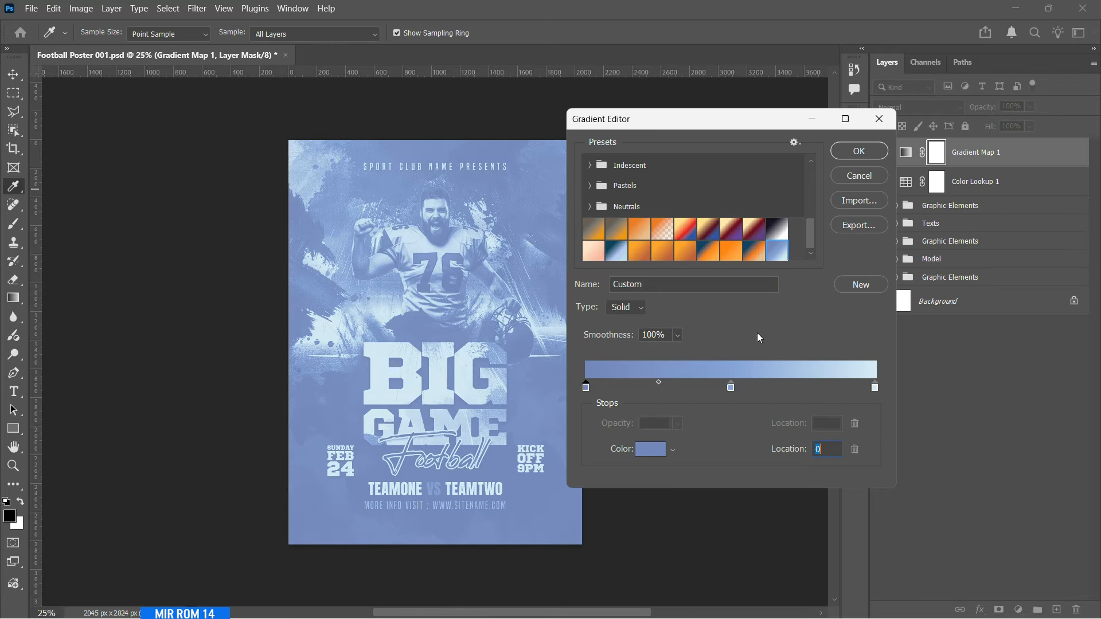
click(650, 448)
click(936, 165)
double_click(876, 387)
click(932, 166)
click(861, 156)
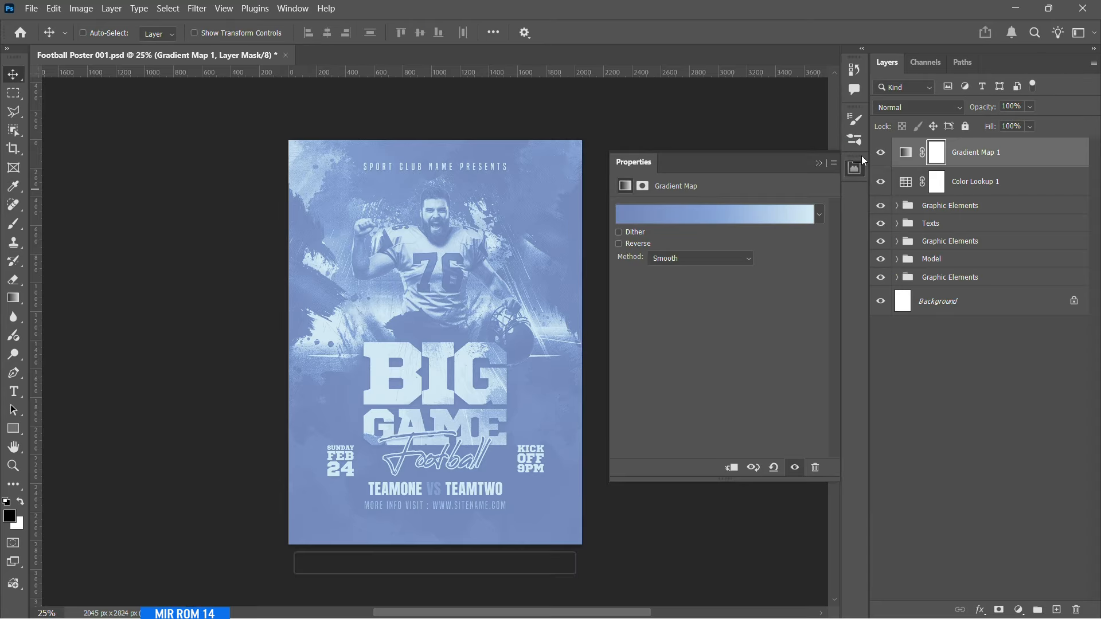
- Set the Gradient Map layer's blend mode to Soft Light
click(918, 107)
click(903, 322)
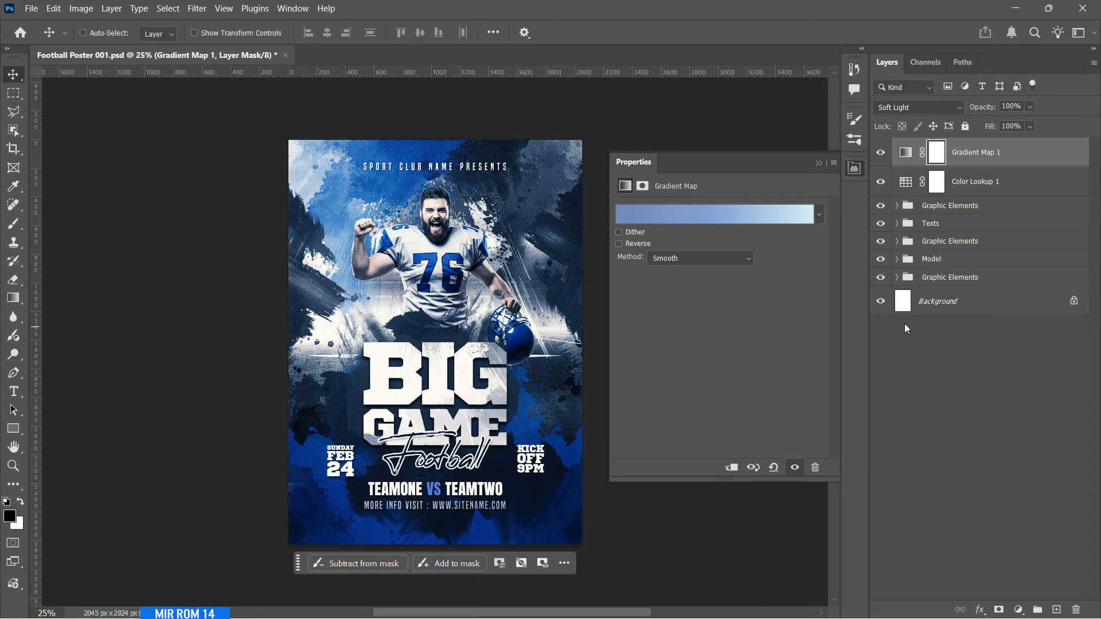
click(819, 163)
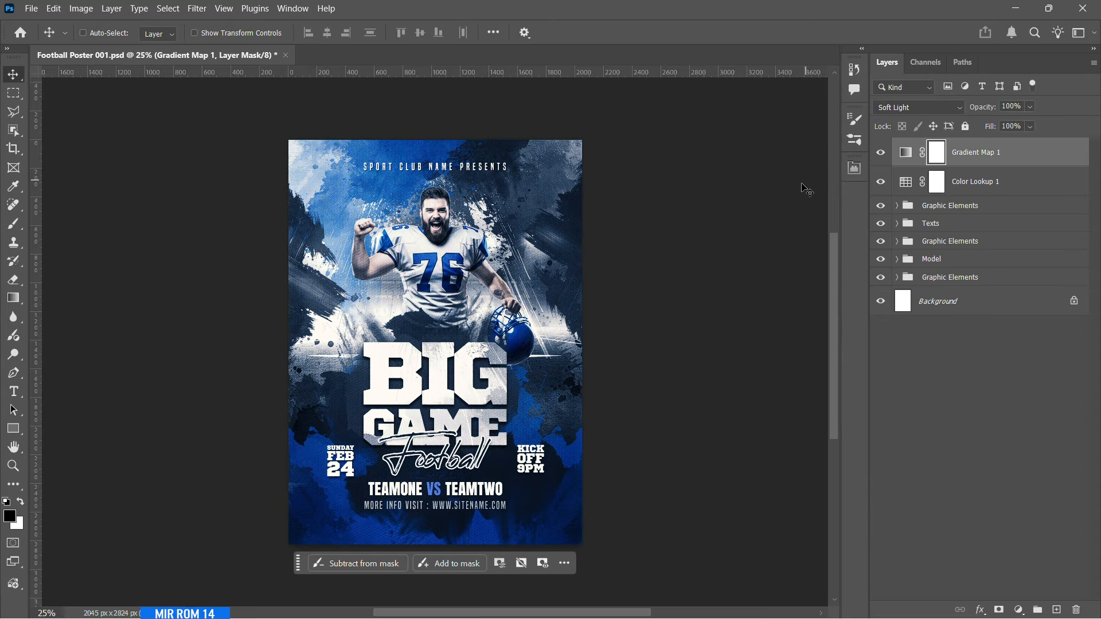
- In the Gradient Map's blending options, split the Blend If Underlying Layer black slider to about 0 / 34
key(ctrl+plus)
key(ctrl+plus)
scroll(698, 232, up, 2)
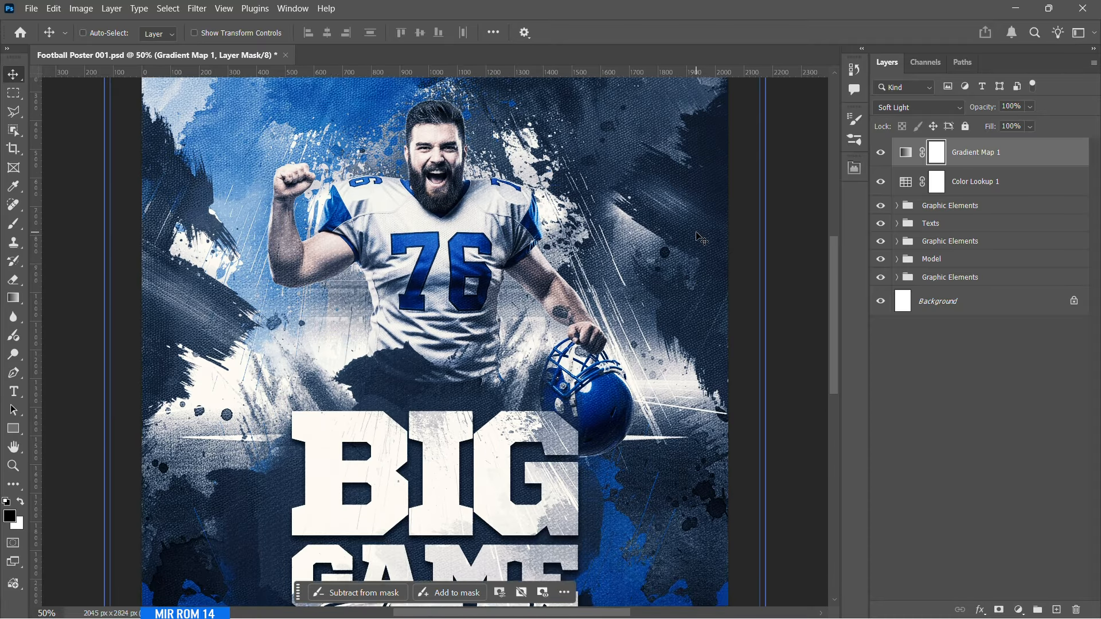
drag(607, 612, 630, 612)
click(980, 610)
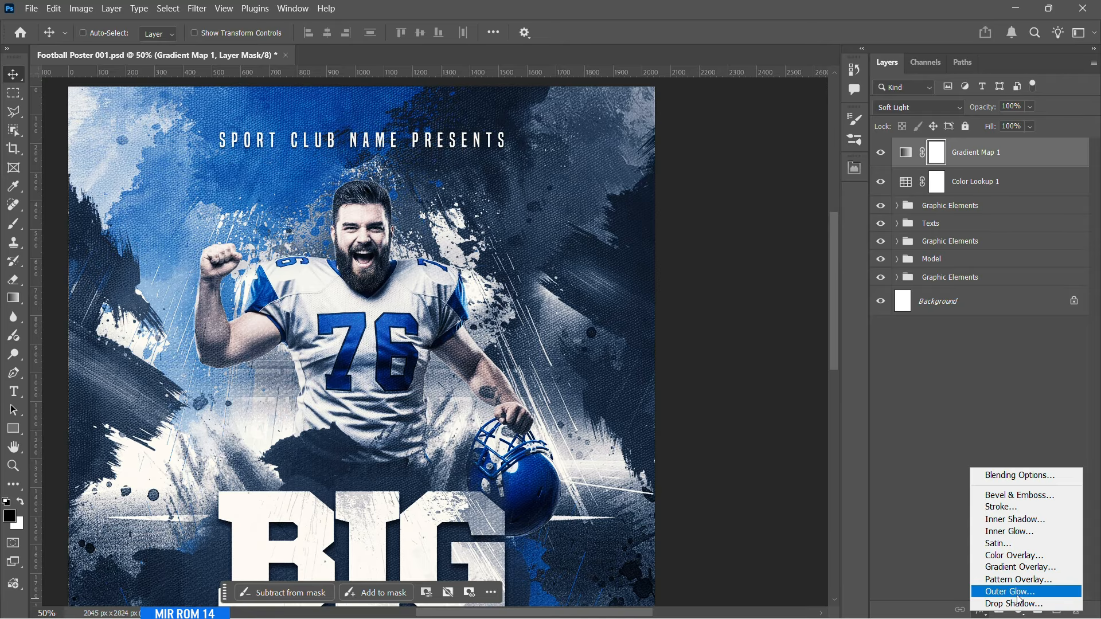
click(997, 477)
drag(774, 90, 768, 89)
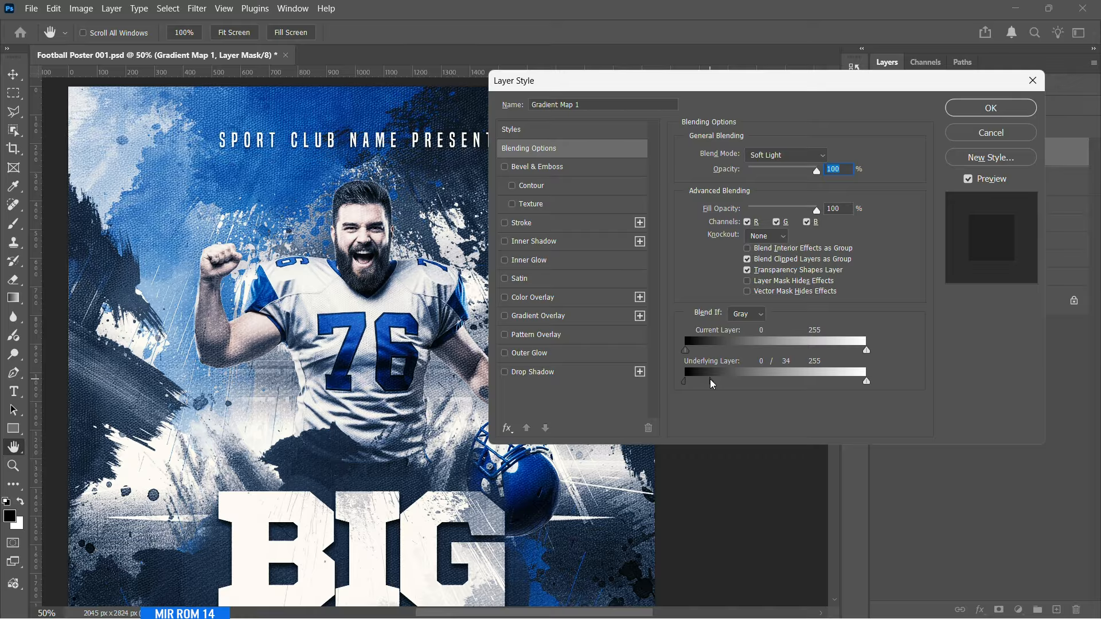
click(968, 106)
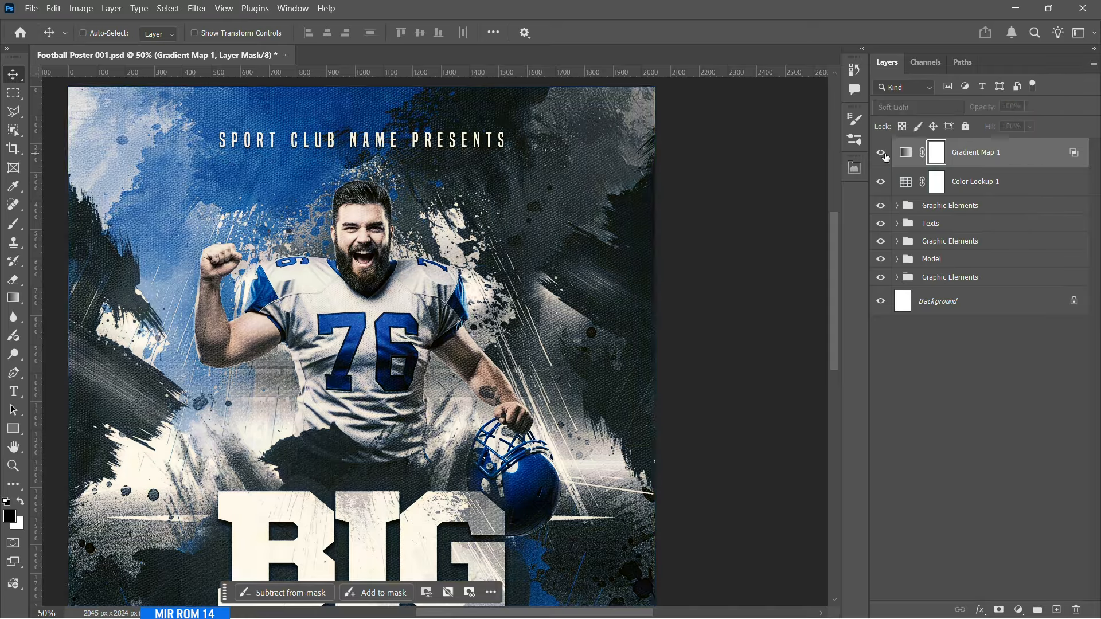
- Add a Curves adjustment layer with a midtone point and a highlight point at input 215, output 201
key(ctrl+minus)
scroll(636, 254, down, 8)
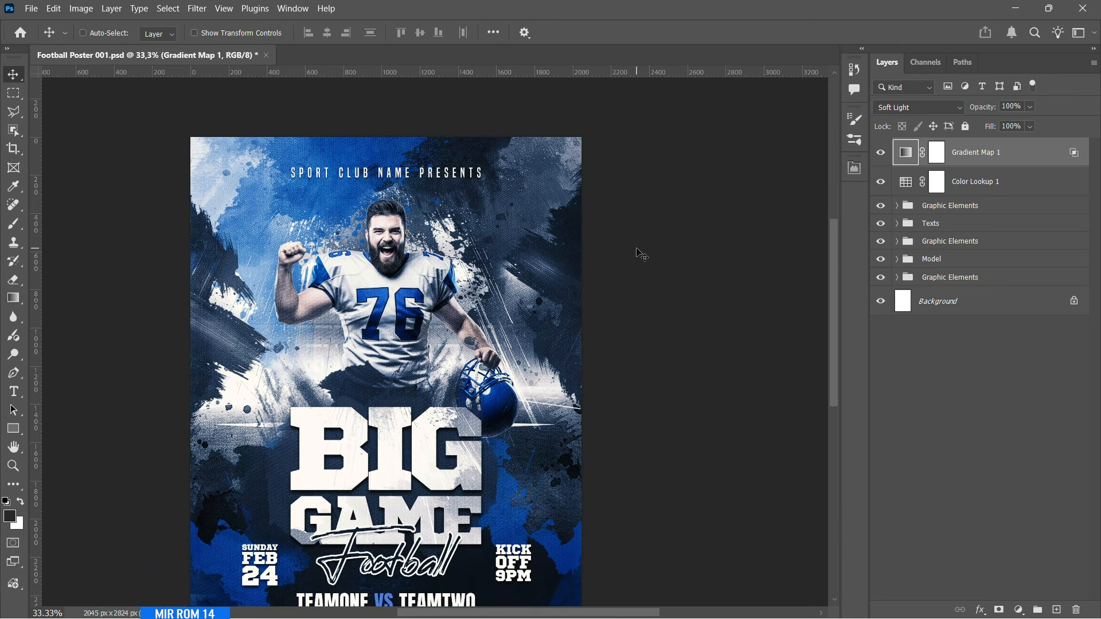
click(1019, 609)
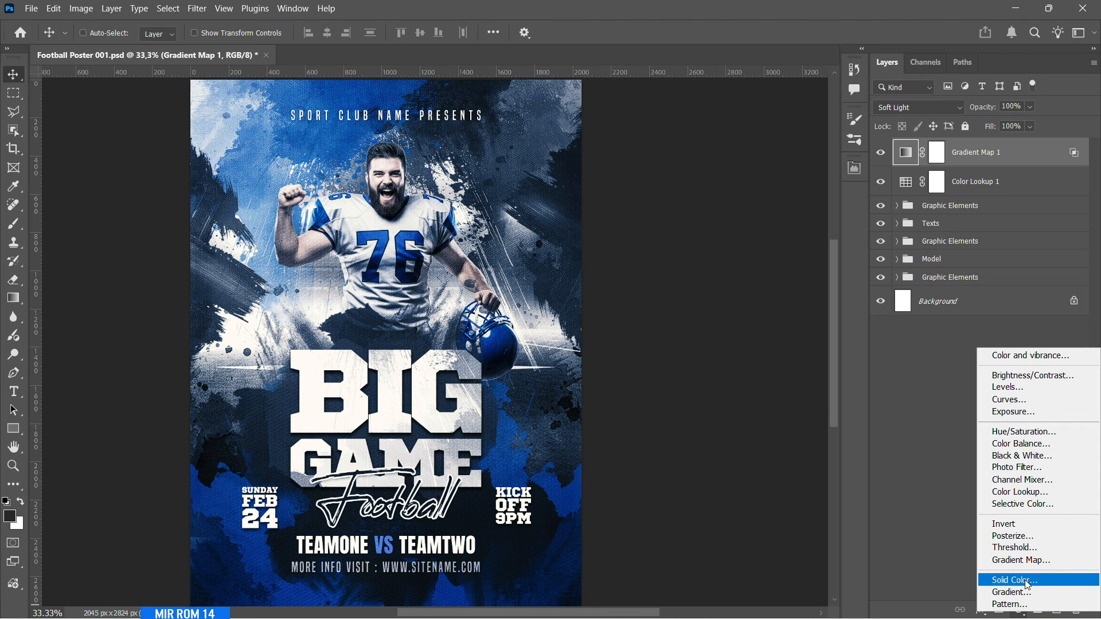
click(1022, 416)
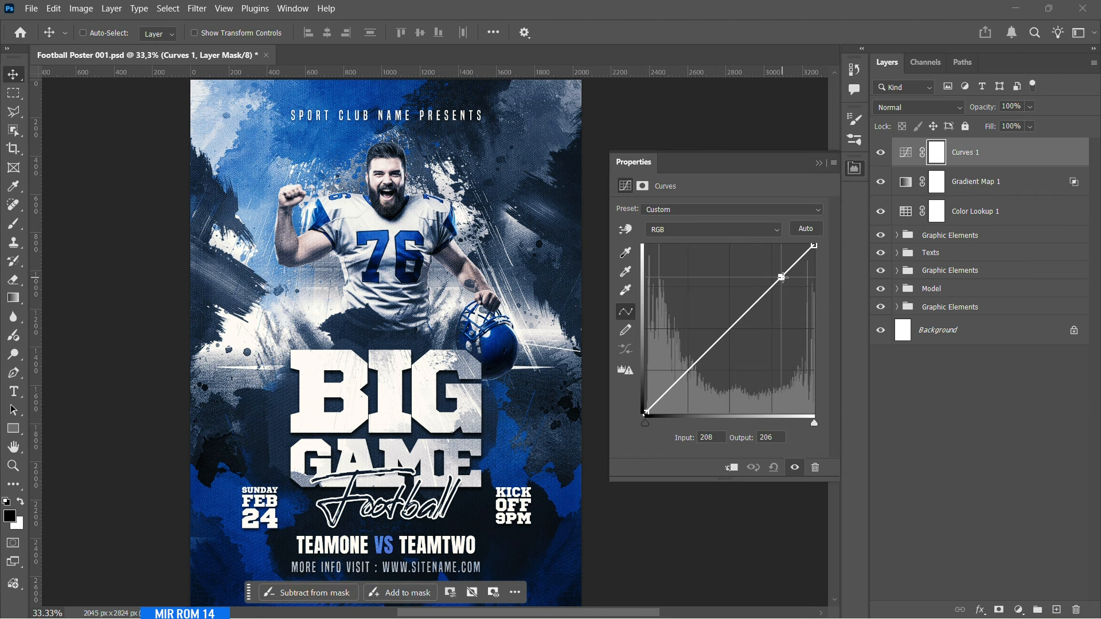
drag(782, 277, 785, 277)
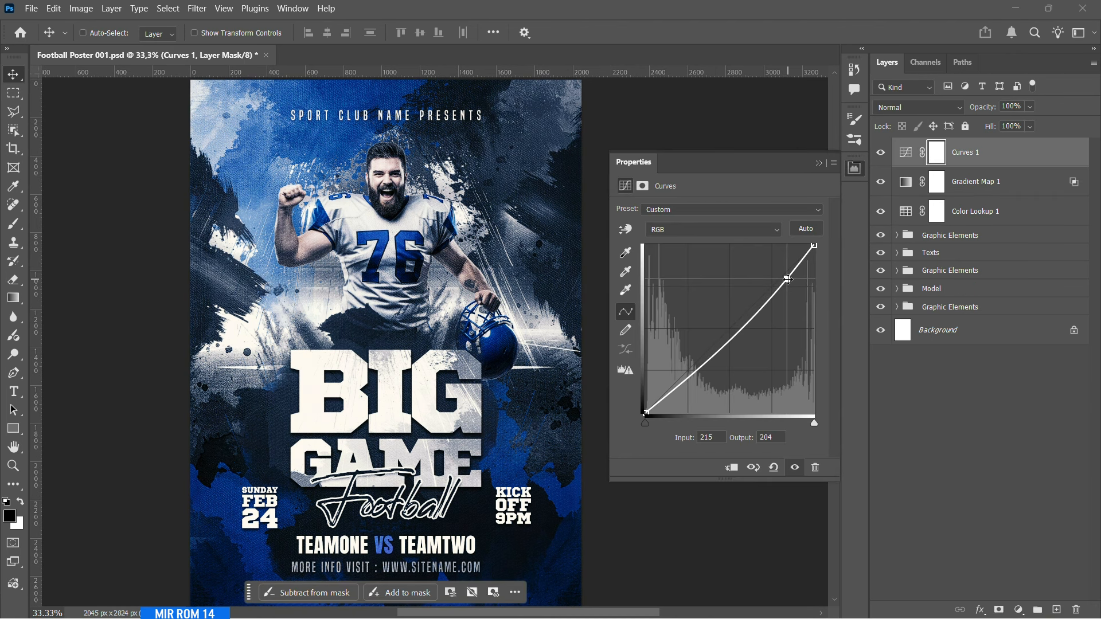
drag(734, 336, 731, 340)
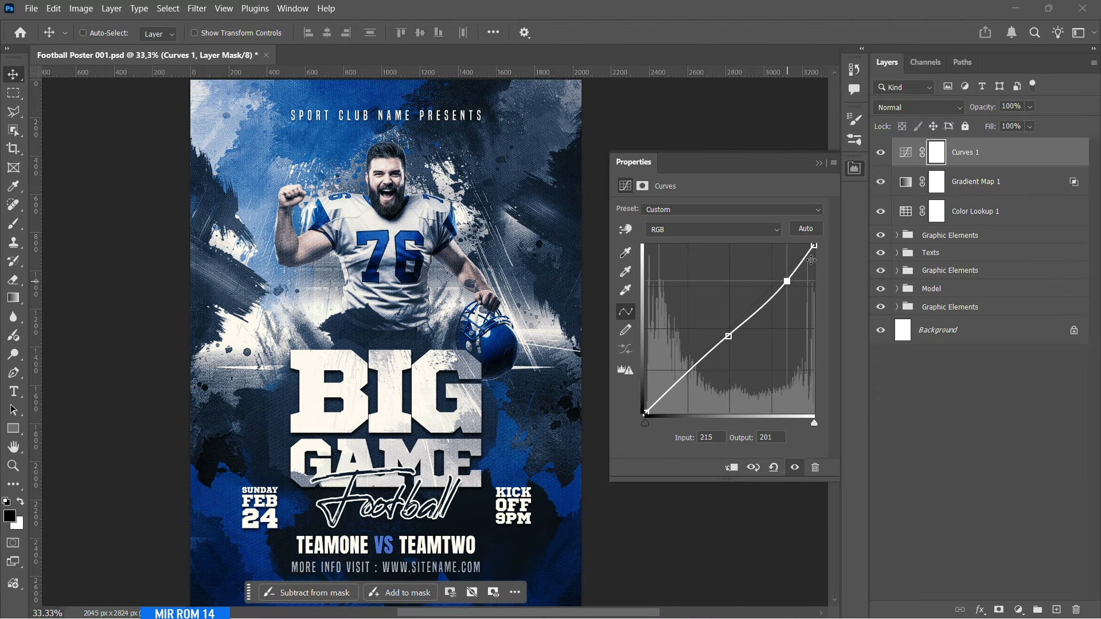
click(819, 164)
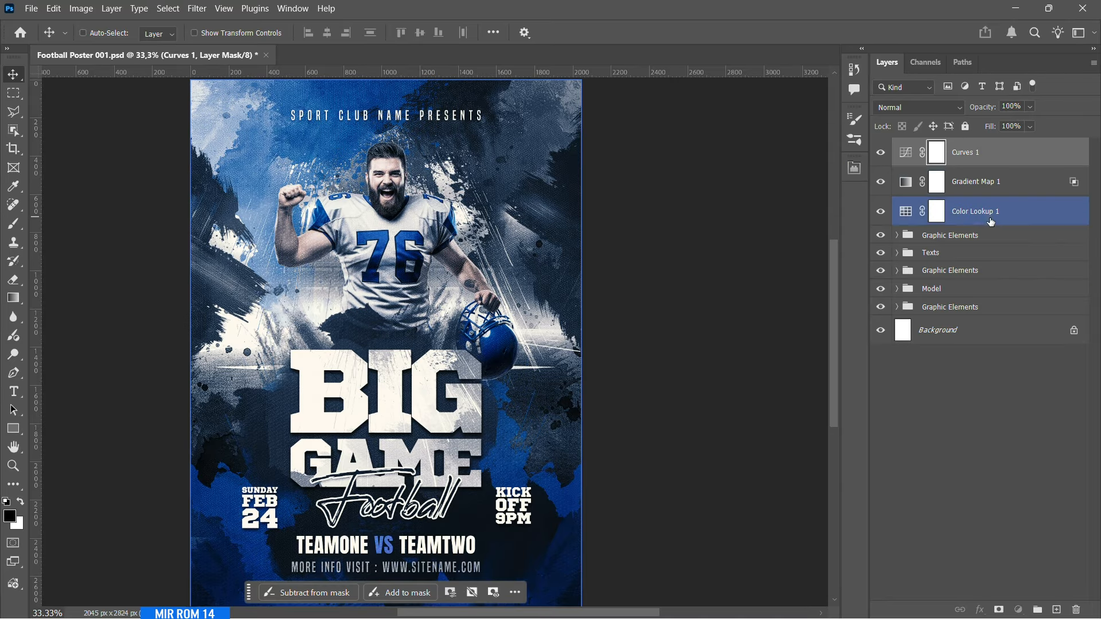
- Group the Curves, Gradient Map and Color Lookup adjustment layers
shift+click(923, 212)
key(ctrl+g)
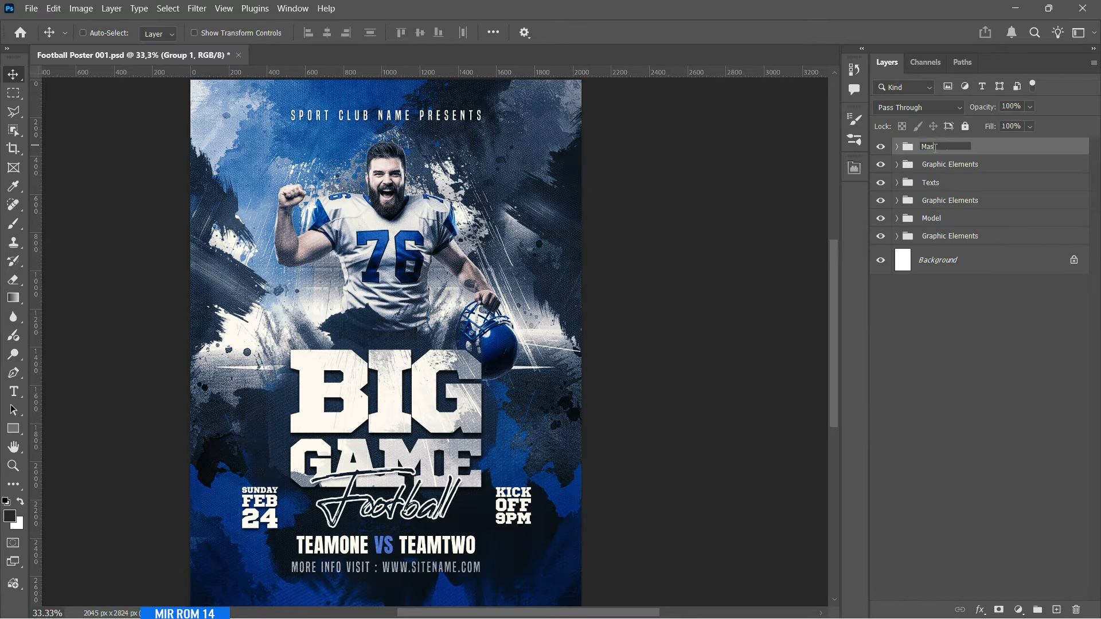